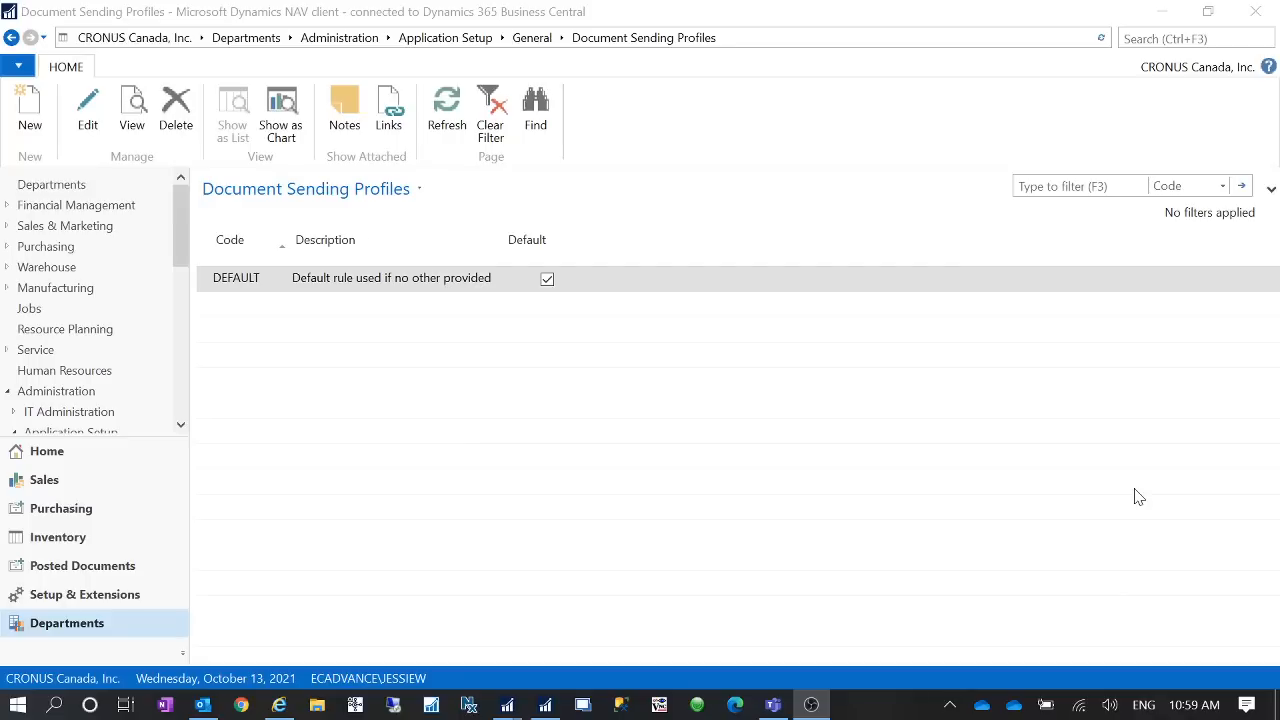
# - Open the DEFAULT document sending profile and examine its Email and Electronic Document sending options
pyautogui.click(285, 284)
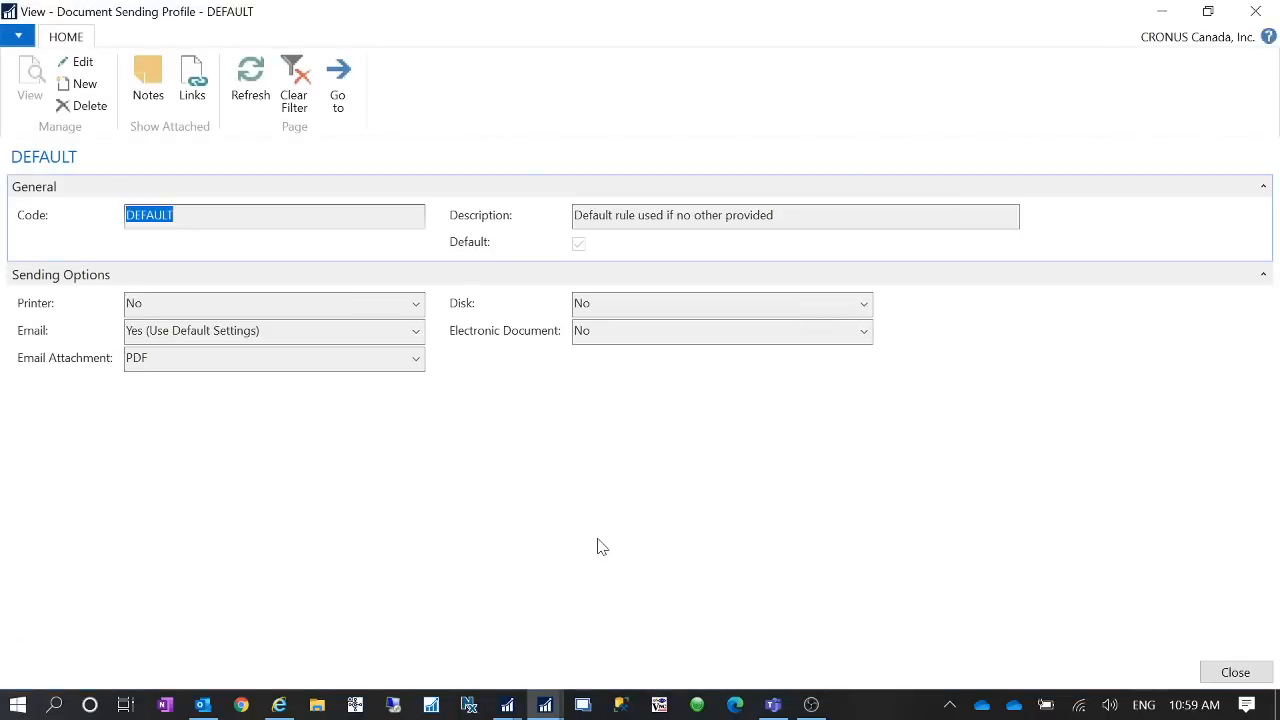
pyautogui.click(415, 331)
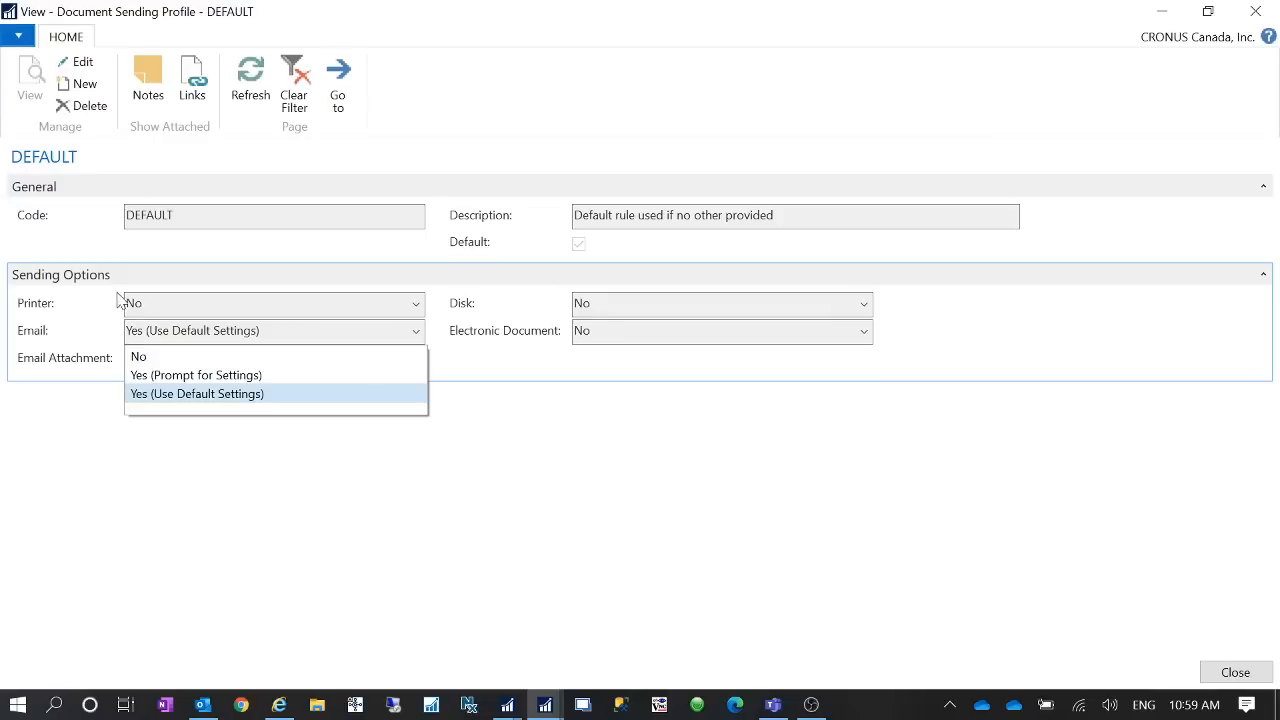
pyautogui.press('Escape')
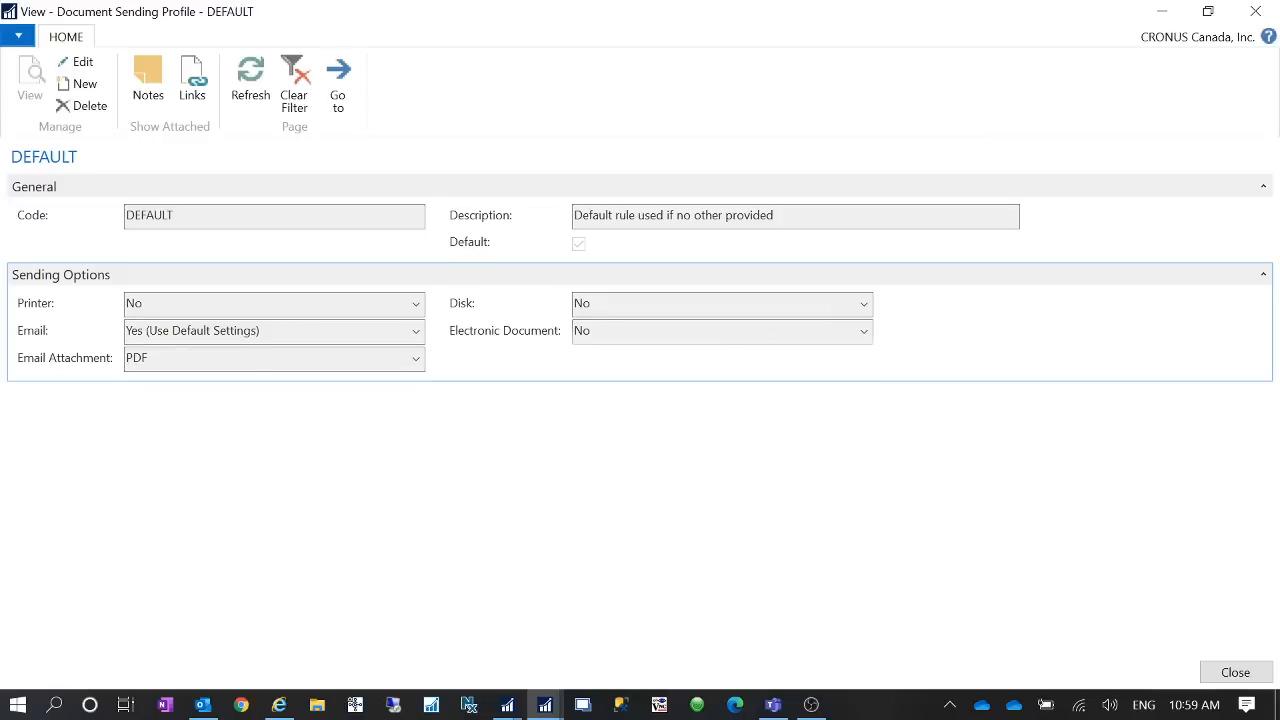
pyautogui.click(863, 331)
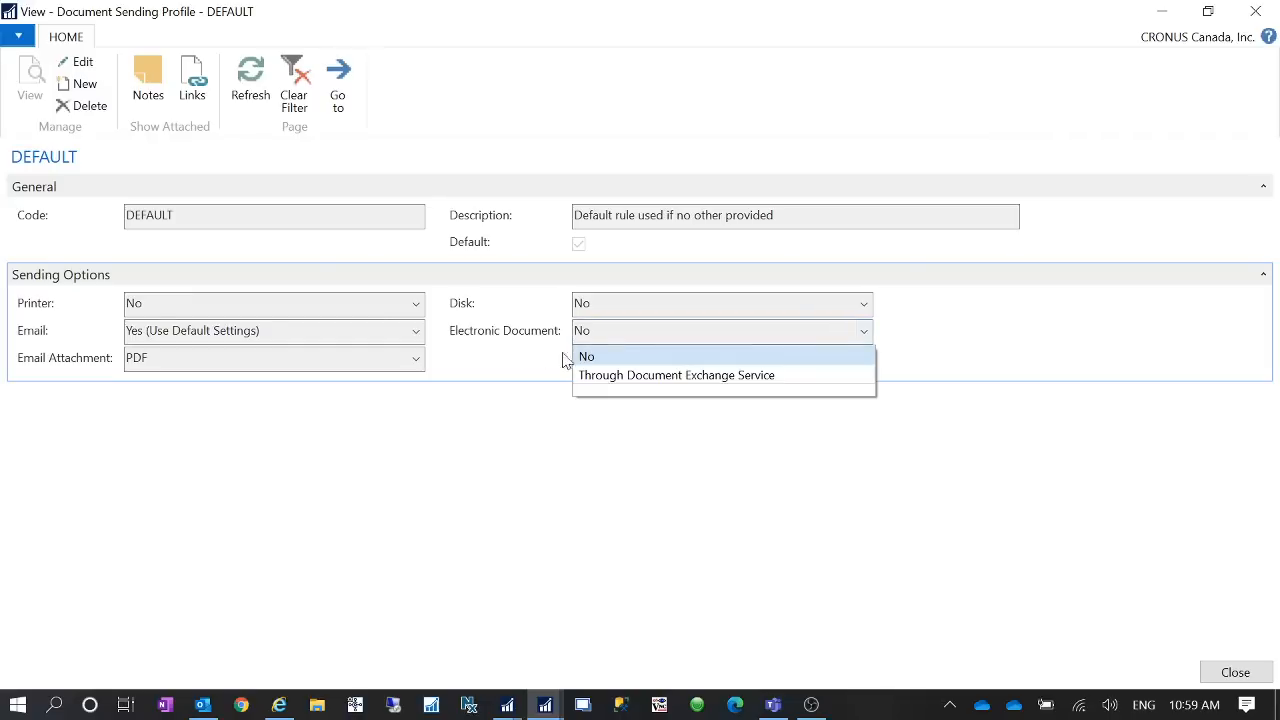
pyautogui.click(484, 451)
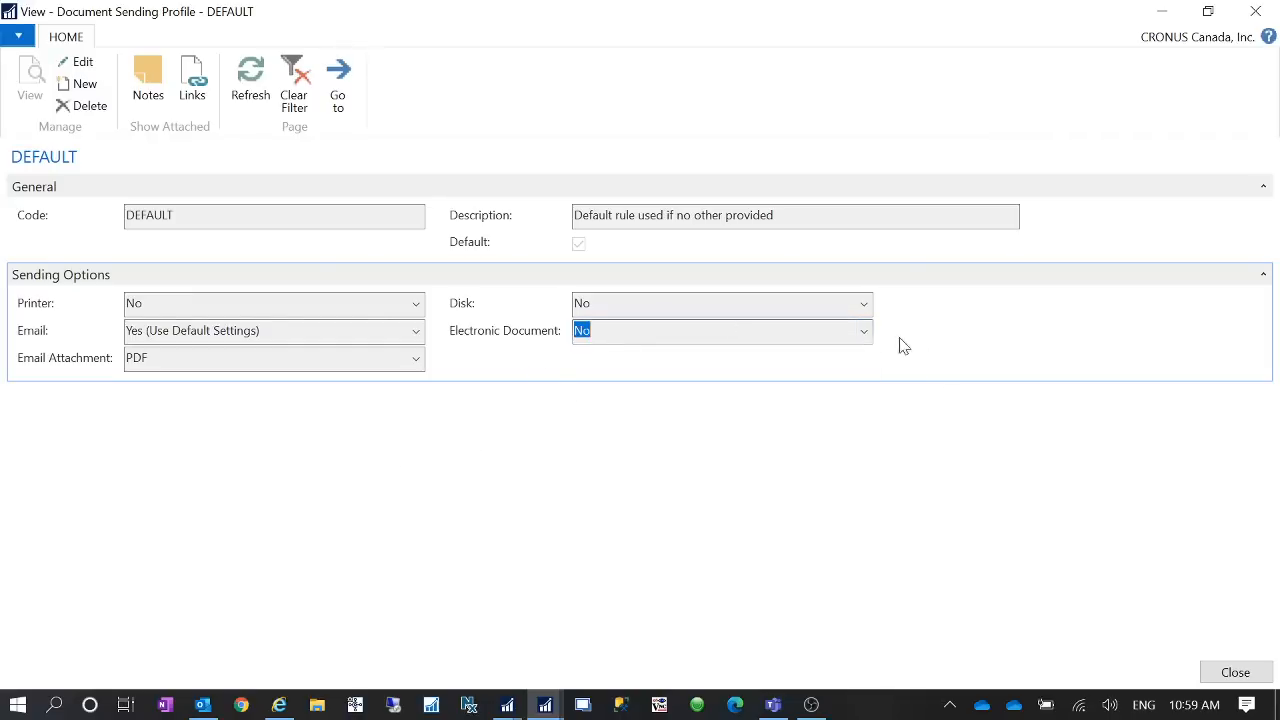
pyautogui.click(863, 332)
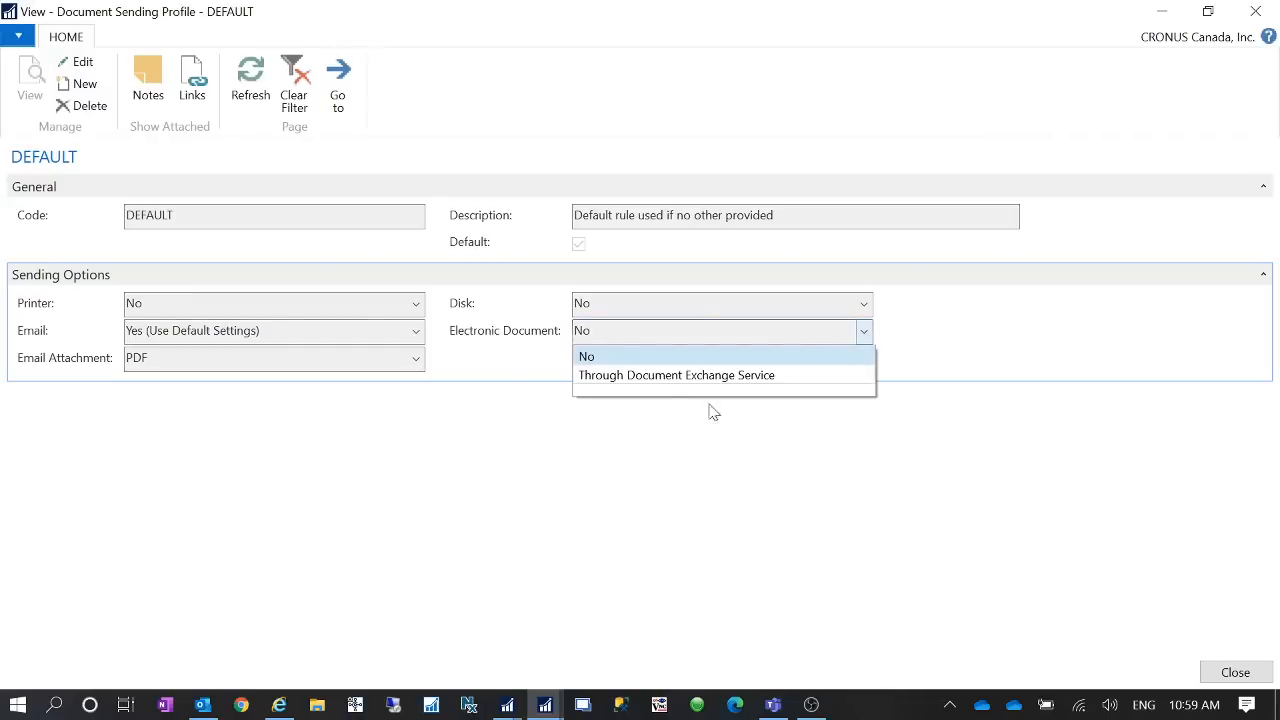
pyautogui.click(505, 506)
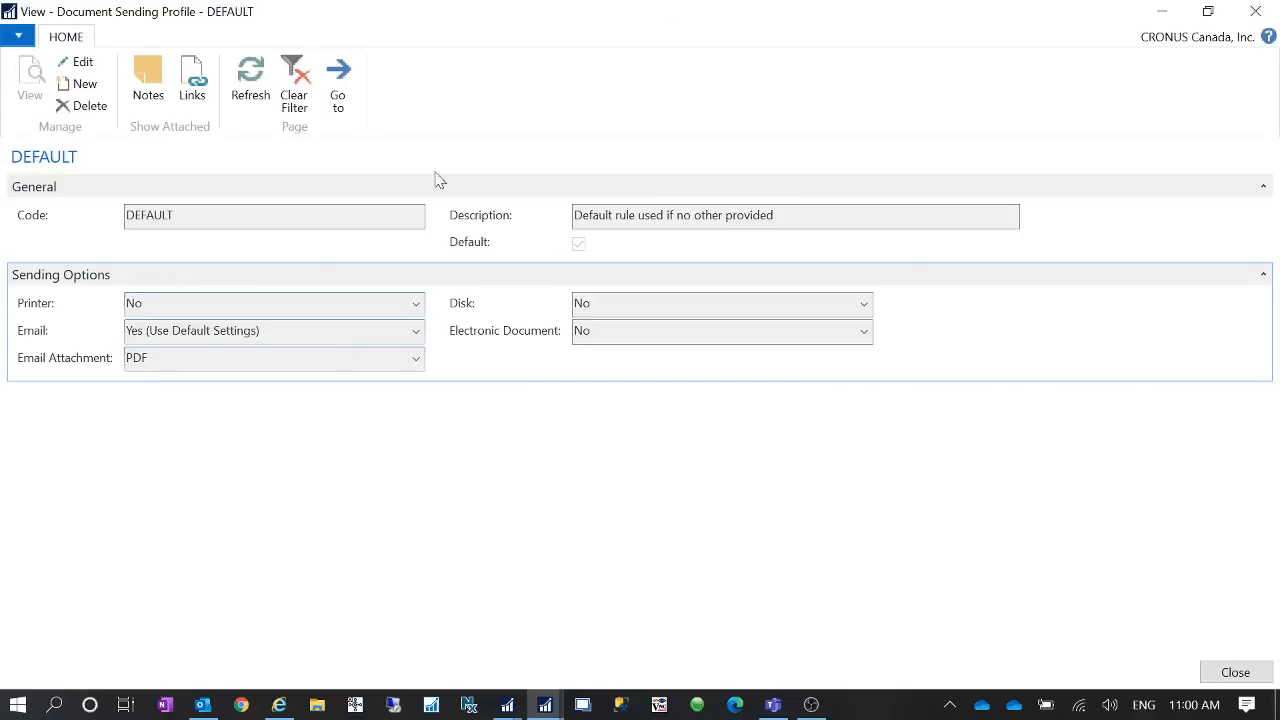
pyautogui.click(1250, 8)
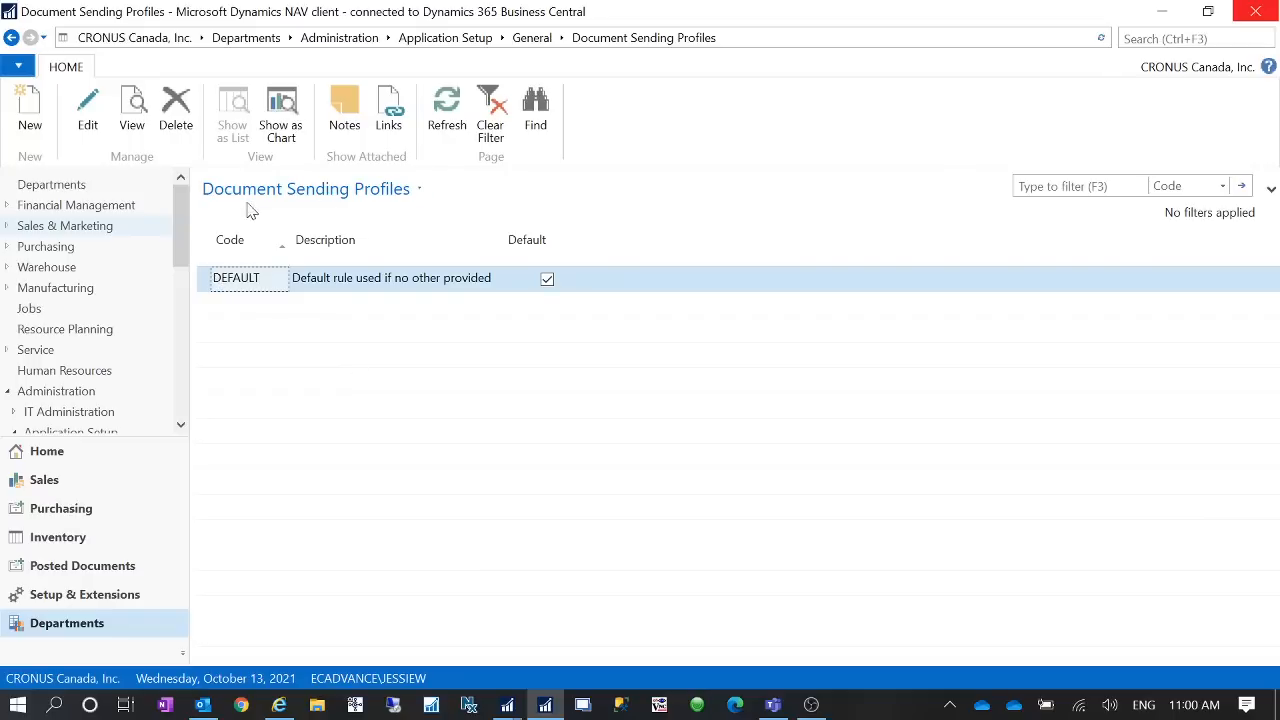
# - Open the customer card of customer 90000 Test from the Customers list
pyautogui.doubleClick(251, 286)
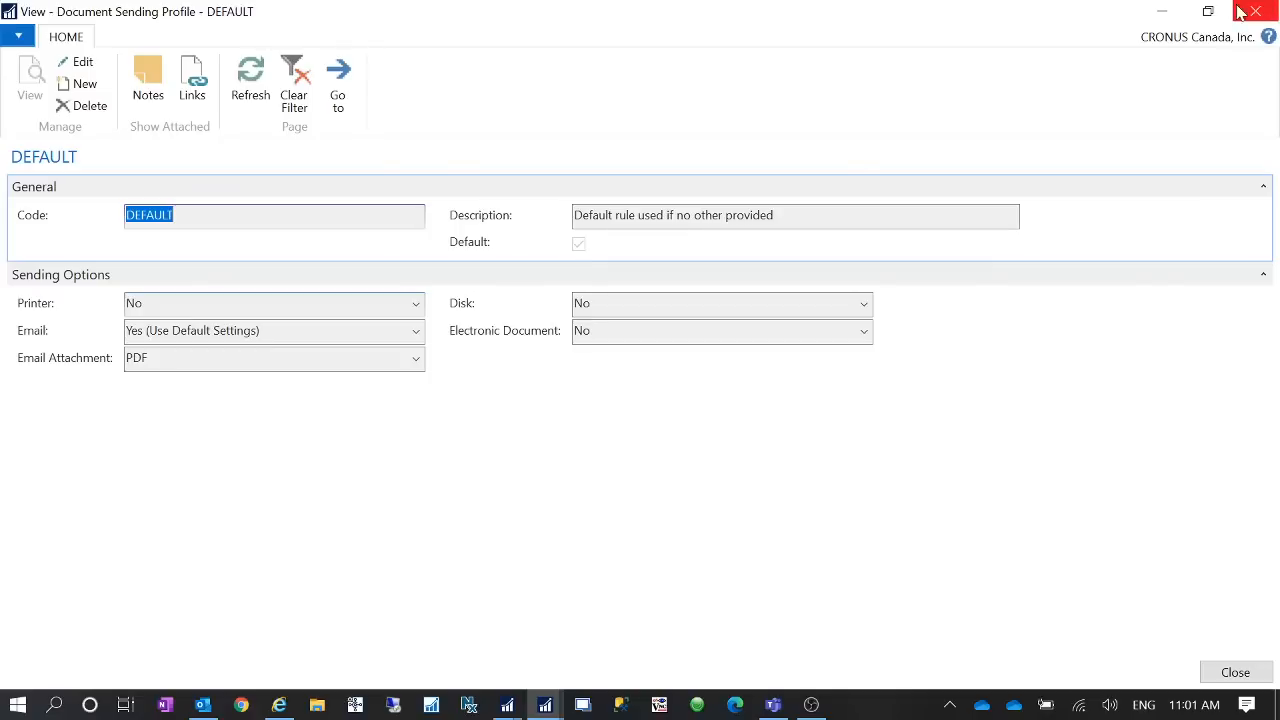
pyautogui.click(1161, 13)
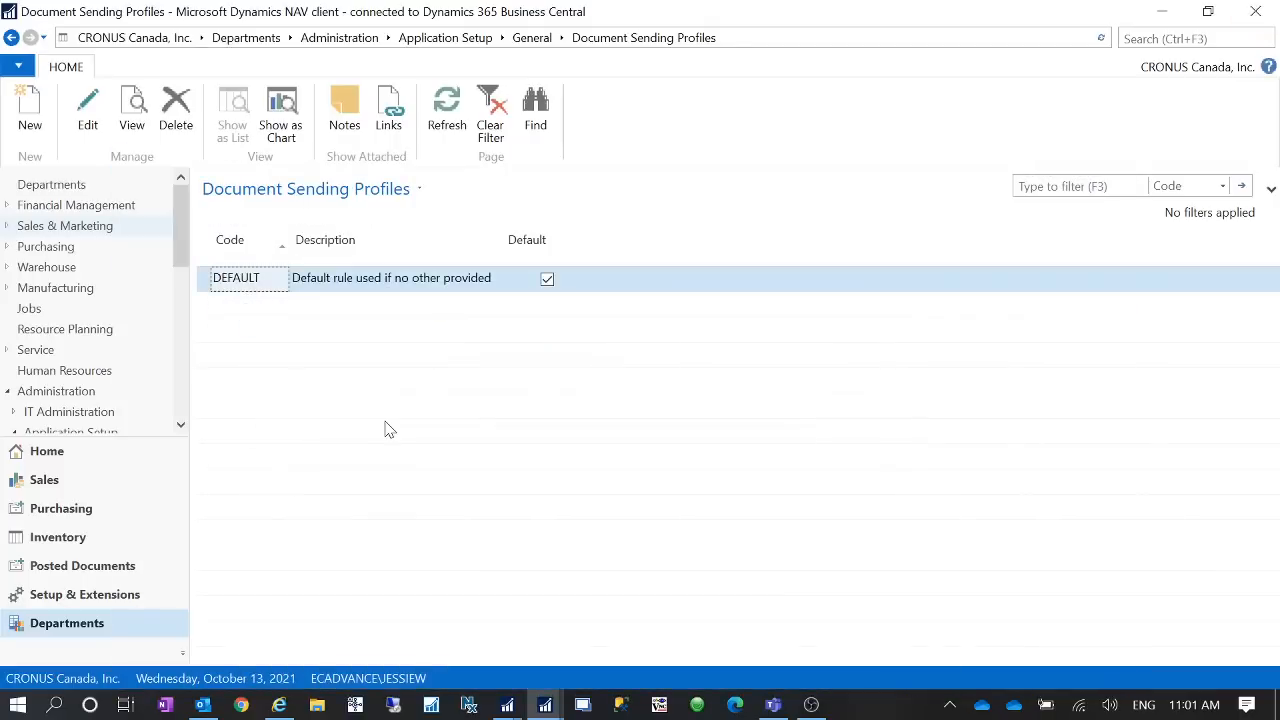
pyautogui.click(92, 465)
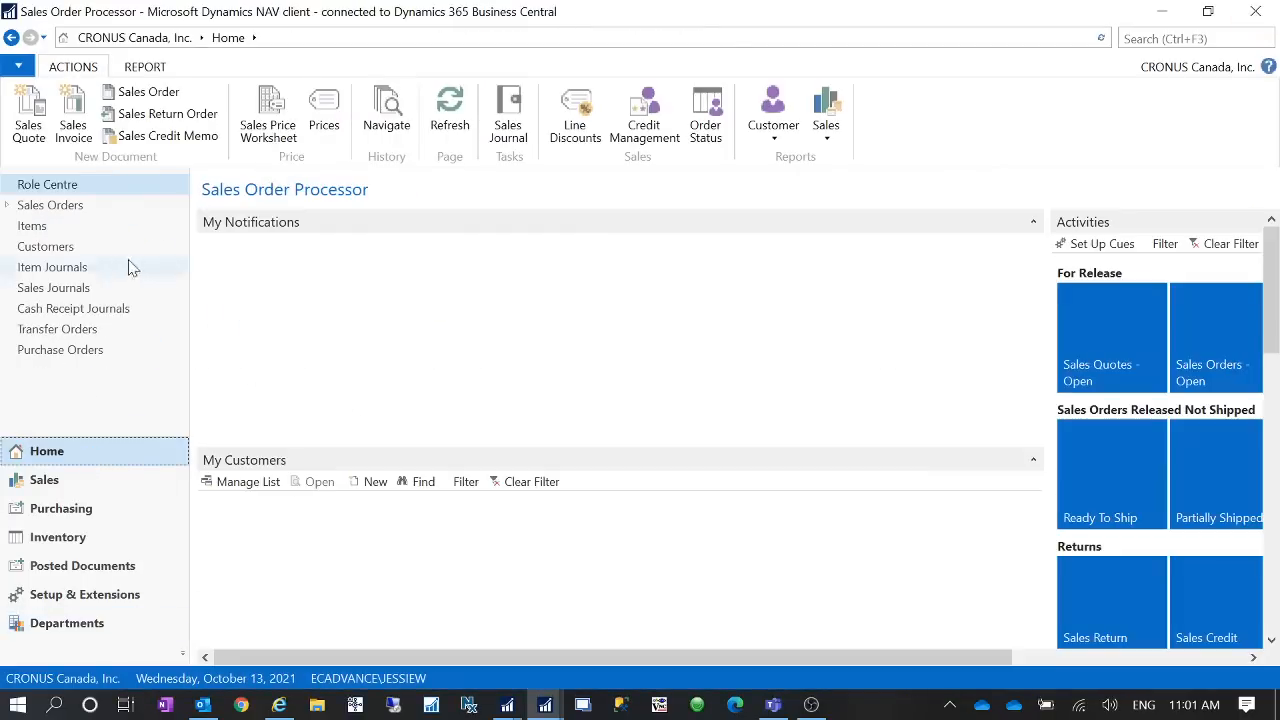
pyautogui.click(72, 250)
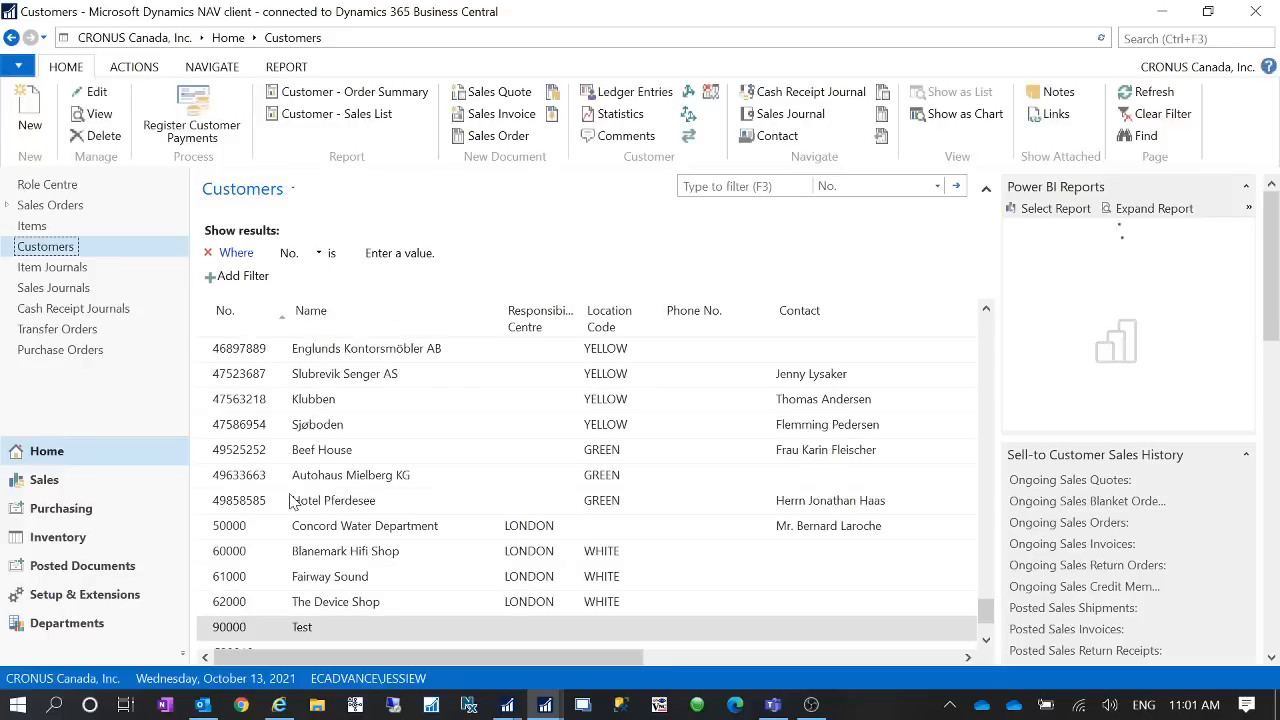
pyautogui.click(268, 635)
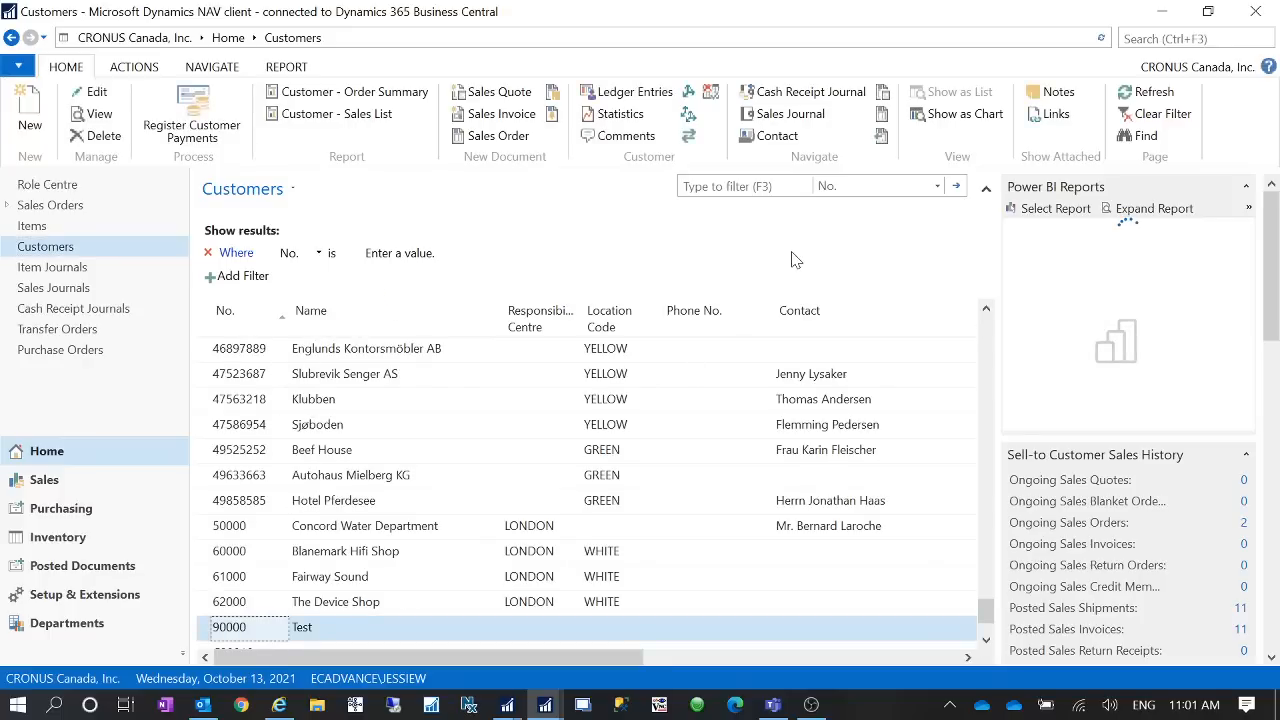
pyautogui.hotkey('ctrl', 'n')
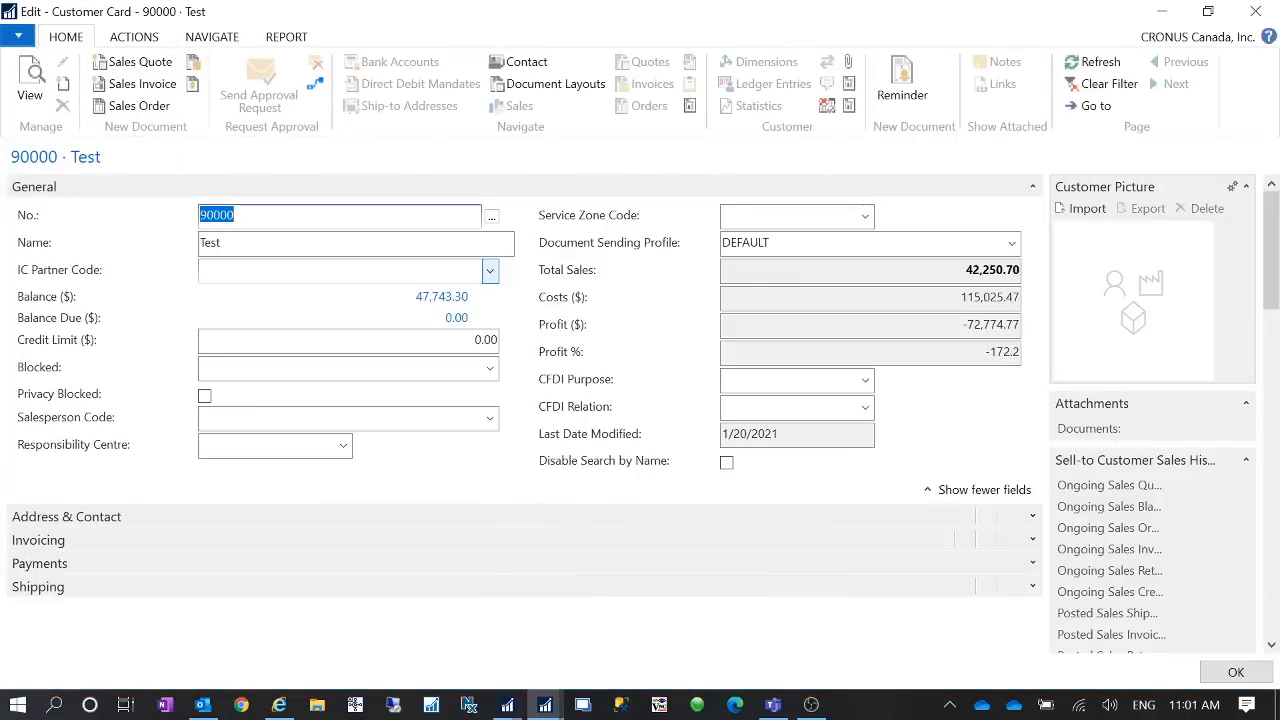
# - Clear the Document Sending Profile field on the Test customer's card
pyautogui.click(1011, 245)
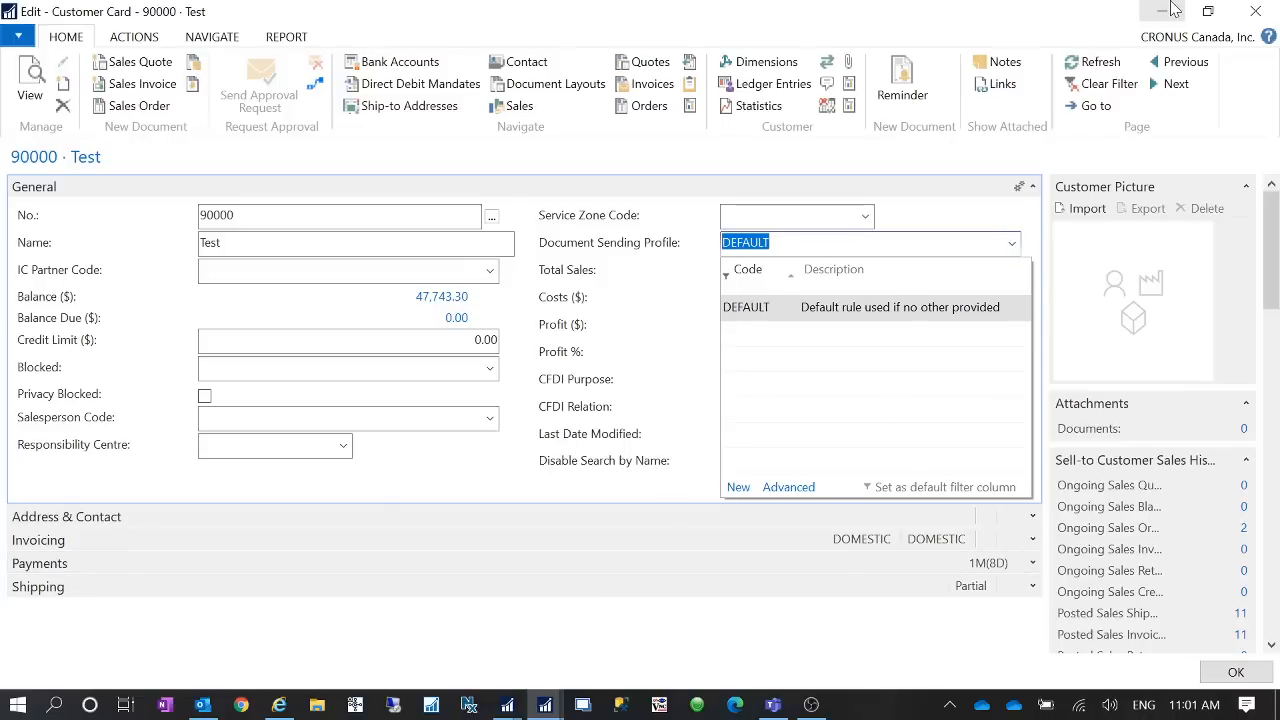
pyautogui.click(922, 226)
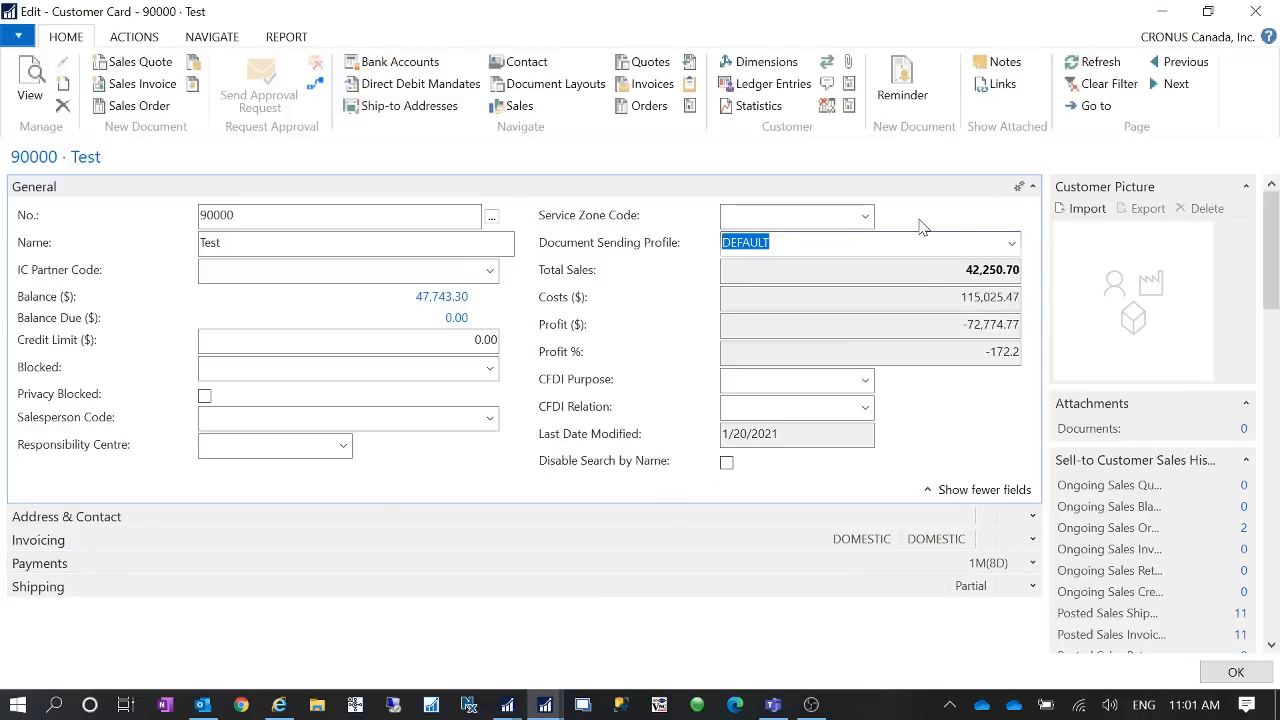
pyautogui.click(856, 243)
pyautogui.doubleClick(856, 243)
pyautogui.press('Delete')
pyautogui.press('Tab')
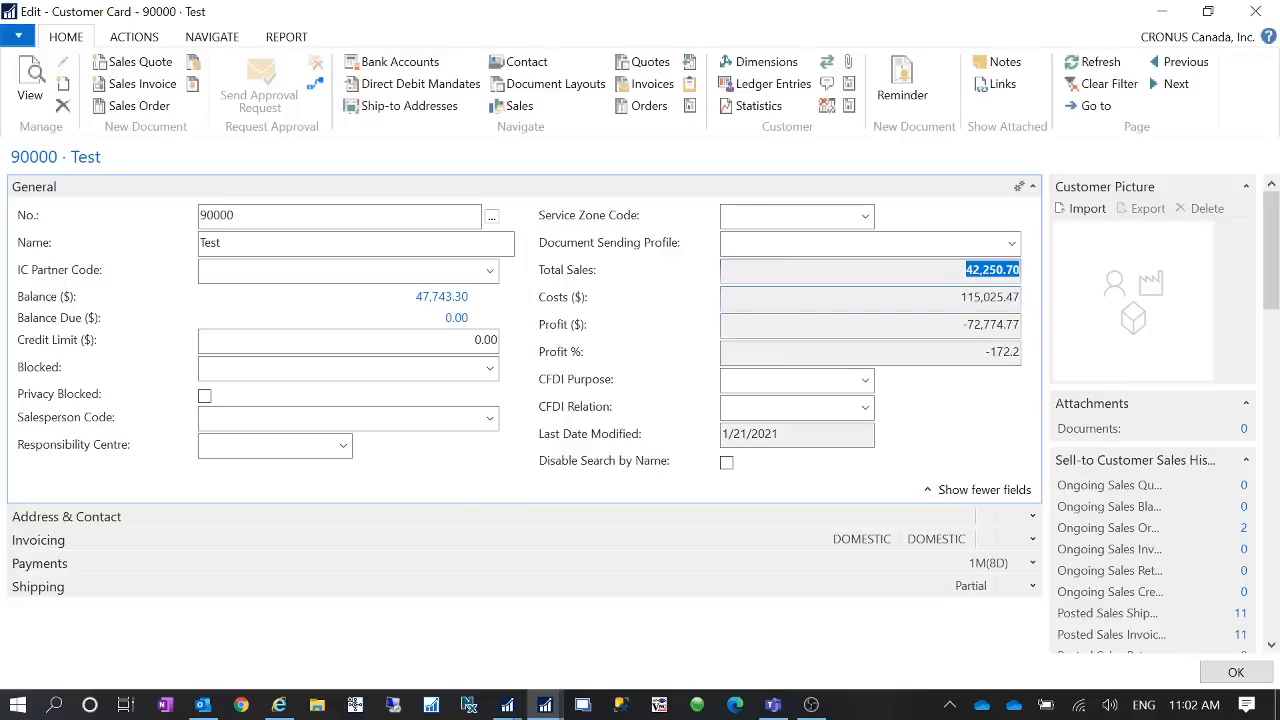
pyautogui.click(1176, 9)
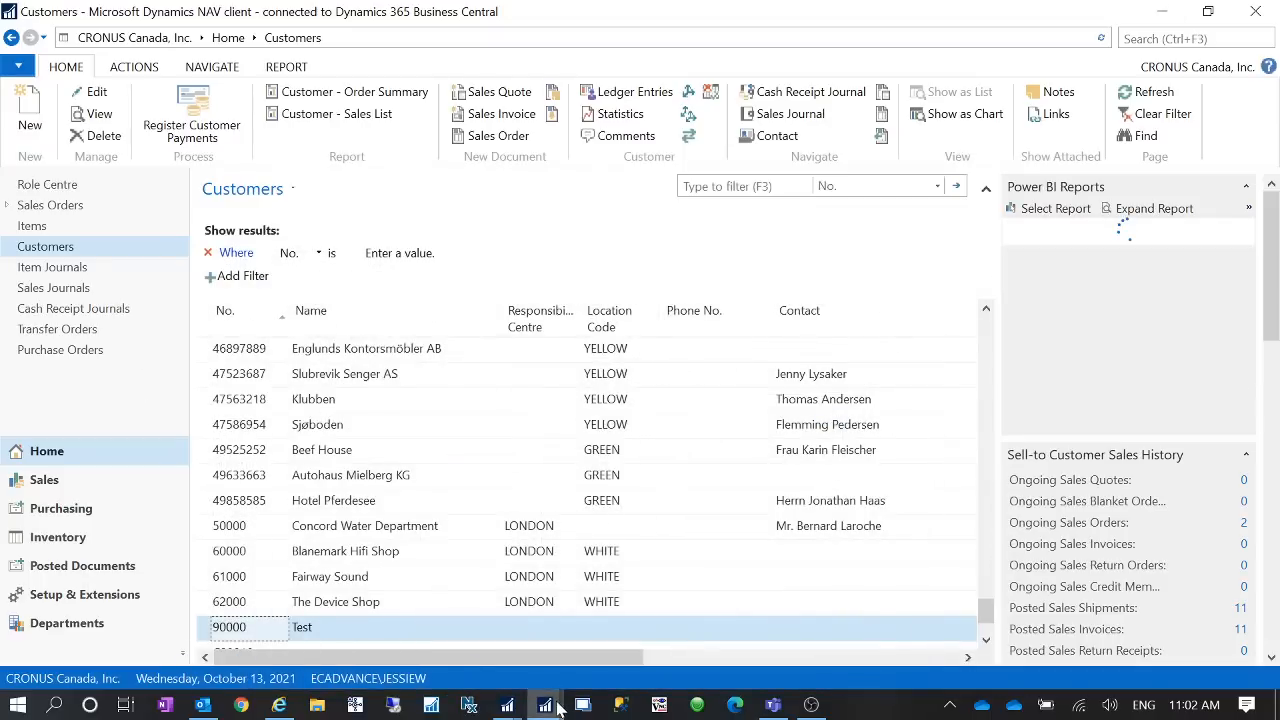
# - Close the still-open DEFAULT sending profile window and return to the Customers list
pyautogui.moveTo(545, 704)
pyautogui.click(539, 643)
pyautogui.moveTo(545, 700)
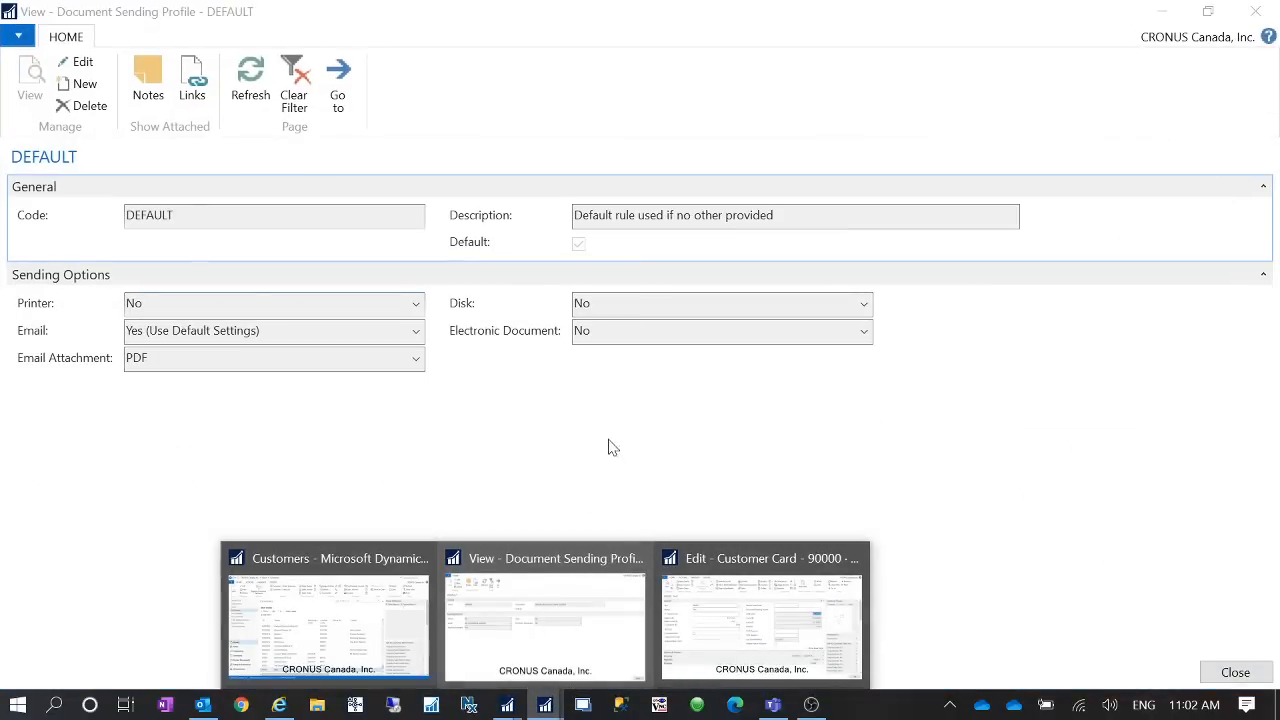
pyautogui.click(525, 256)
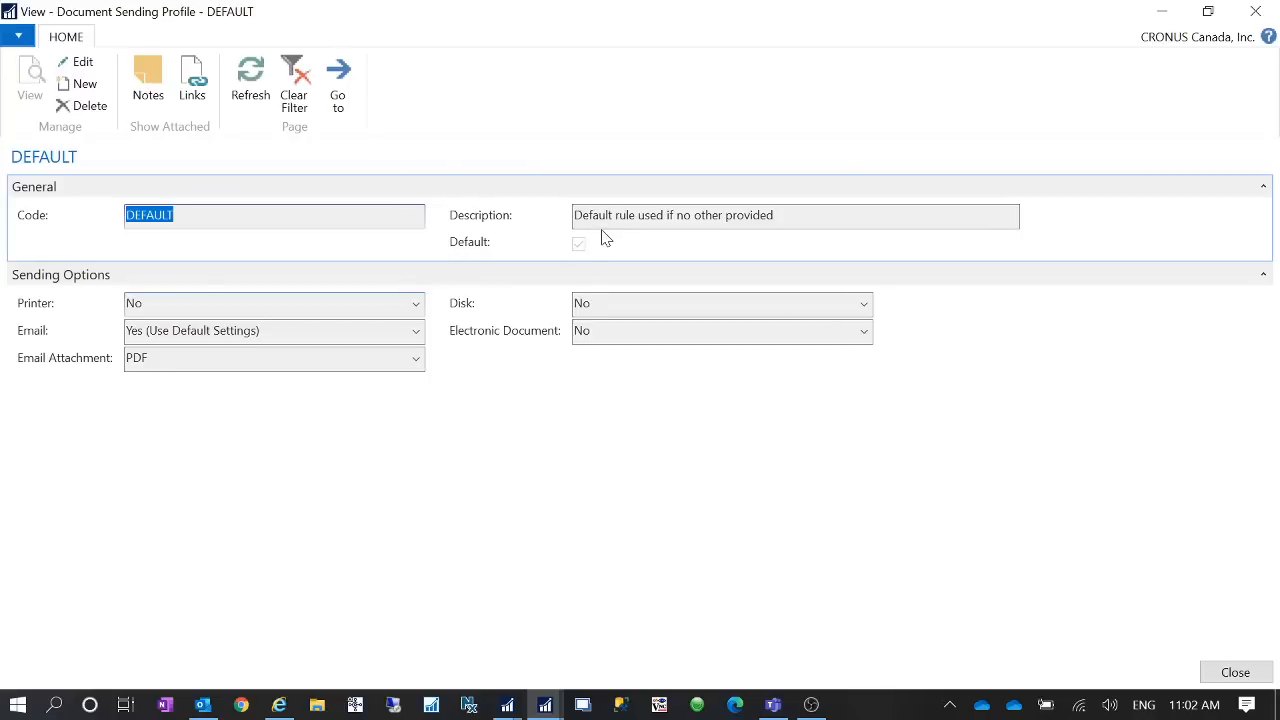
pyautogui.click(1275, 9)
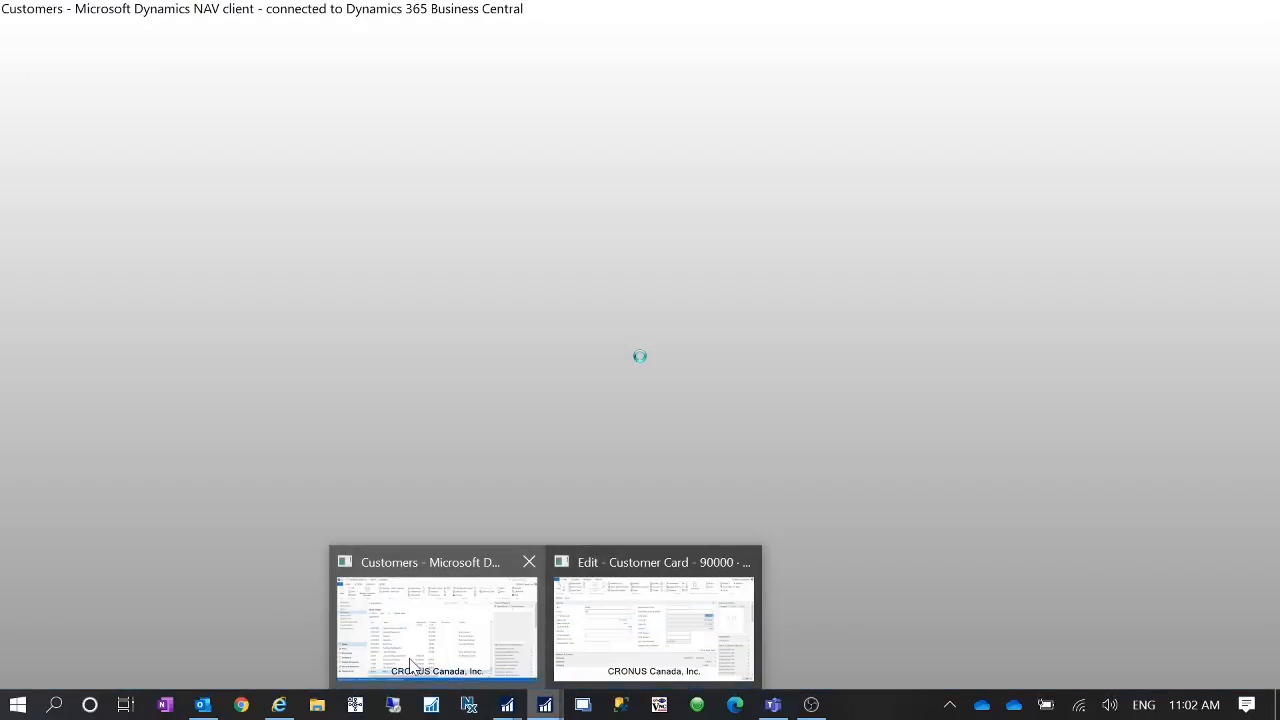
pyautogui.click(412, 662)
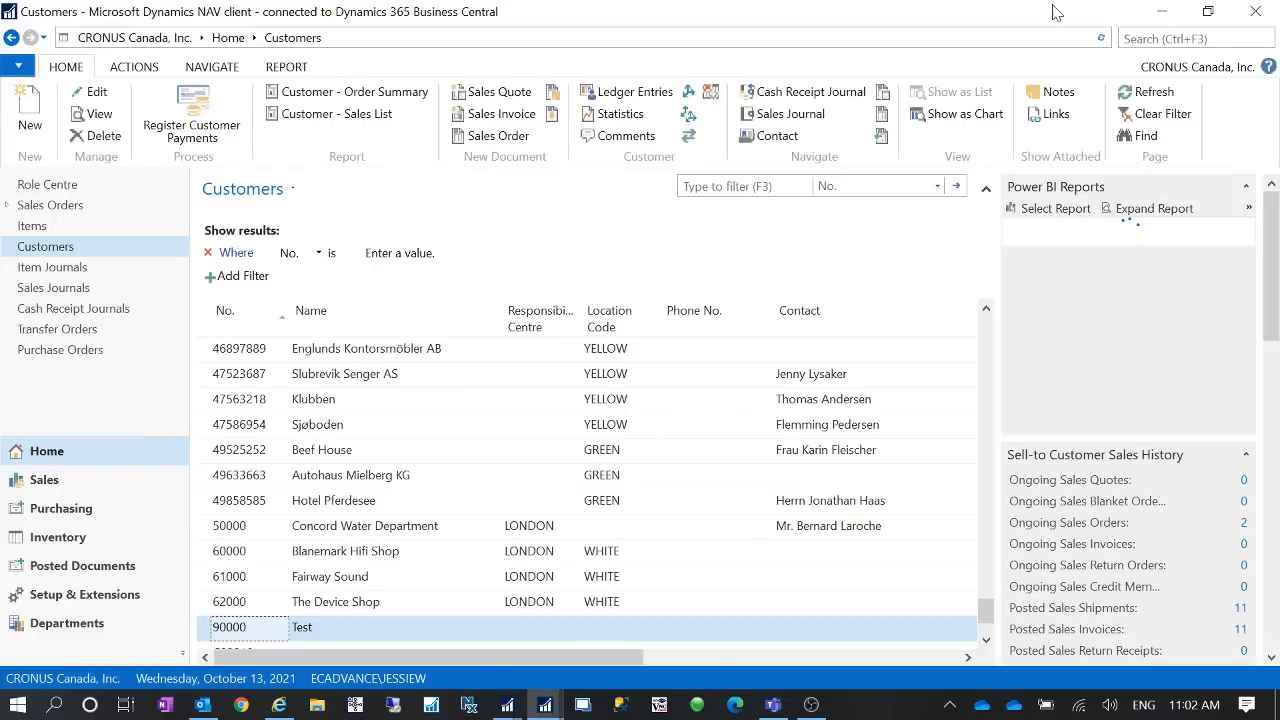
# - Search for "document" and open the Document Sending Profiles list
pyautogui.click(1203, 40)
pyautogui.write('do')
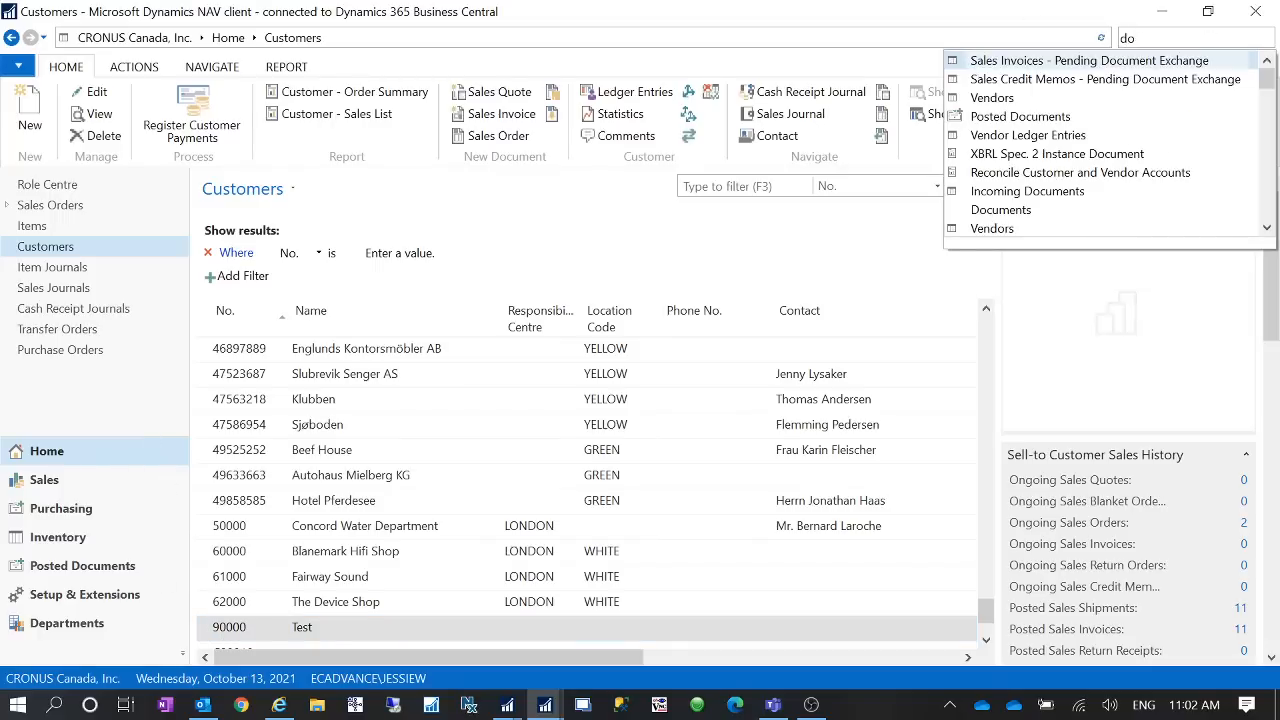
pyautogui.write('cument')
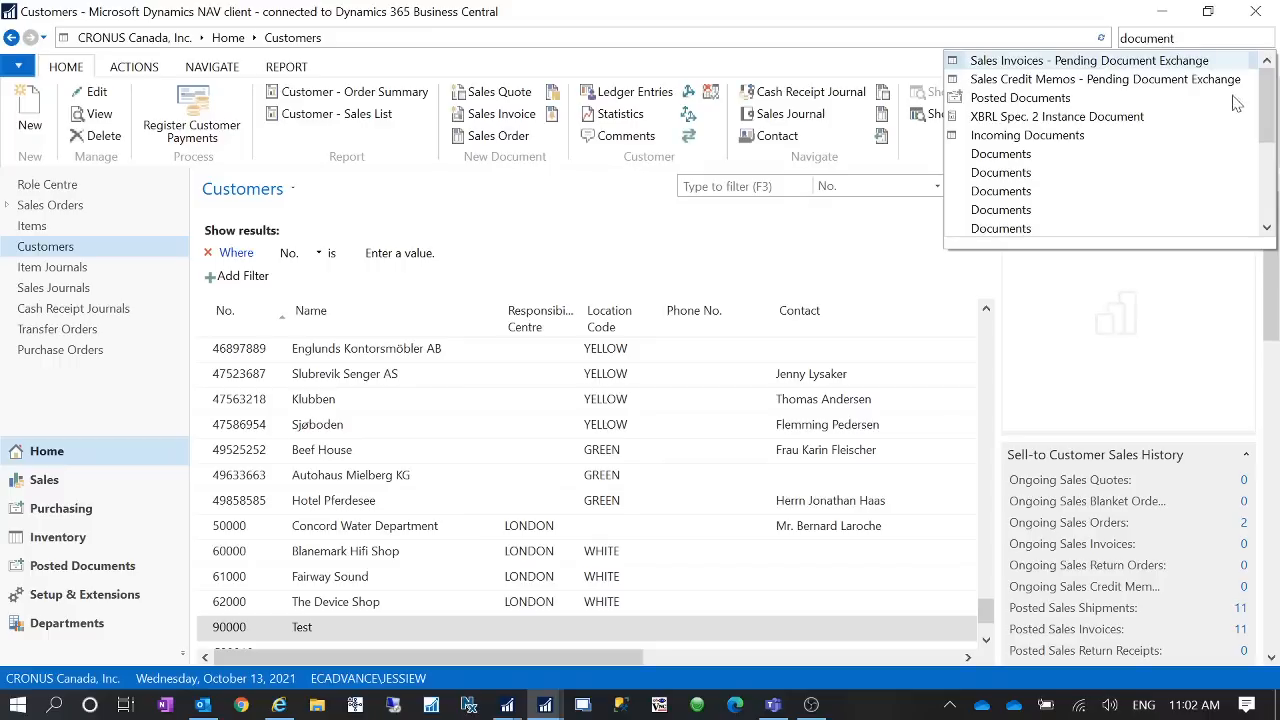
pyautogui.moveTo(1266, 100); pyautogui.dragTo(1262, 205)
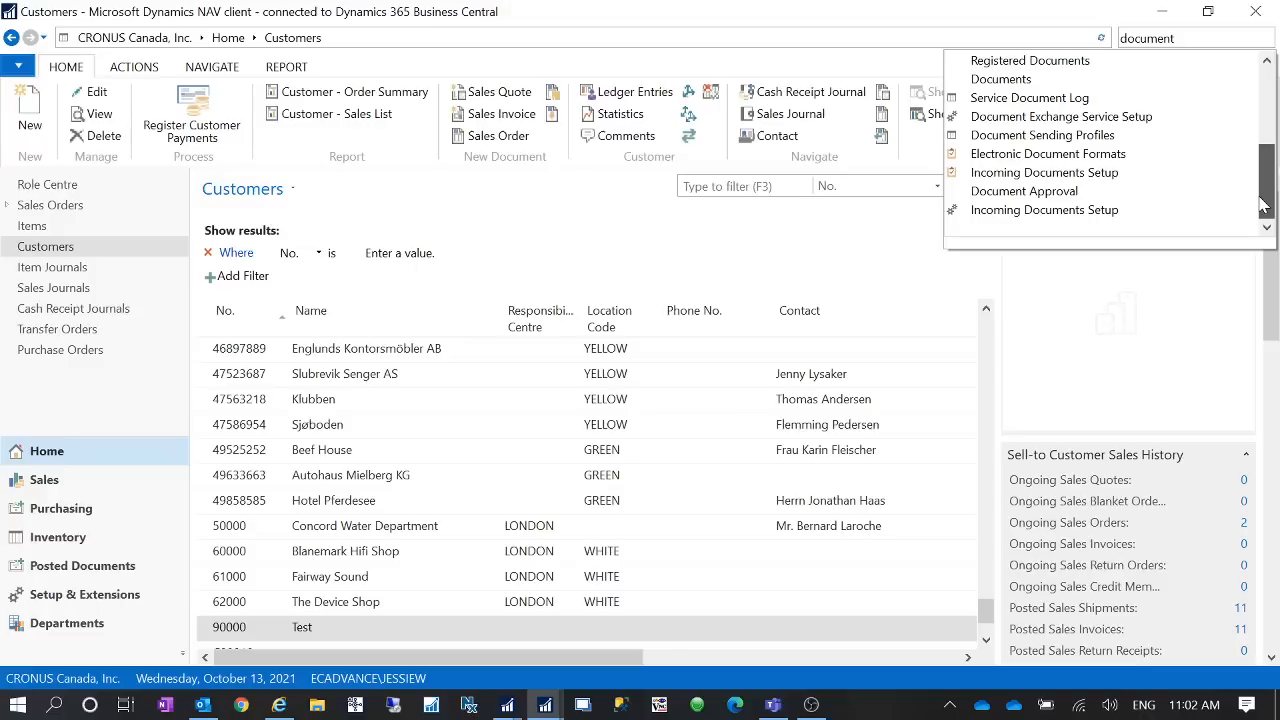
pyautogui.click(1076, 145)
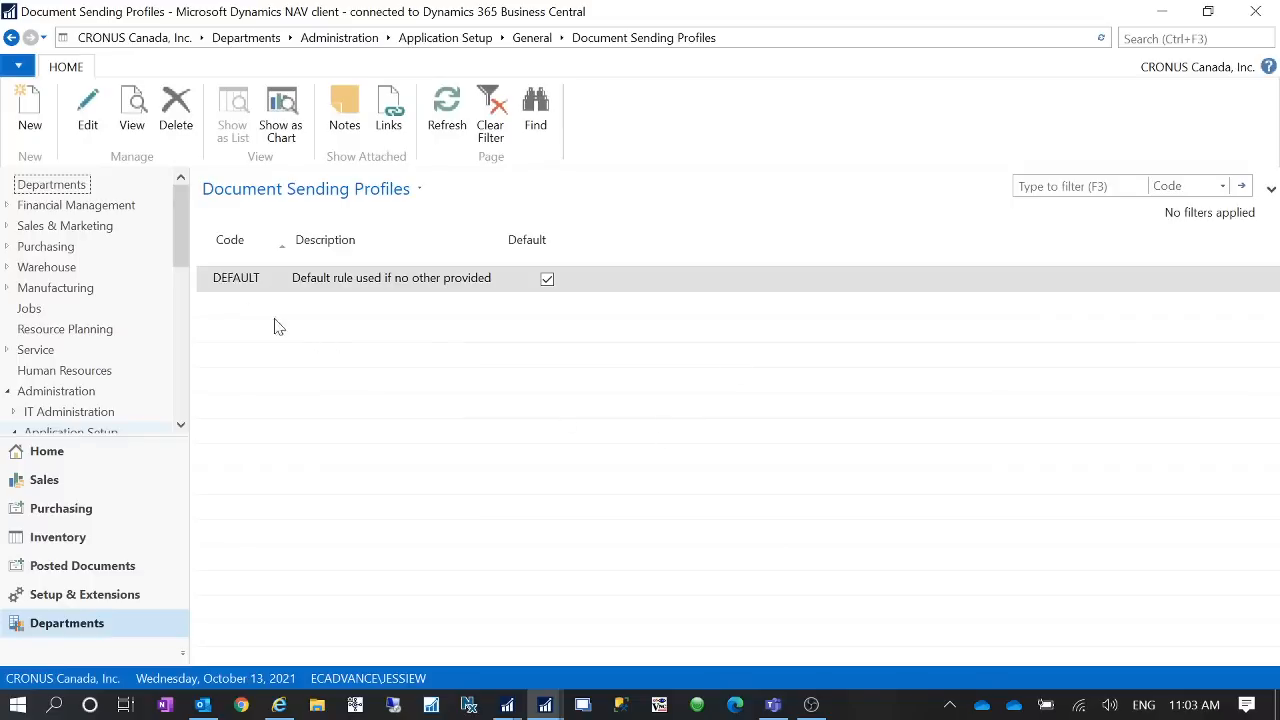
# - Create a new sending profile with code PRINT and Printer set to Yes (Use Default Settings)
pyautogui.click(29, 110)
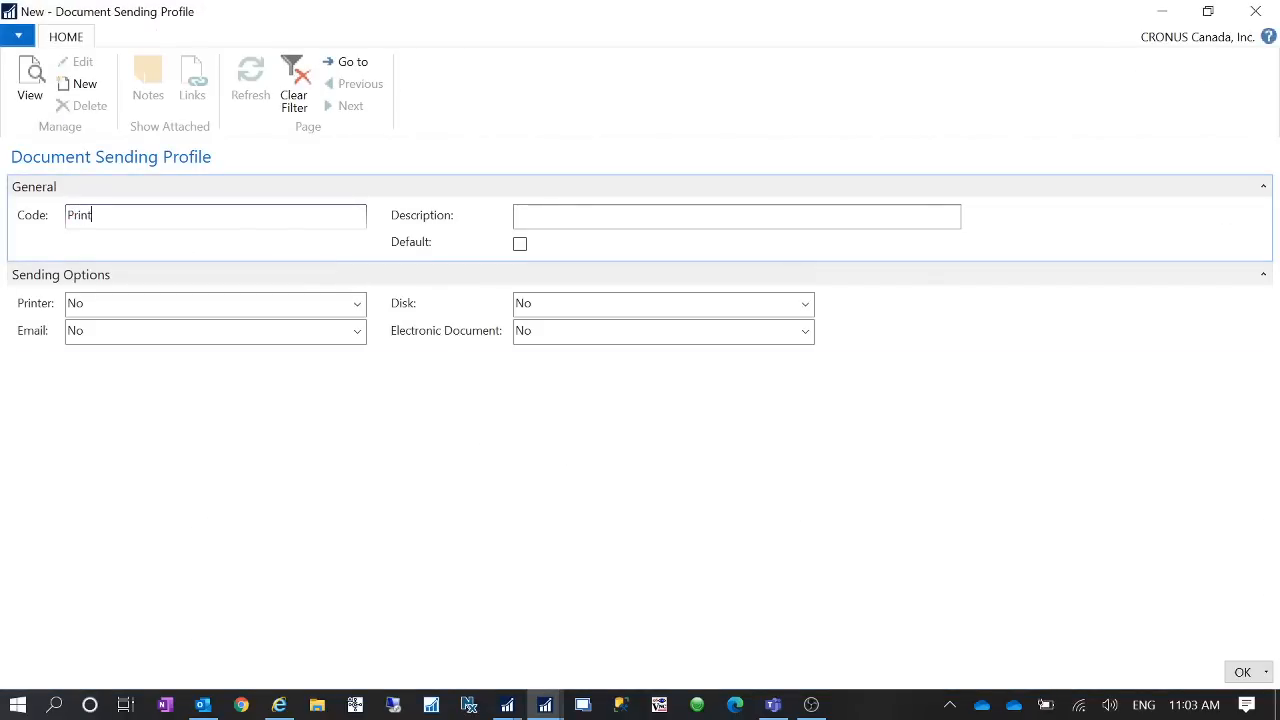
pyautogui.press('Tab')
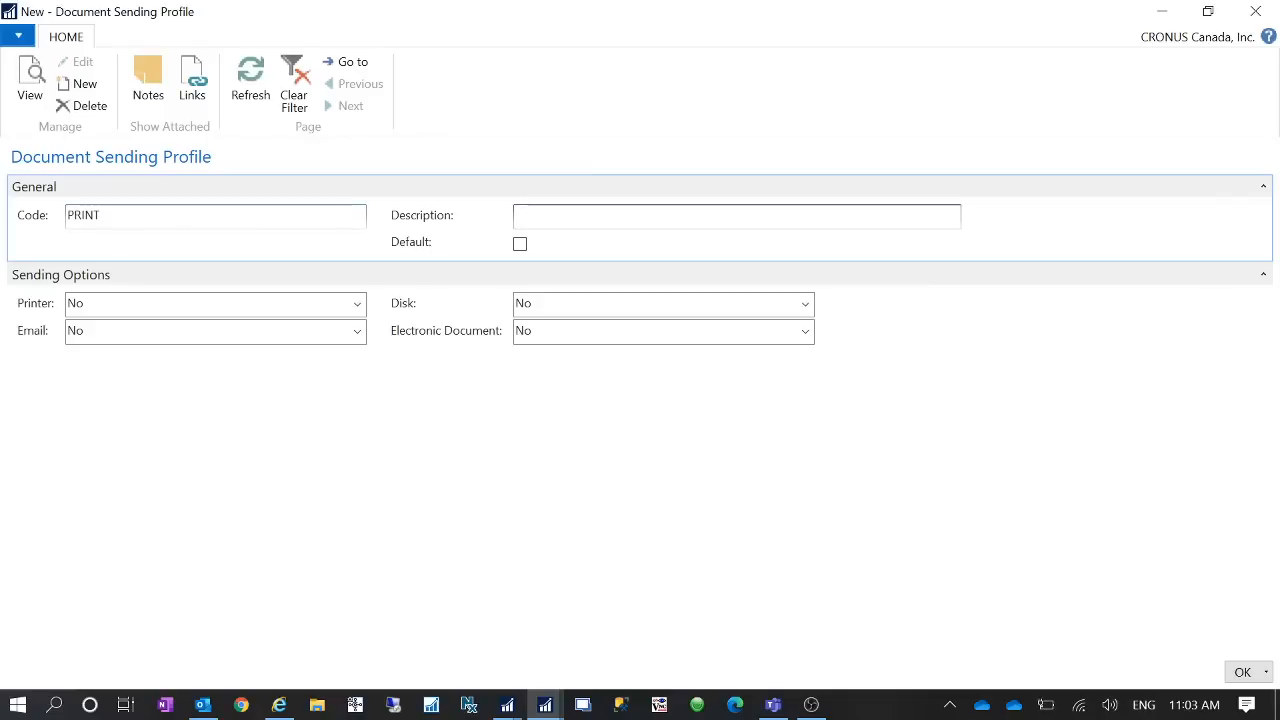
pyautogui.click(357, 304)
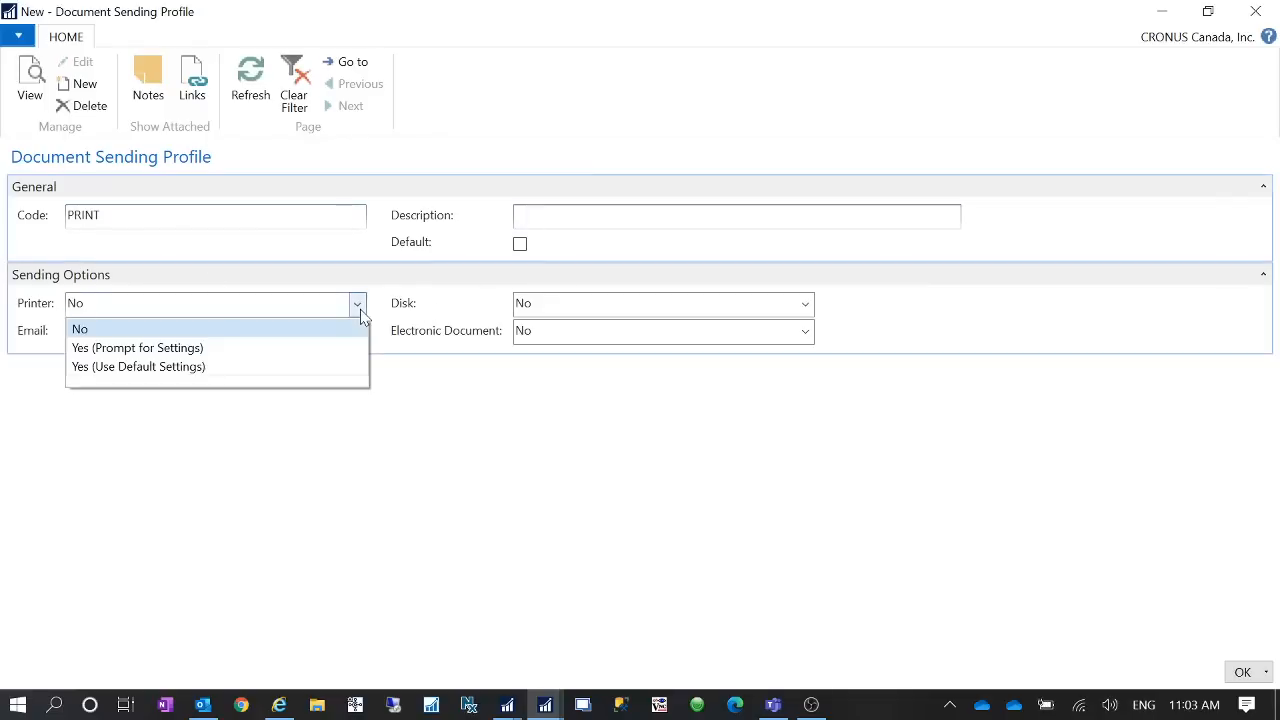
pyautogui.click(196, 370)
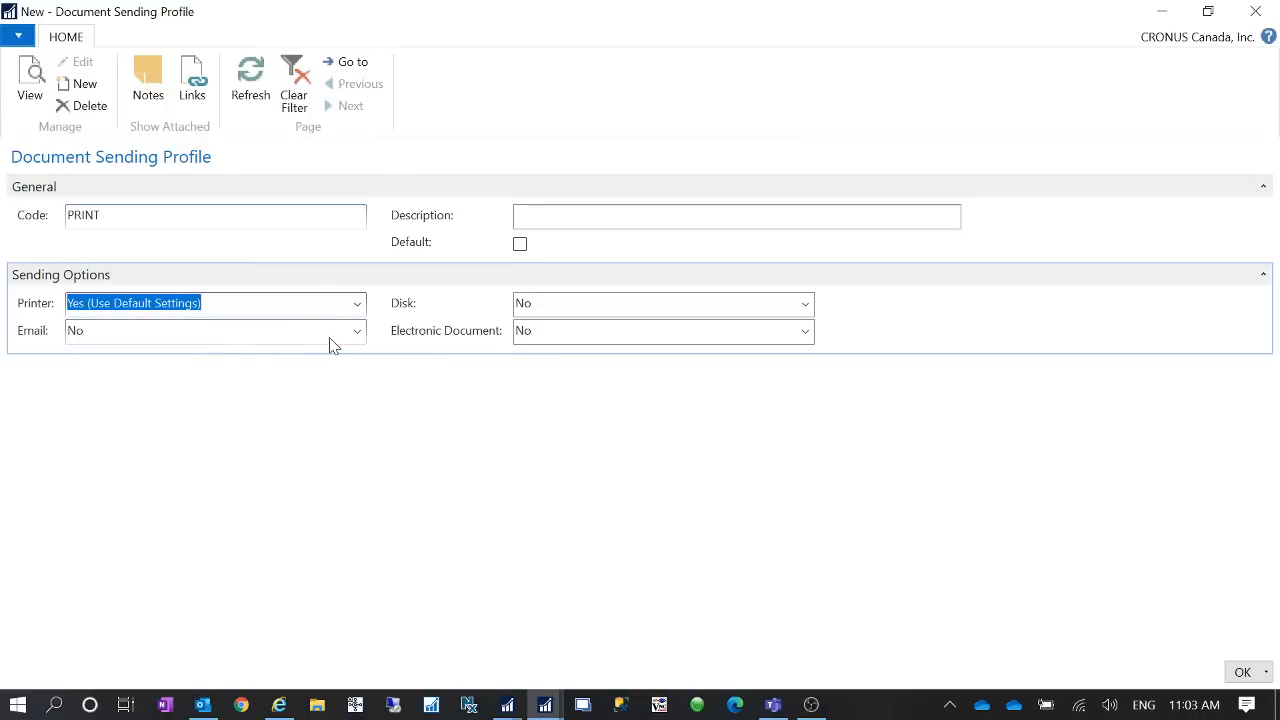
pyautogui.click(1243, 674)
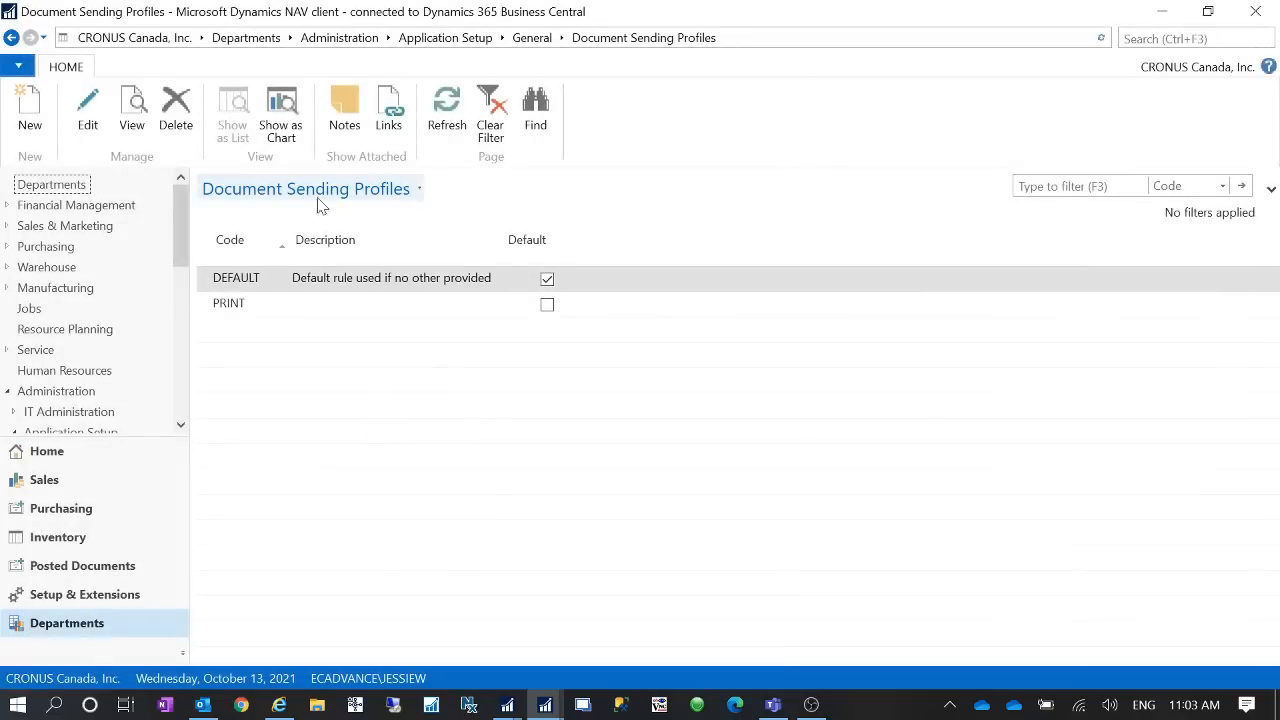
# - Review the settings of the DEFAULT and PRINT sending profiles
pyautogui.doubleClick(262, 279)
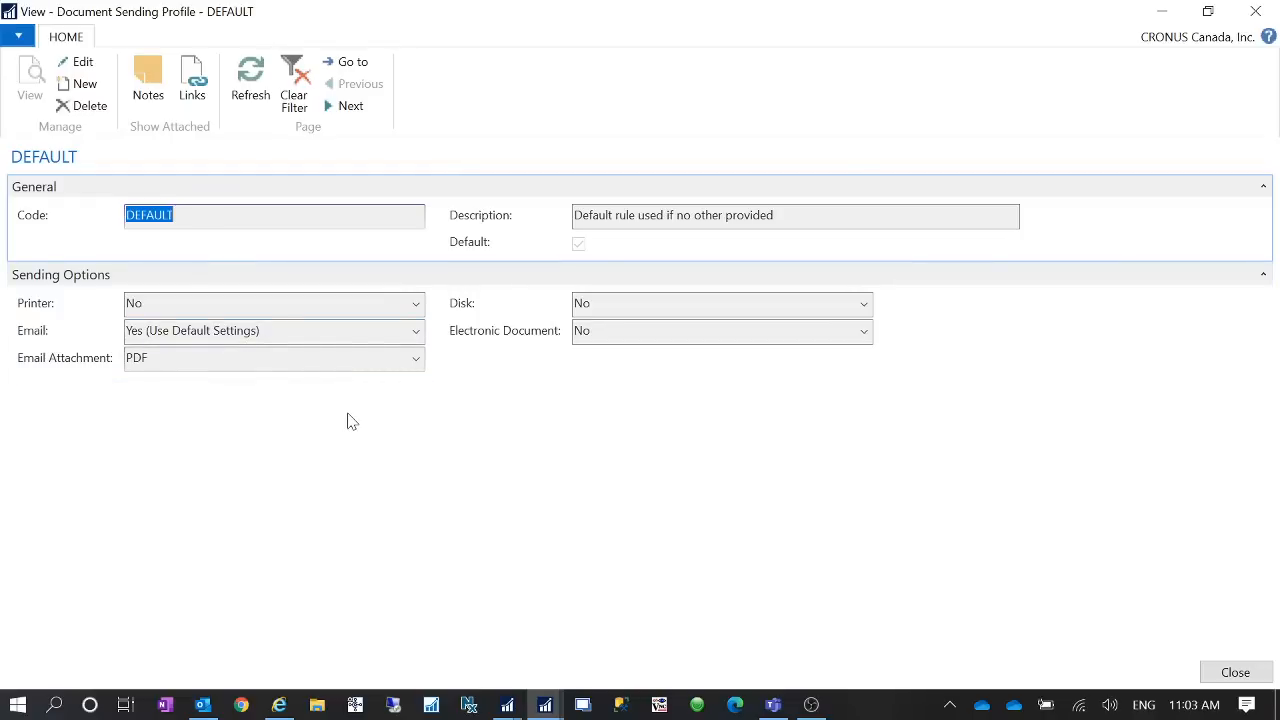
pyautogui.click(1252, 12)
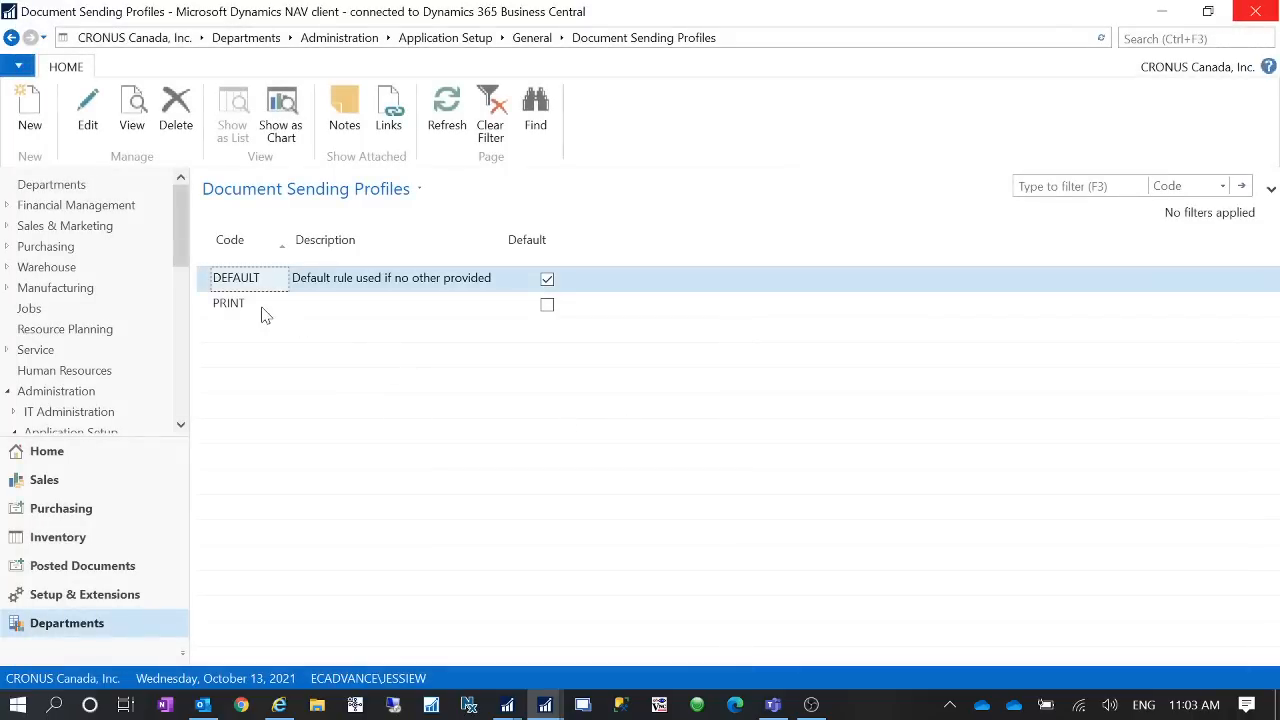
pyautogui.click(263, 314)
pyautogui.doubleClick(263, 314)
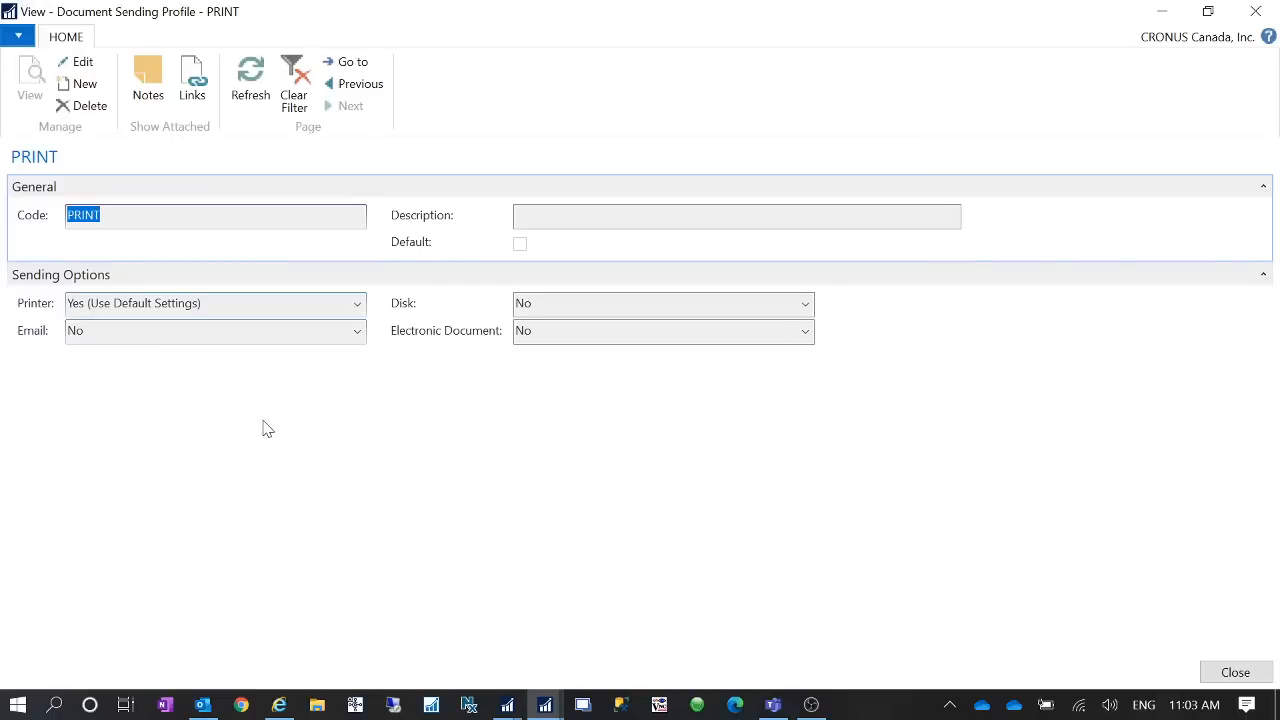
pyautogui.click(1256, 12)
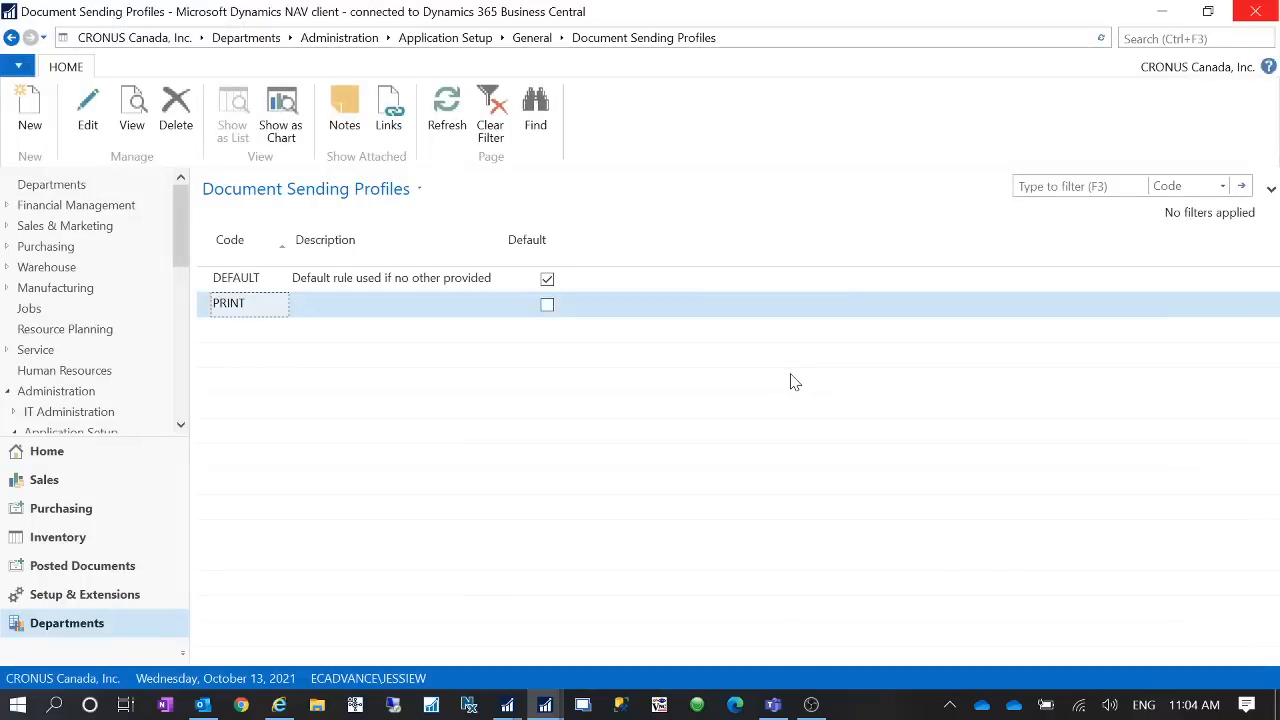
# - Open the PRINT sending profile, review the available Printer options, and close it
pyautogui.doubleClick(240, 306)
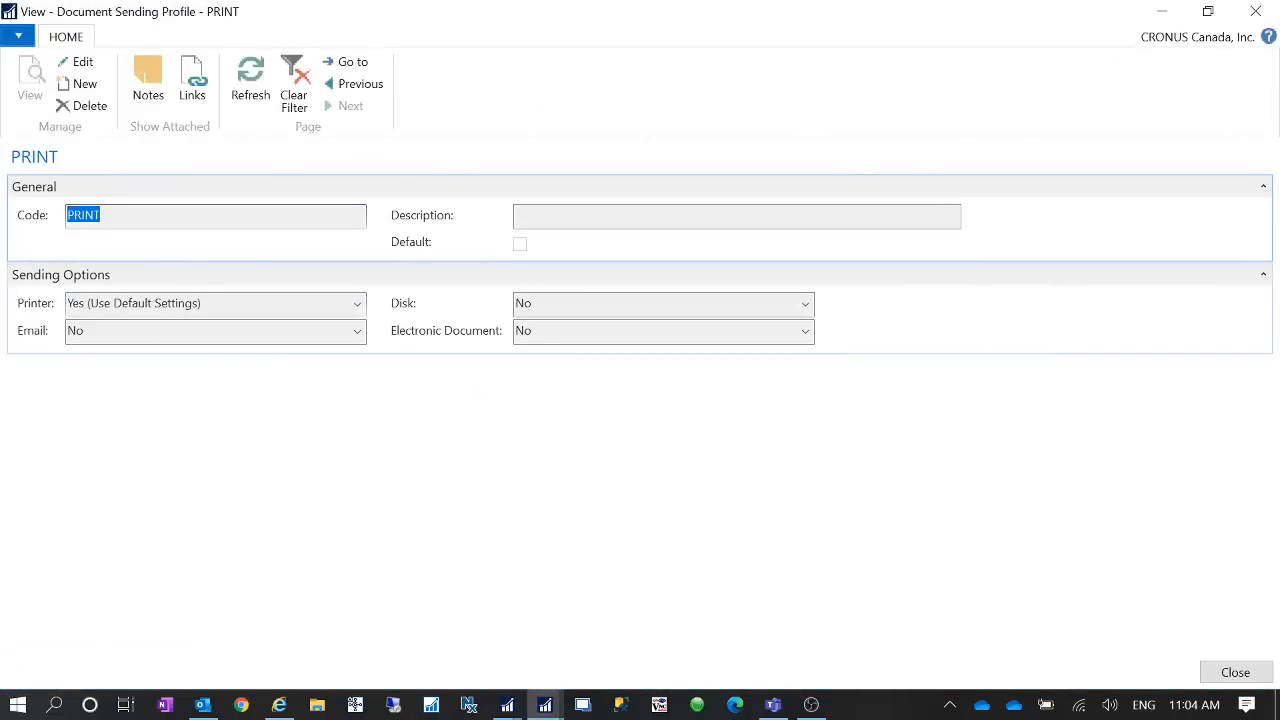
pyautogui.click(215, 304)
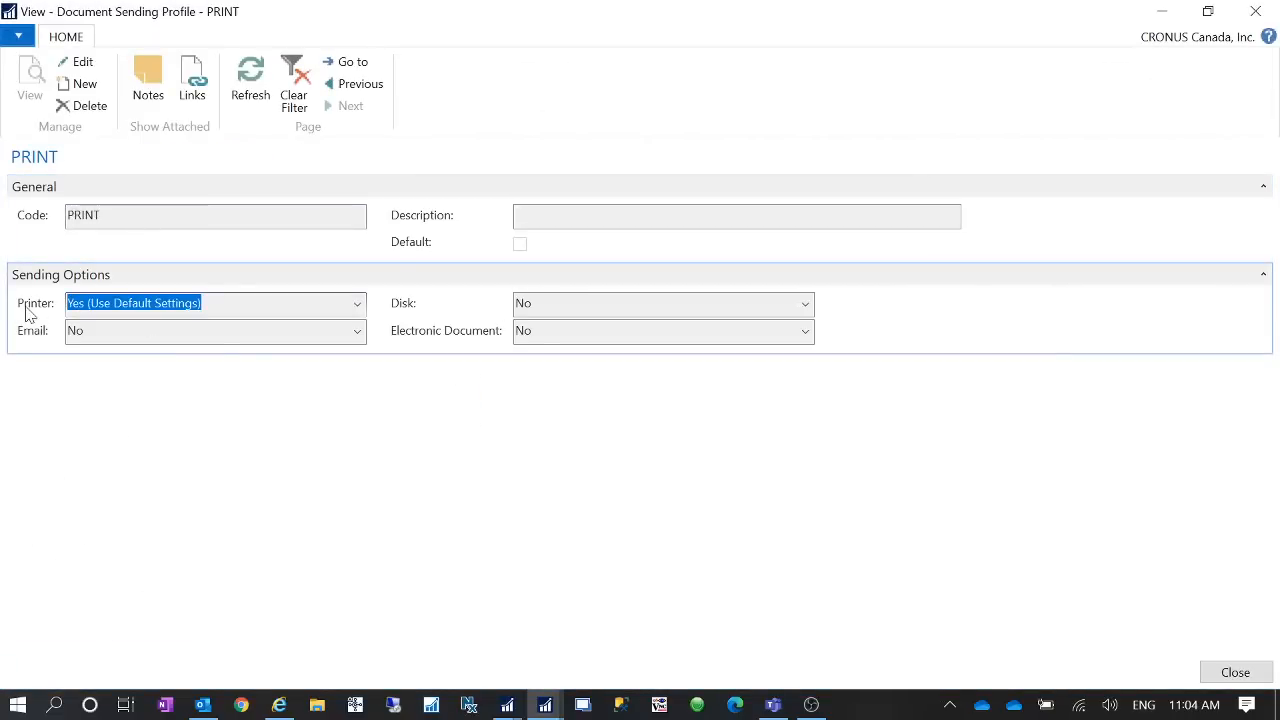
pyautogui.moveTo(26, 309)
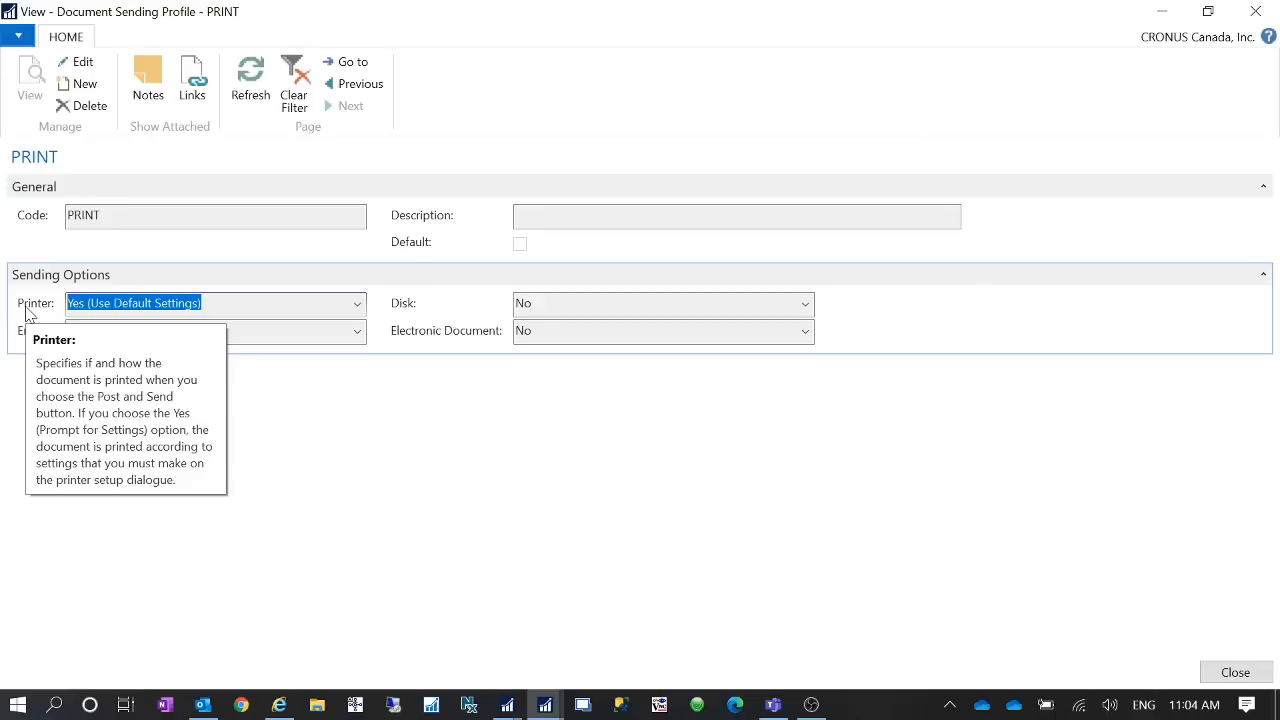
pyautogui.click(357, 310)
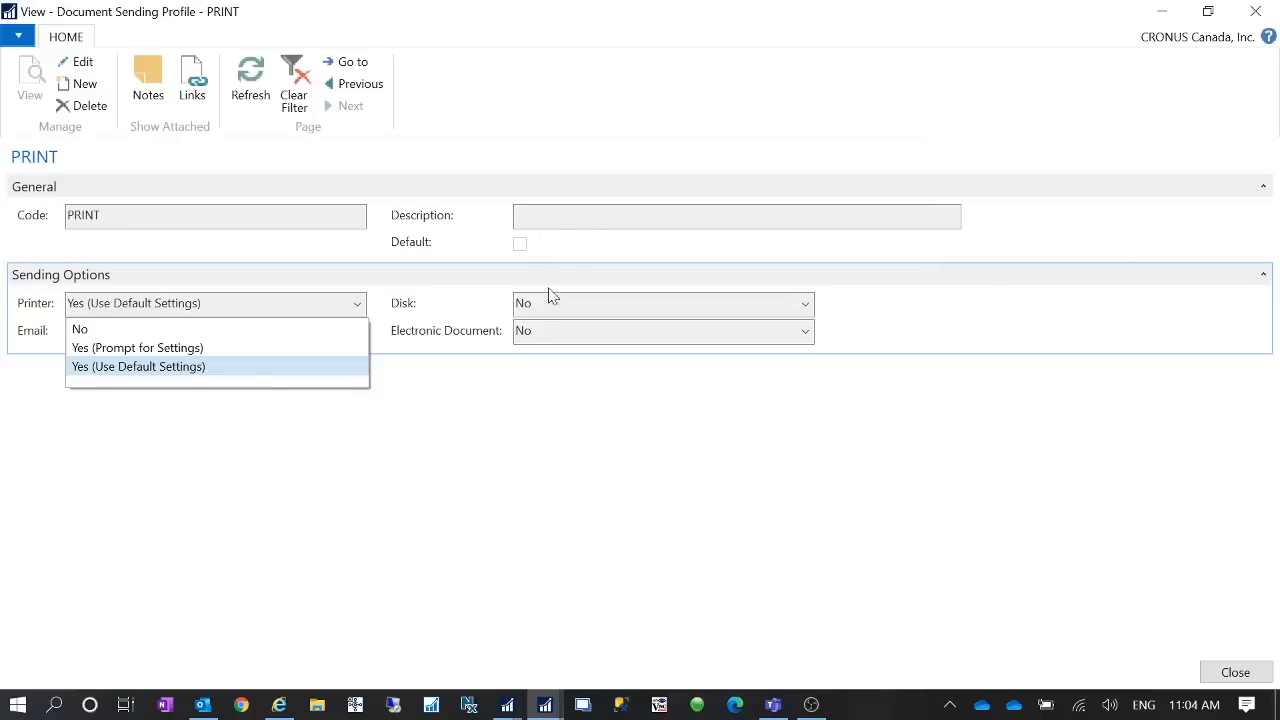
pyautogui.click(647, 554)
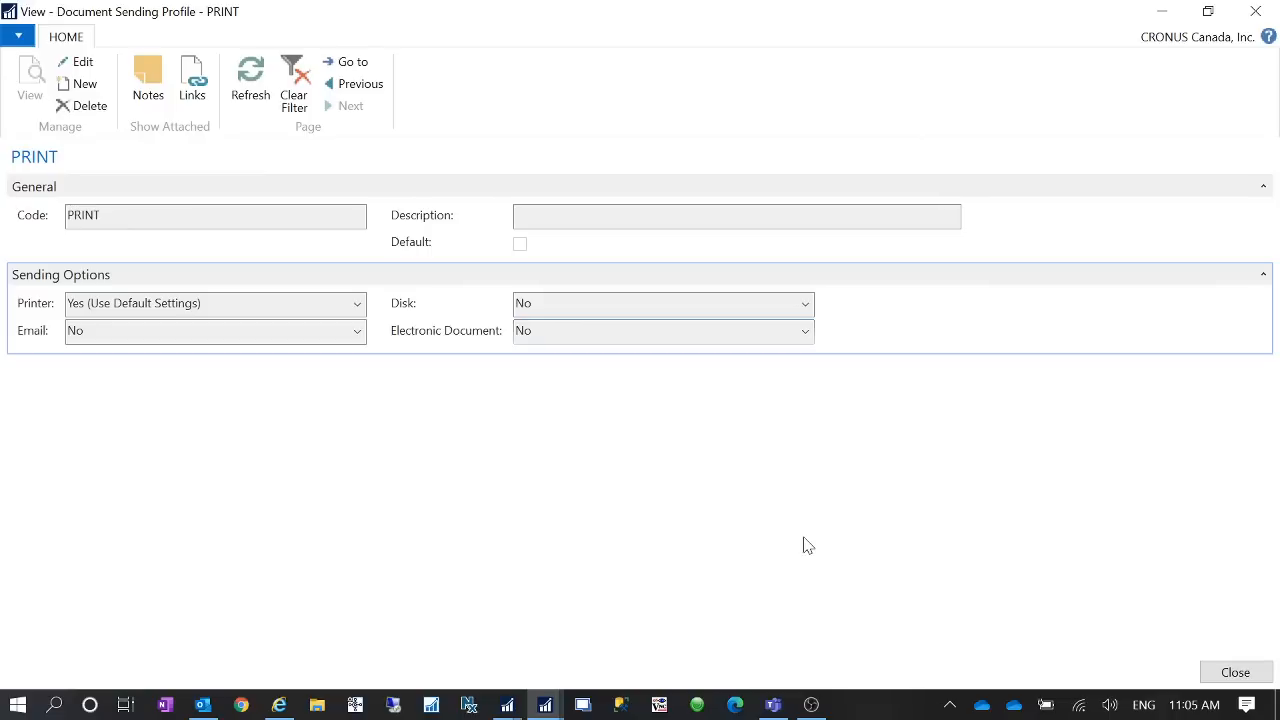
pyautogui.click(357, 303)
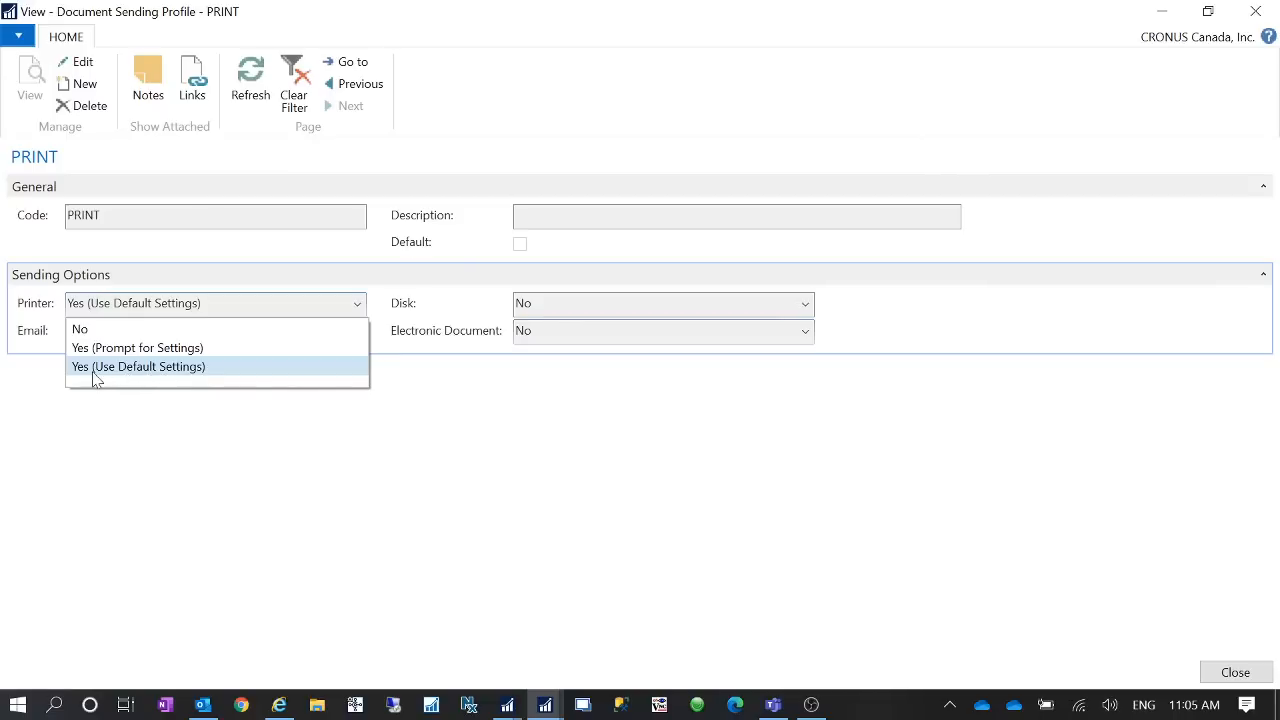
pyautogui.click(132, 370)
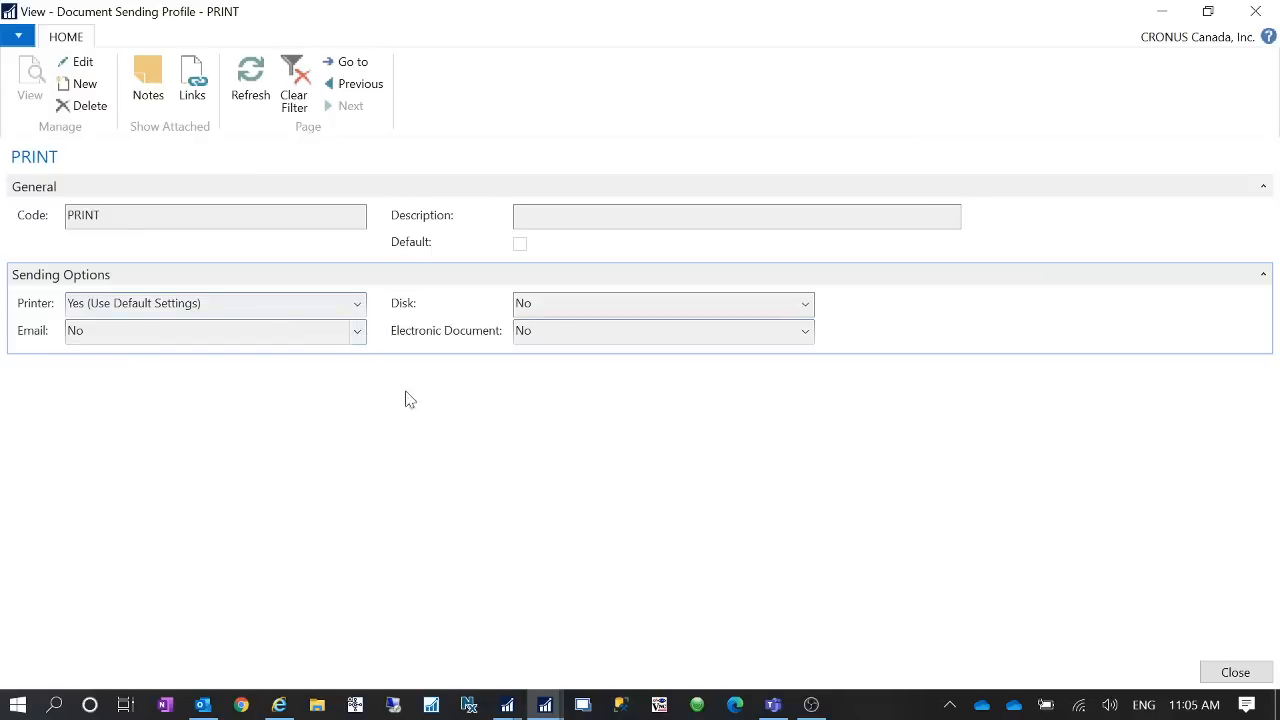
pyautogui.click(1256, 11)
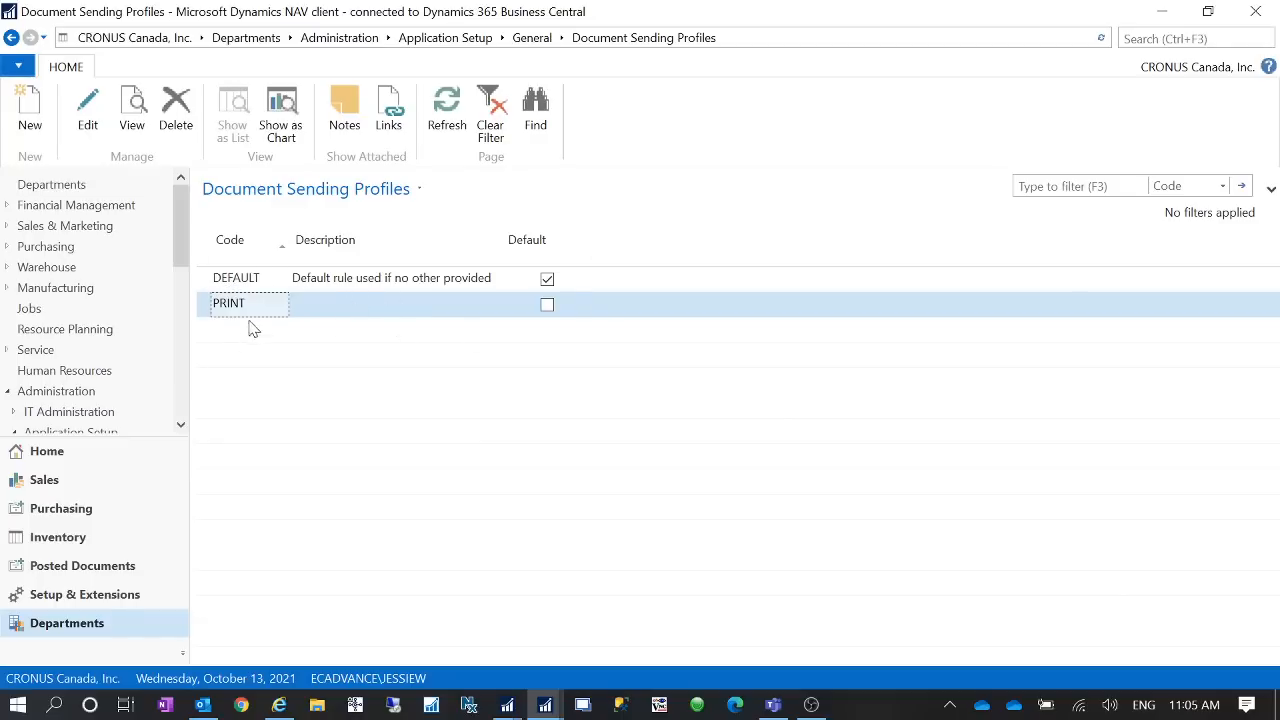
# - Open customer 90000's card and set its Document Sending Profile to PRINT
pyautogui.click(70, 451)
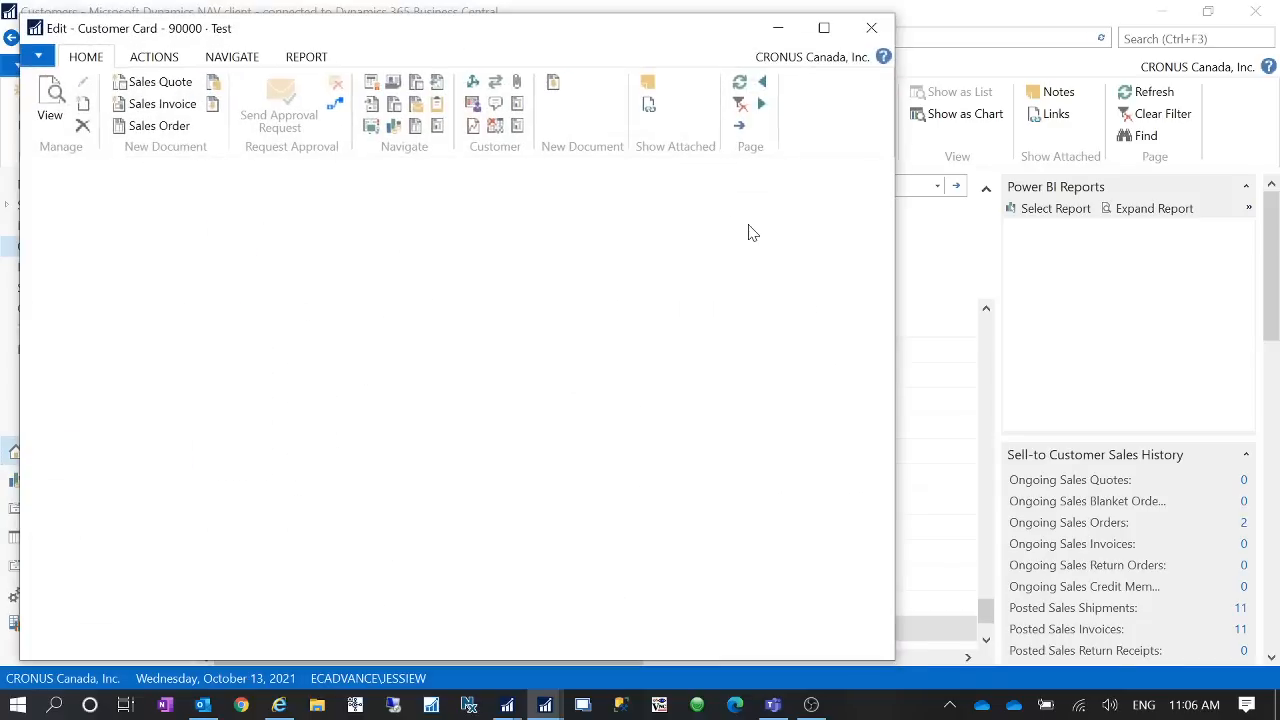
pyautogui.click(828, 30)
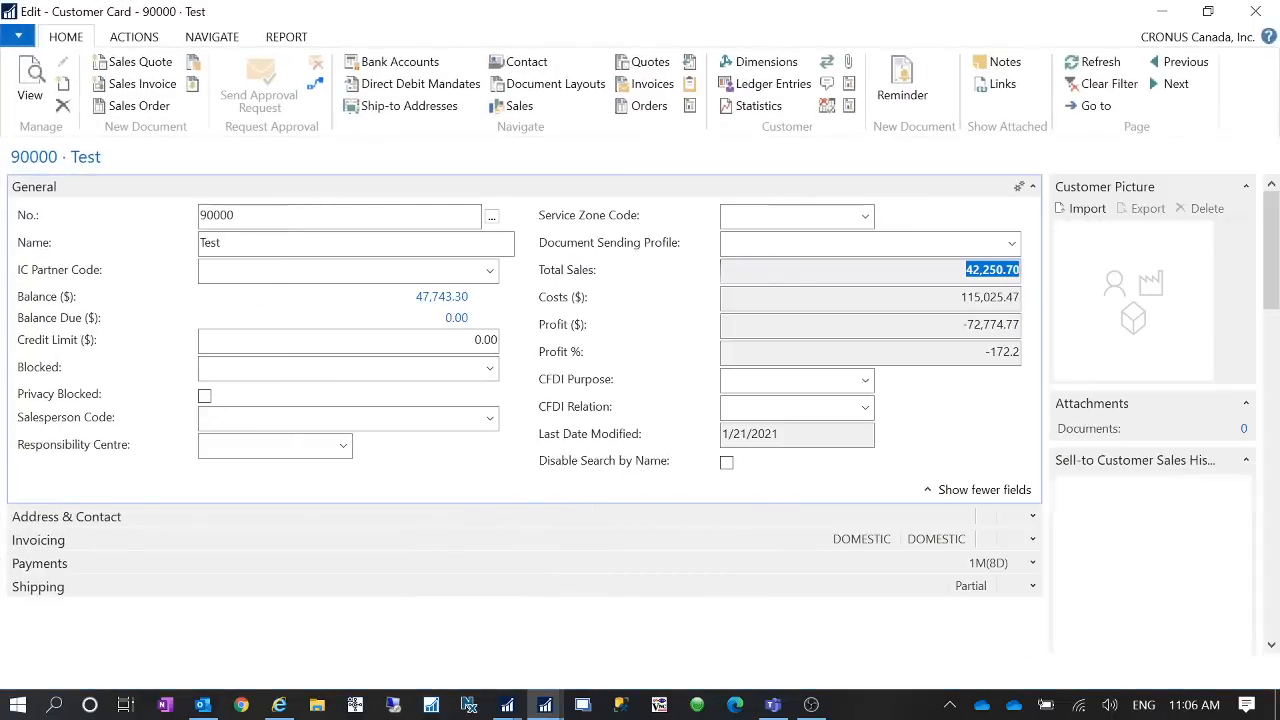
pyautogui.click(1012, 243)
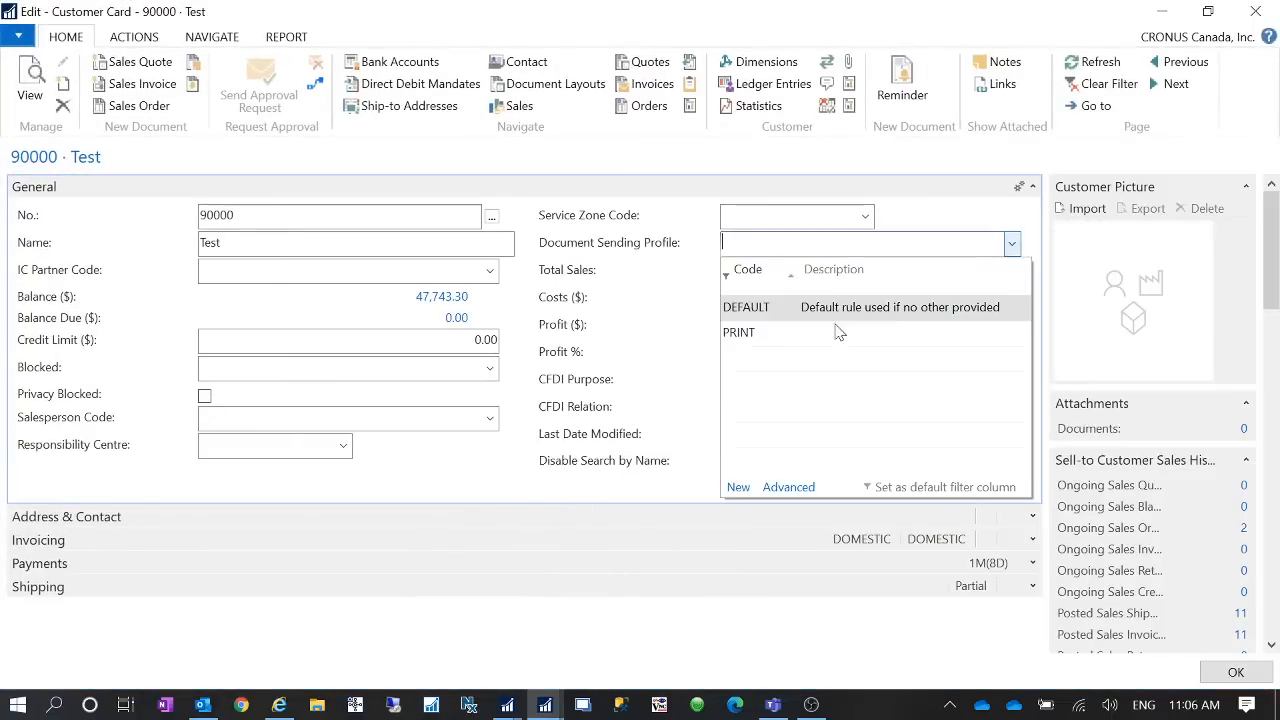
pyautogui.click(766, 336)
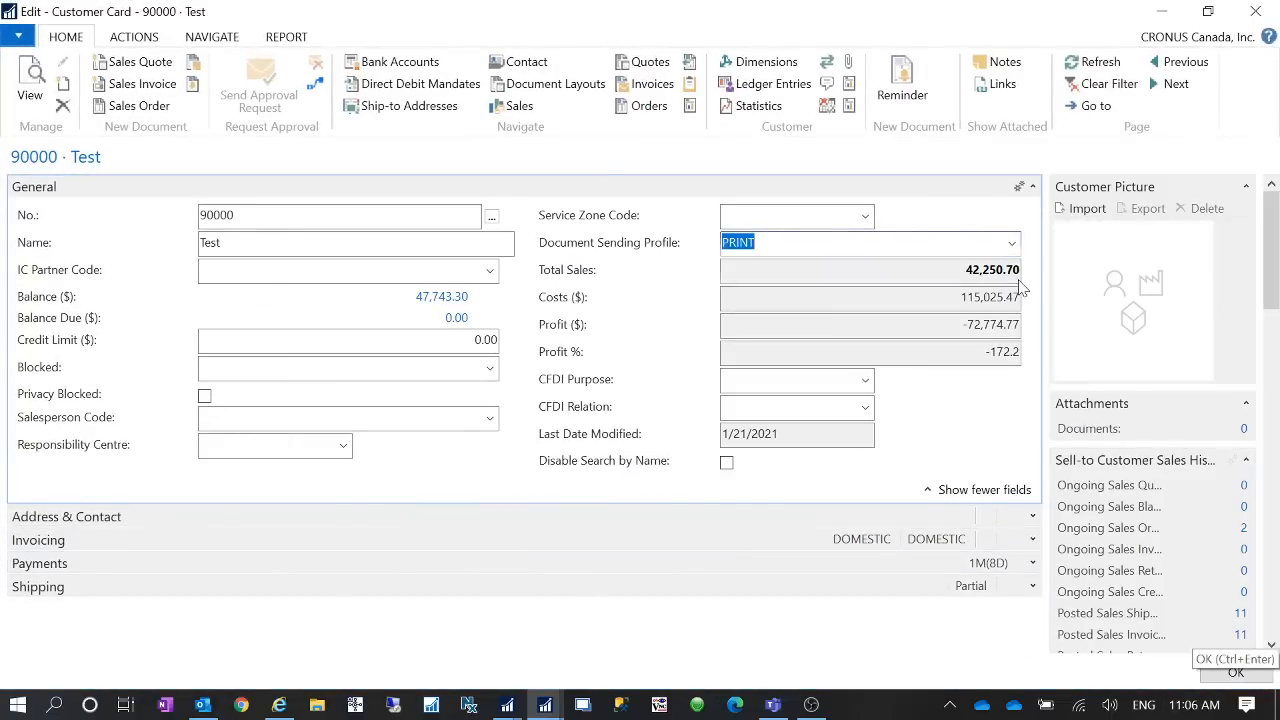
# - Open the PRINT profile for editing from the customer's Document Sending Profile lookup and review its Printer setting
pyautogui.click(1012, 243)
pyautogui.click(790, 489)
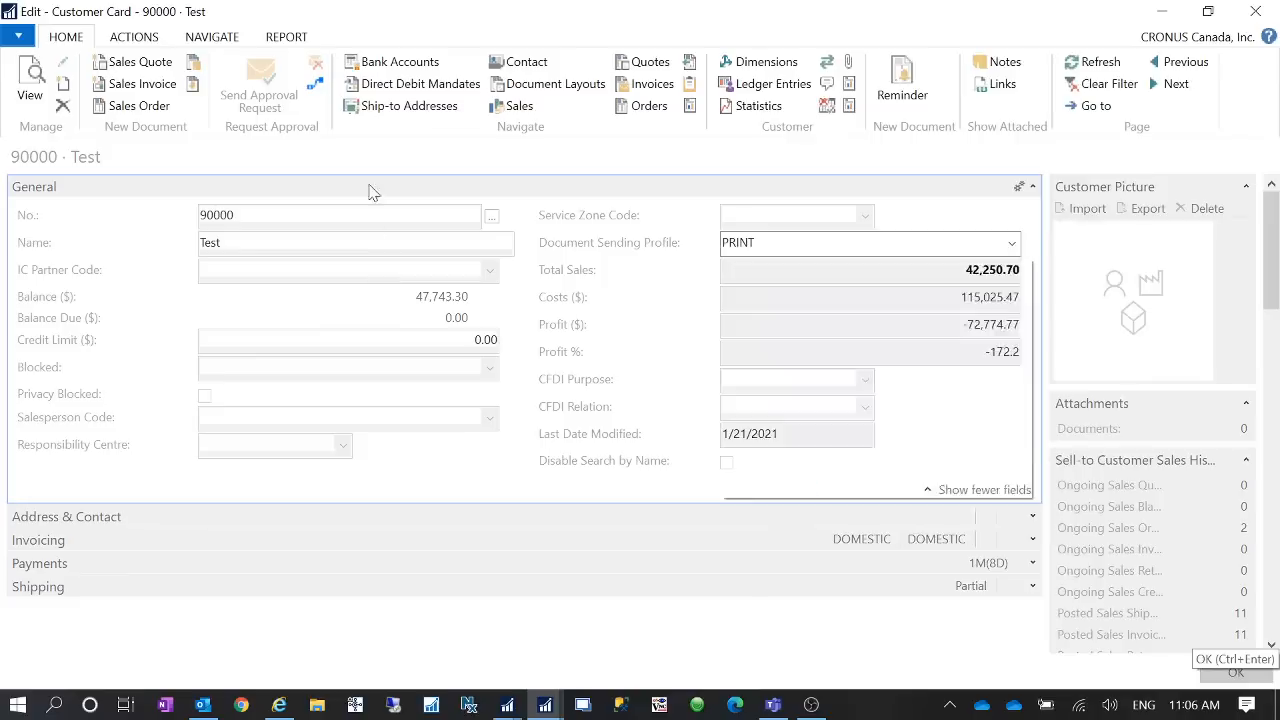
pyautogui.click(1071, 15)
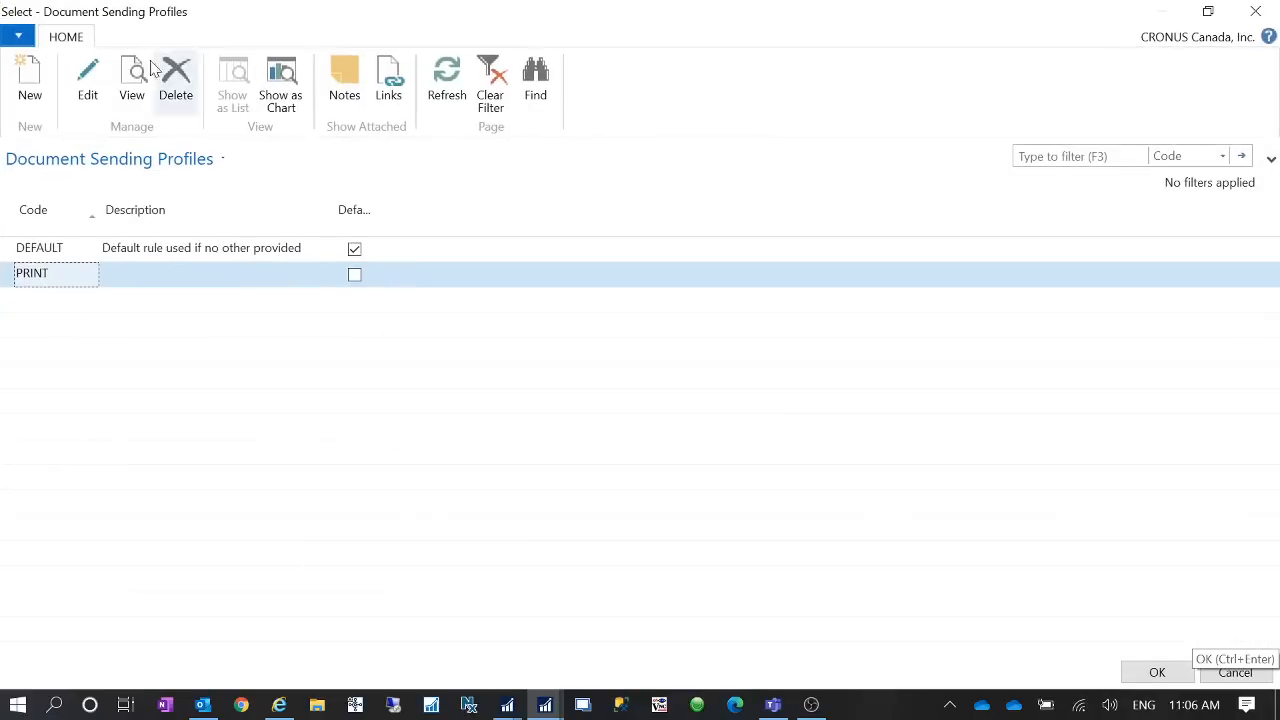
pyautogui.click(88, 85)
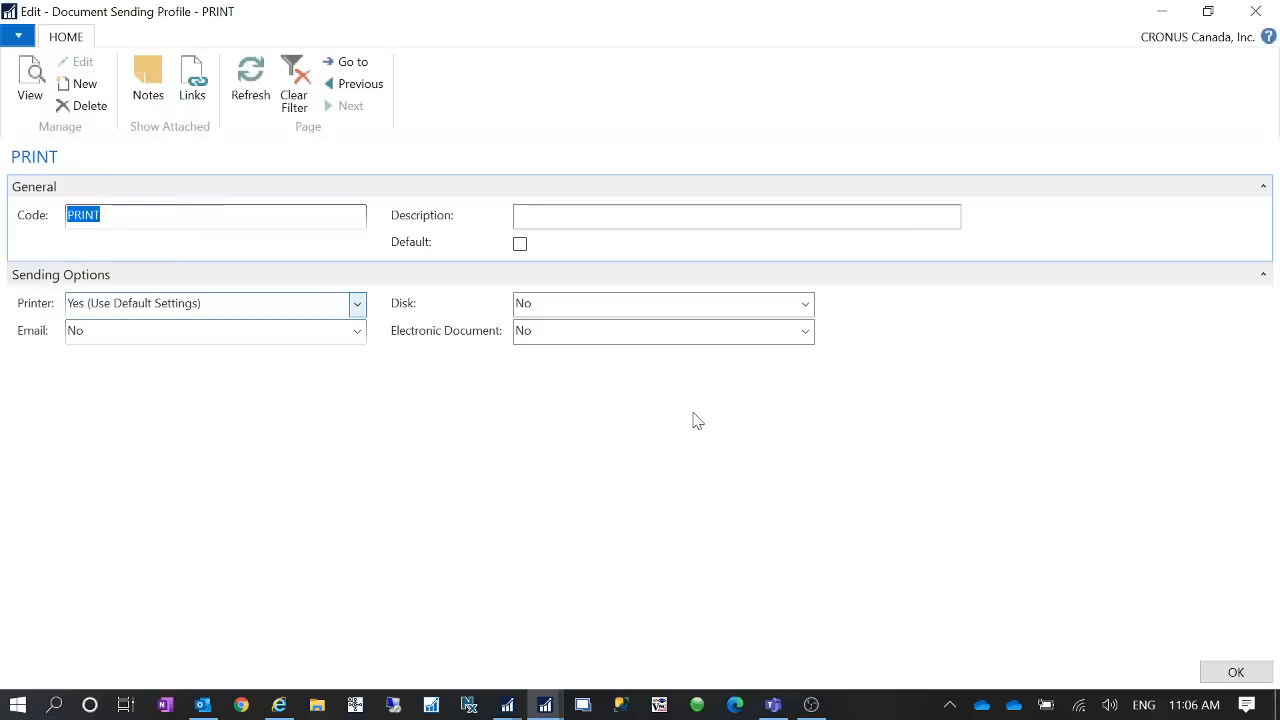
pyautogui.click(128, 312)
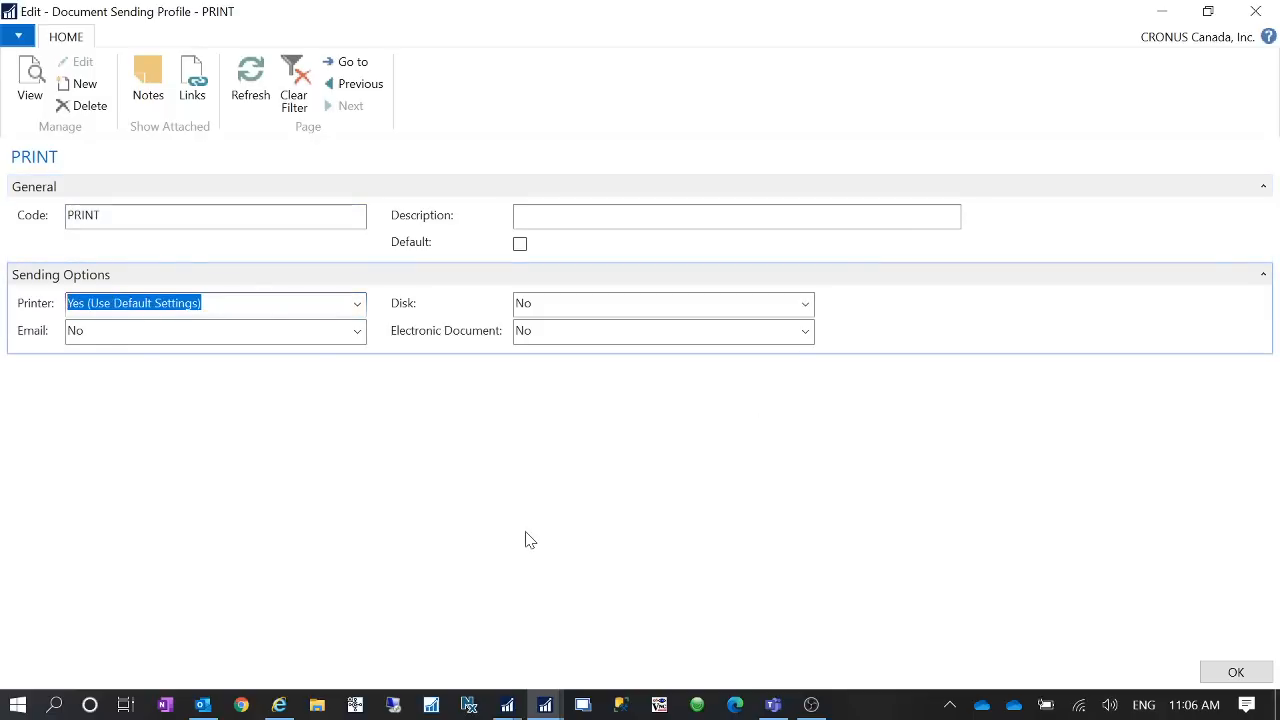
pyautogui.click(1220, 673)
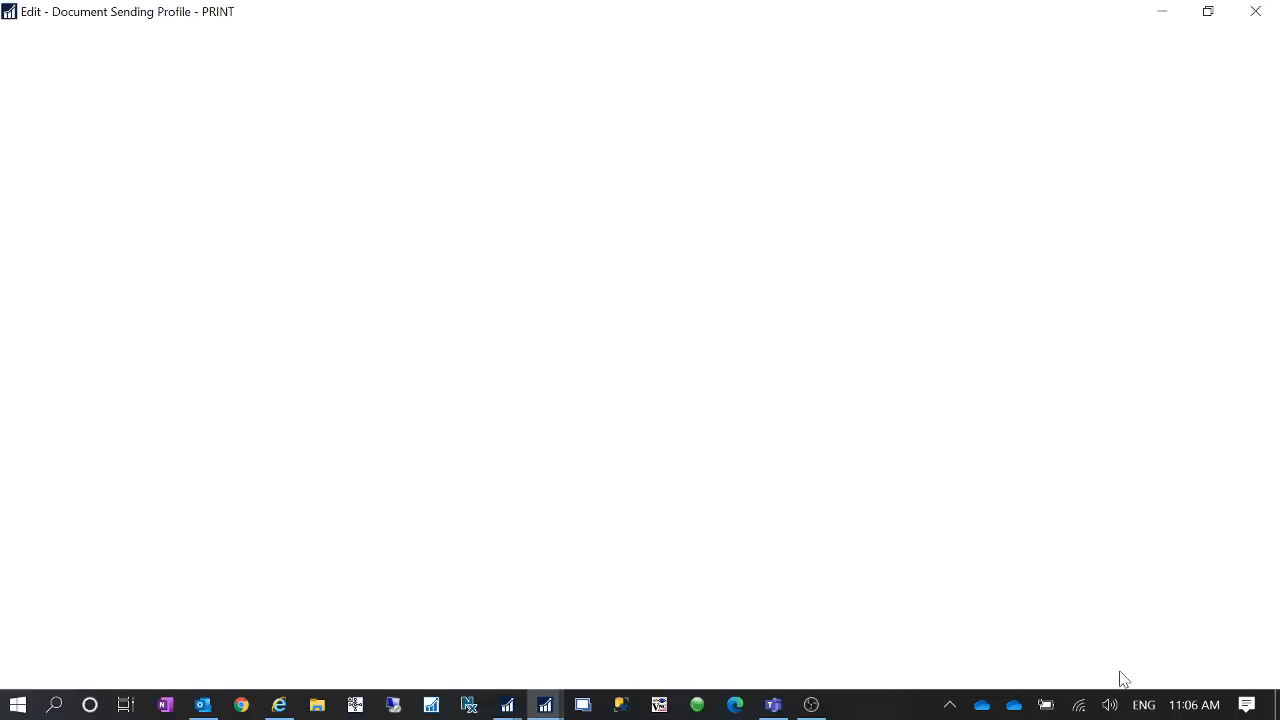
pyautogui.click(1174, 673)
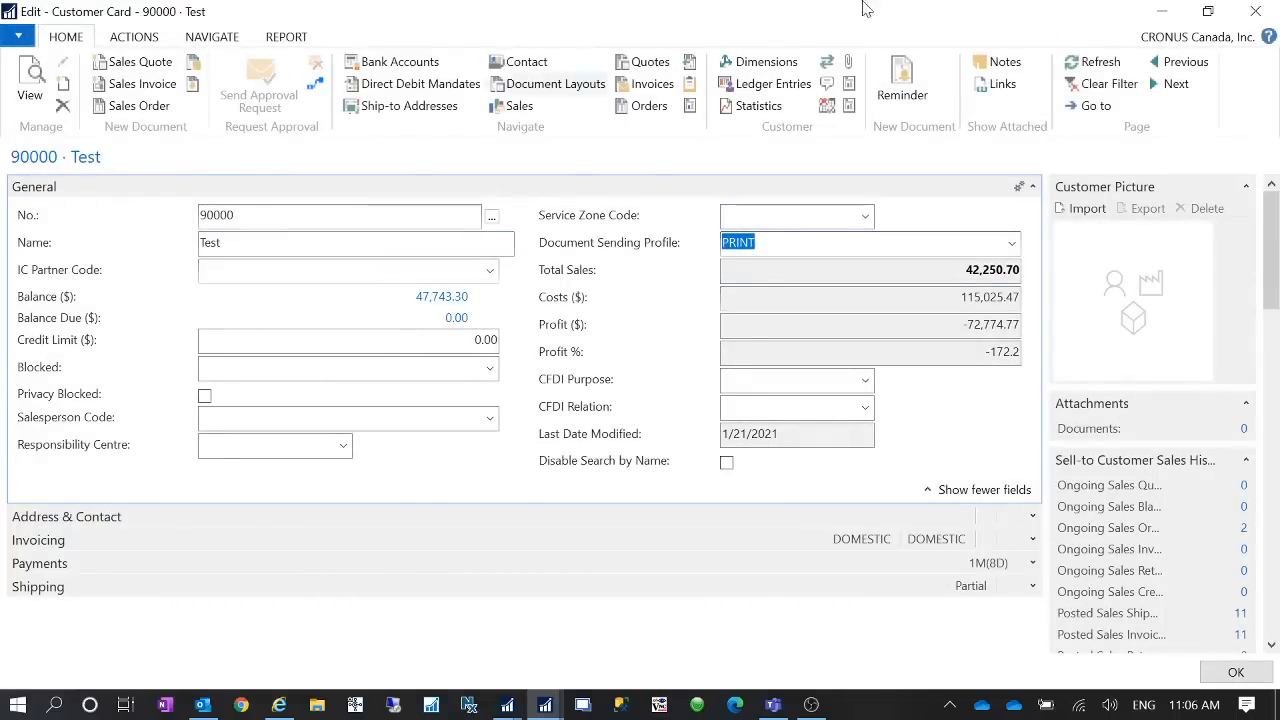
# - Close the customer card and search for "sales order" to open the Sales Orders list
pyautogui.click(1233, 673)
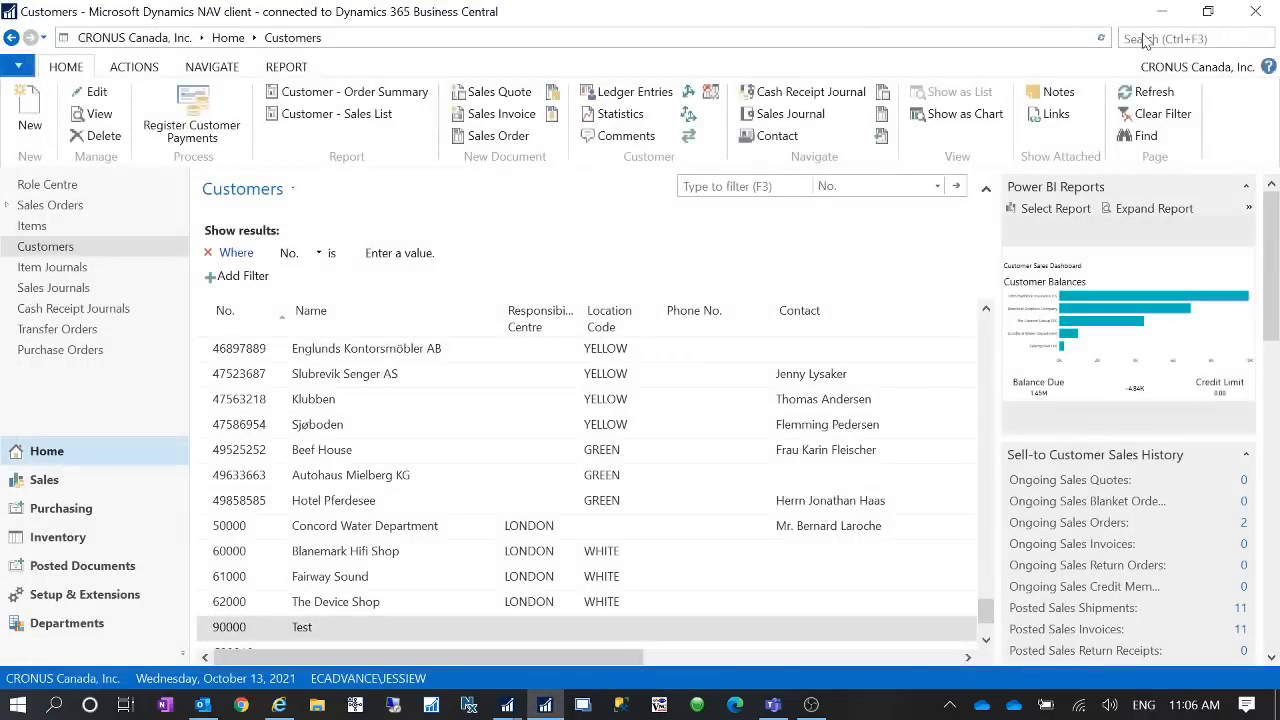
pyautogui.click(1147, 38)
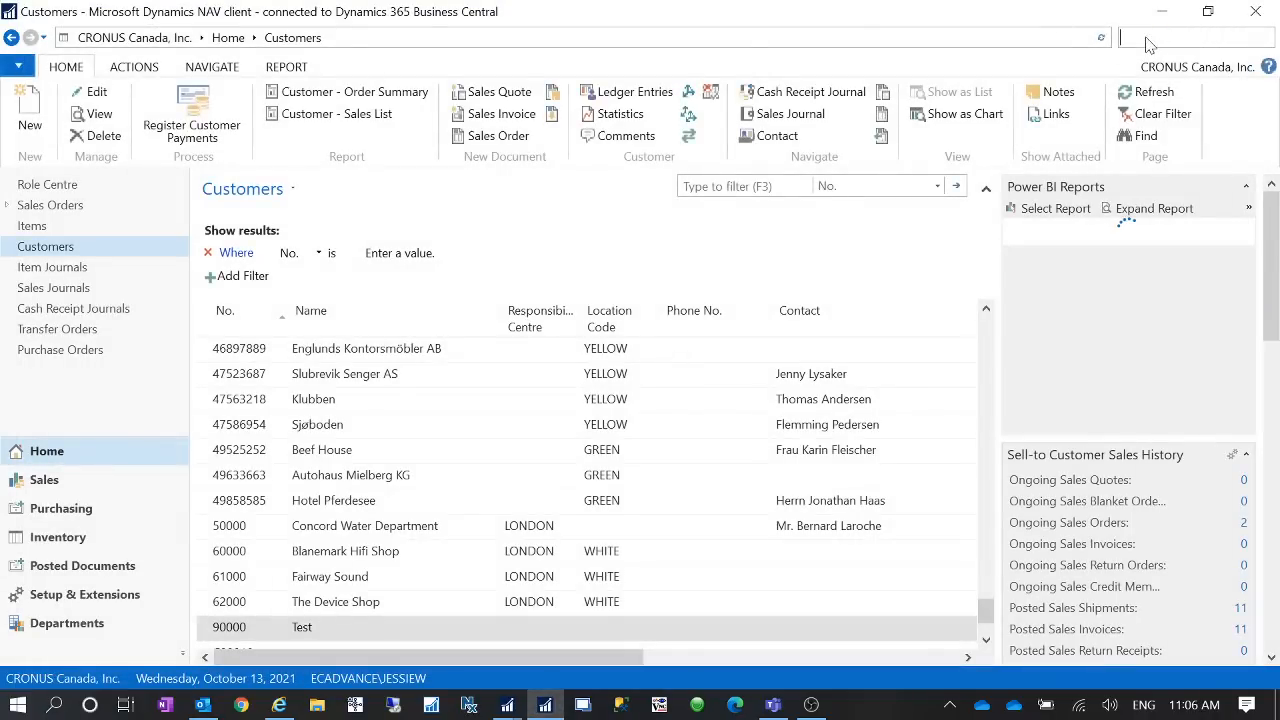
pyautogui.write('sales order')
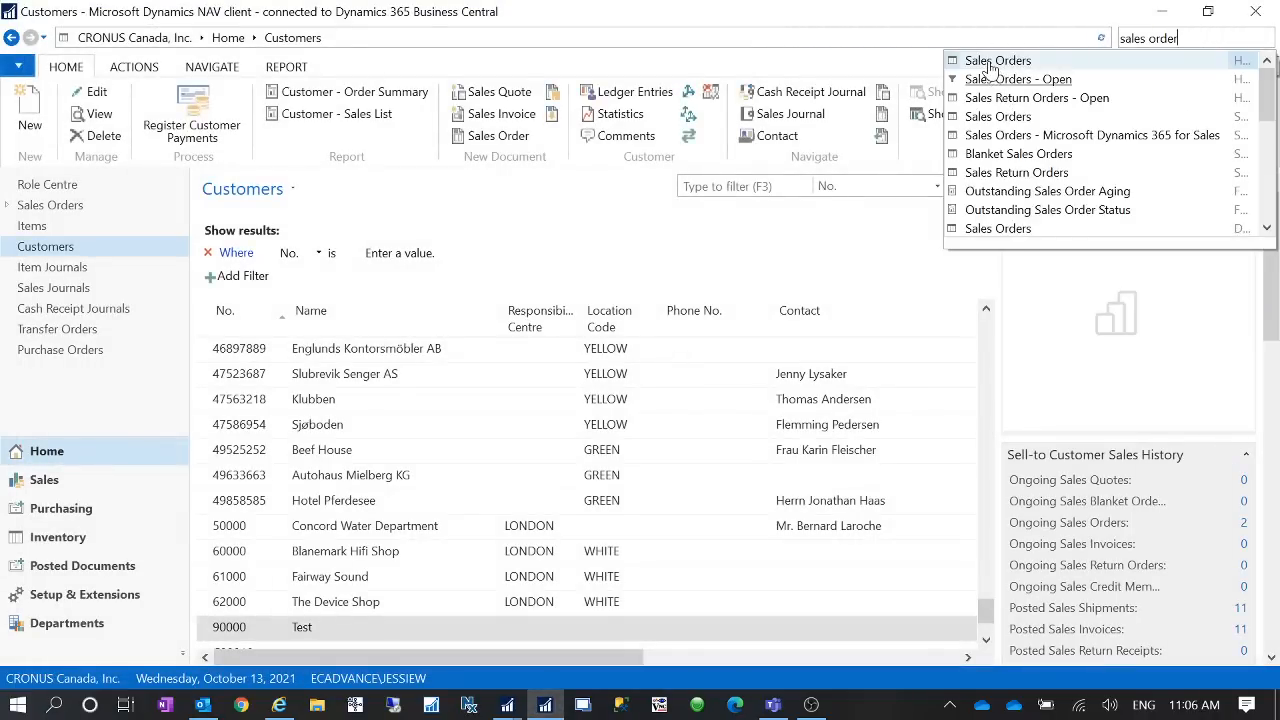
pyautogui.click(990, 62)
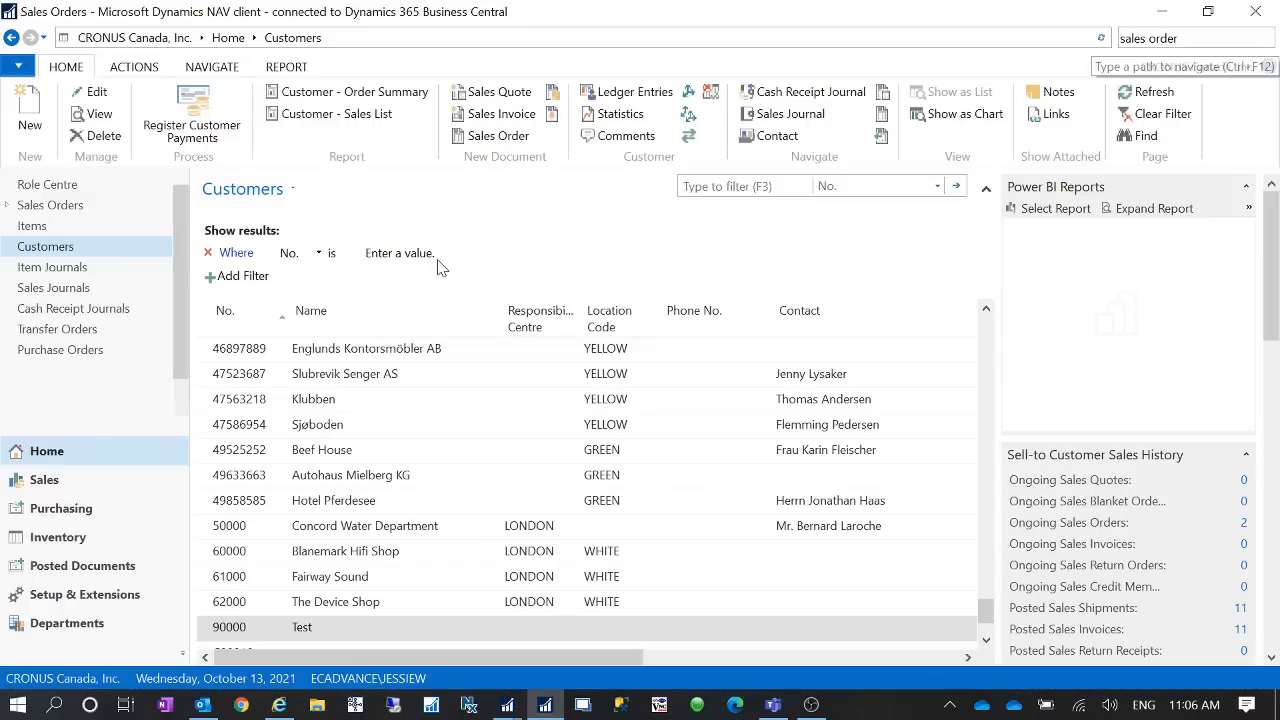
# - Create a new sales order for customer 90000 (Test)
pyautogui.click(20, 112)
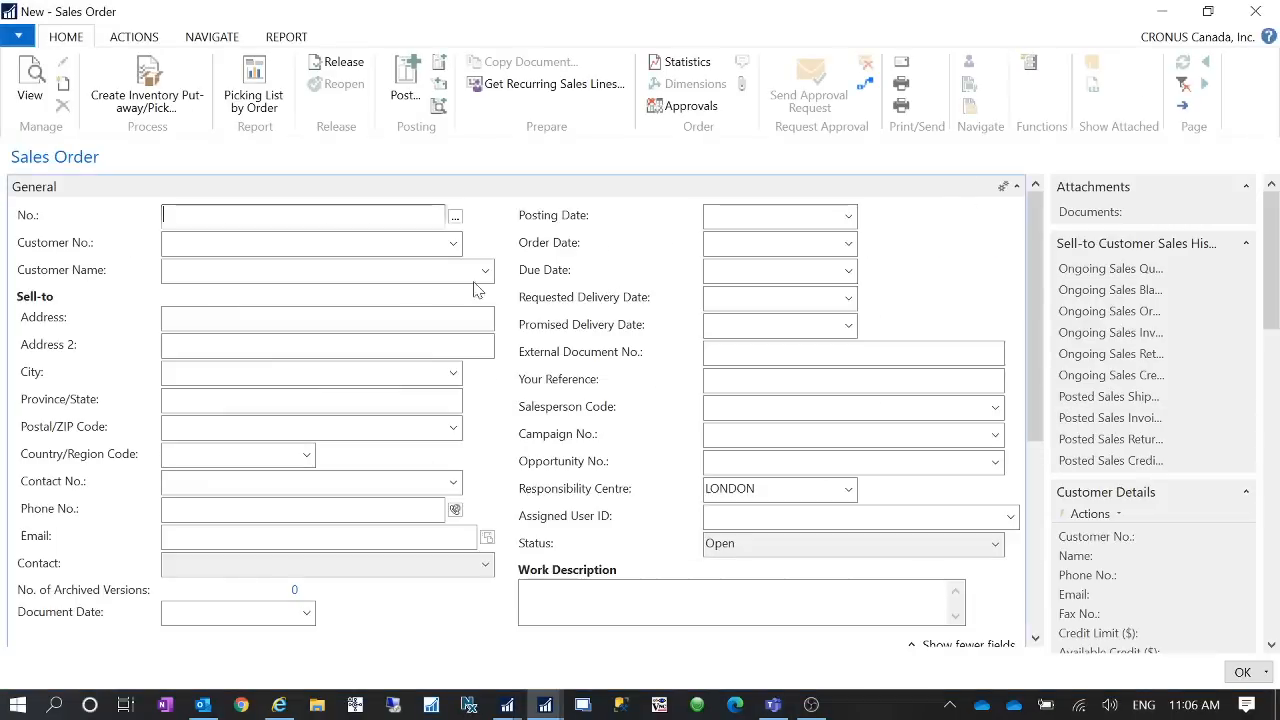
pyautogui.click(294, 245)
pyautogui.write('test')
pyautogui.press('Tab')
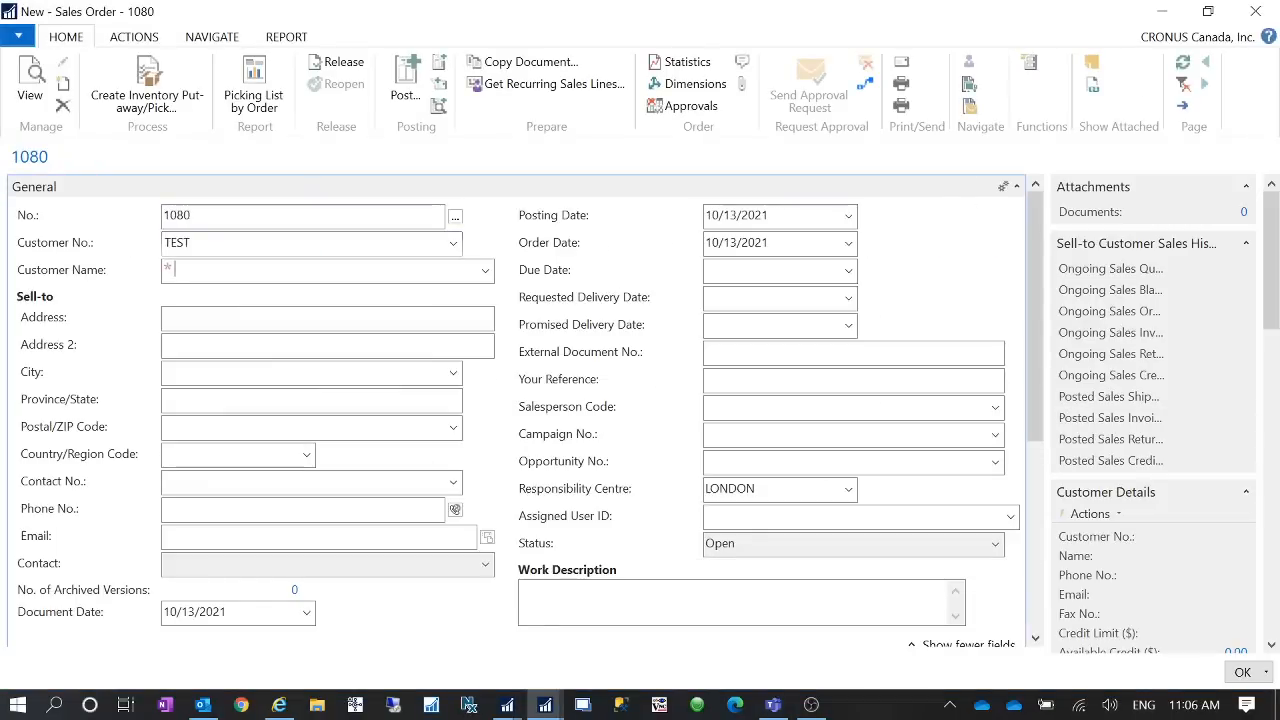
pyautogui.write('90000')
pyautogui.press('Tab')
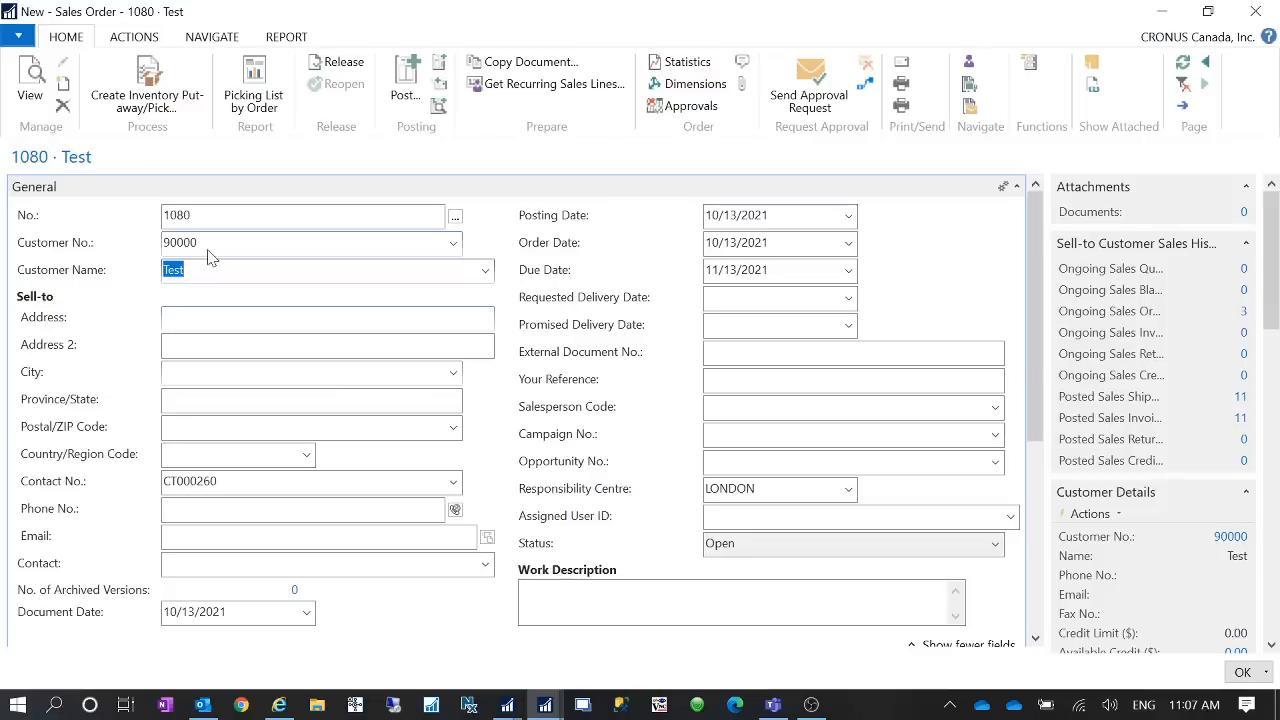
pyautogui.hotkey('shift', 'Tab')
pyautogui.write('test')
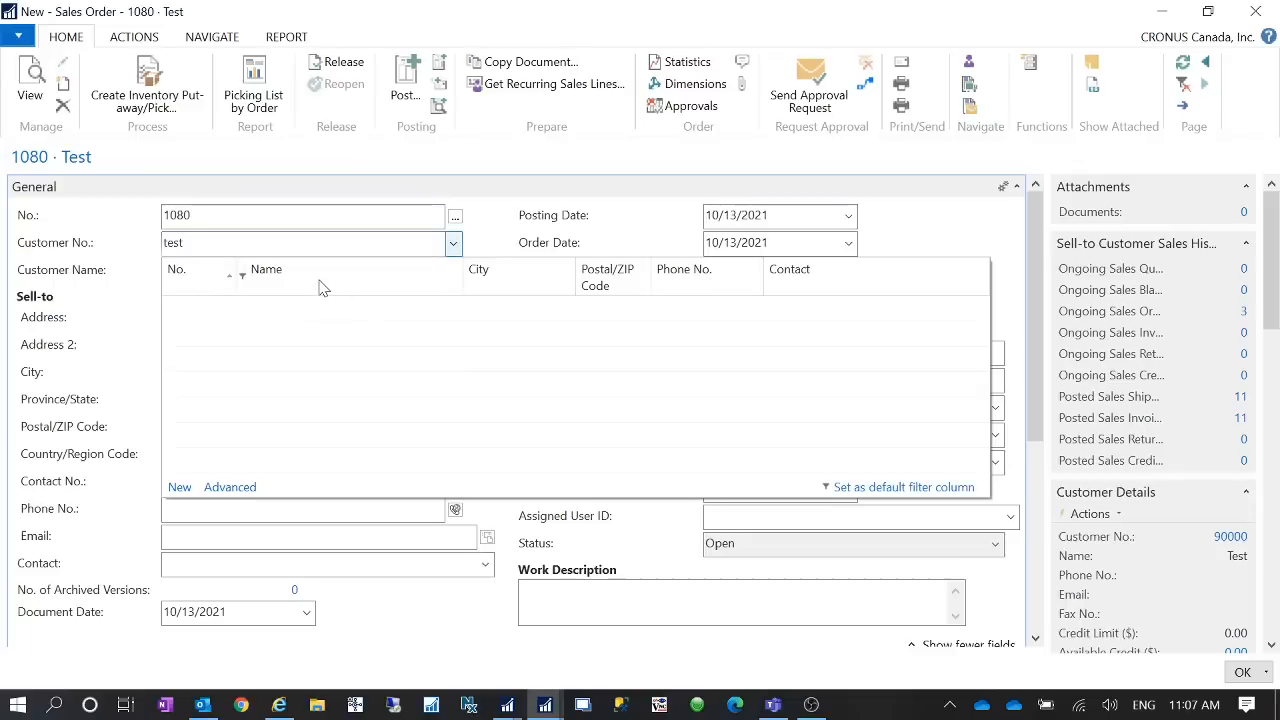
pyautogui.press('Tab')
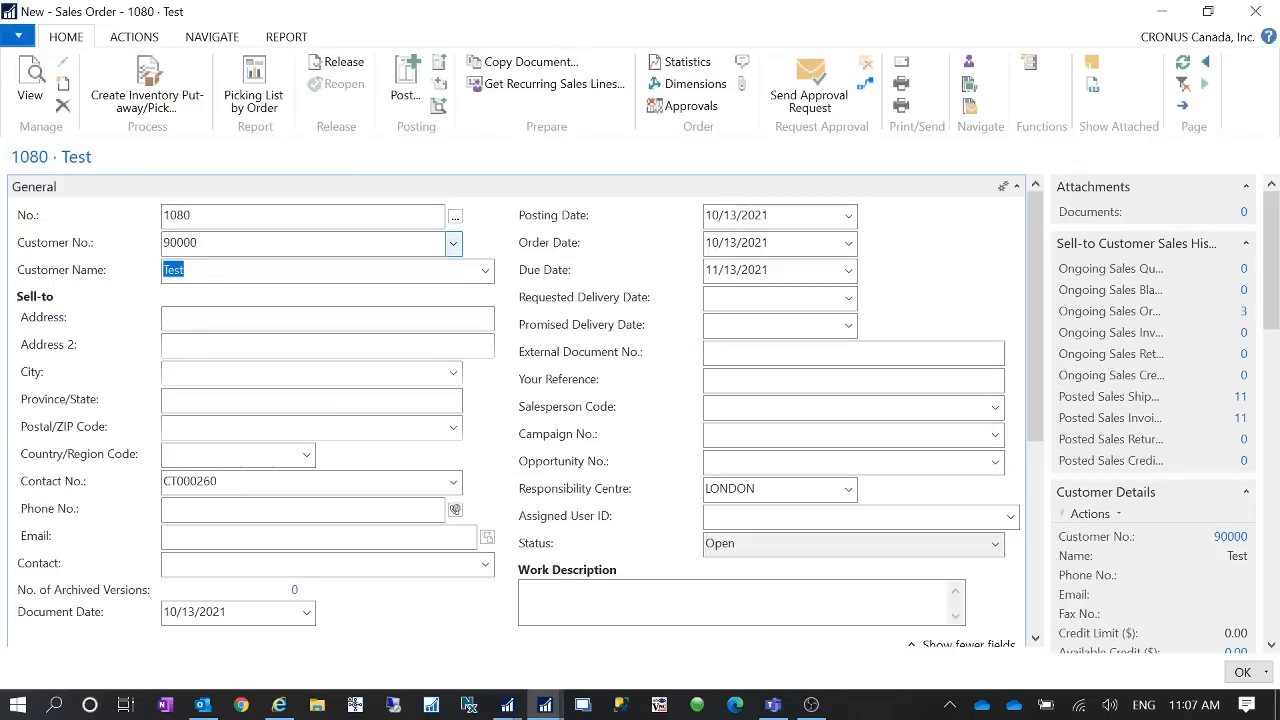
# - Add an item line for item 1000 at location BLUE with quantity 1
pyautogui.scroll(-3, 393, 487)
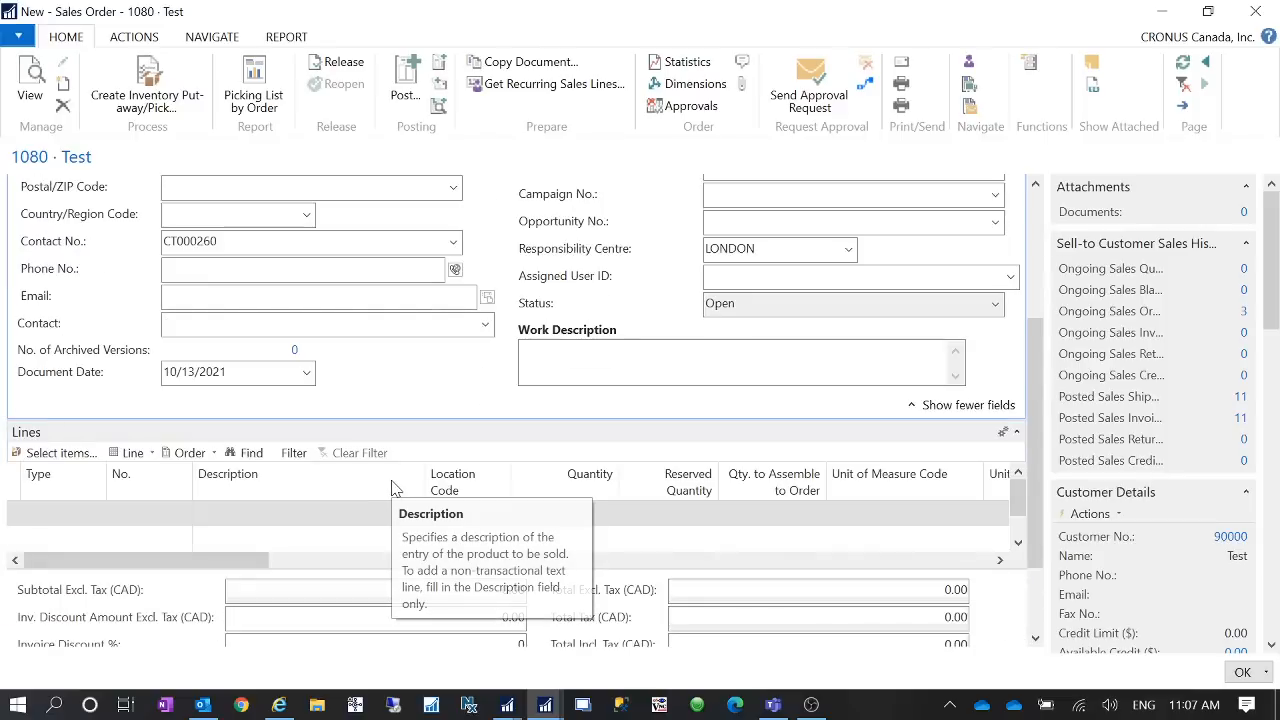
pyautogui.click(103, 514)
pyautogui.write('ite')
pyautogui.press('Tab')
pyautogui.write('1000')
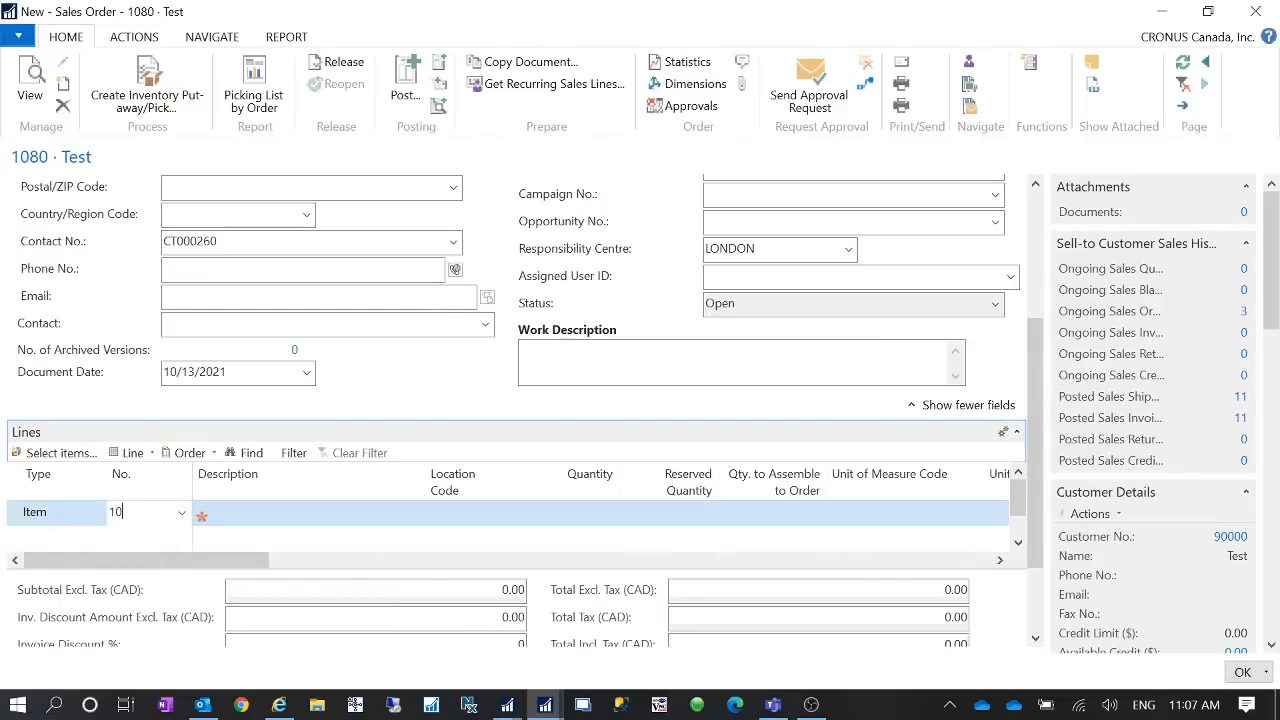
pyautogui.press('Tab')
pyautogui.press('Tab')
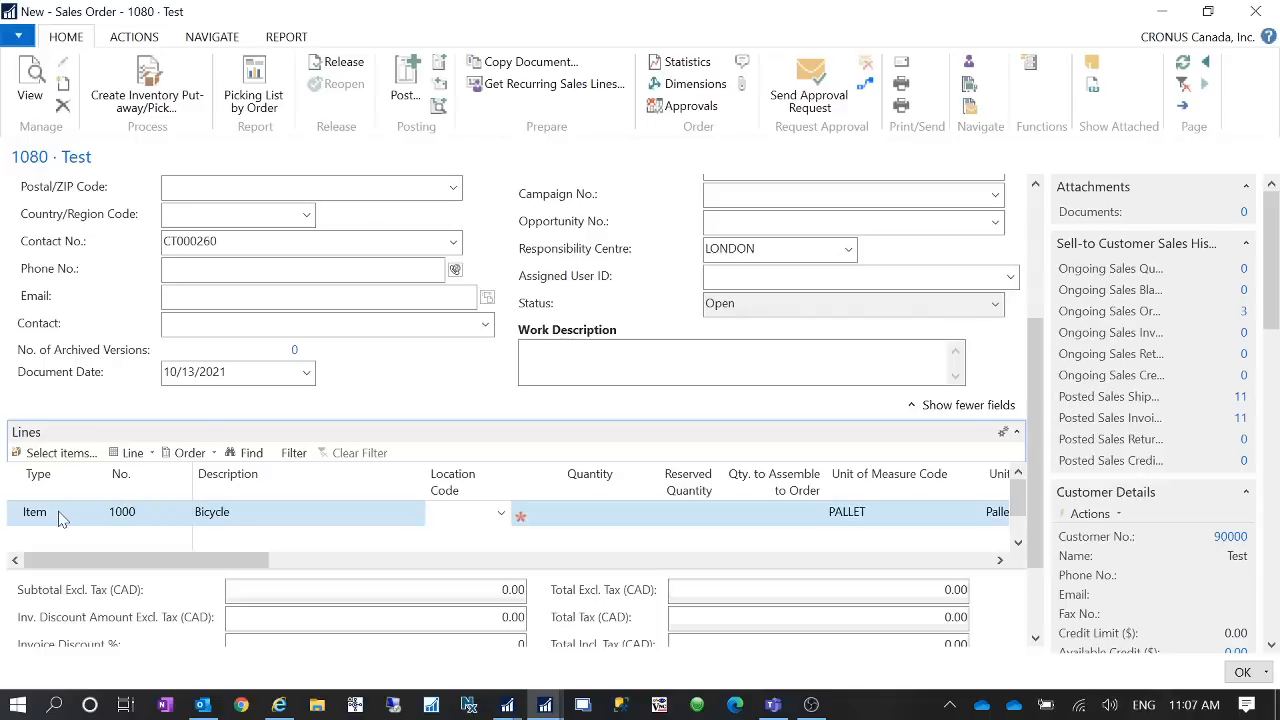
pyautogui.write('blu')
pyautogui.press('Tab')
pyautogui.write('1')
pyautogui.press('Tab')
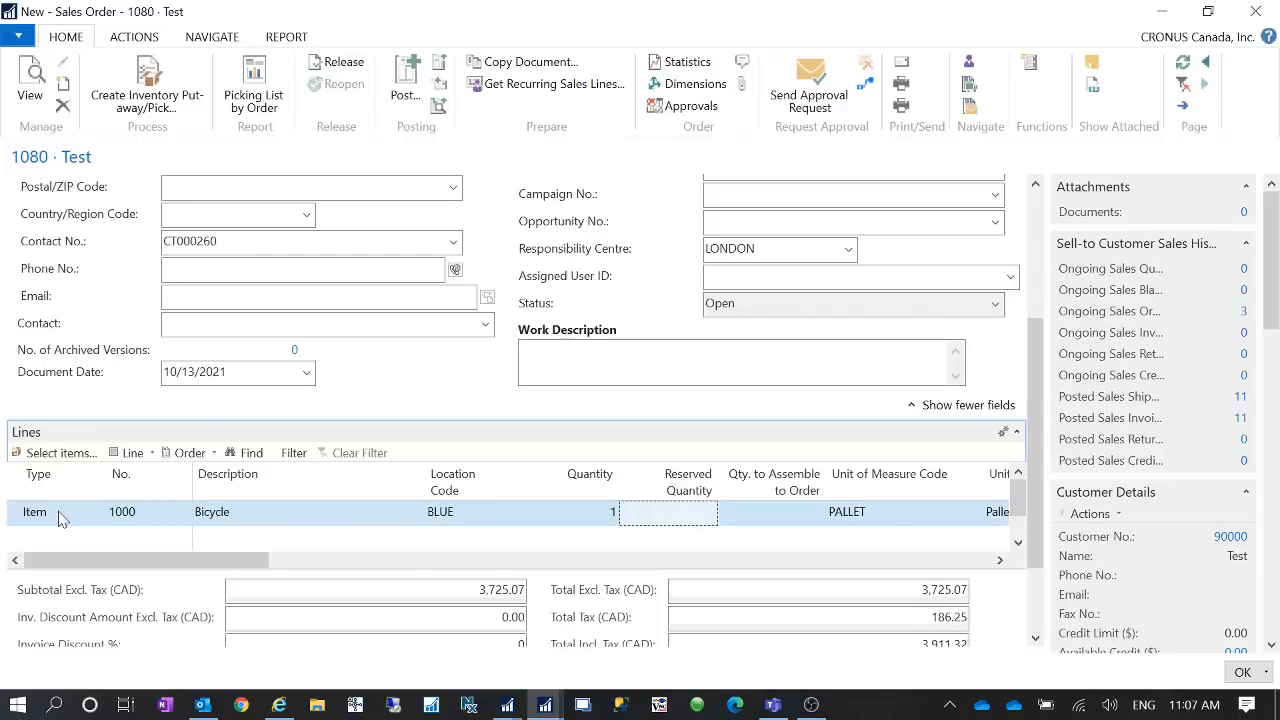
# - Post the sales order with the Ship option
pyautogui.moveTo(1035, 497); pyautogui.dragTo(1037, 311)
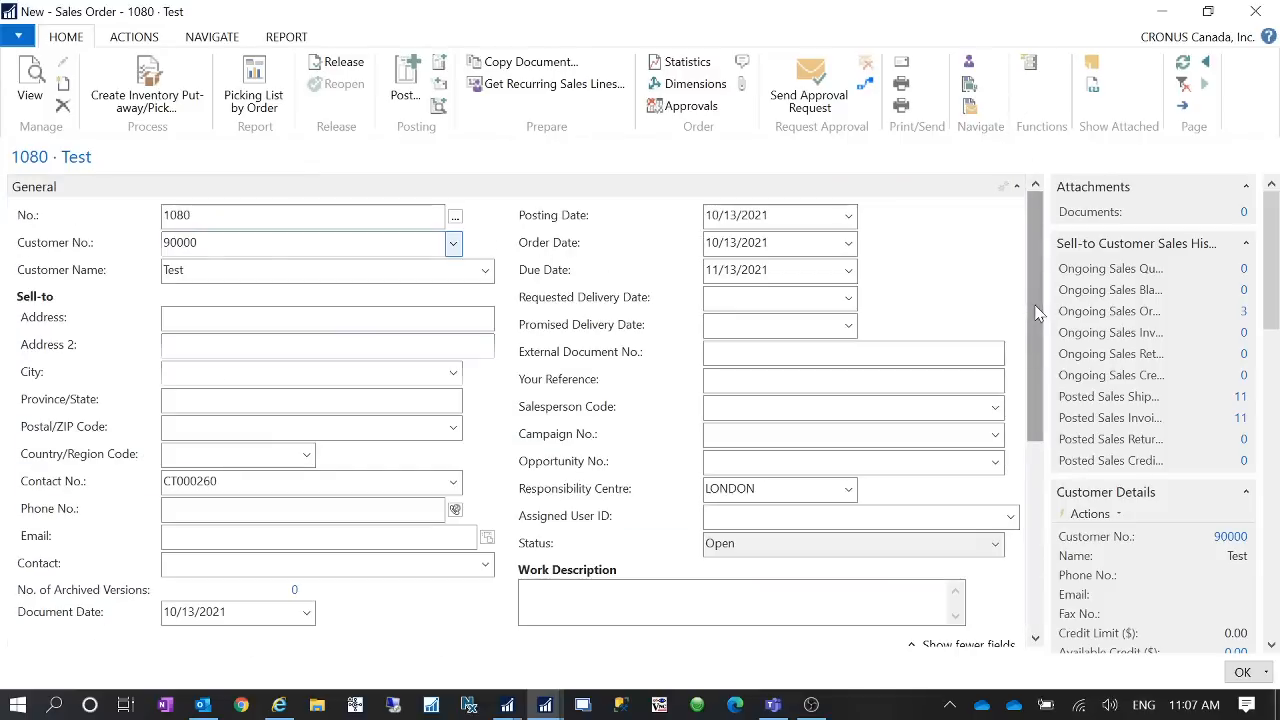
pyautogui.click(402, 100)
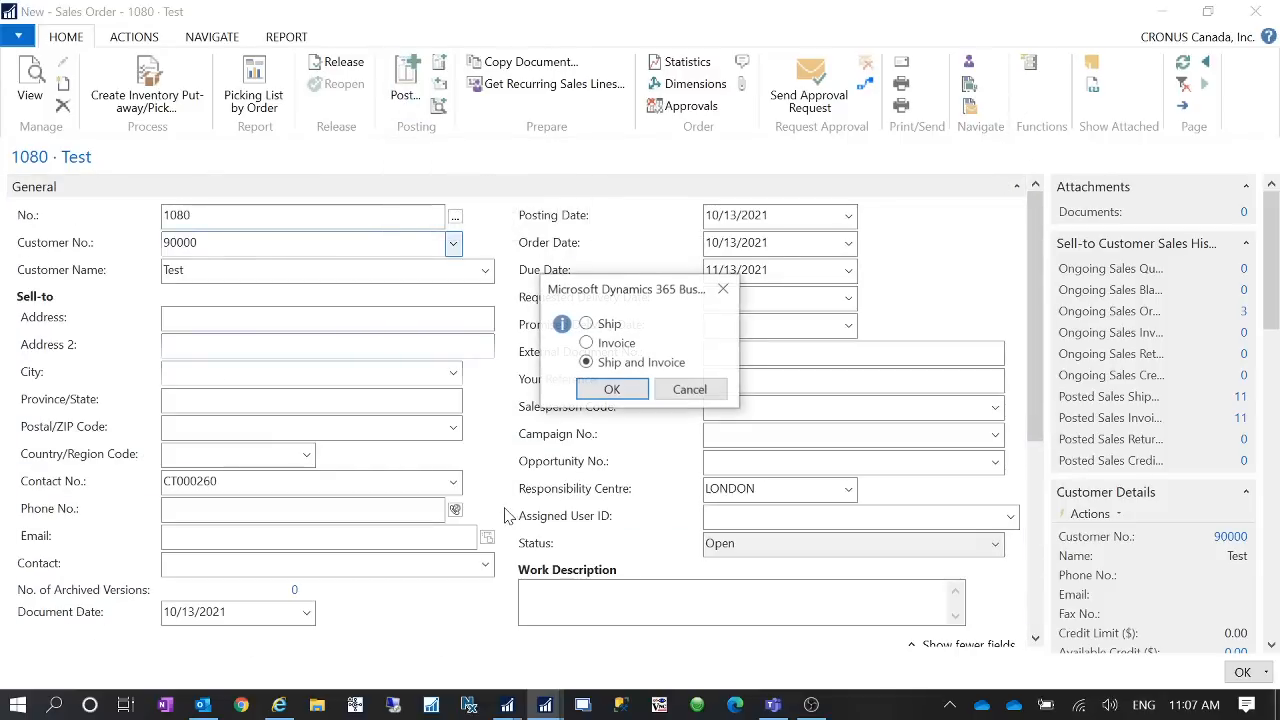
pyautogui.click(590, 328)
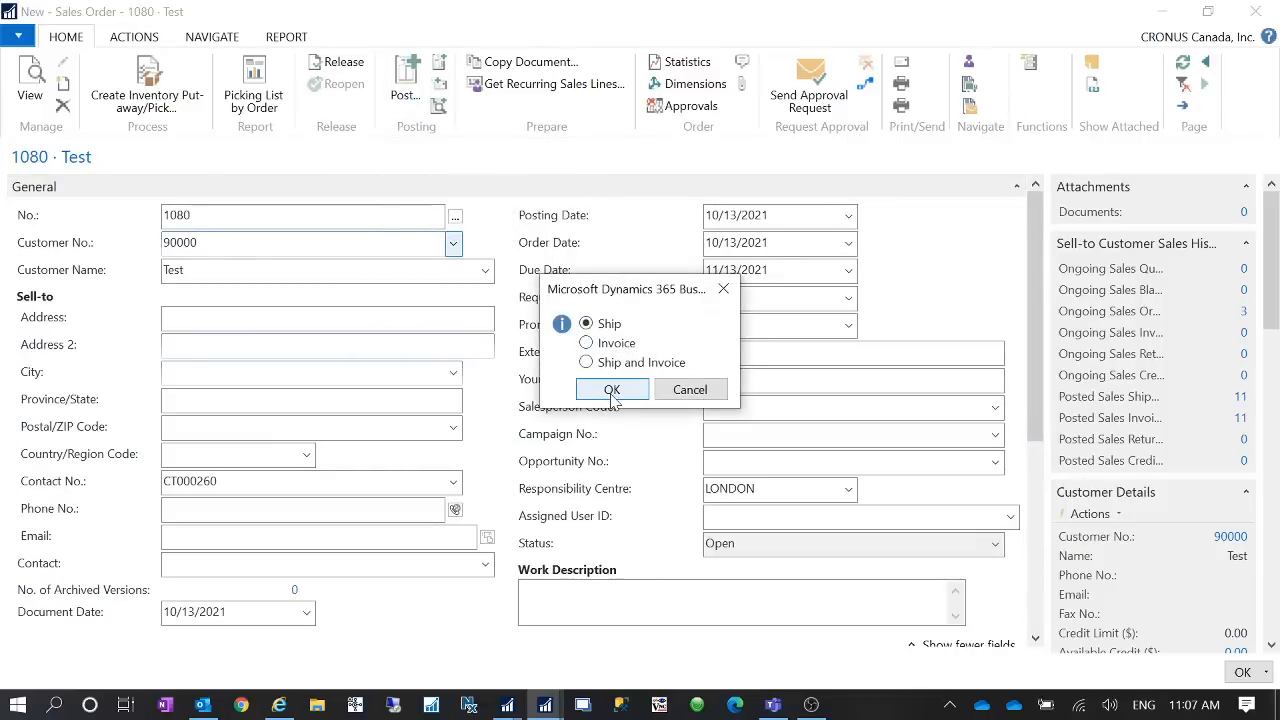
pyautogui.click(611, 390)
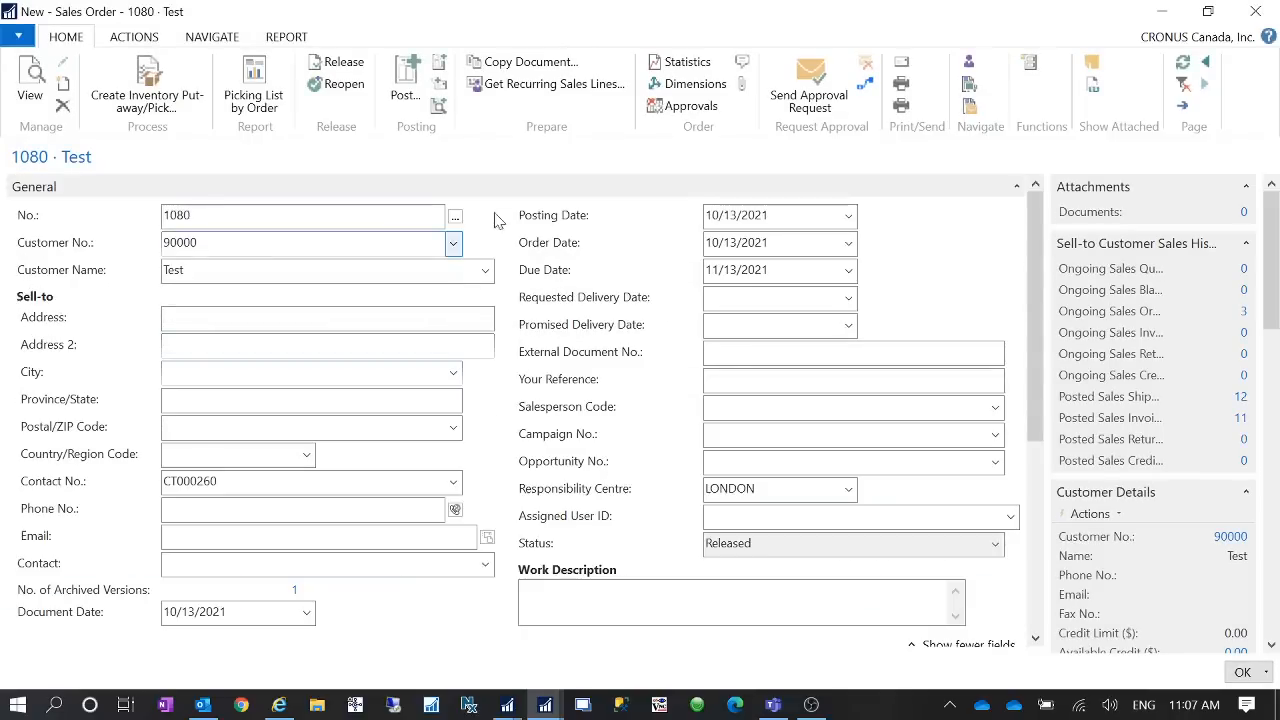
# - Start Post and Send for sales order 1080, close the confirmation, and reopen it
pyautogui.click(438, 83)
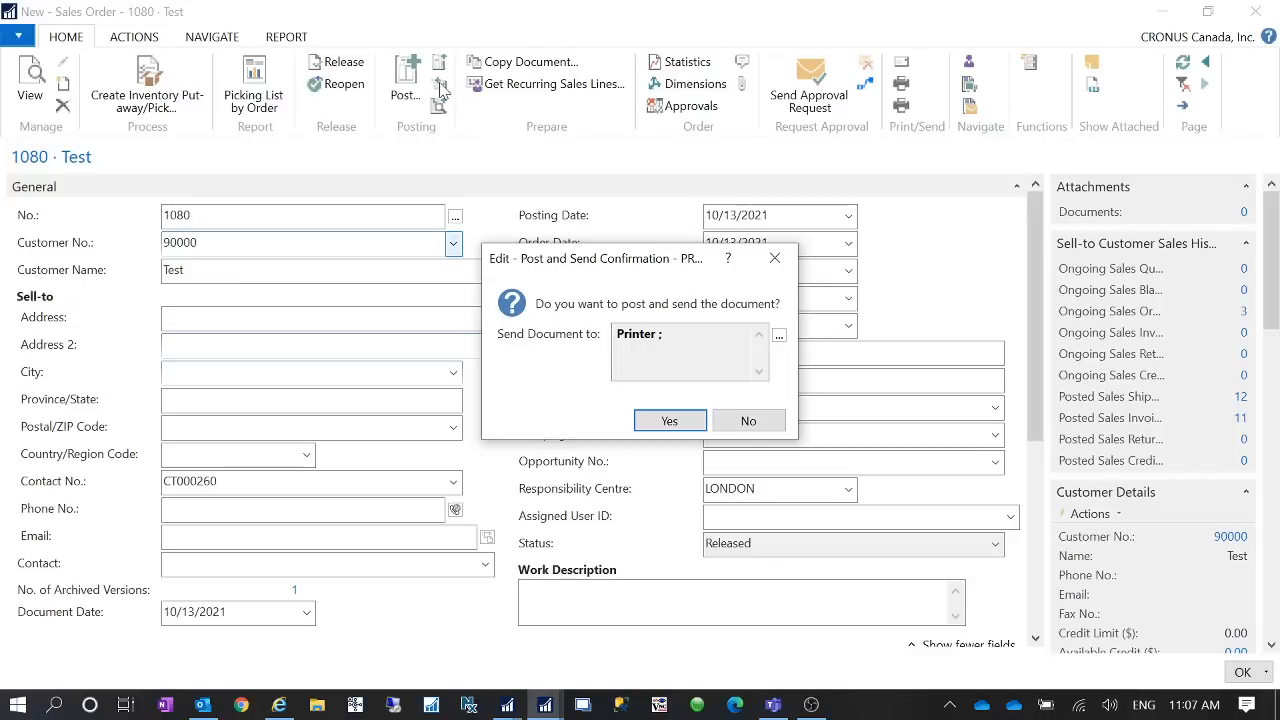
pyautogui.click(774, 258)
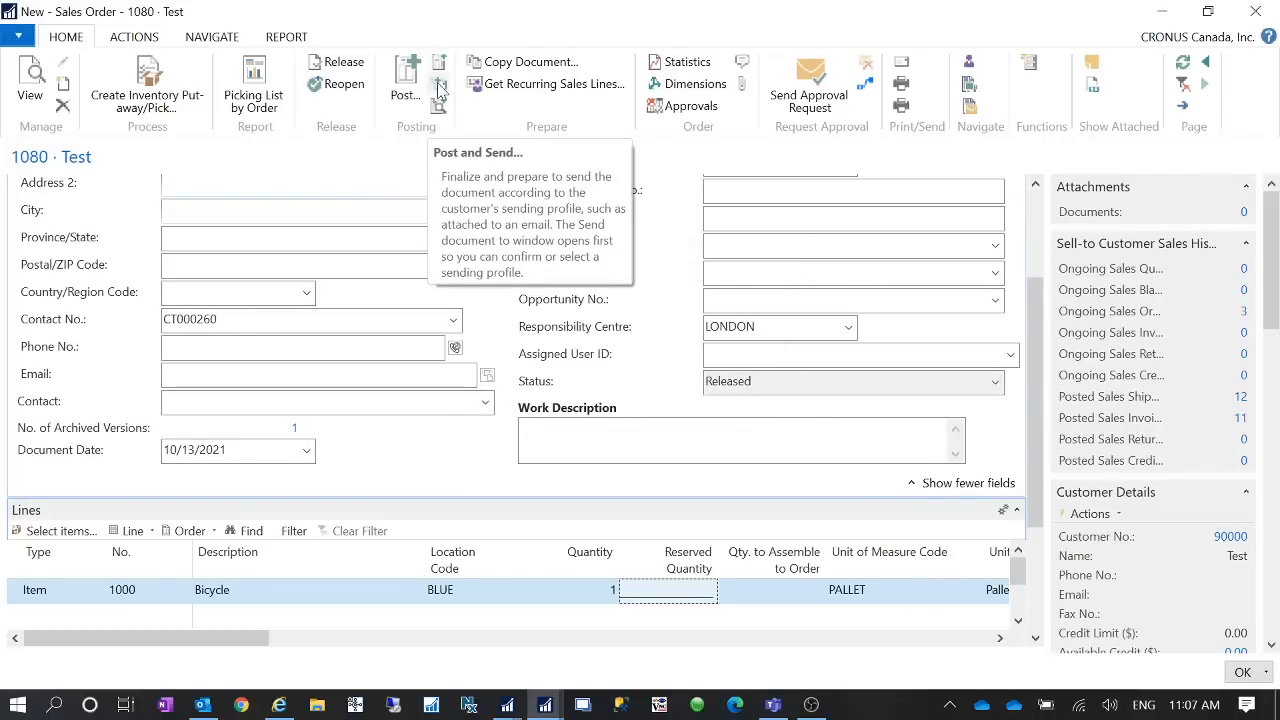
pyautogui.click(441, 88)
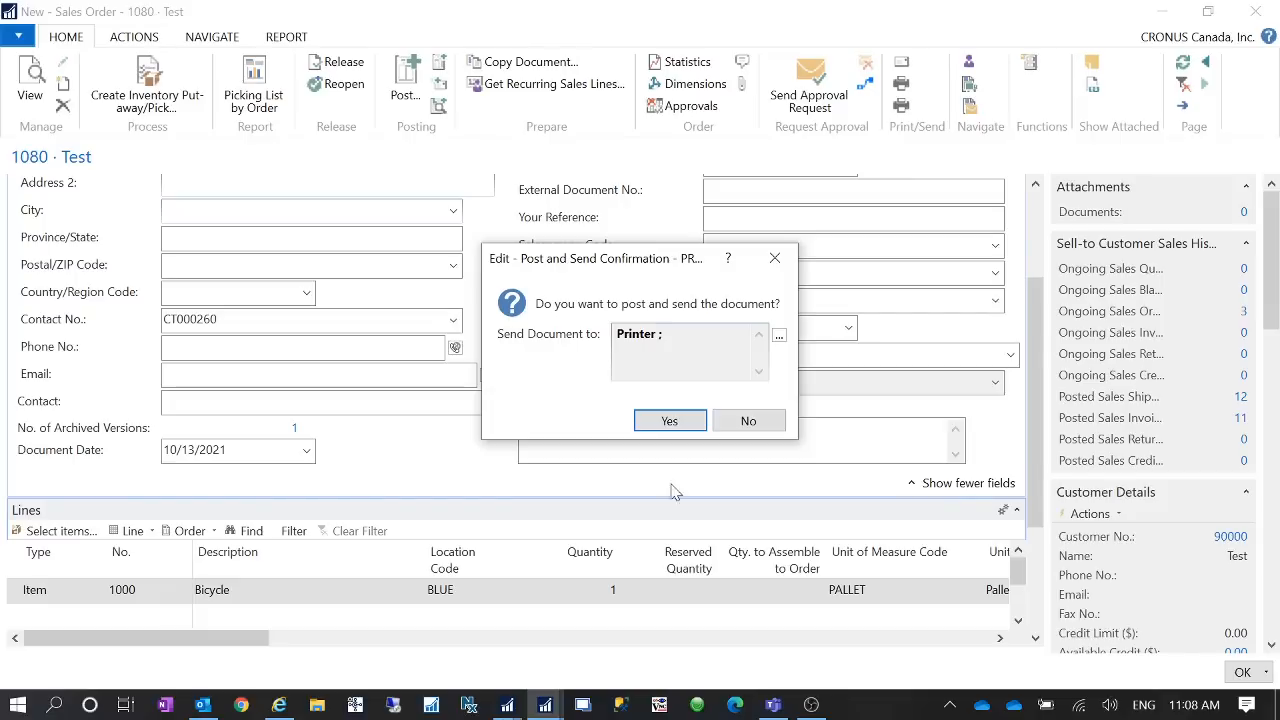
# - Switch to Windows Printers & scanners settings and review the installed printers
pyautogui.click(55, 705)
pyautogui.write('printer')
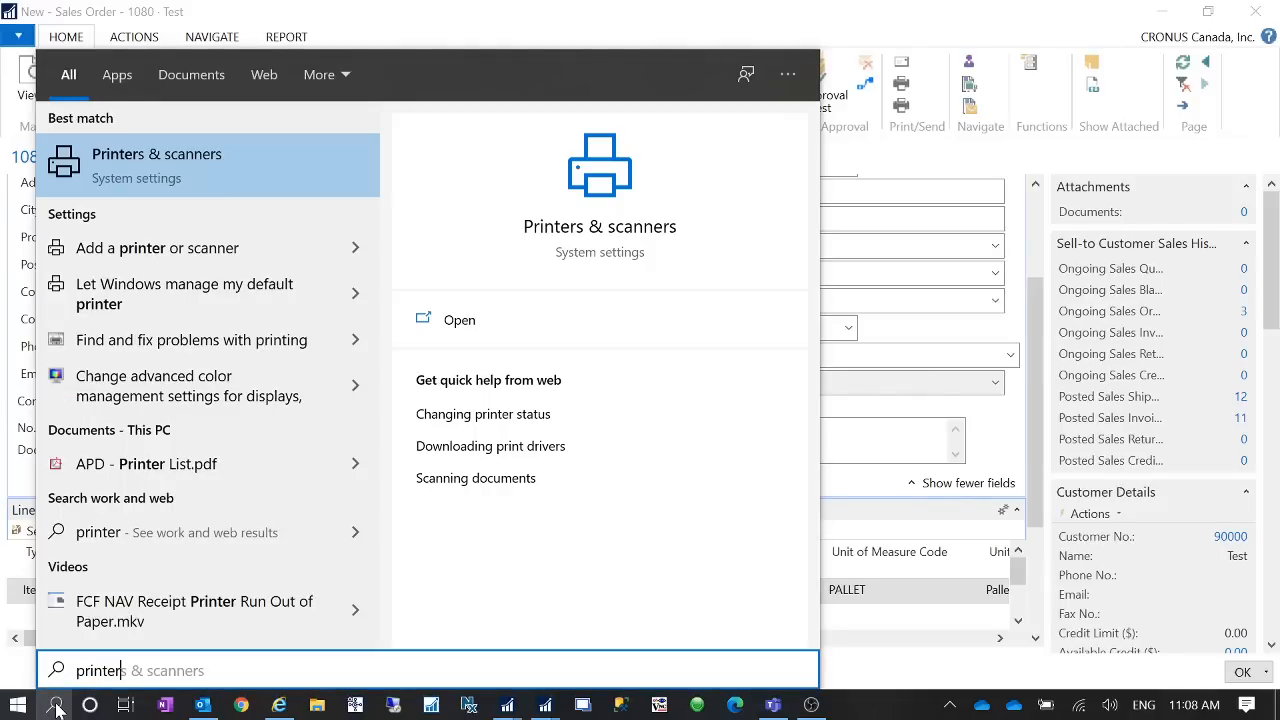
pyautogui.click(109, 157)
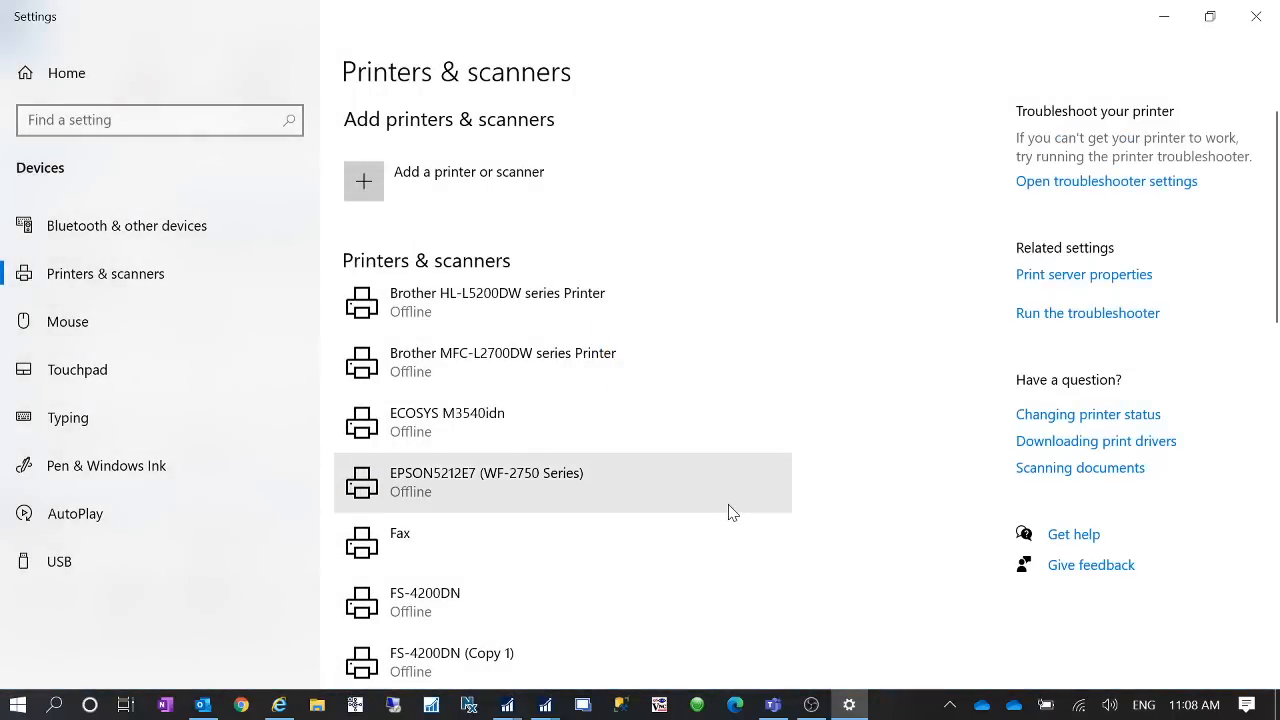
pyautogui.scroll(-4, 733, 513)
pyautogui.scroll(-5, 728, 518)
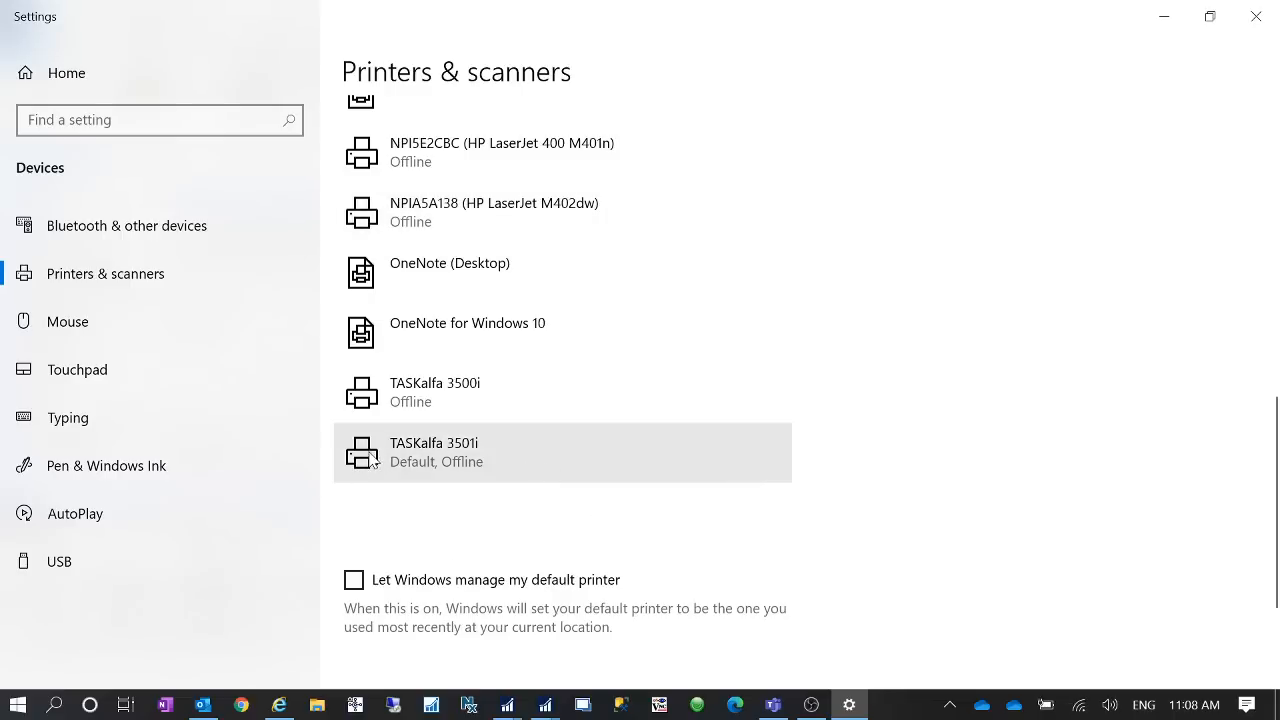
pyautogui.click(1160, 24)
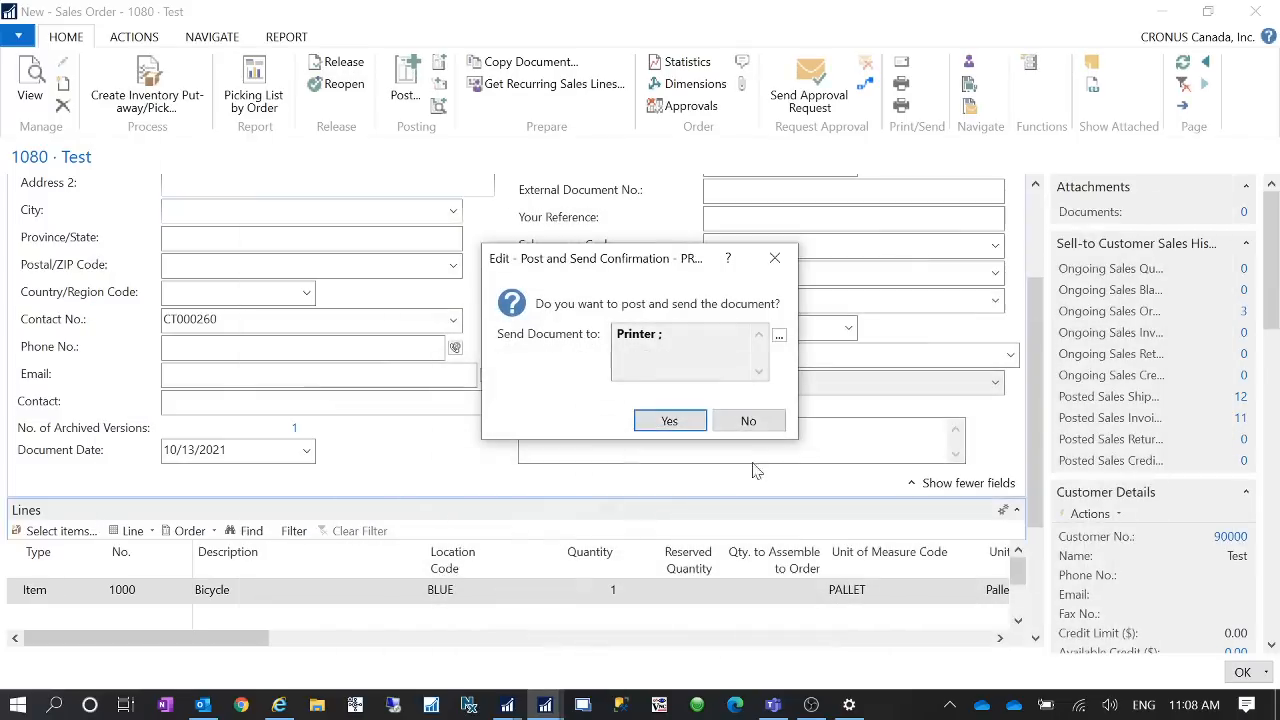
# - Confirm the Post and Send and post the order with the Invoice option
pyautogui.click(669, 421)
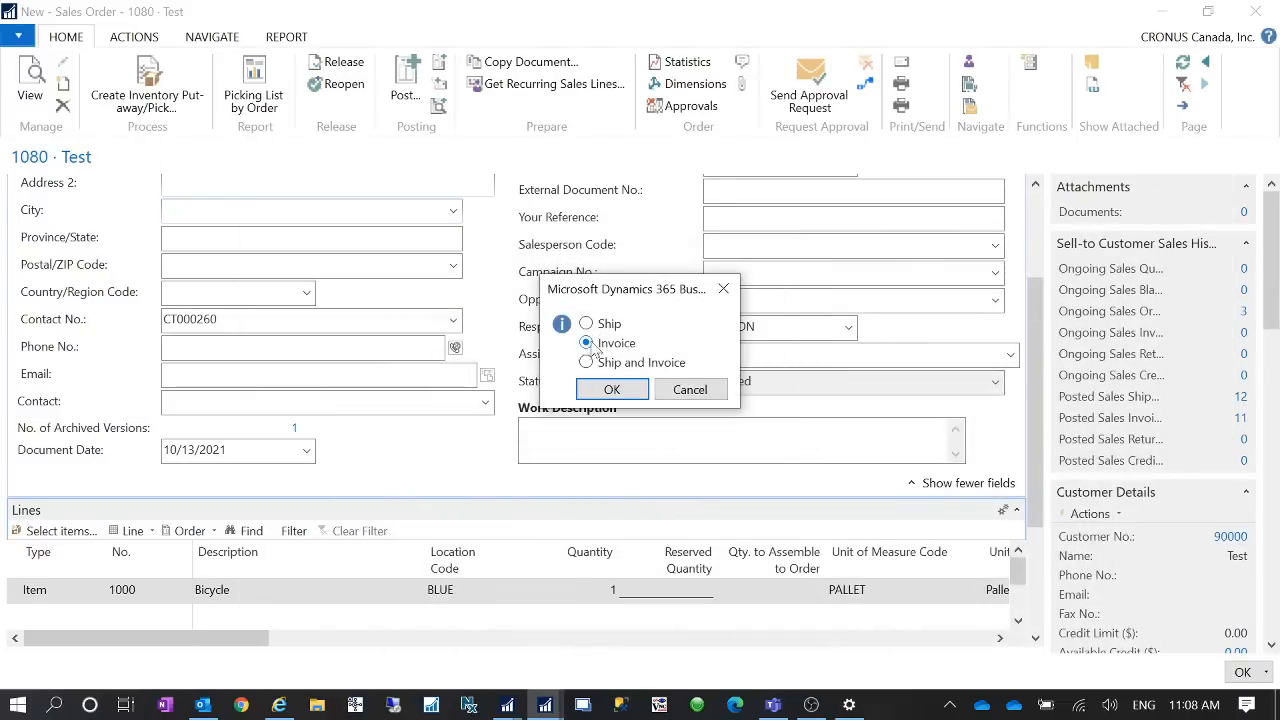
pyautogui.click(612, 390)
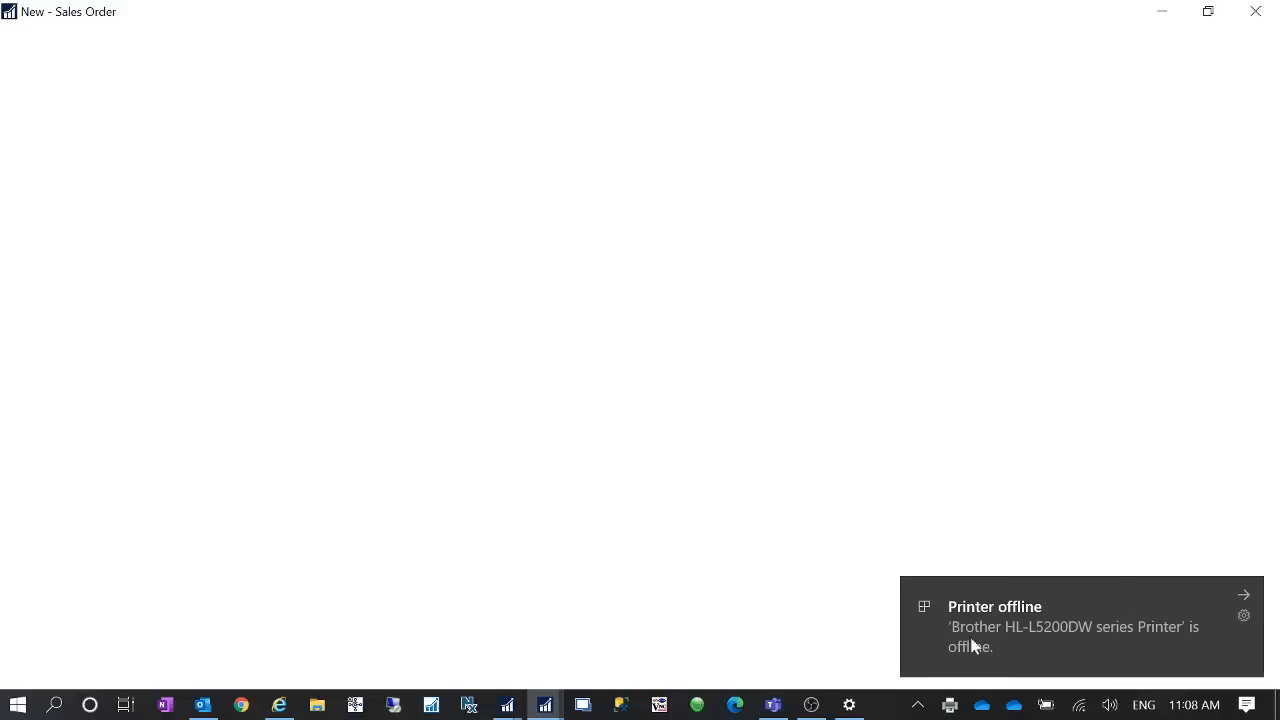
pyautogui.click(1244, 597)
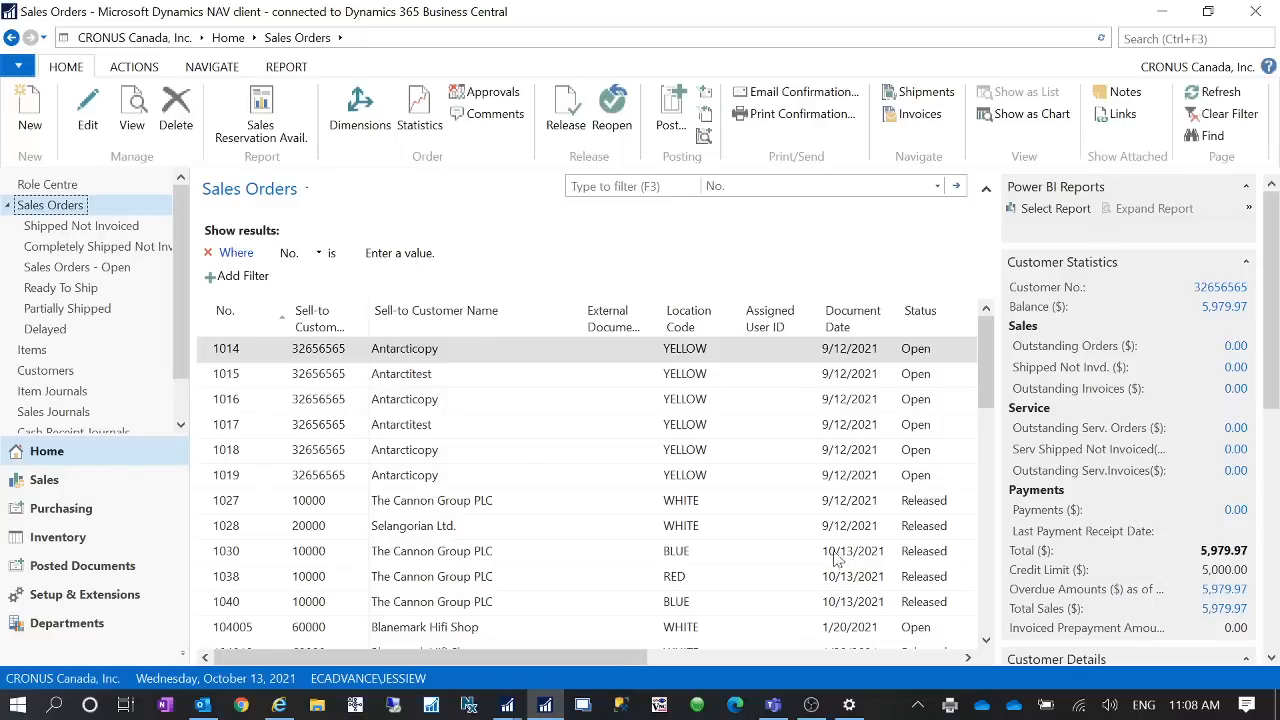
# - Create a new sales order and enter customer 90000
pyautogui.click(29, 114)
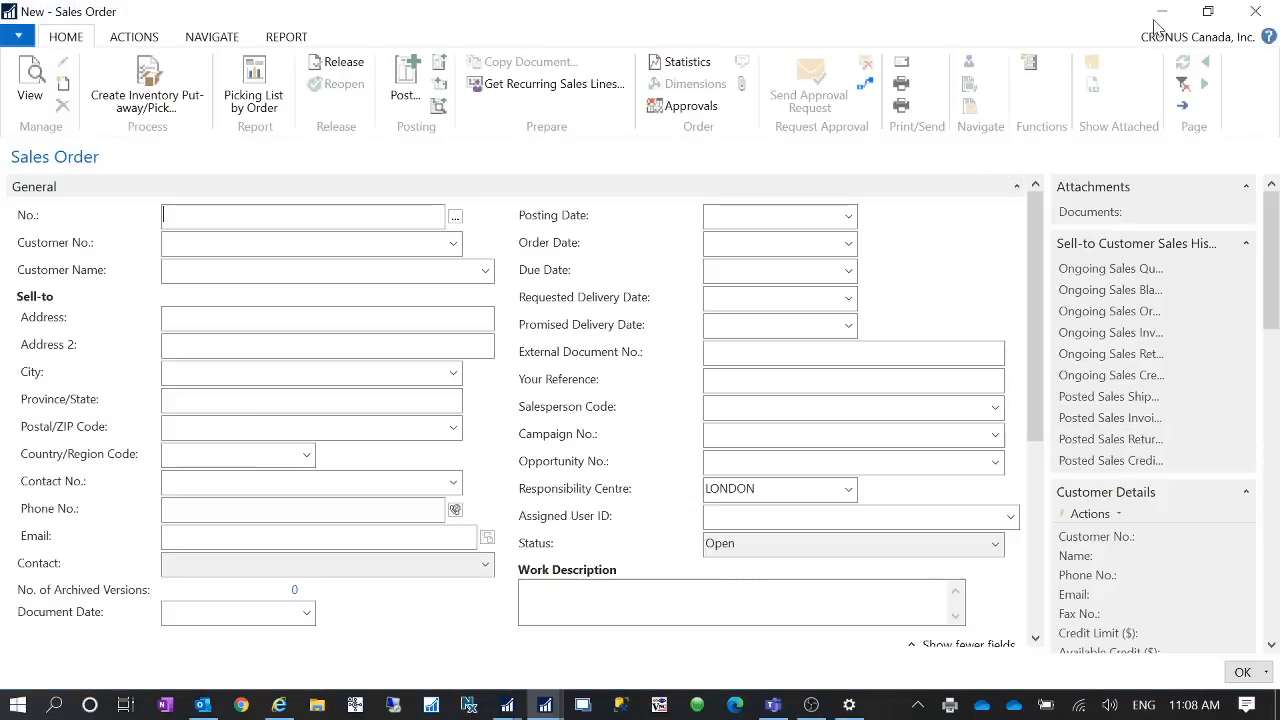
pyautogui.click(245, 248)
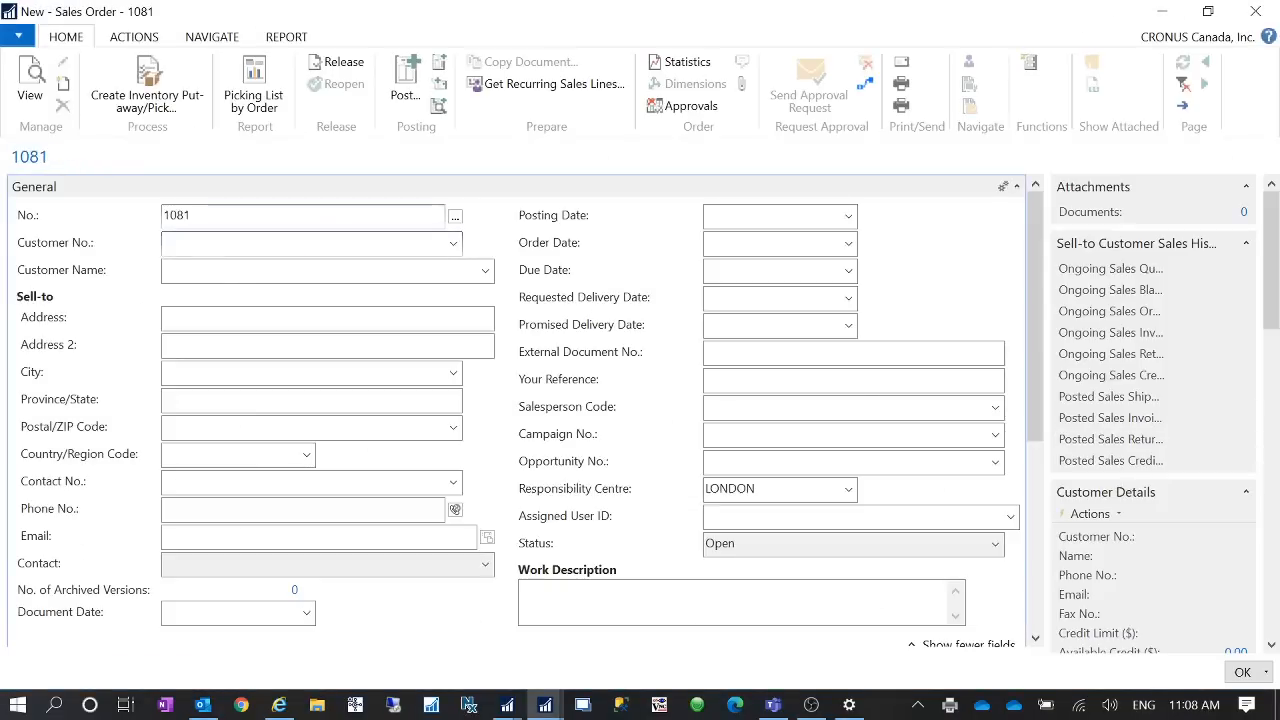
pyautogui.click(453, 243)
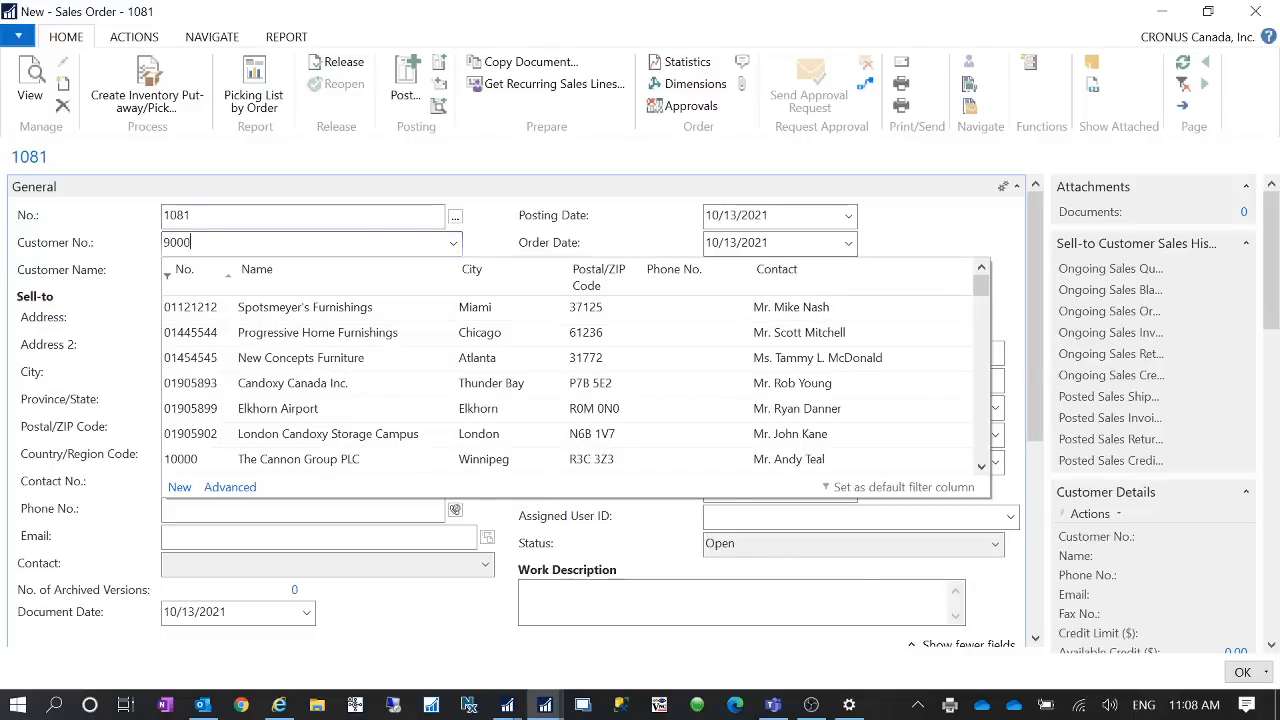
pyautogui.press('Tab')
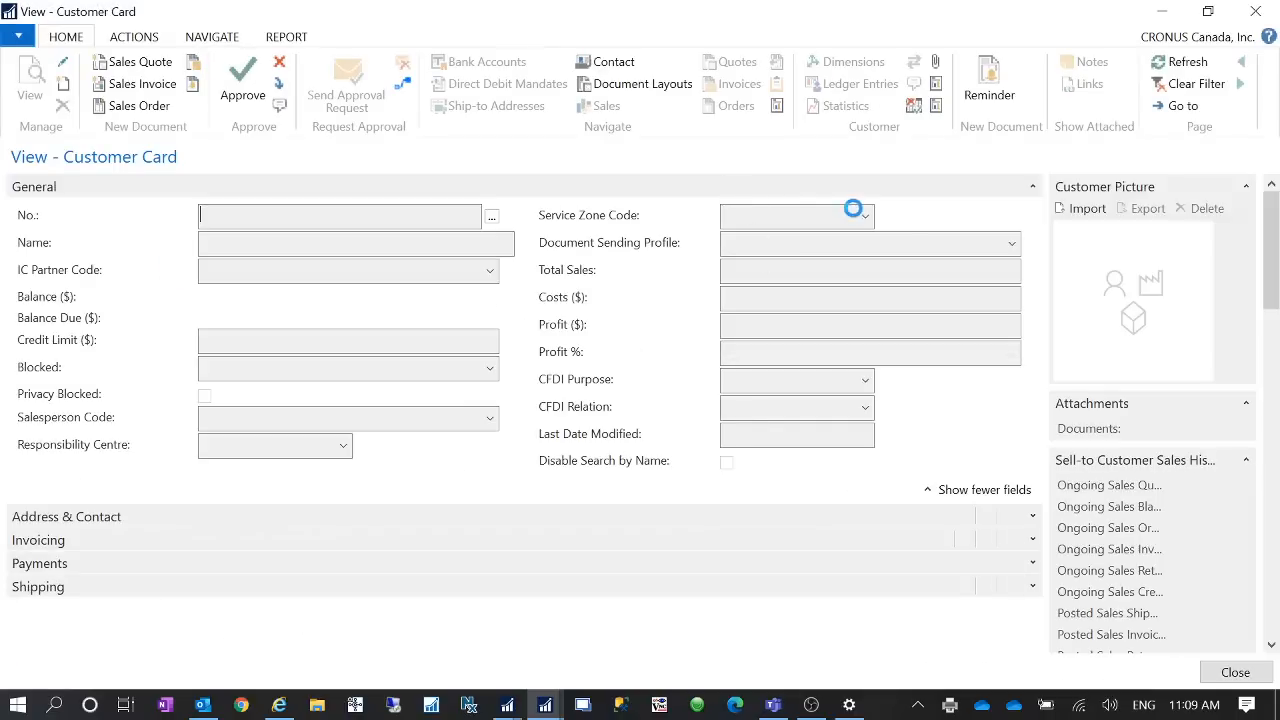
# - Edit the customer's PRINT sending profile to set Printer to Yes (Prompt for Settings), then close the customer card
pyautogui.click(1013, 244)
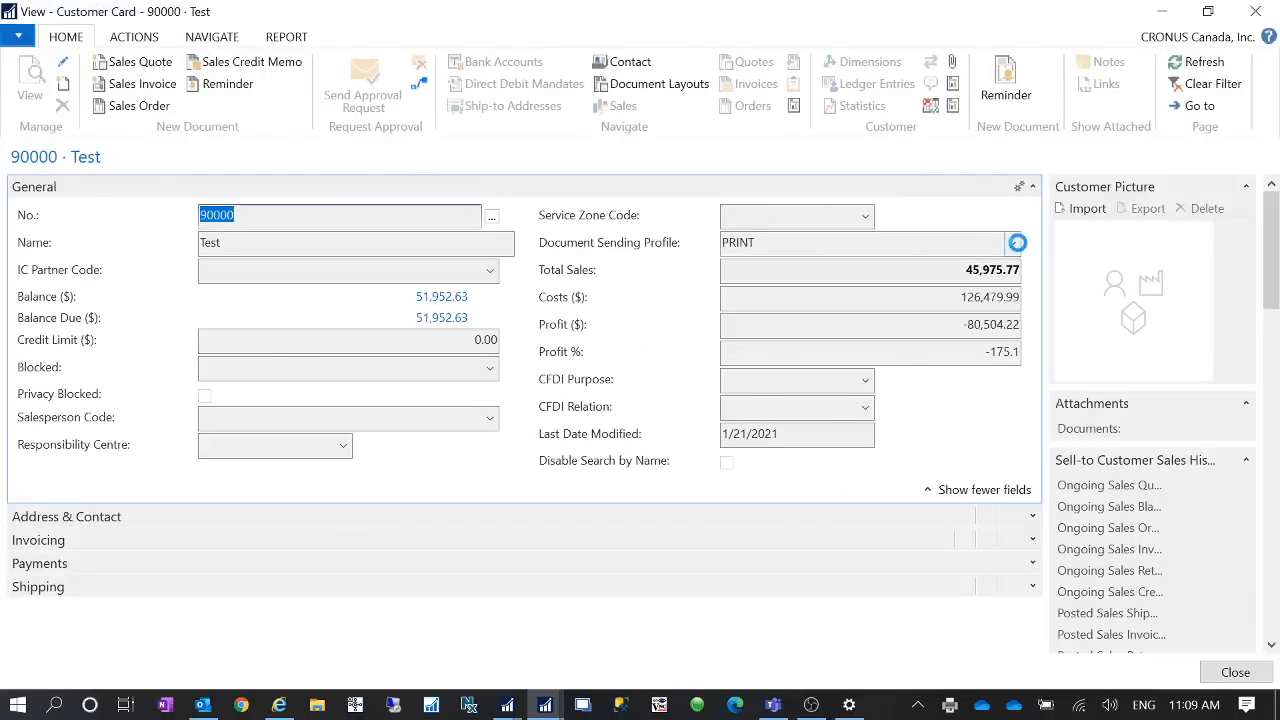
pyautogui.click(772, 487)
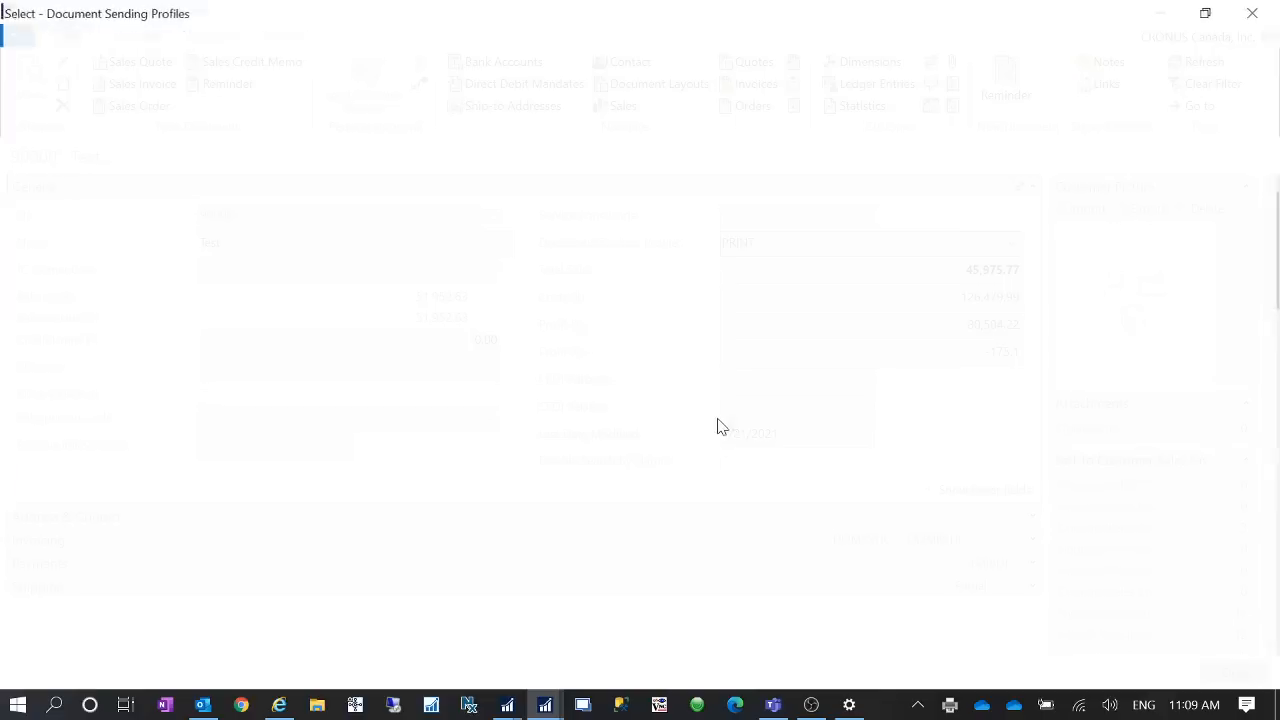
pyautogui.click(86, 92)
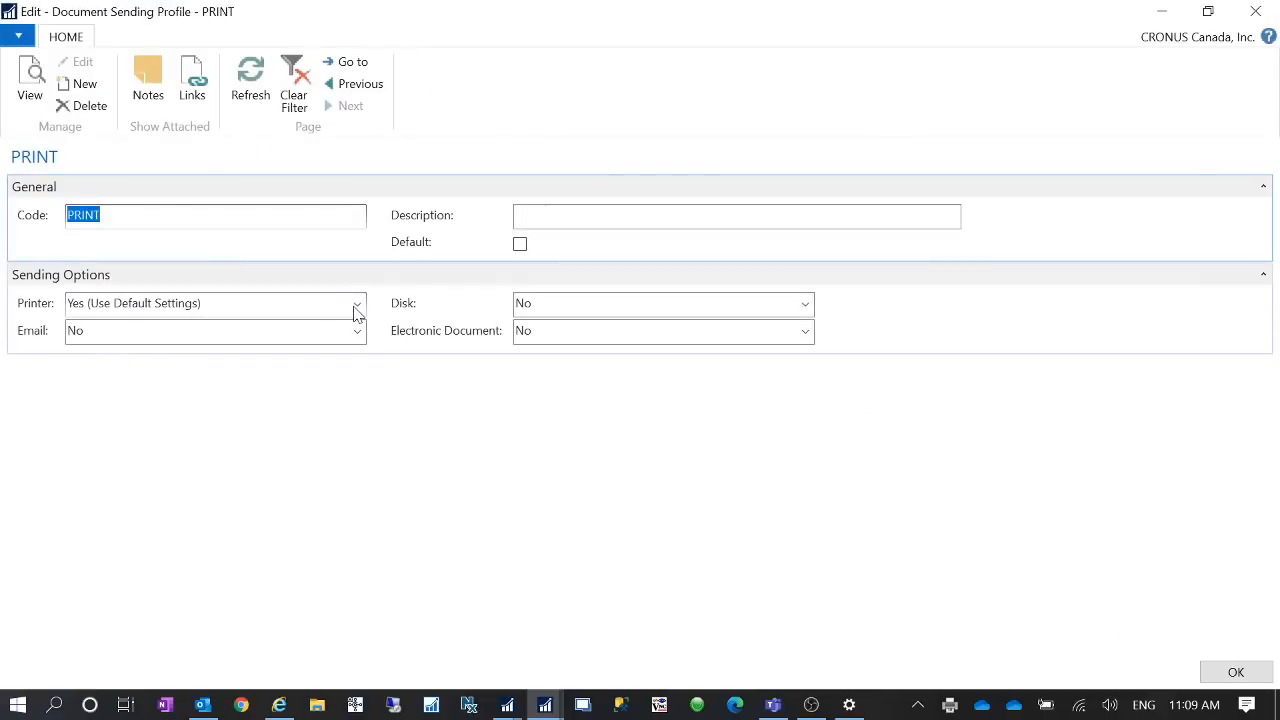
pyautogui.click(355, 304)
pyautogui.click(173, 350)
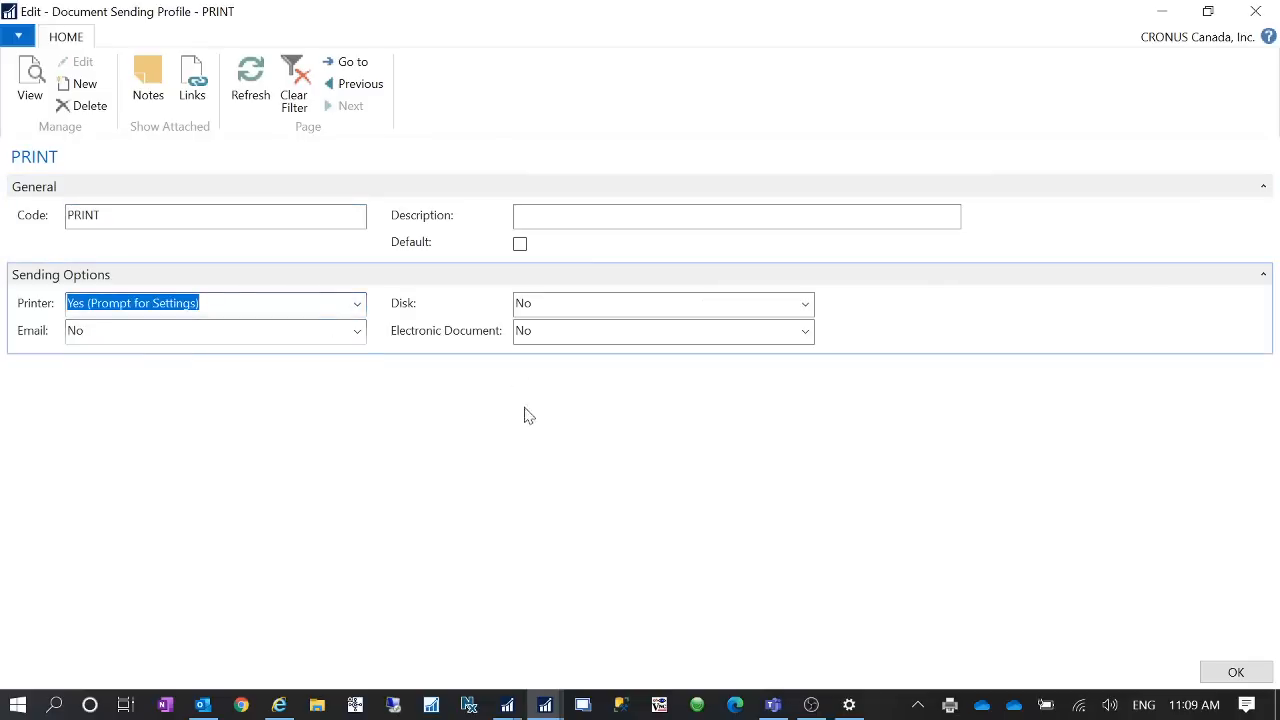
pyautogui.click(1237, 672)
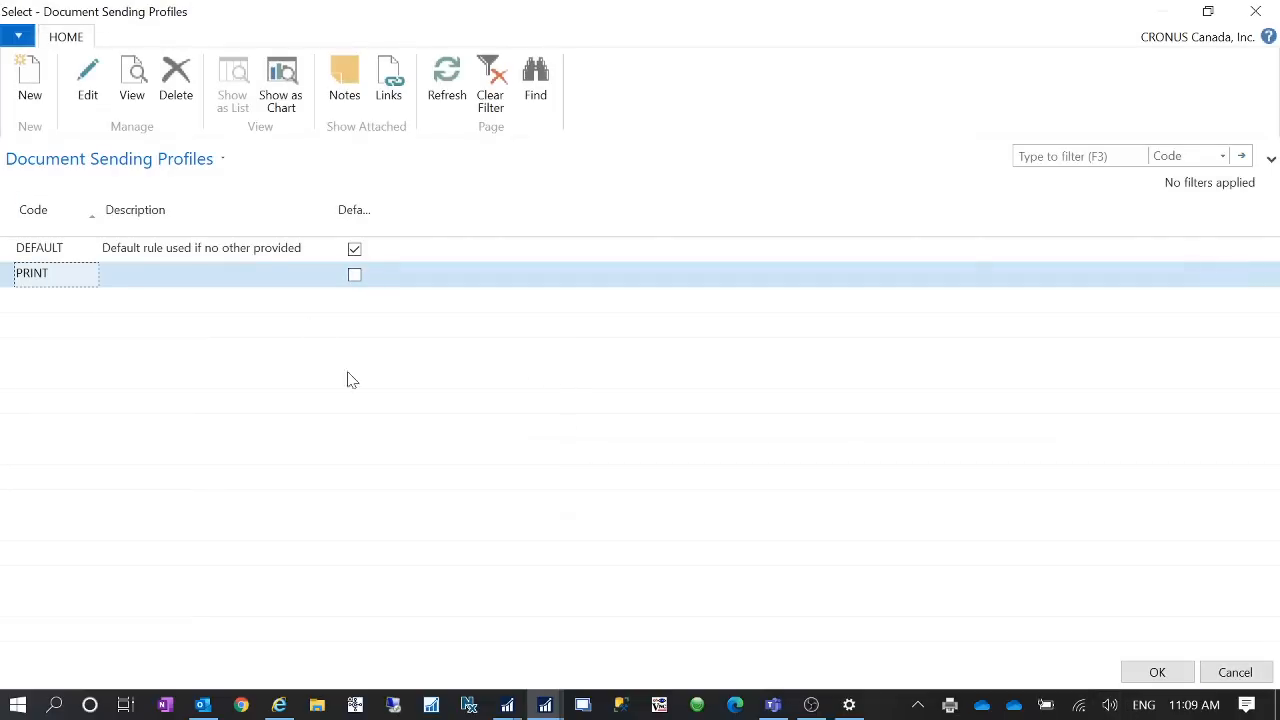
pyautogui.click(1172, 679)
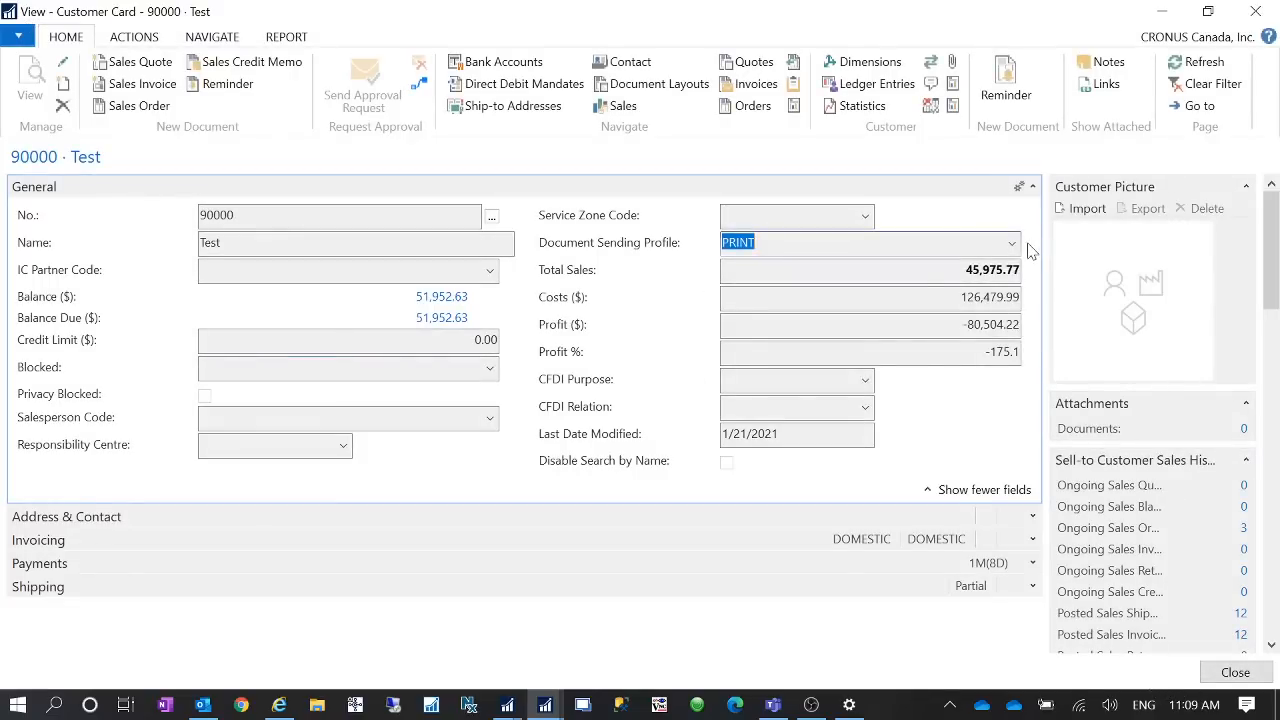
pyautogui.click(1235, 672)
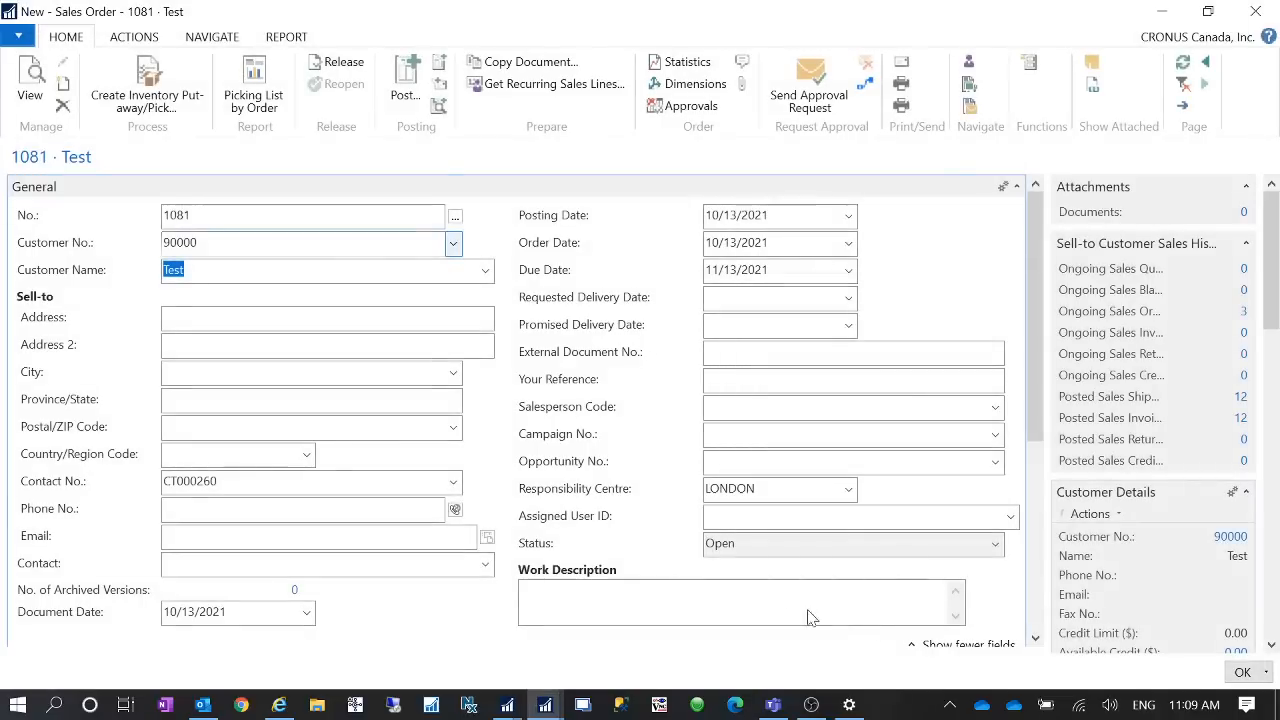
pyautogui.click(325, 238)
pyautogui.press('Delete')
pyautogui.press('Tab')
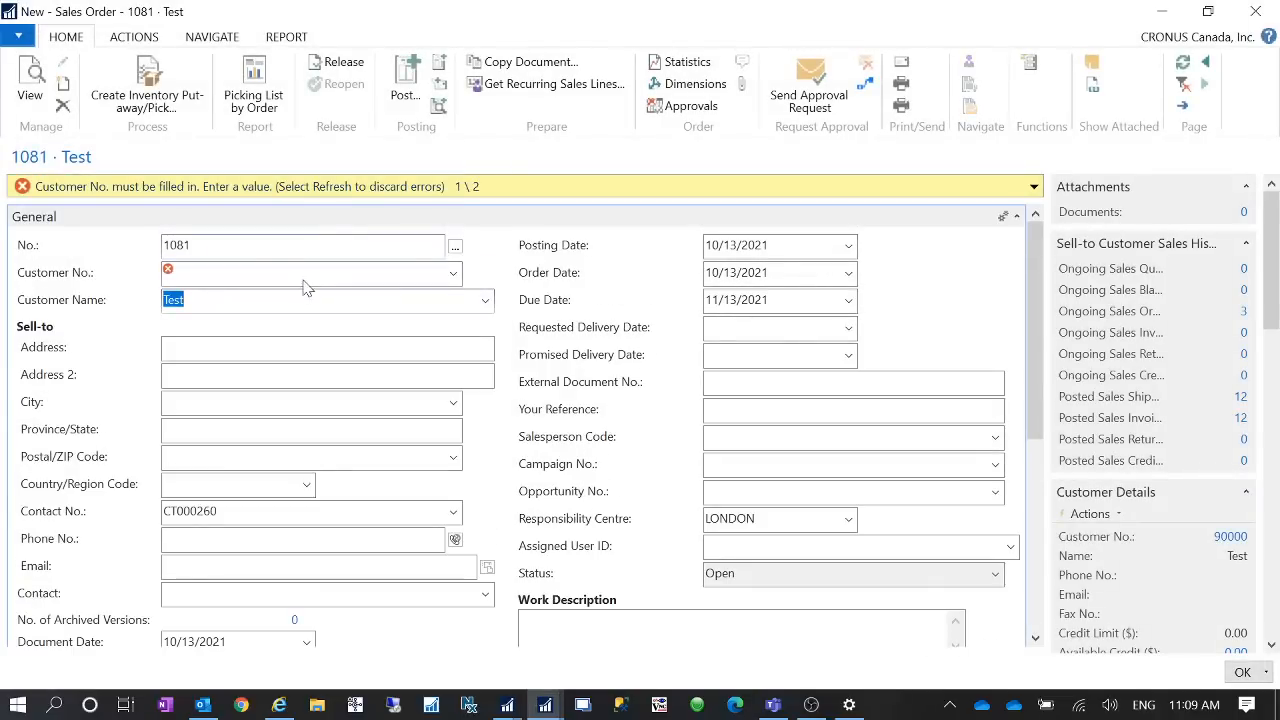
pyautogui.press('Delete')
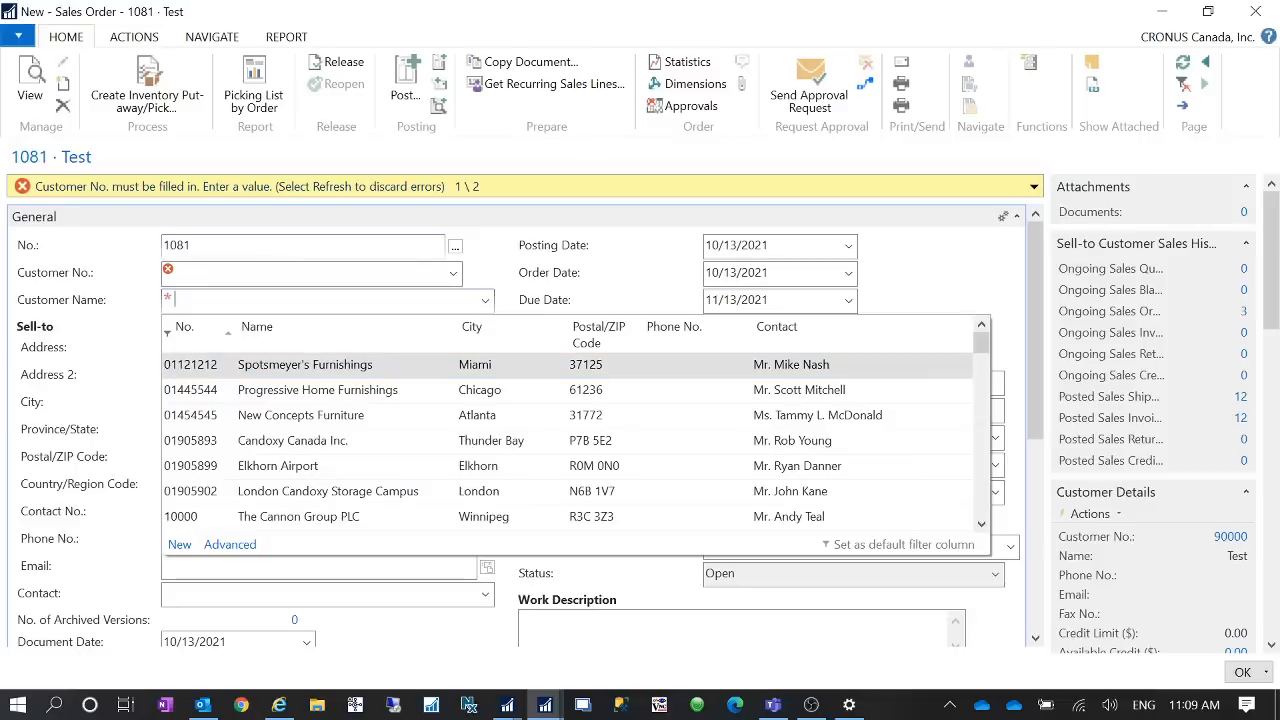
pyautogui.click(208, 366)
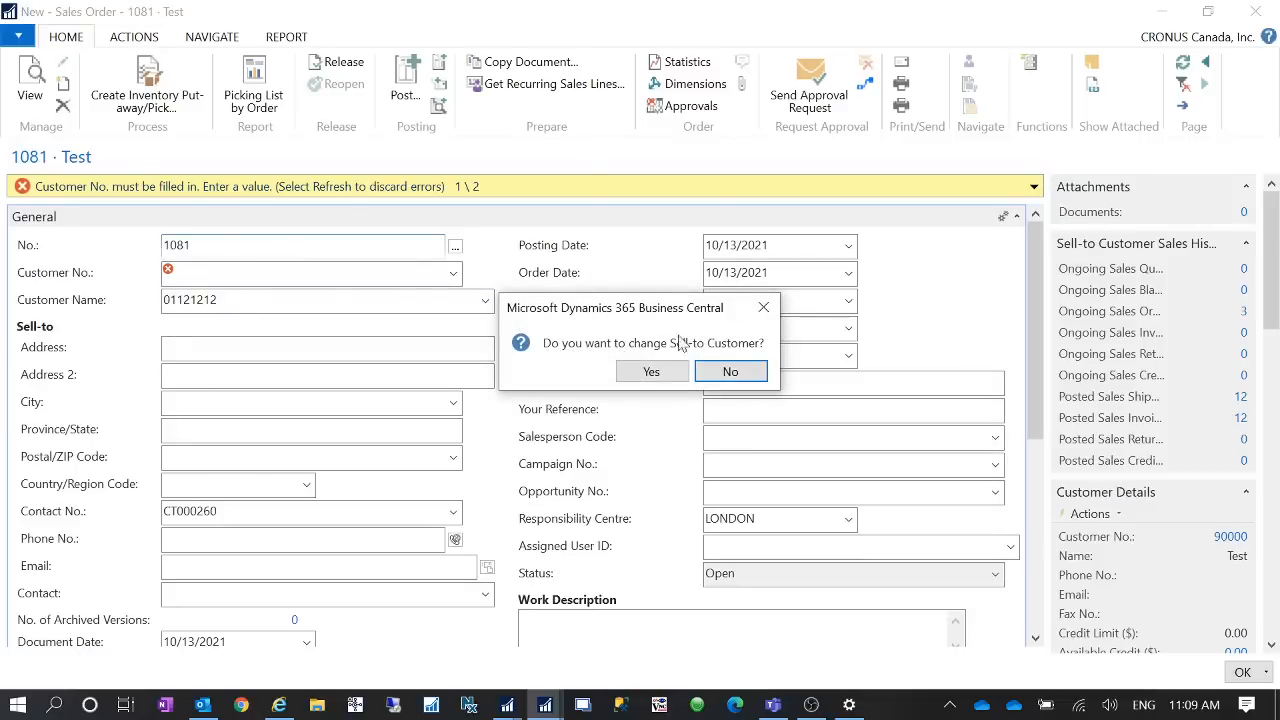
pyautogui.click(730, 372)
pyautogui.click(447, 247)
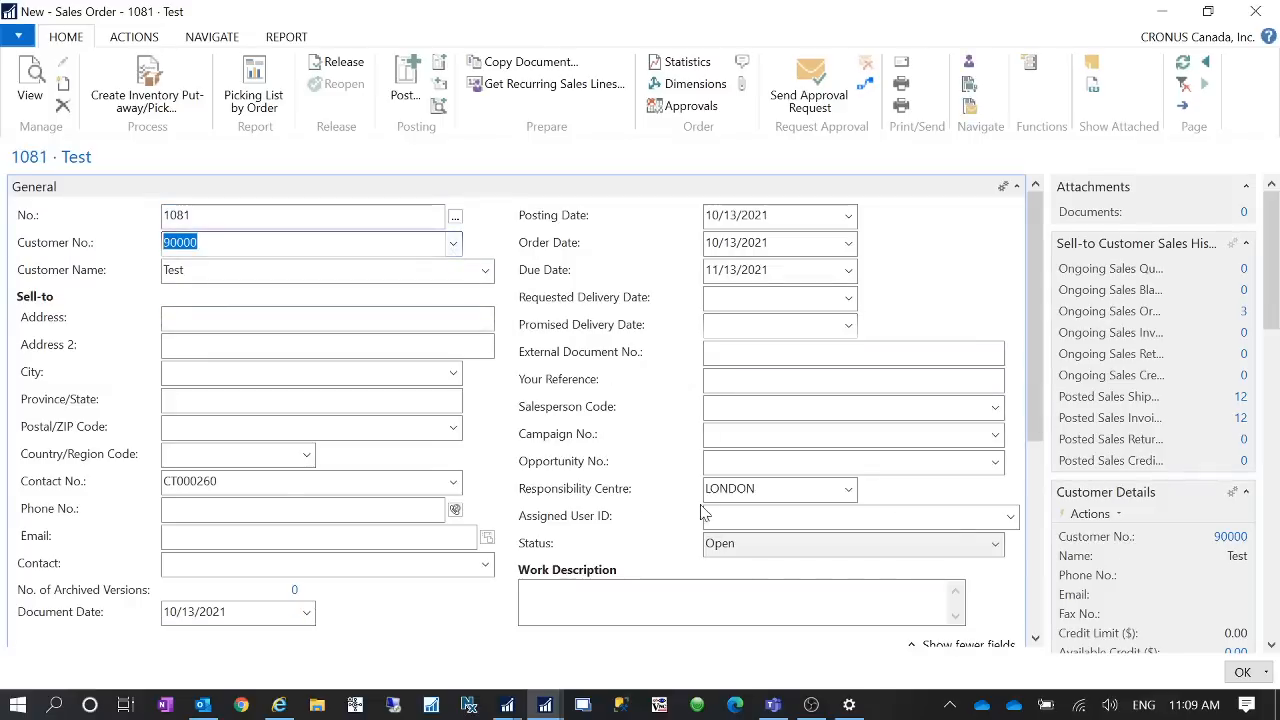
# - Reopen the customer's PRINT sending profile to review its printer setting, then close it
pyautogui.scroll(-3, 705, 514)
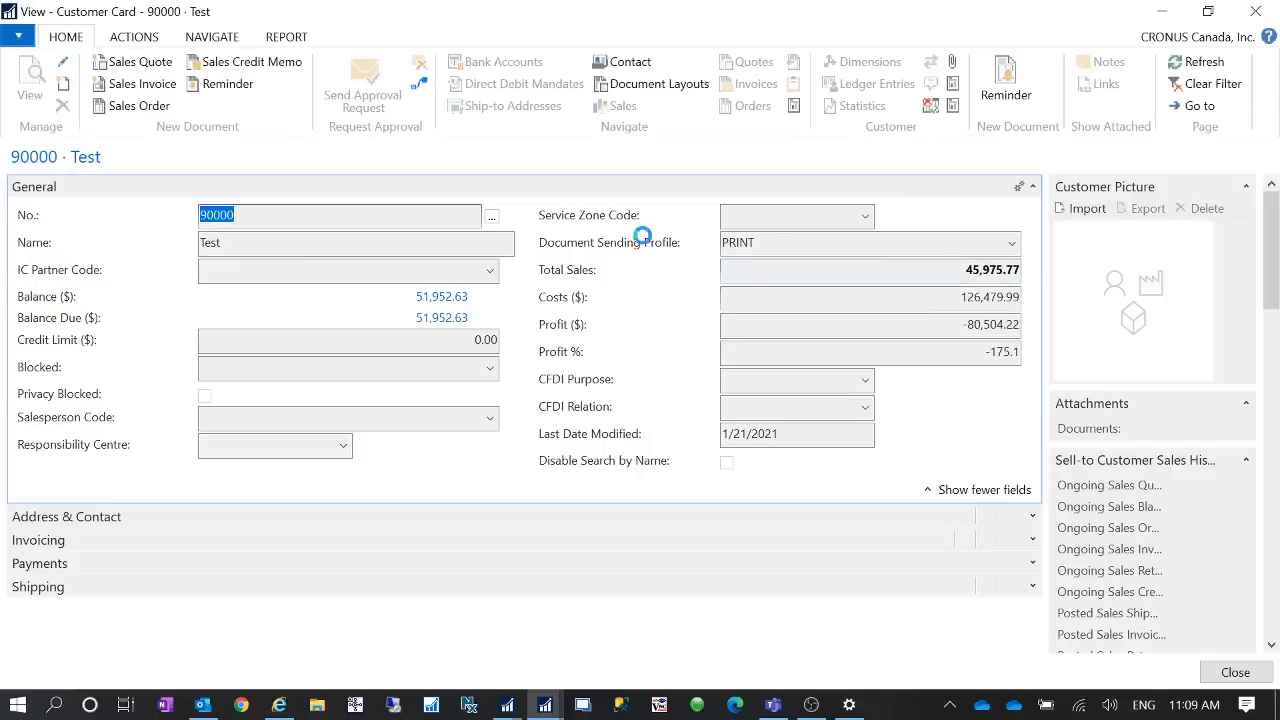
pyautogui.click(1004, 242)
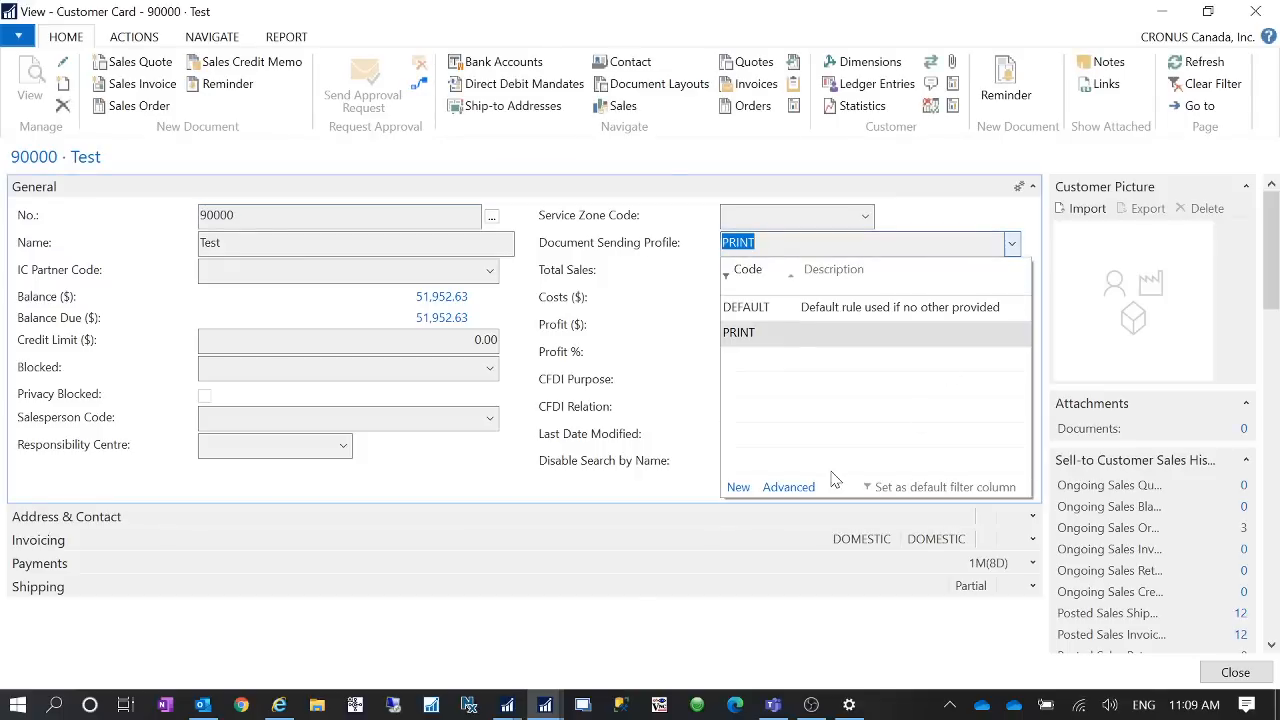
pyautogui.click(800, 488)
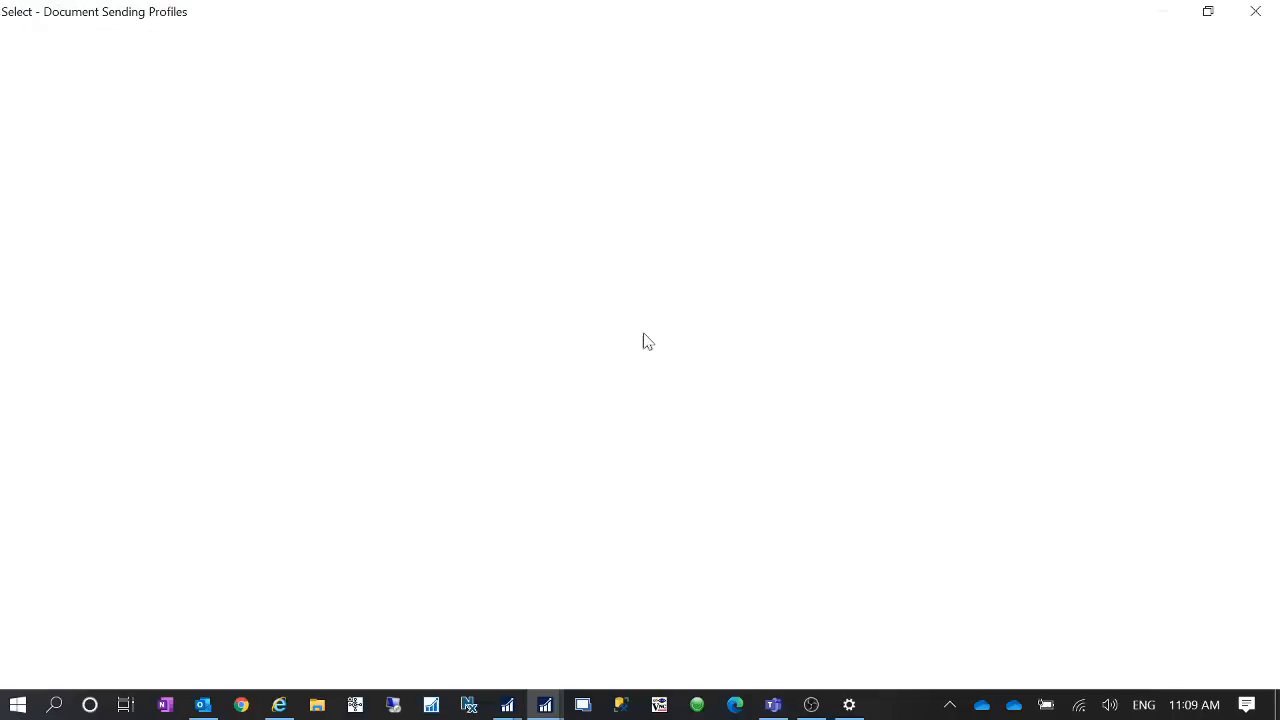
pyautogui.click(88, 102)
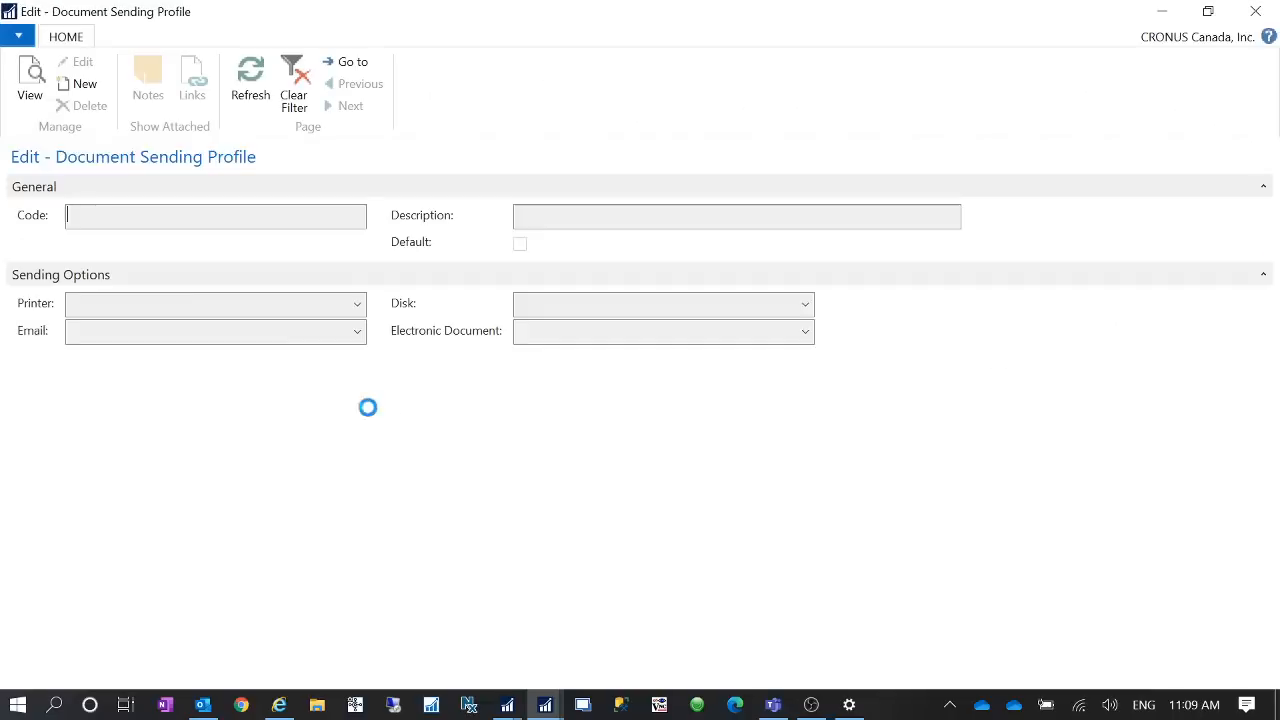
pyautogui.click(1255, 11)
pyautogui.click(1255, 11)
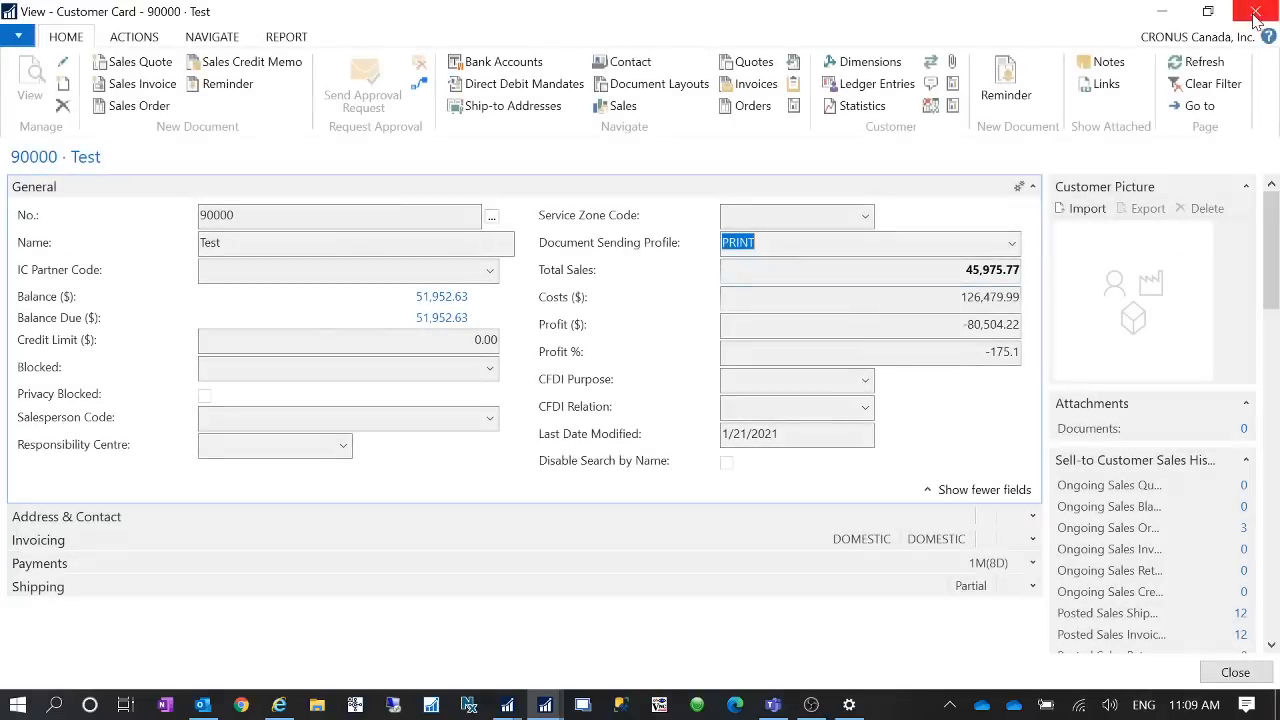
pyautogui.click(1250, 11)
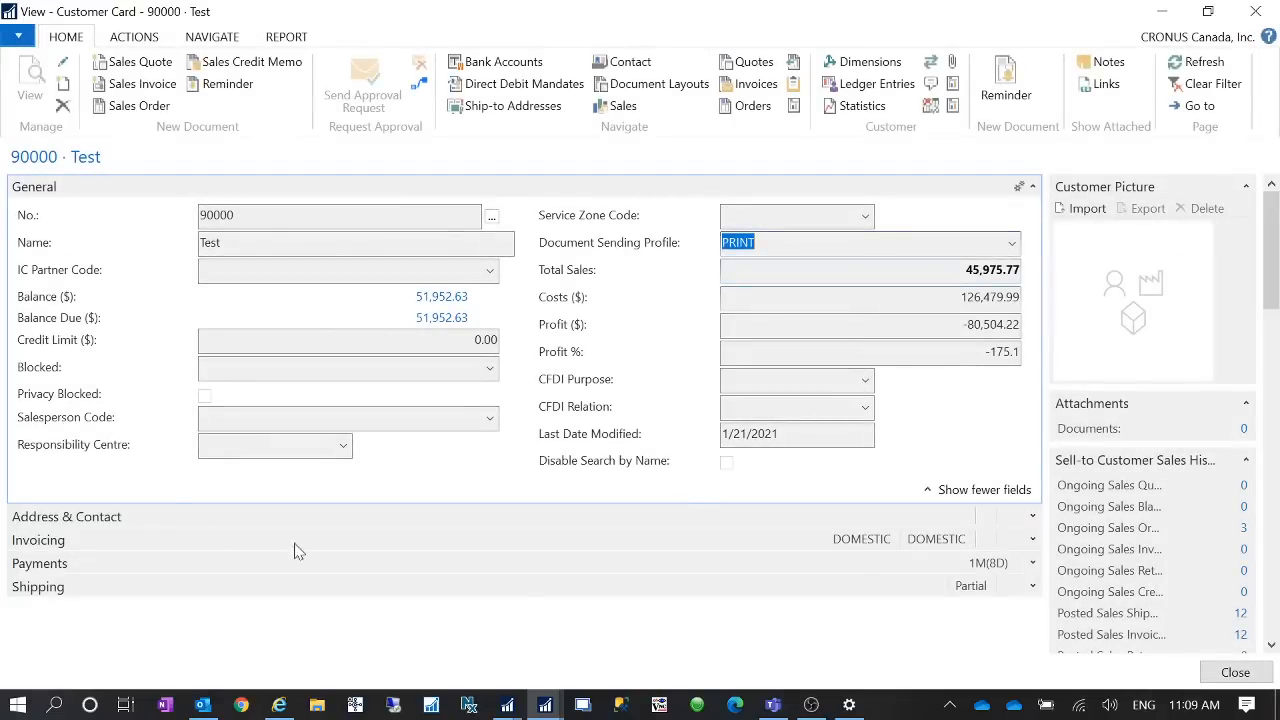
# - Add an item line for item 1000 at location BLUE with quantity 1
pyautogui.scroll(-3, 270, 450)
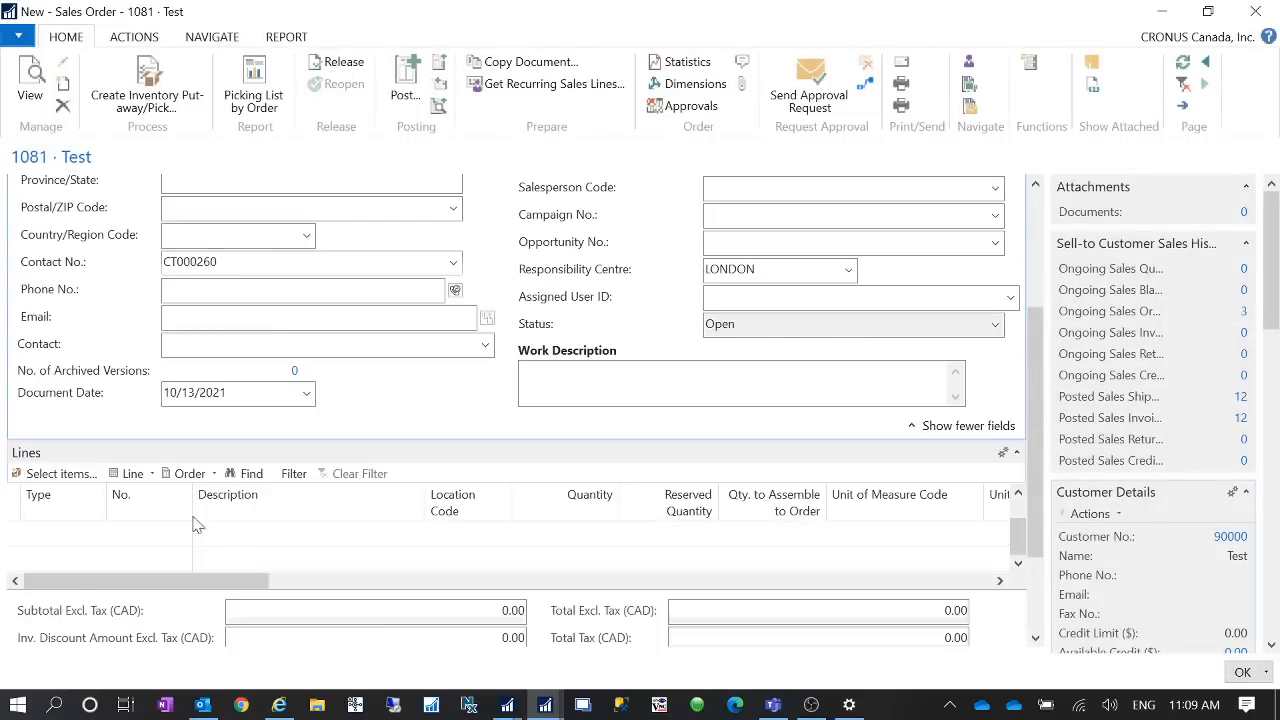
pyautogui.click(62, 533)
pyautogui.write('i')
pyautogui.press('Tab')
pyautogui.write('1000')
pyautogui.press('Tab')
pyautogui.press('Tab')
pyautogui.write('blue')
pyautogui.press('Tab')
pyautogui.write('1')
pyautogui.press('Tab')
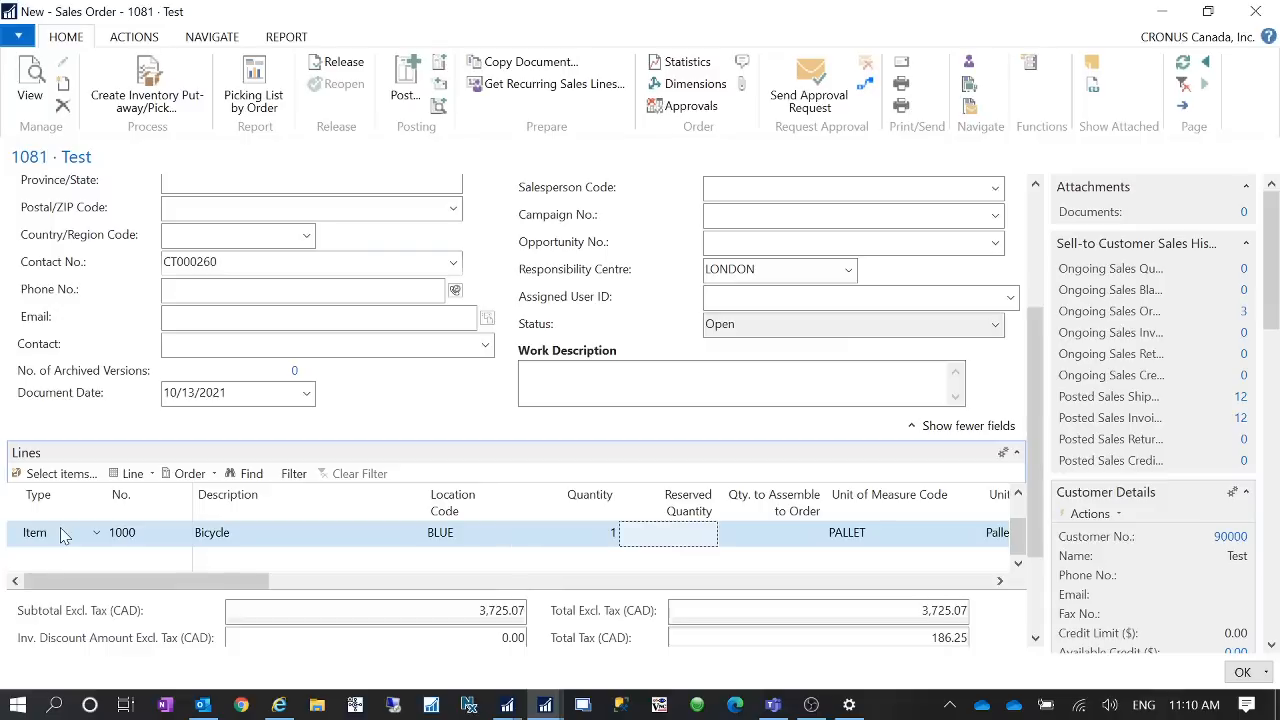
# - Post the sales order with the Ship and Invoice option
pyautogui.click(403, 90)
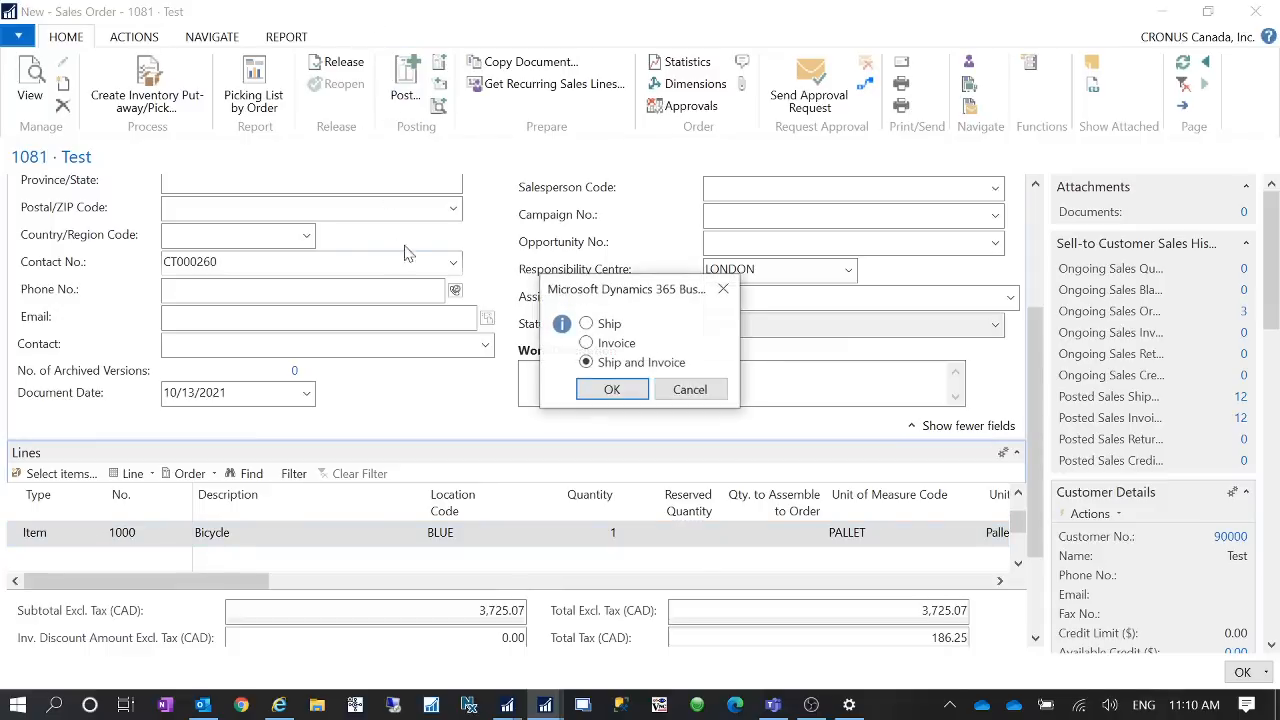
pyautogui.click(612, 390)
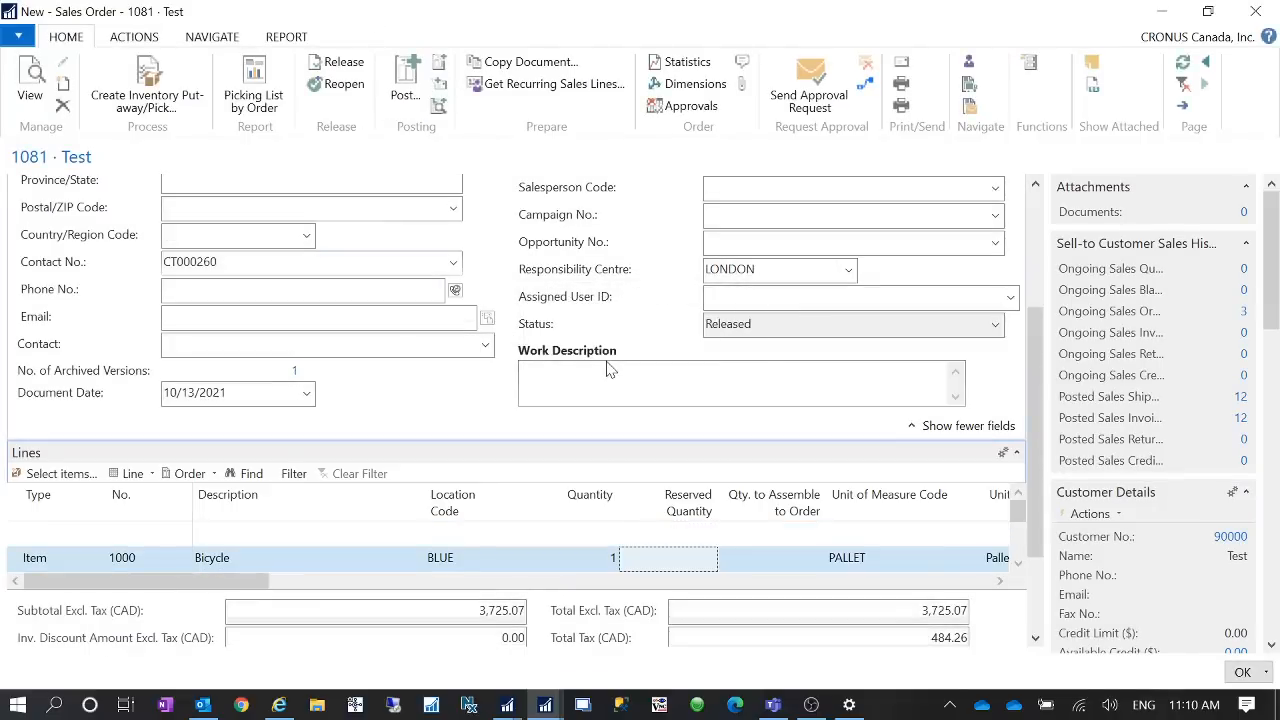
# - Post and send the sales order, confirming sending the document to the printer
pyautogui.click(438, 86)
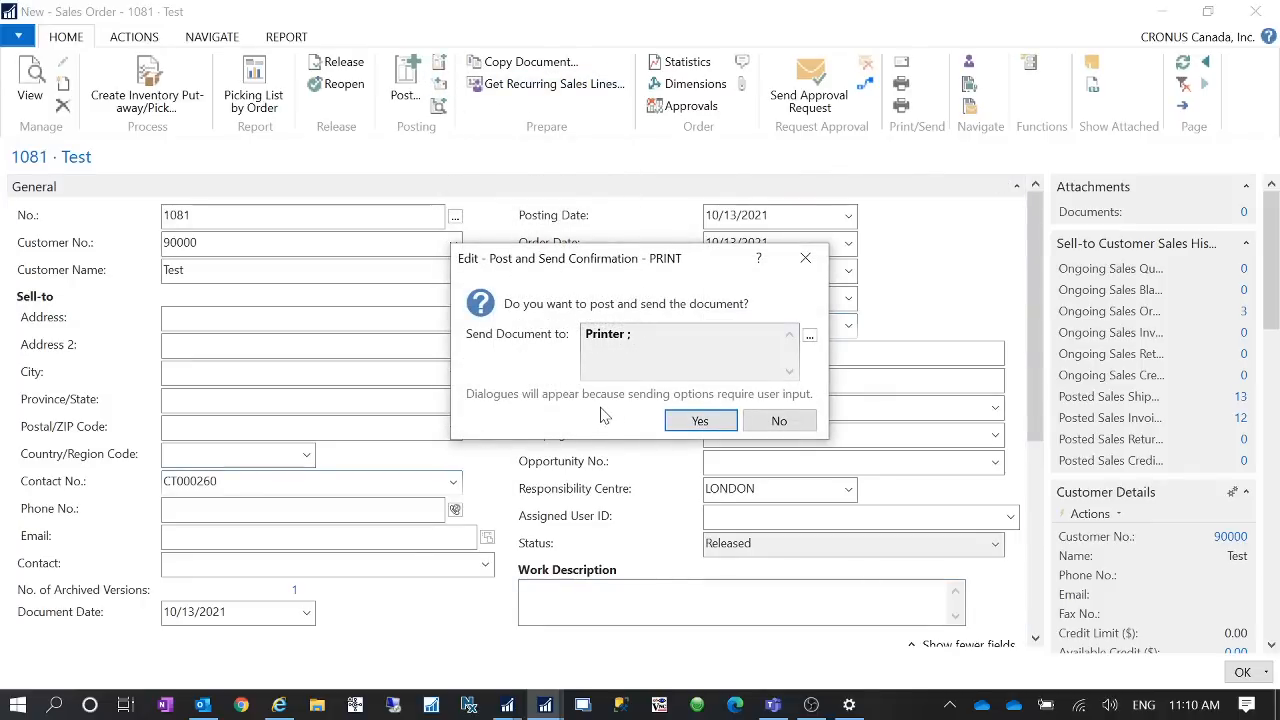
pyautogui.click(700, 421)
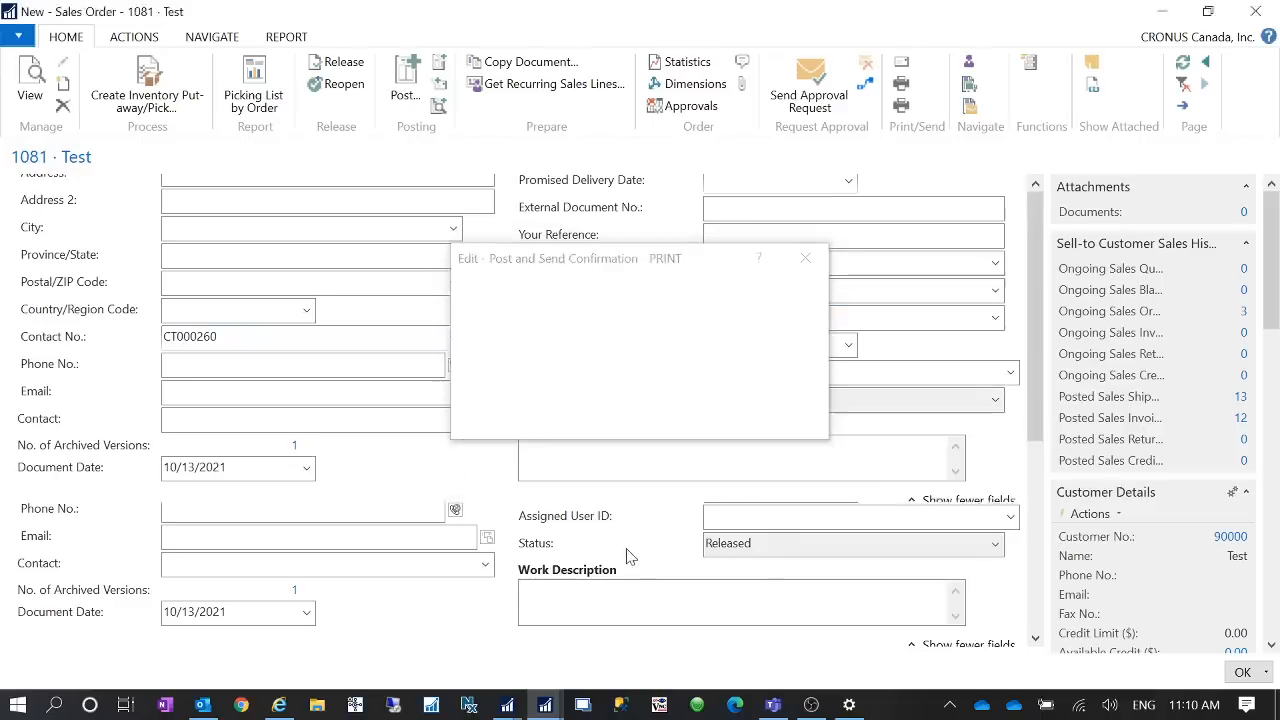
pyautogui.click(612, 389)
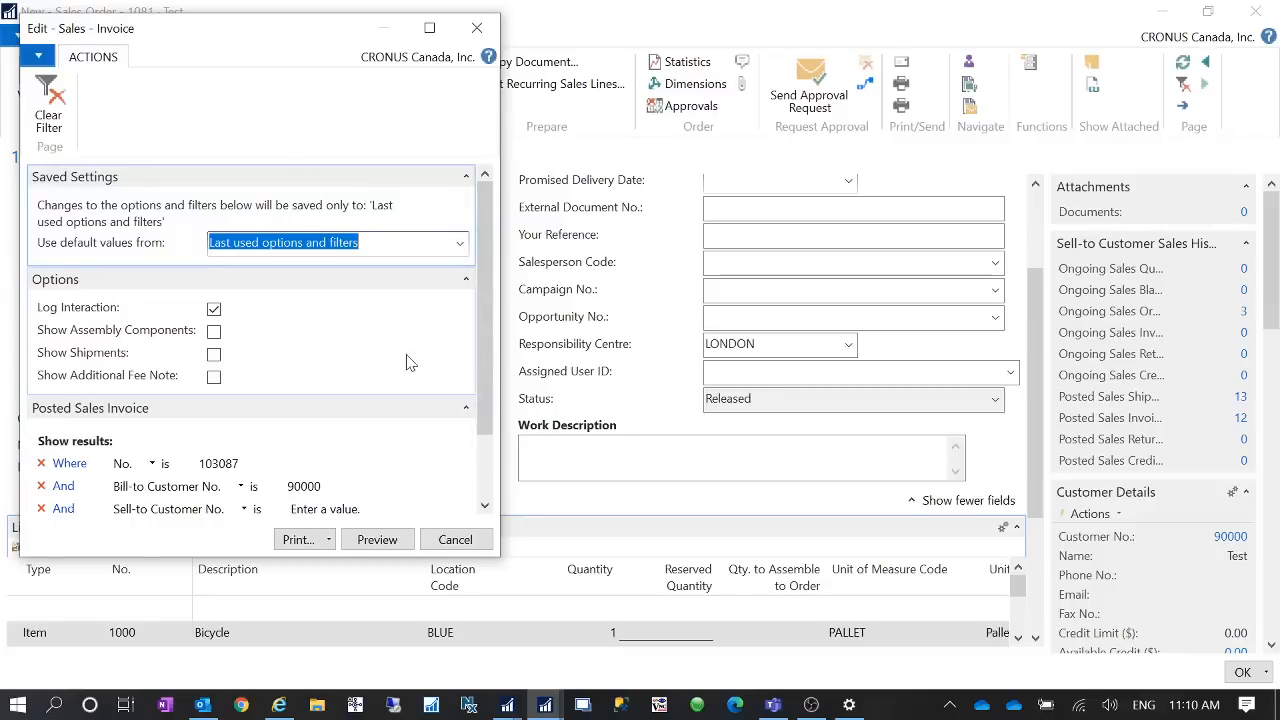
# - Review the Sales - Invoice print options, filters and print output choices, then cancel printing
pyautogui.moveTo(481, 345); pyautogui.dragTo(466, 275)
pyautogui.moveTo(485, 402); pyautogui.dragTo(474, 352)
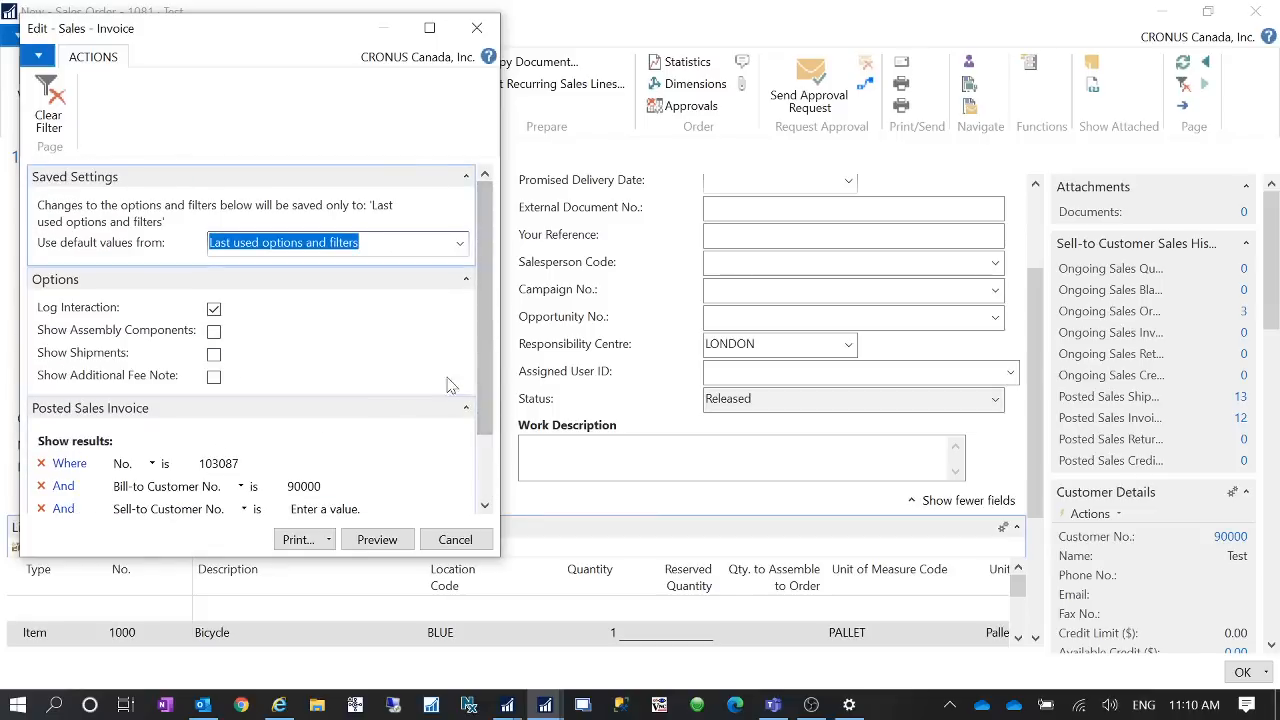
pyautogui.moveTo(469, 397); pyautogui.dragTo(474, 497)
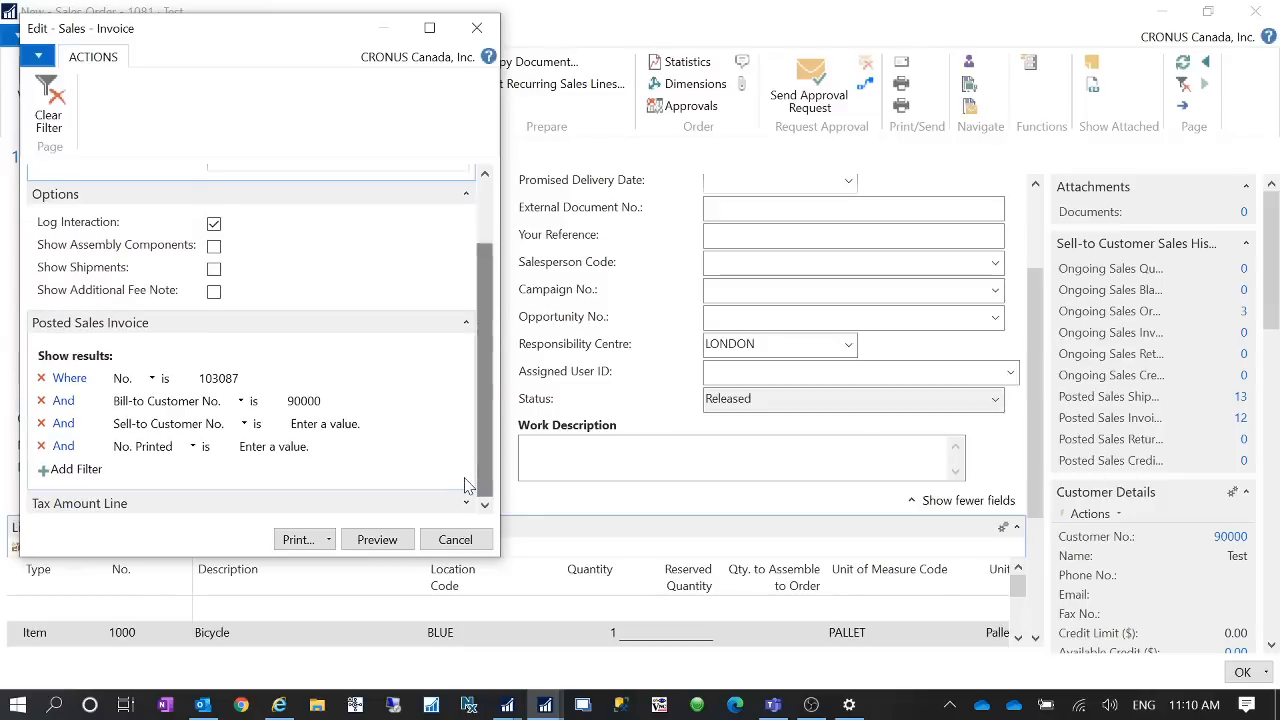
pyautogui.click(331, 549)
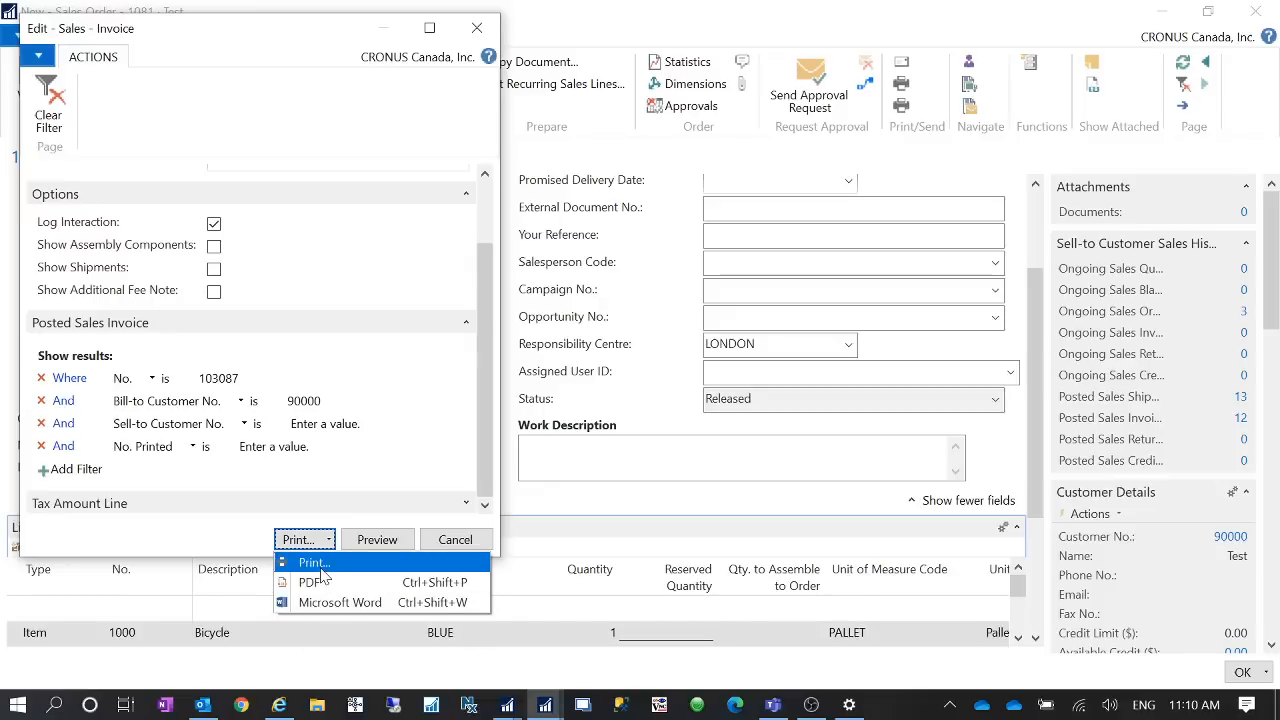
pyautogui.click(134, 549)
pyautogui.moveTo(485, 468); pyautogui.dragTo(472, 492)
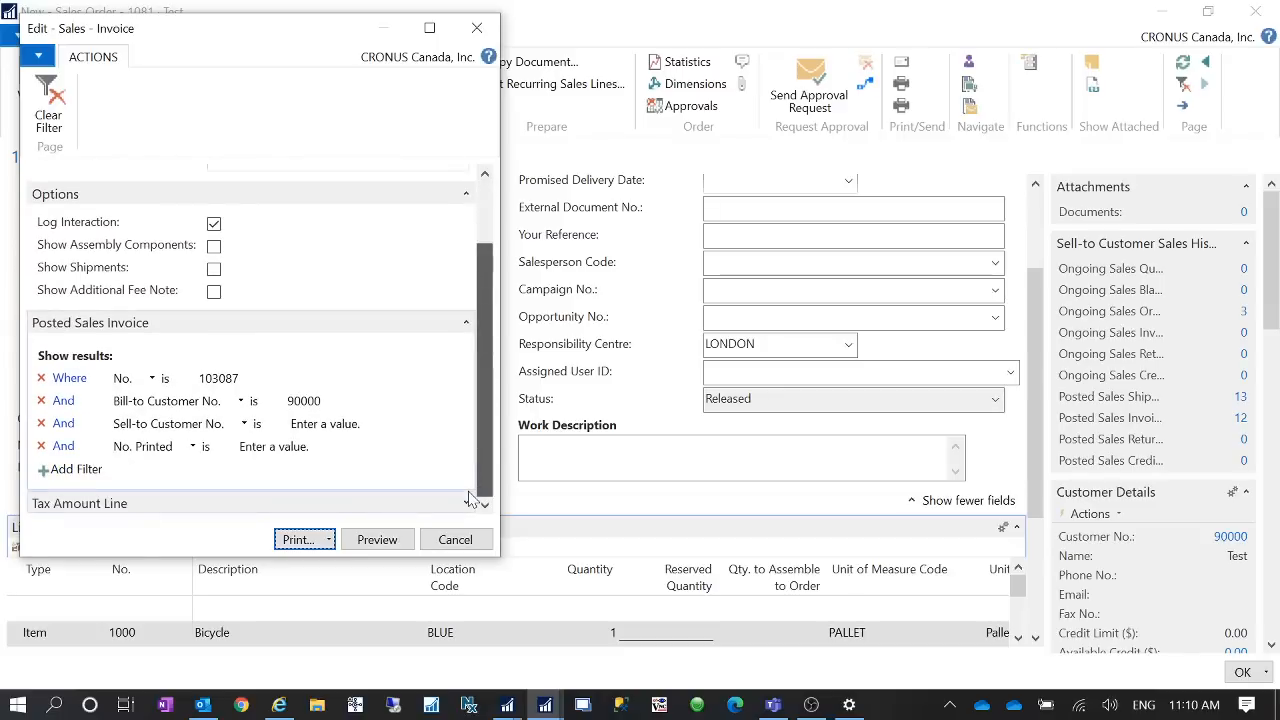
pyautogui.click(470, 544)
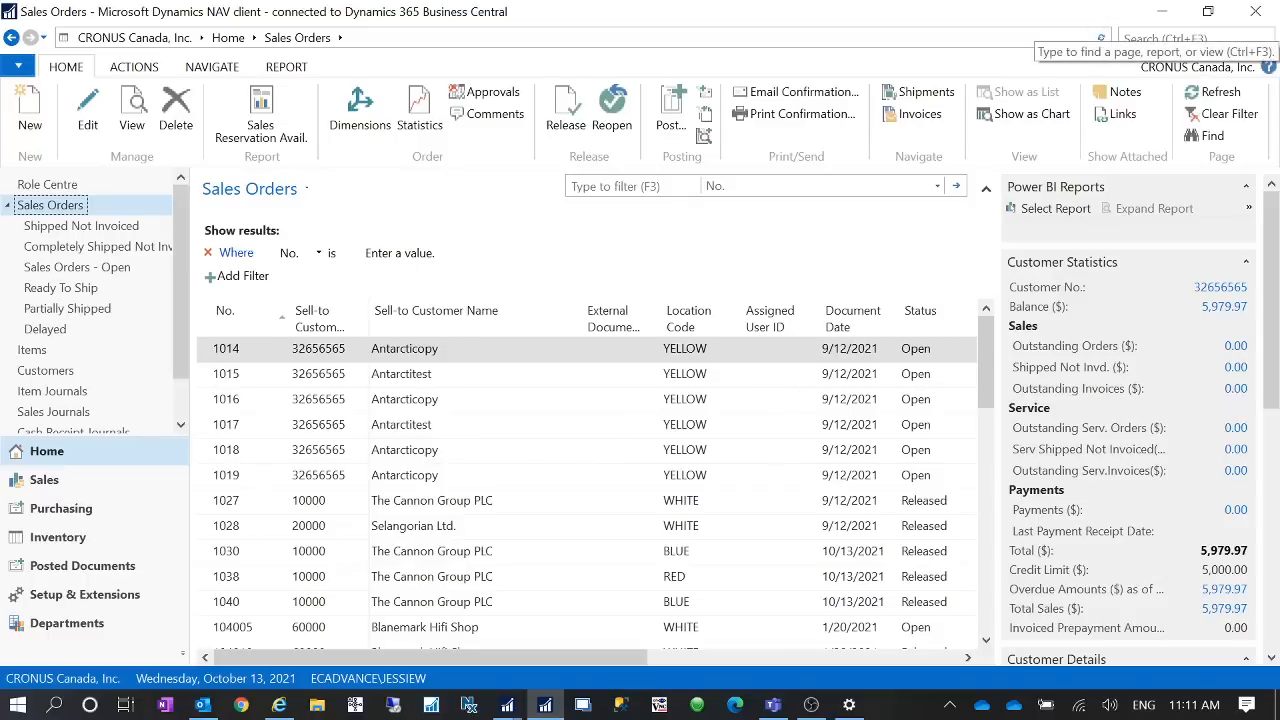
# - Open the DEFAULT document sending profile and review its Email sending options, then close it
pyautogui.click(1196, 38)
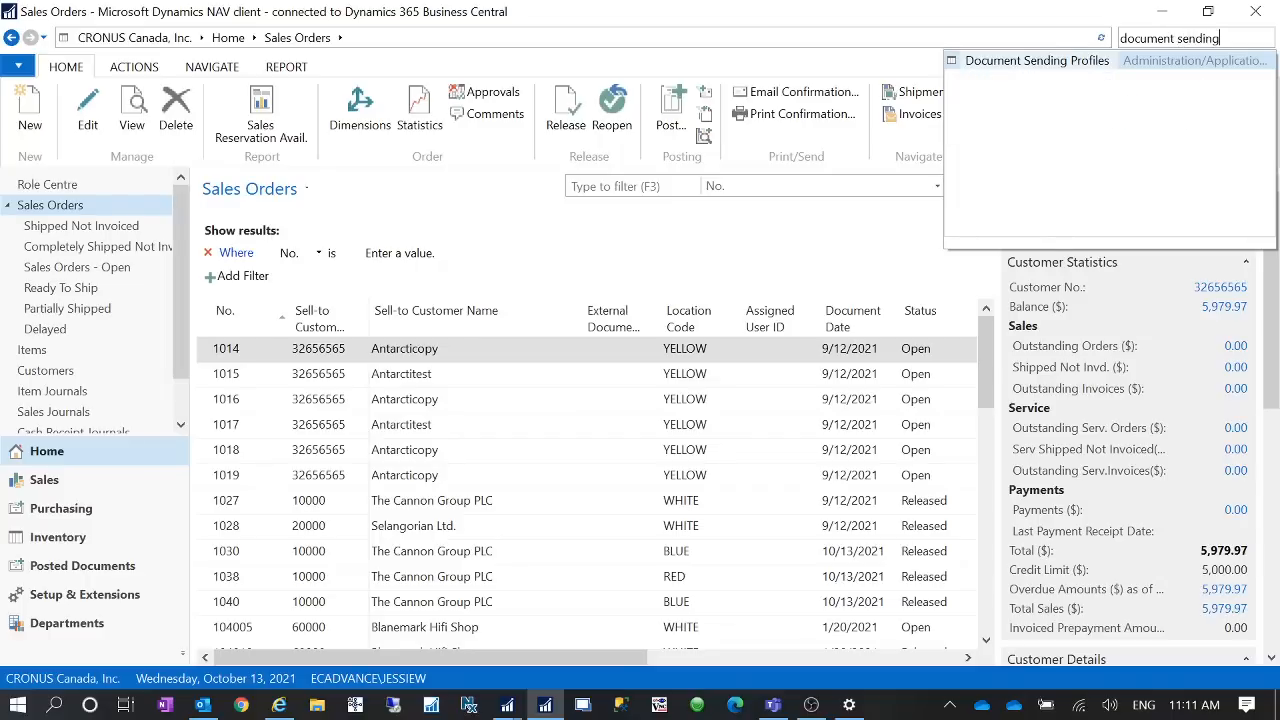
pyautogui.click(1100, 62)
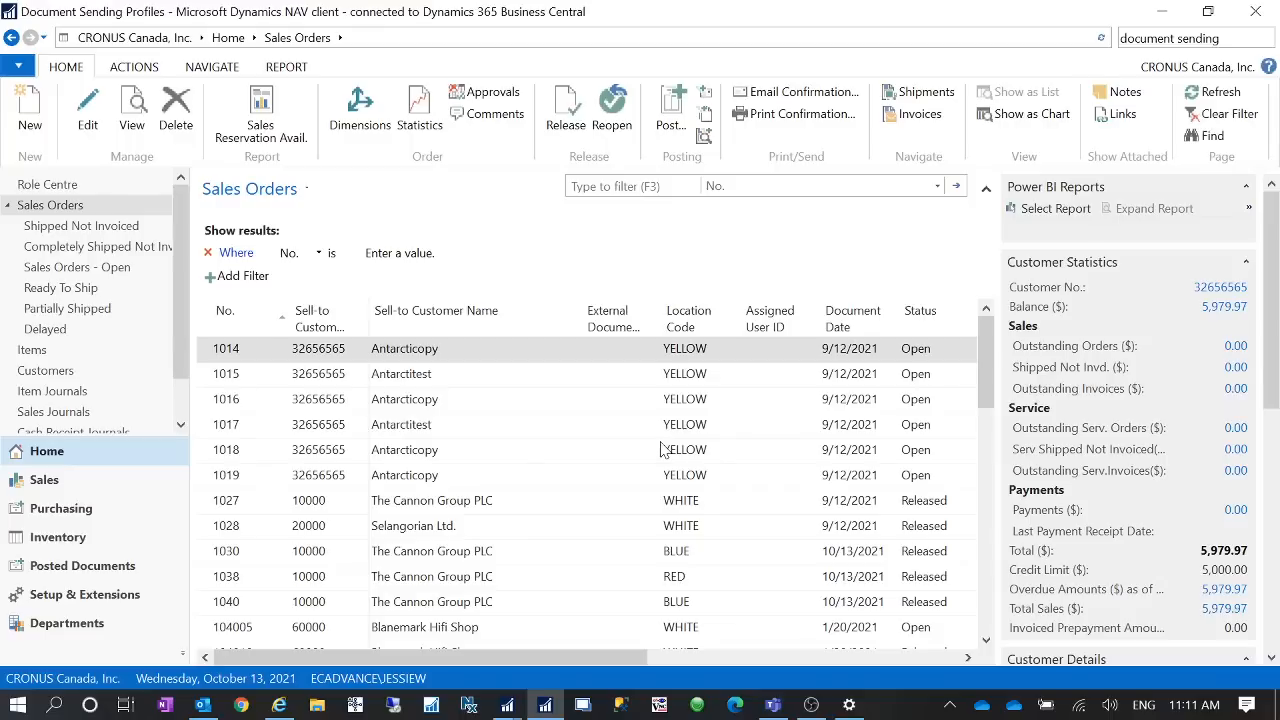
pyautogui.click(228, 285)
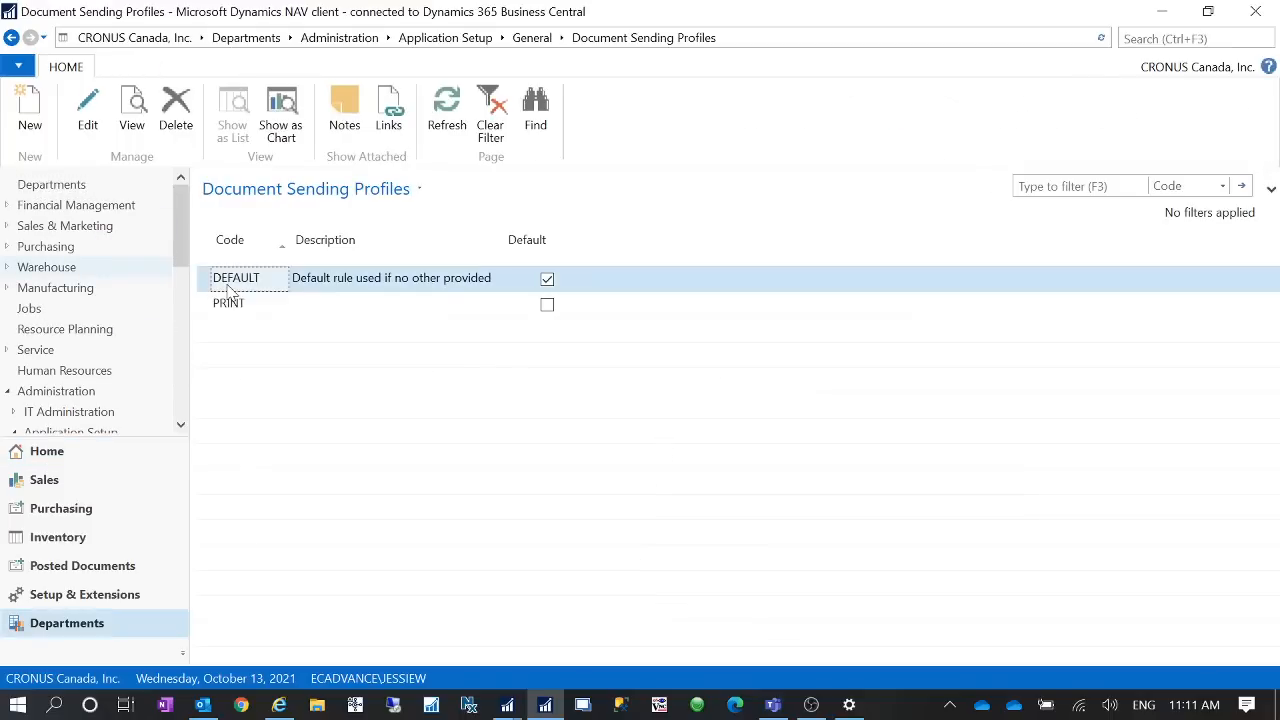
pyautogui.click(88, 112)
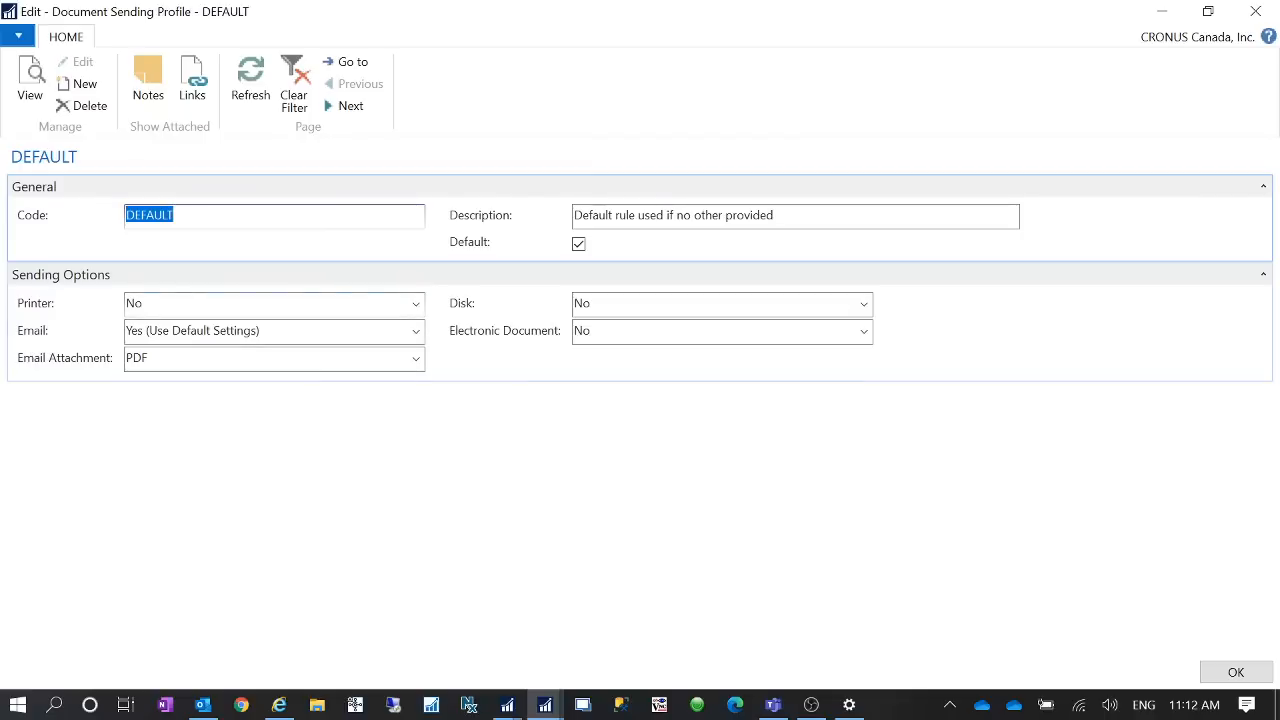
pyautogui.click(32, 305)
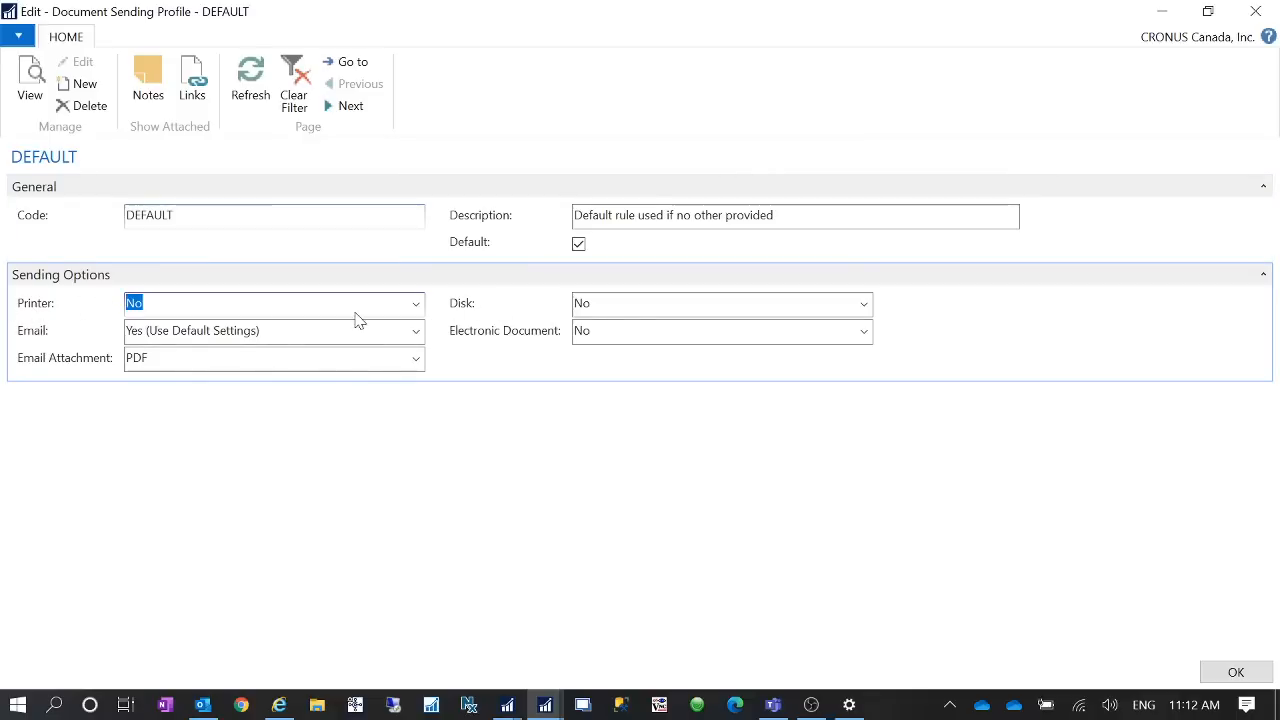
pyautogui.click(262, 331)
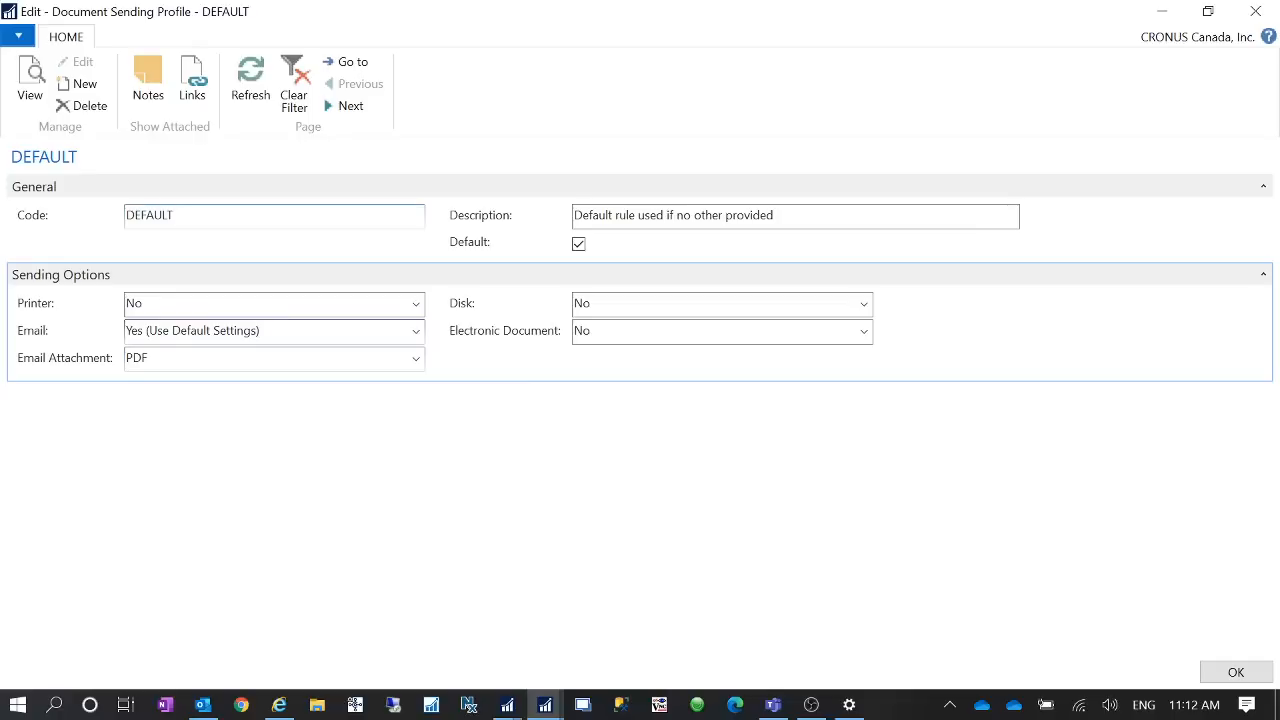
pyautogui.click(416, 333)
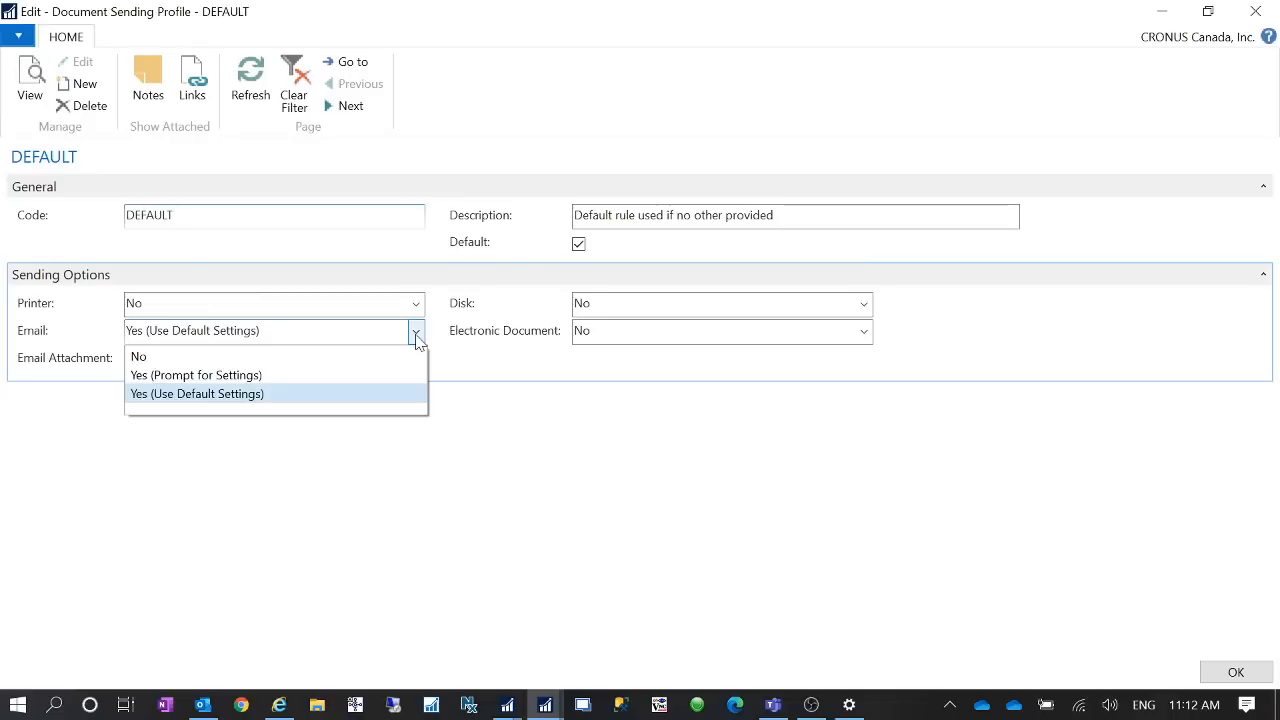
pyautogui.click(585, 431)
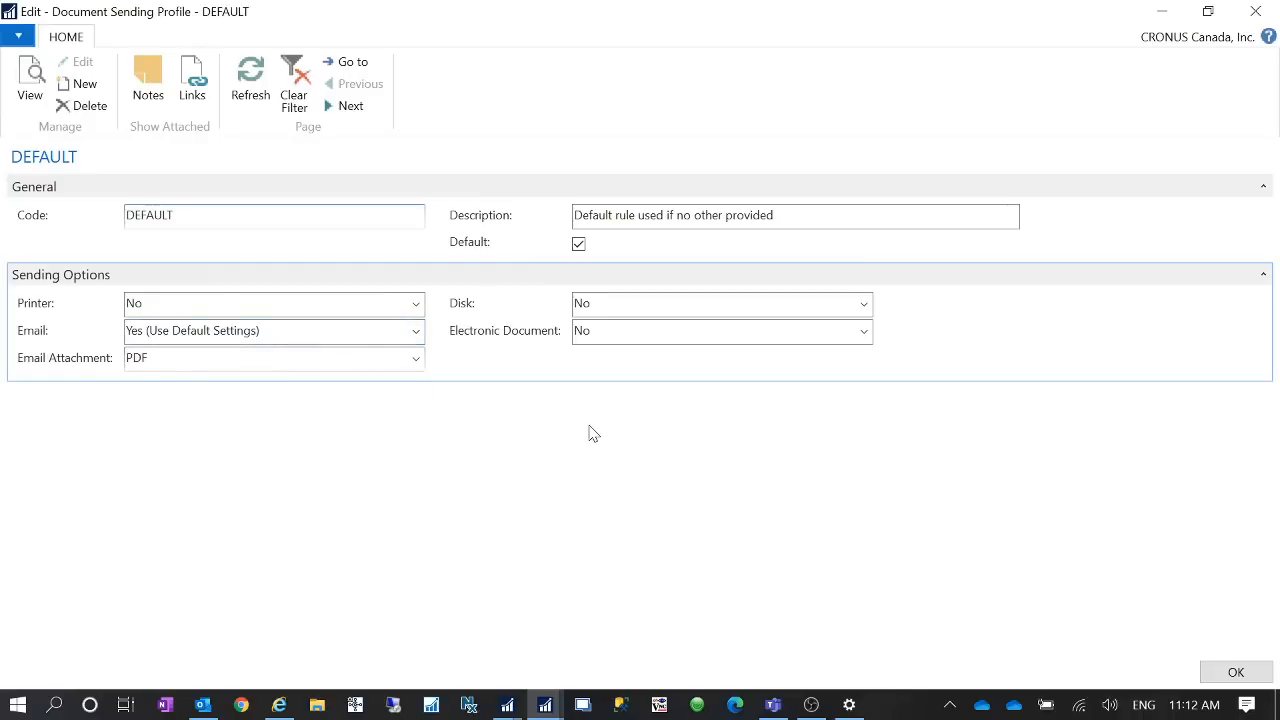
pyautogui.click(416, 331)
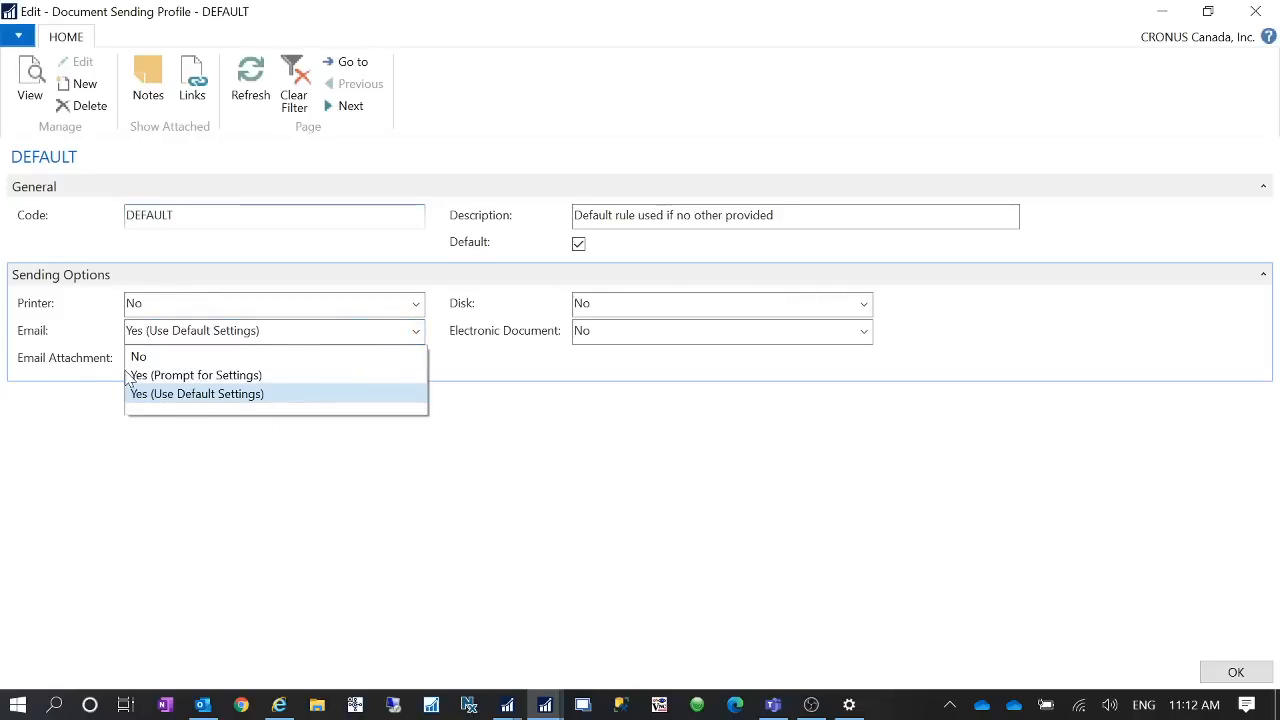
pyautogui.click(533, 454)
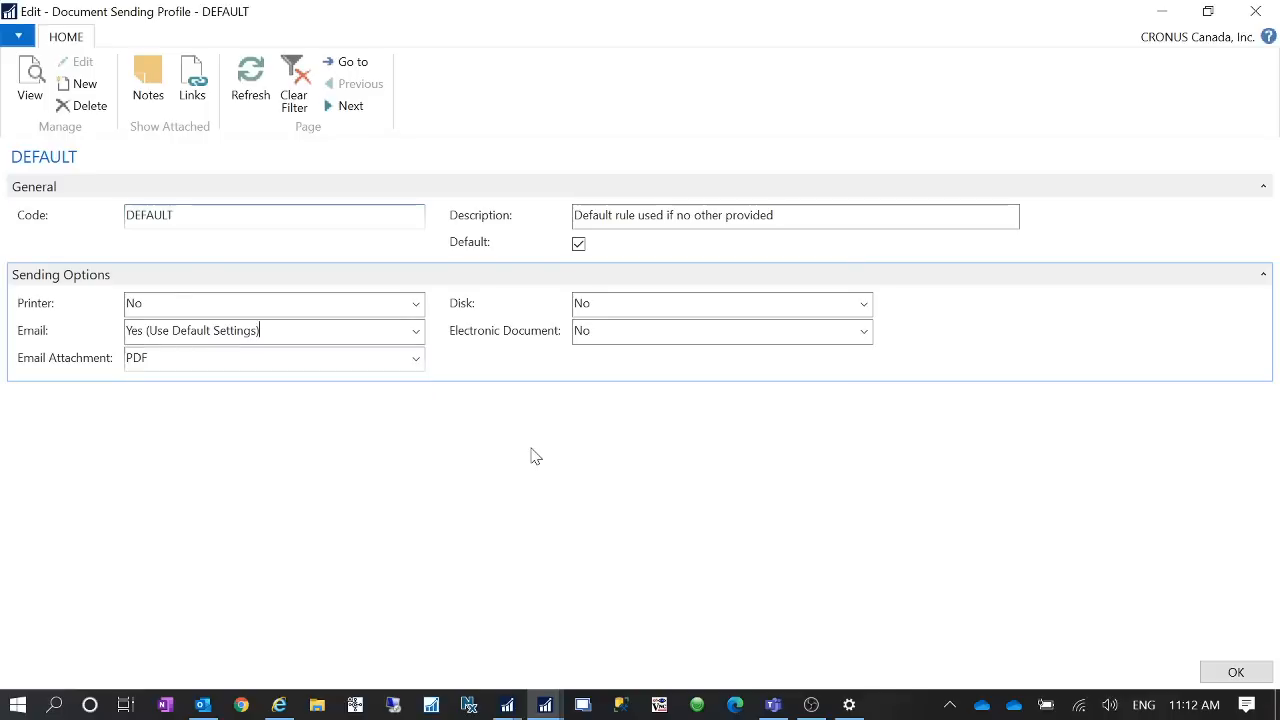
pyautogui.click(204, 705)
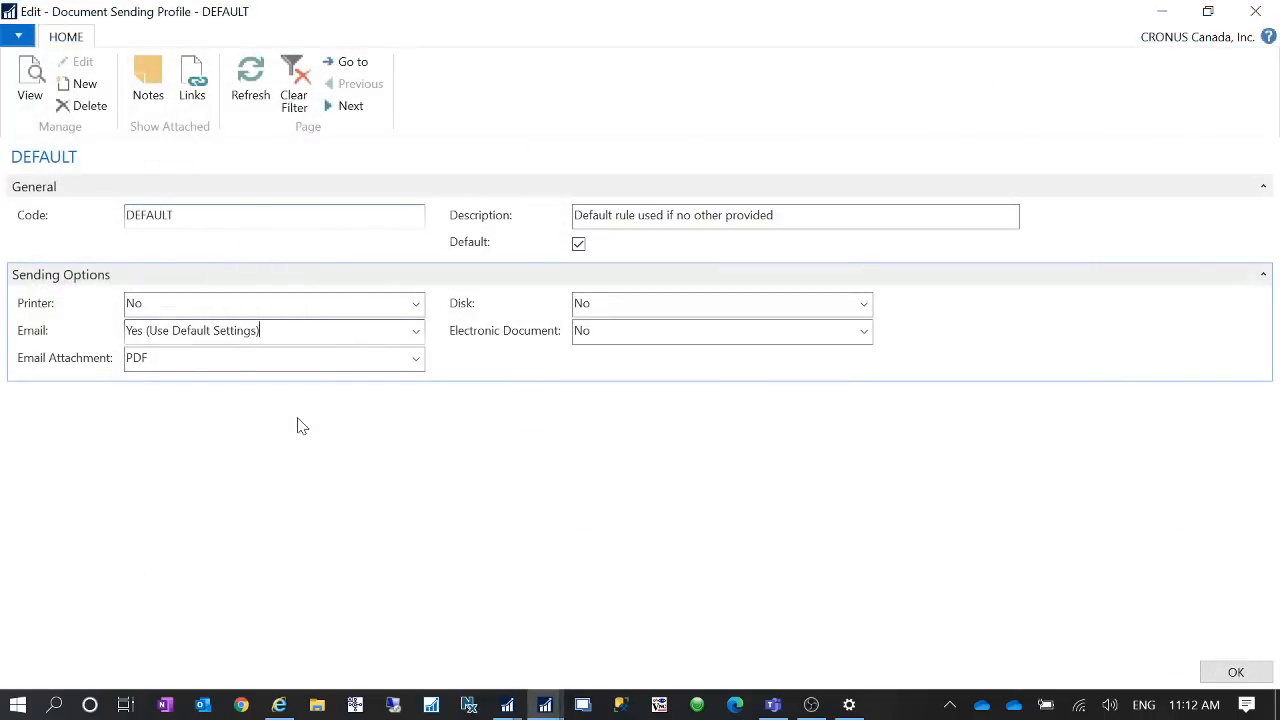
pyautogui.click(416, 332)
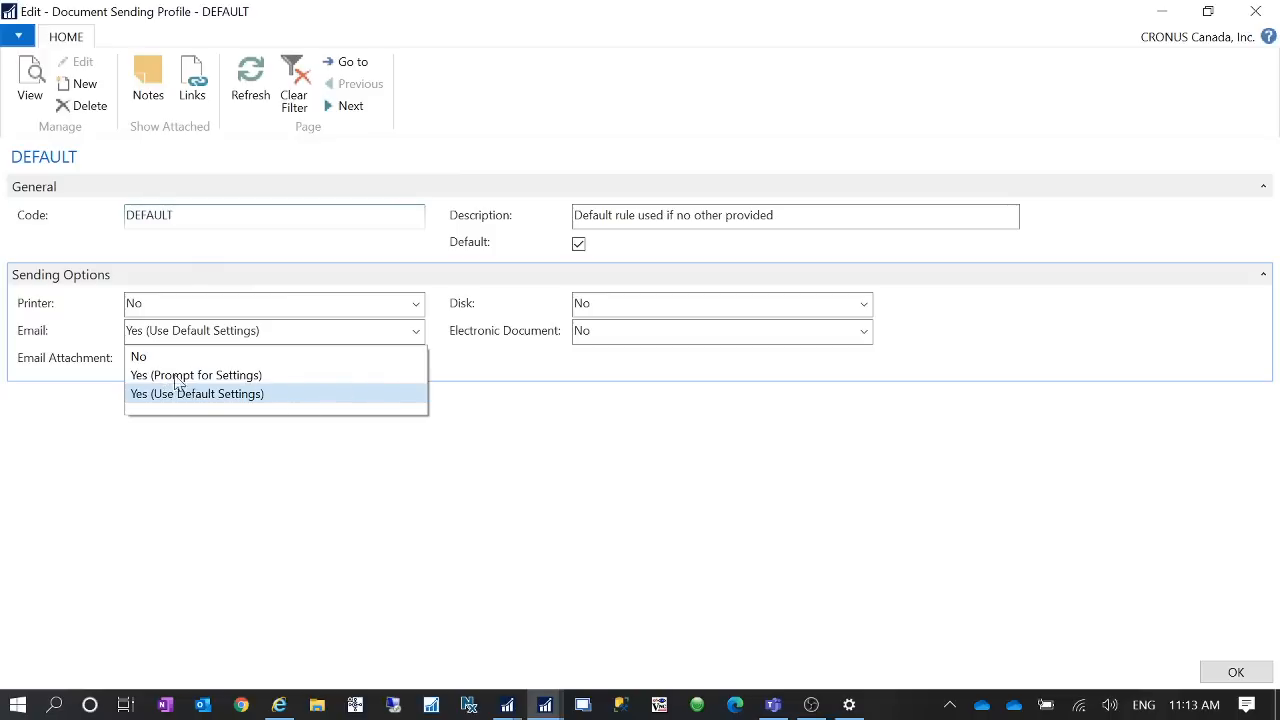
pyautogui.click(286, 400)
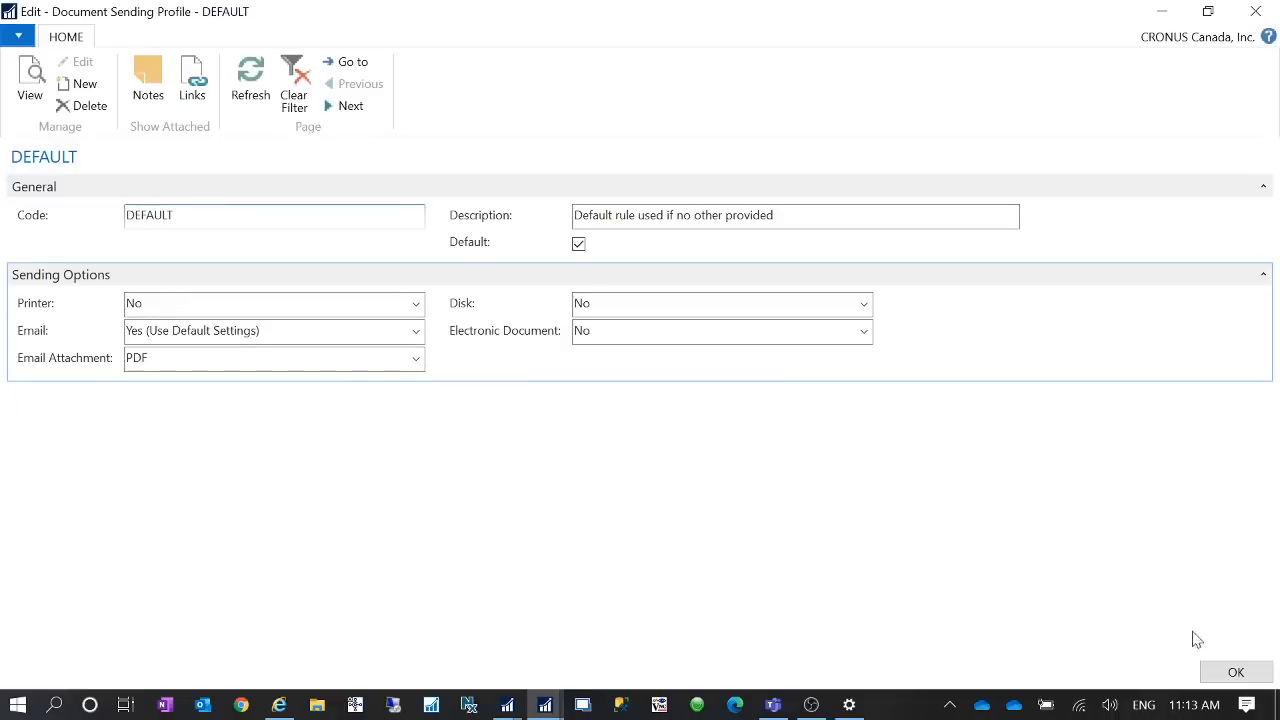
pyautogui.click(1236, 673)
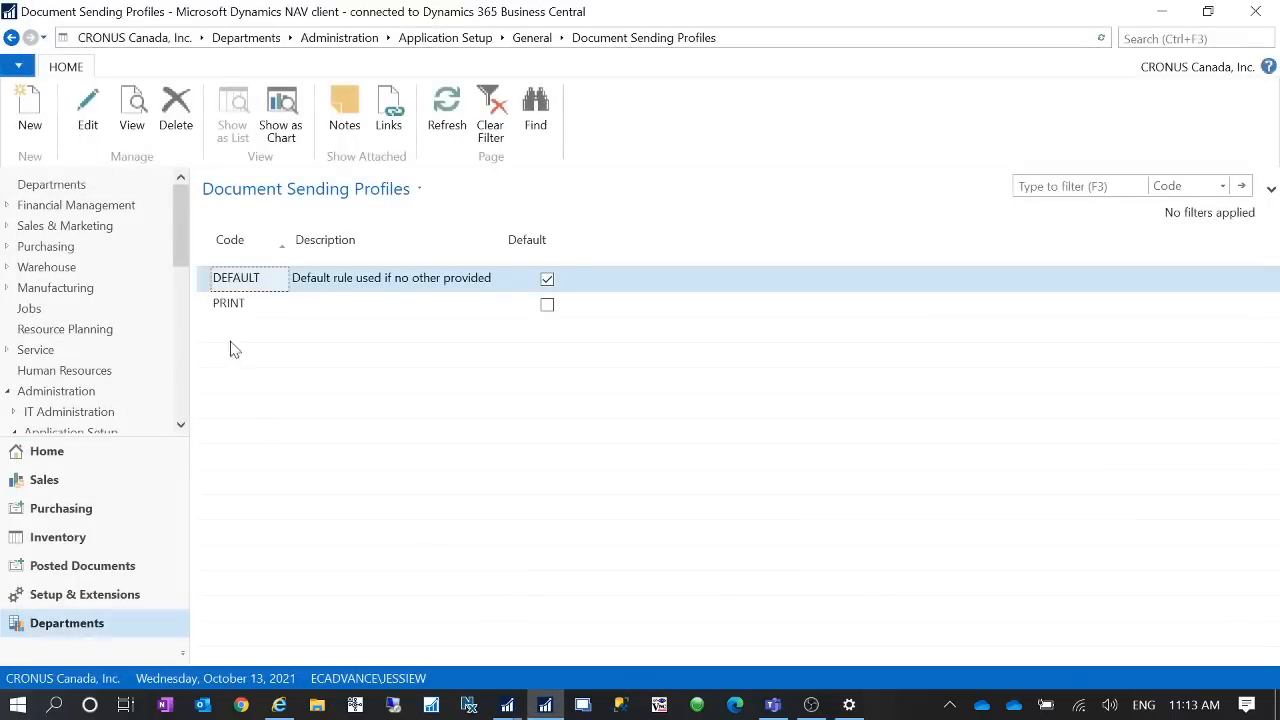
# - Change the Test customer's Document Sending Profile to DEFAULT
pyautogui.click(97, 451)
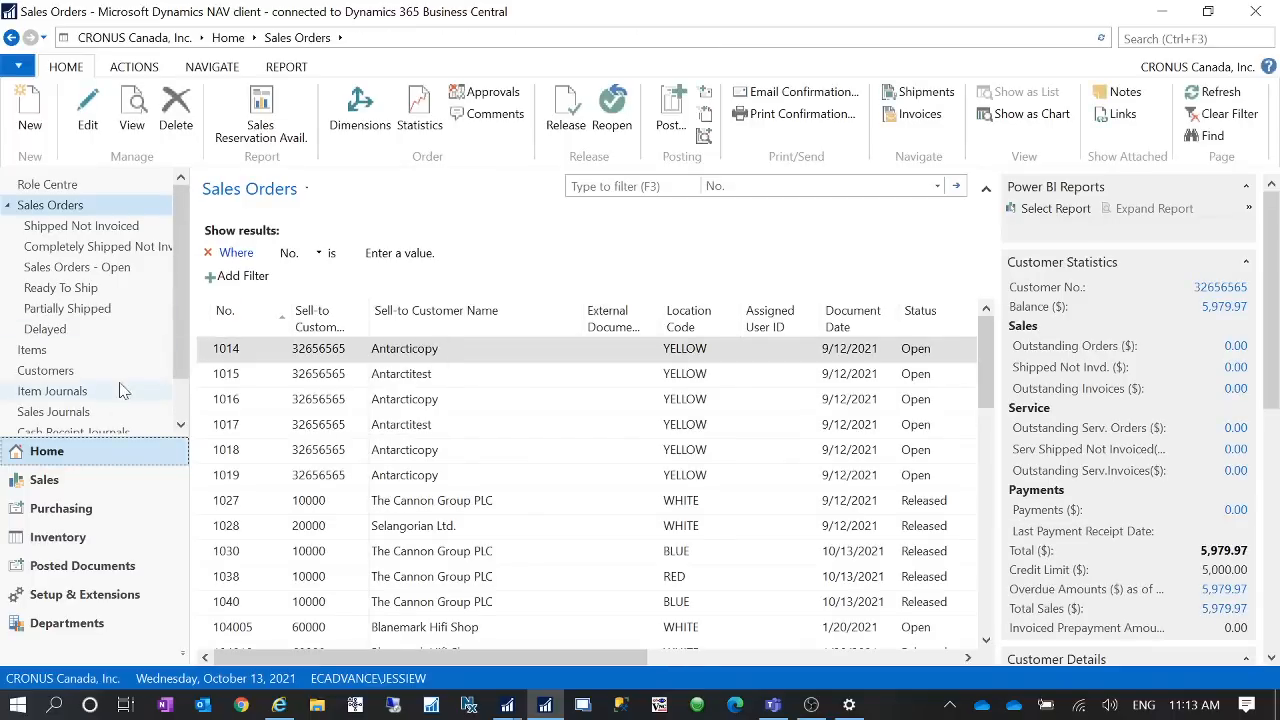
pyautogui.click(118, 371)
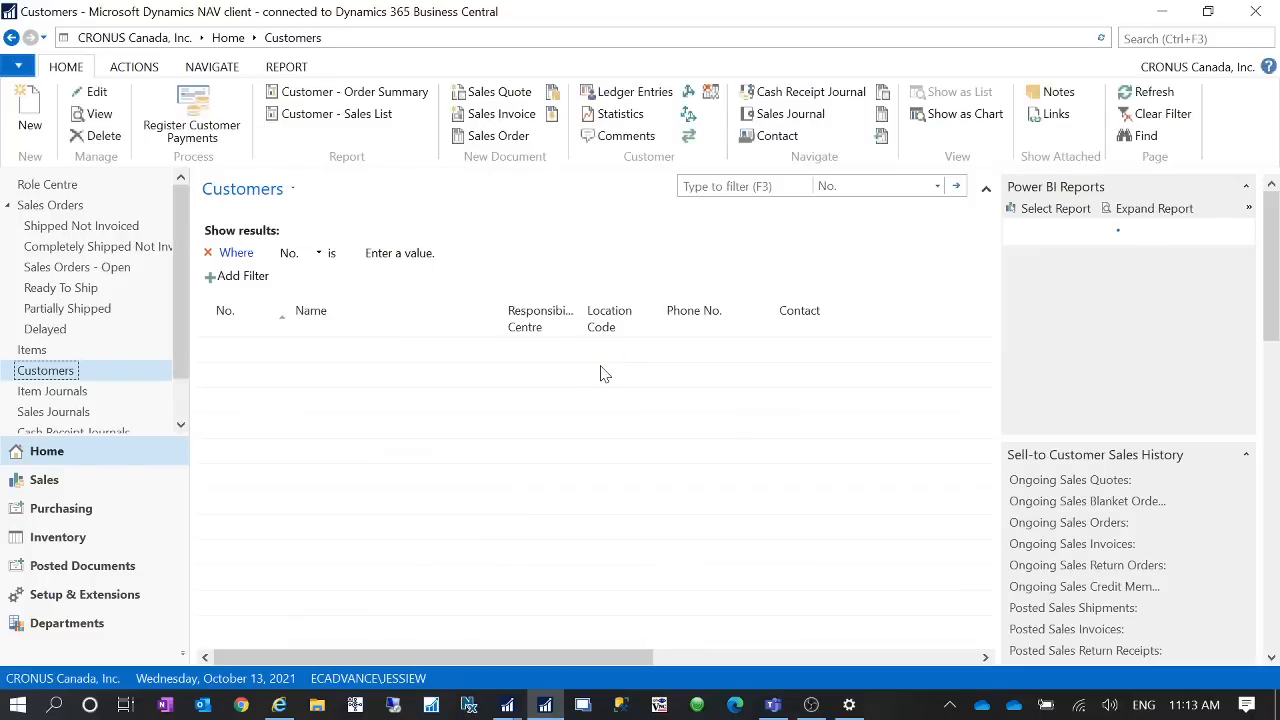
pyautogui.click(248, 630)
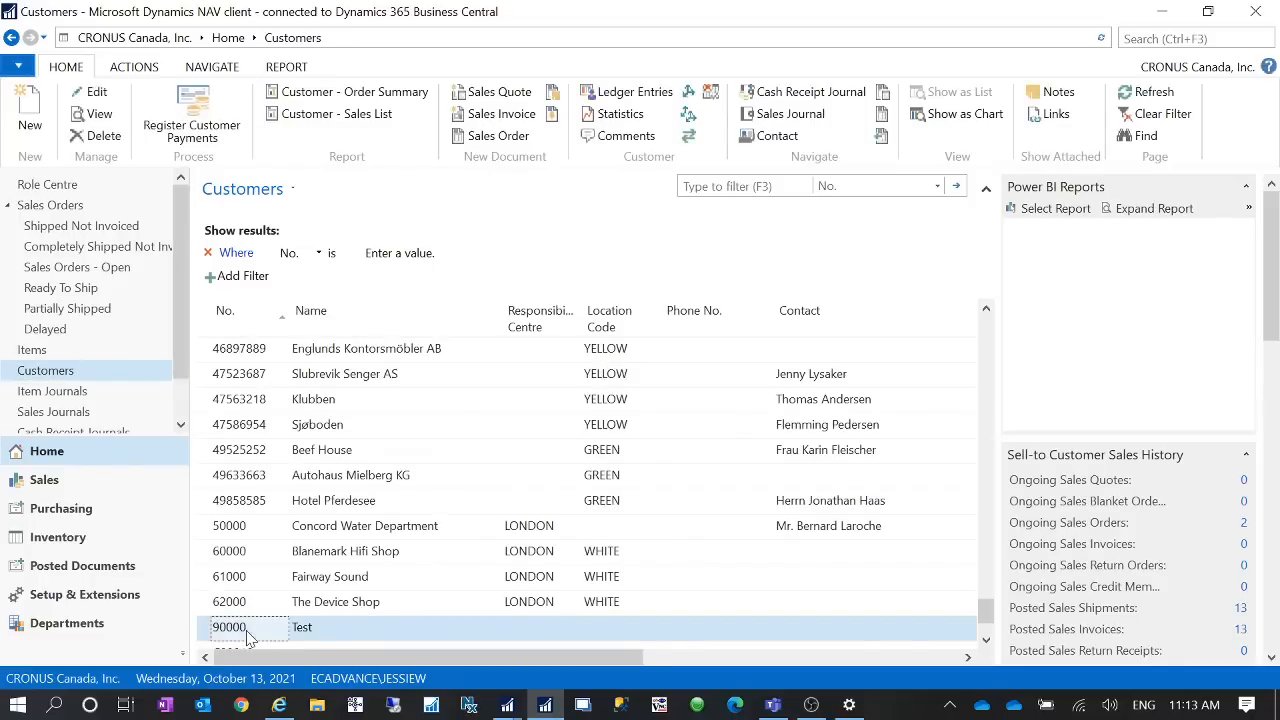
pyautogui.doubleClick(248, 636)
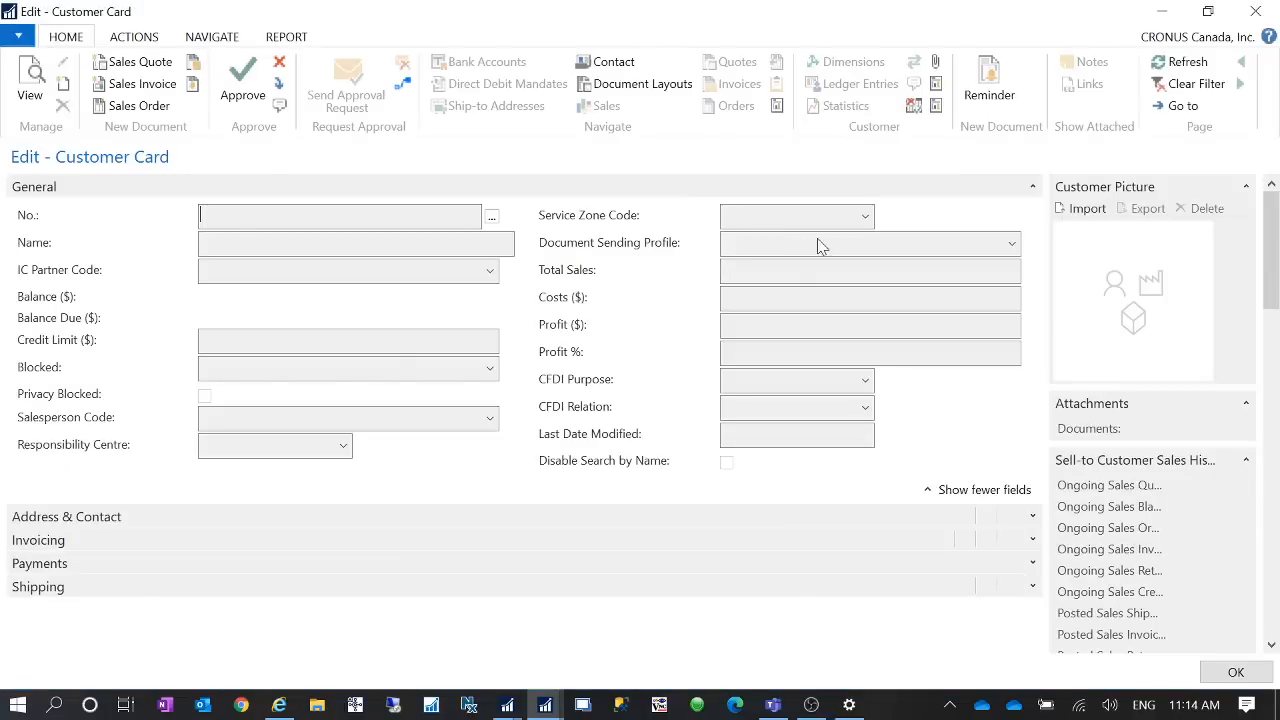
pyautogui.click(730, 244)
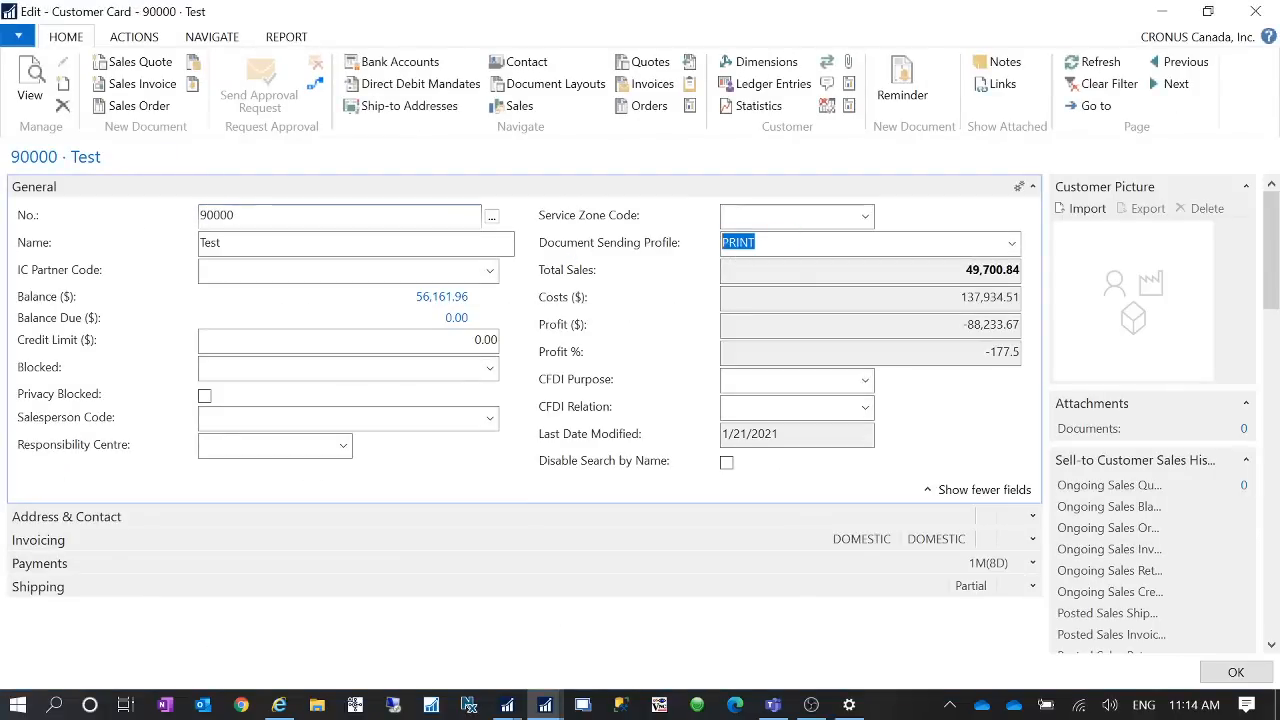
pyautogui.press('BackSpace')
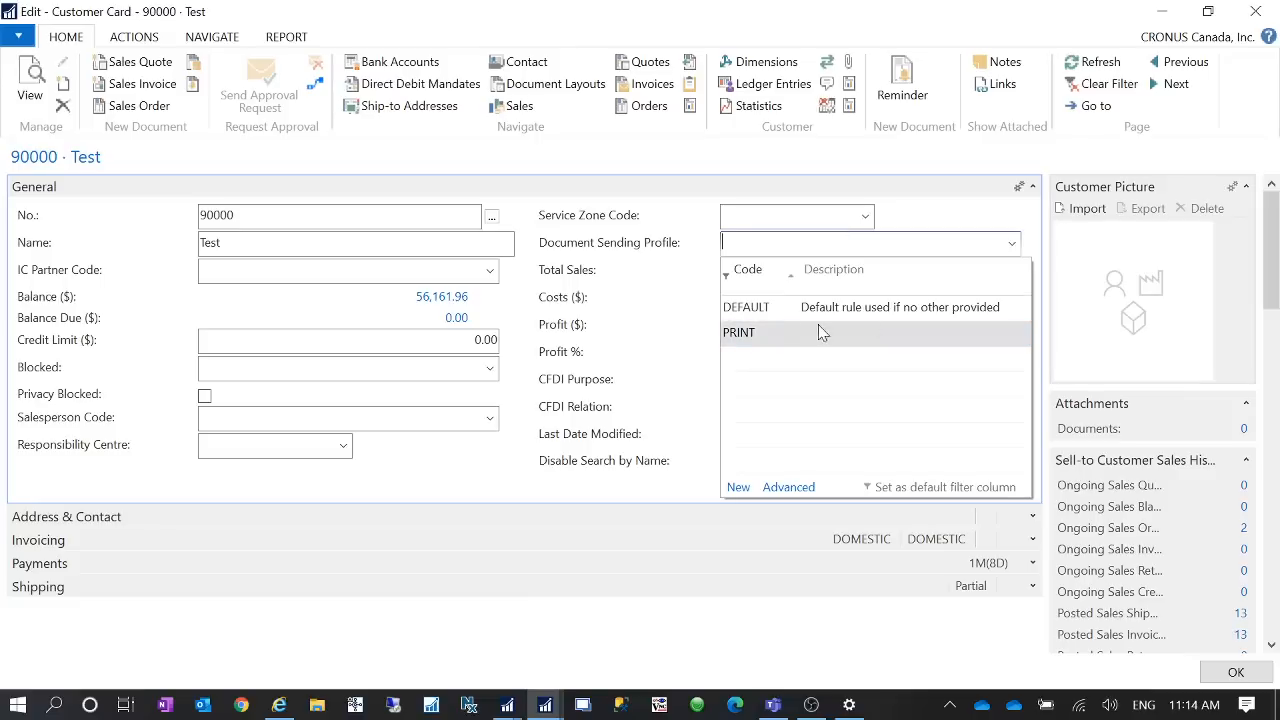
pyautogui.click(866, 310)
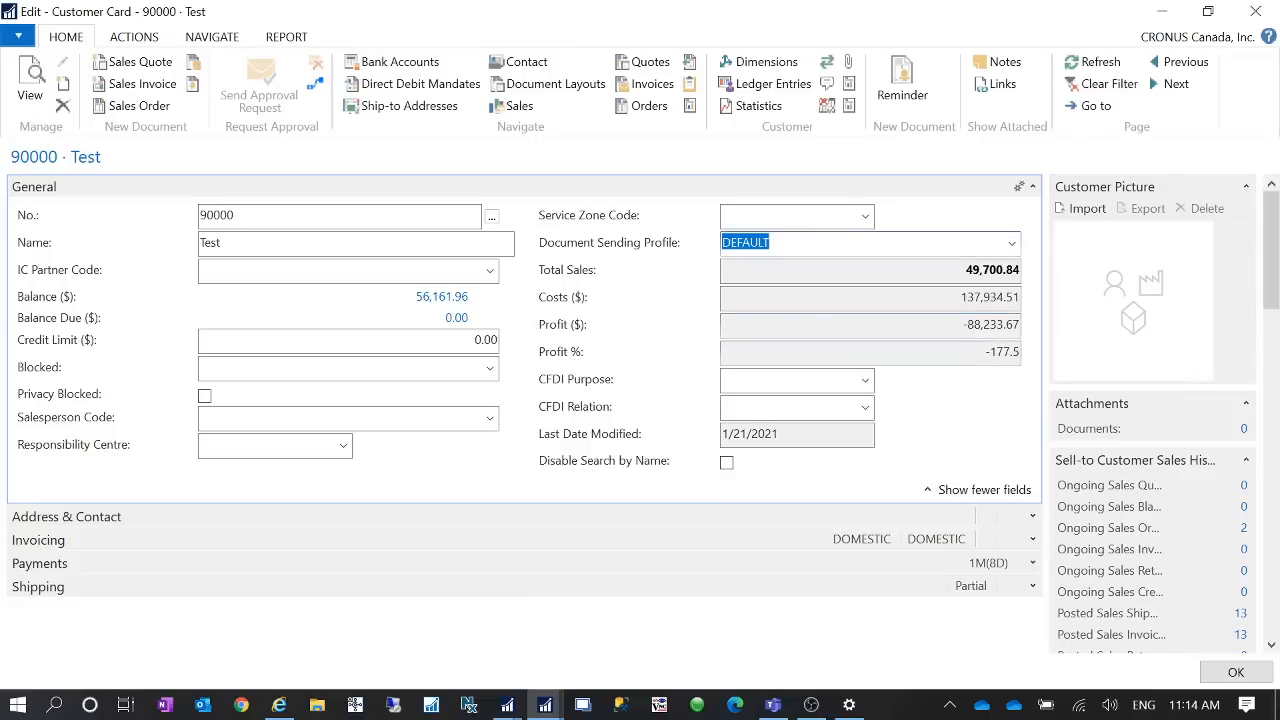
pyautogui.press('Tab')
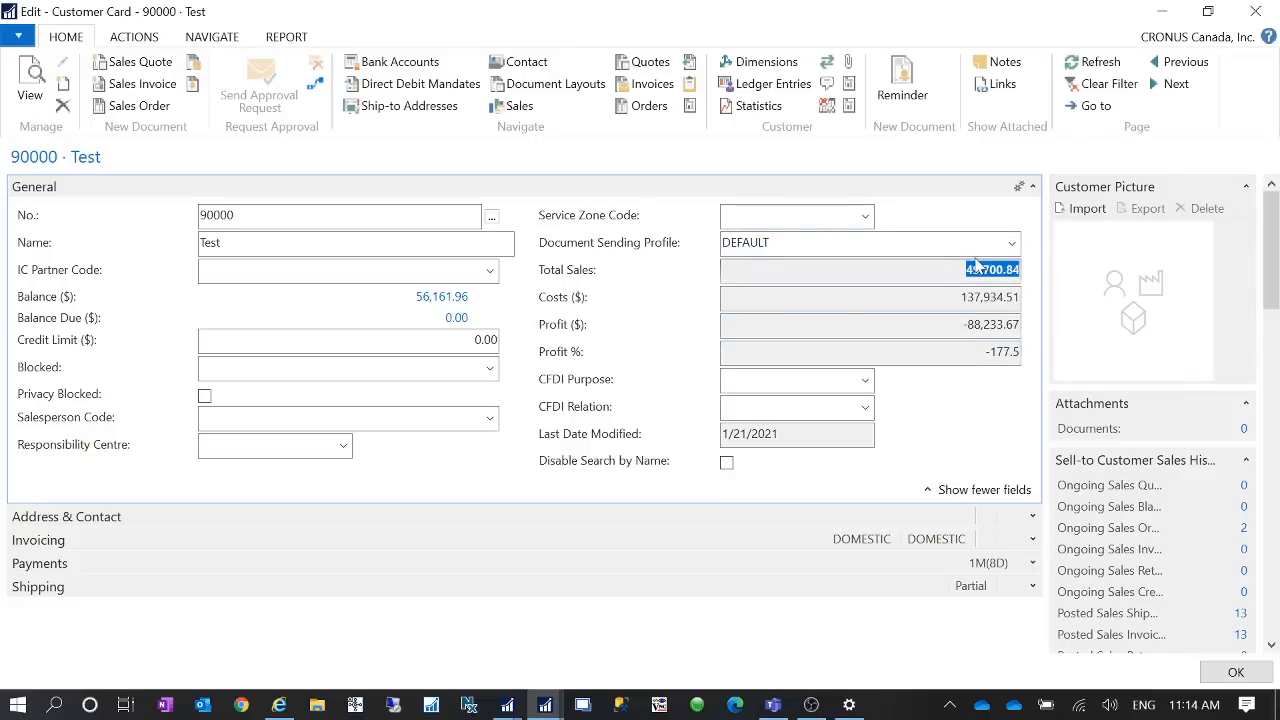
pyautogui.hotkey('shift', 'Tab')
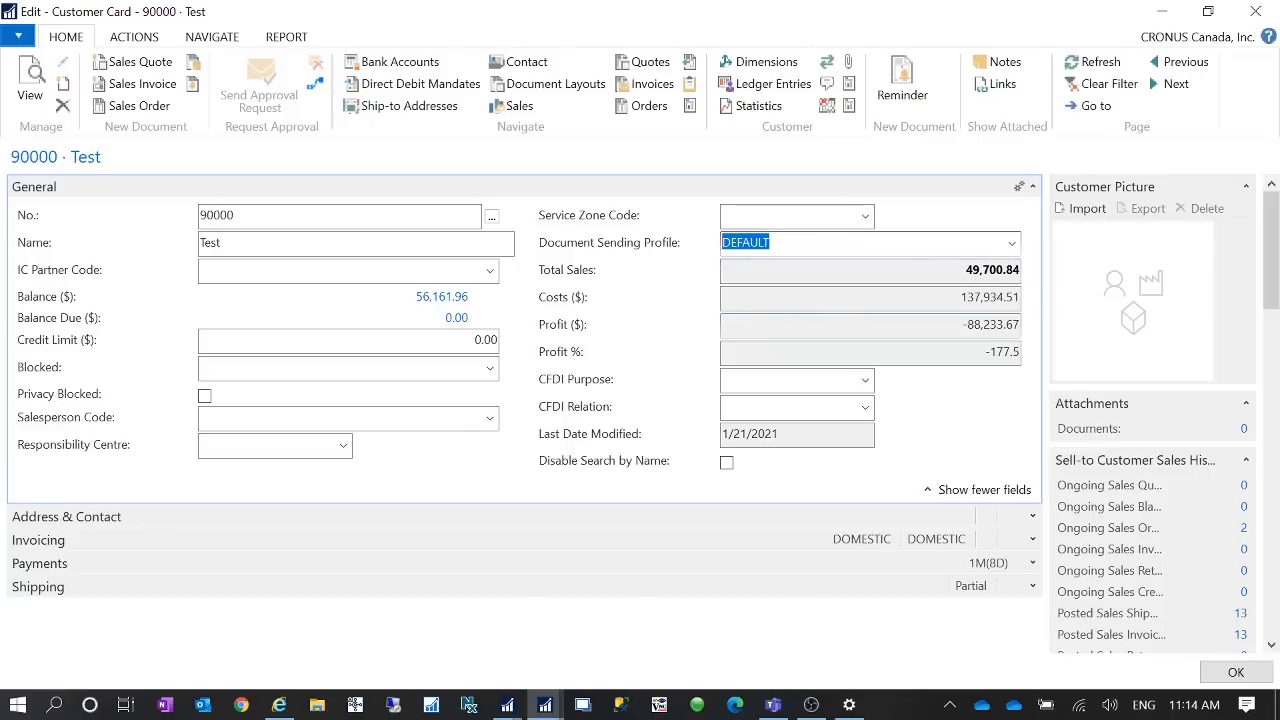
pyautogui.click(1012, 243)
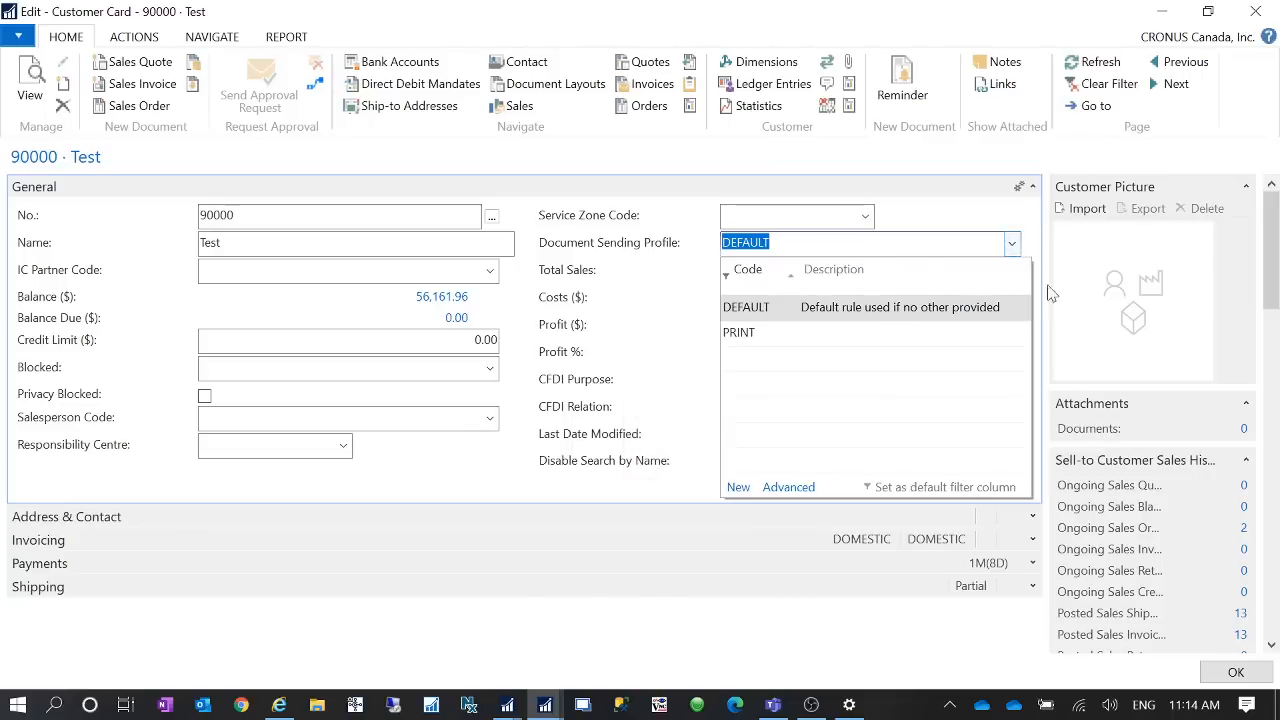
pyautogui.click(509, 569)
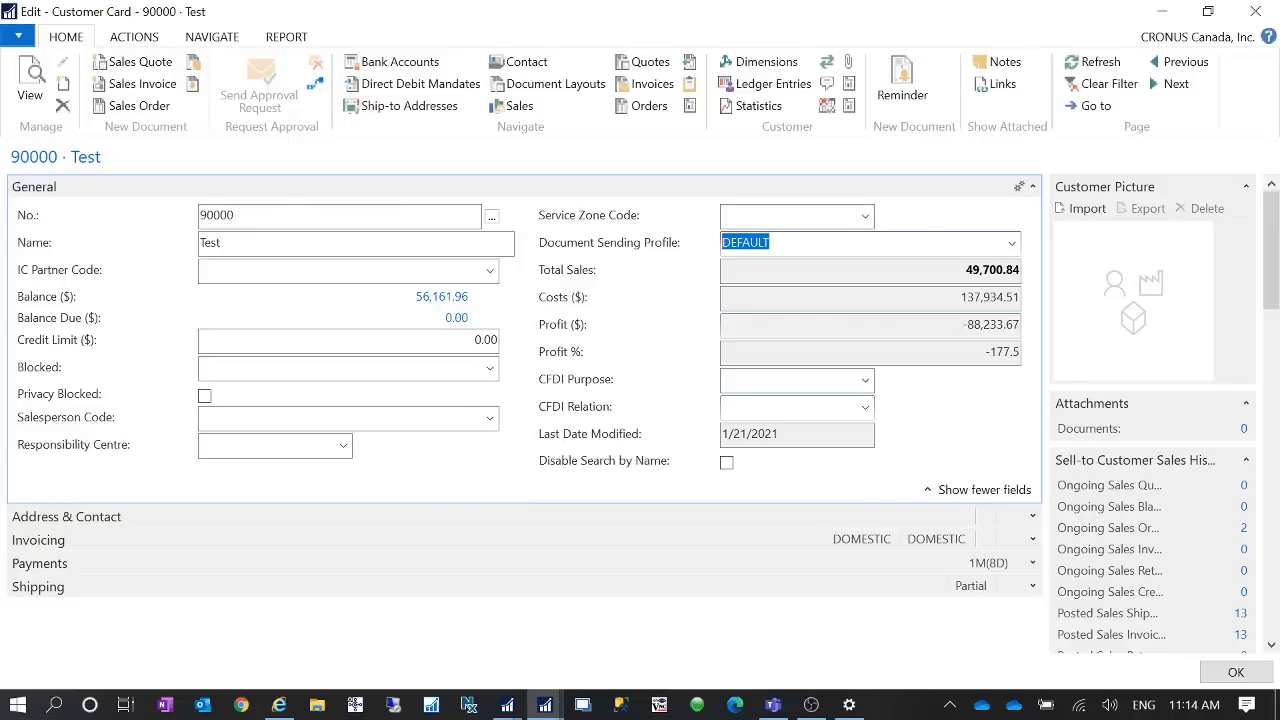
# - Open the Test customer's Document Layouts
pyautogui.moveTo(595, 440)
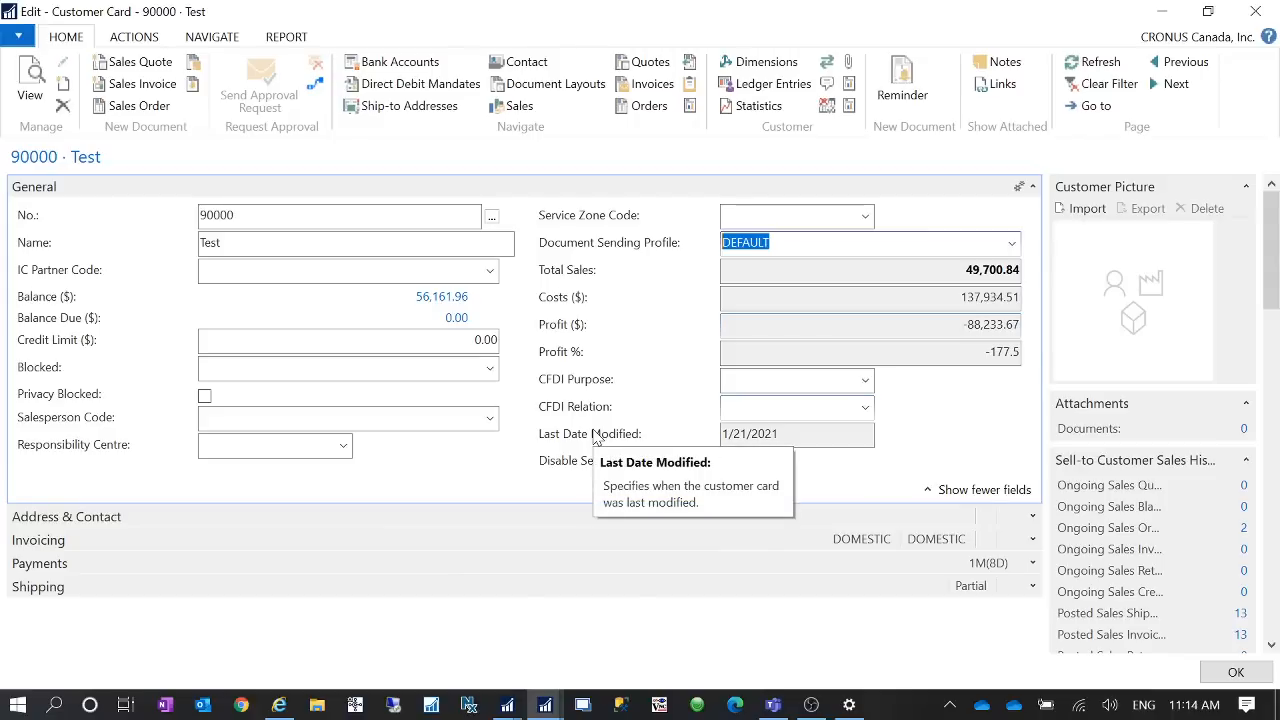
pyautogui.click(205, 38)
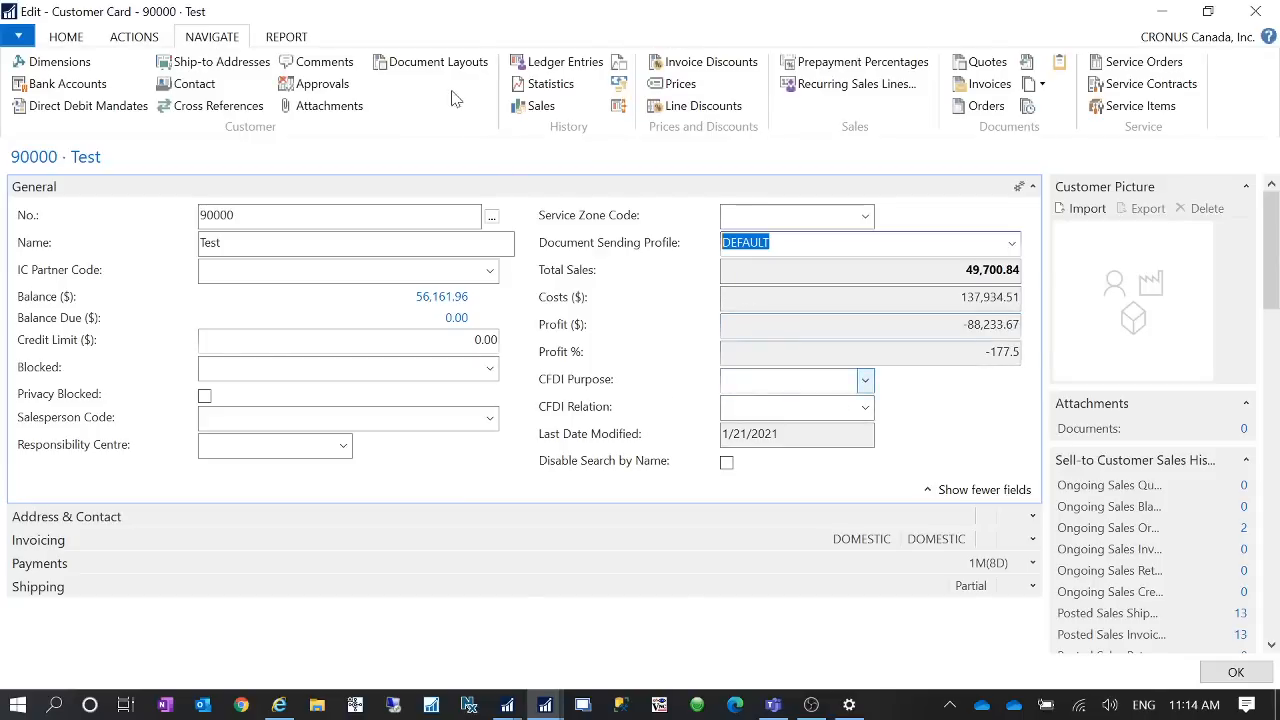
pyautogui.click(436, 62)
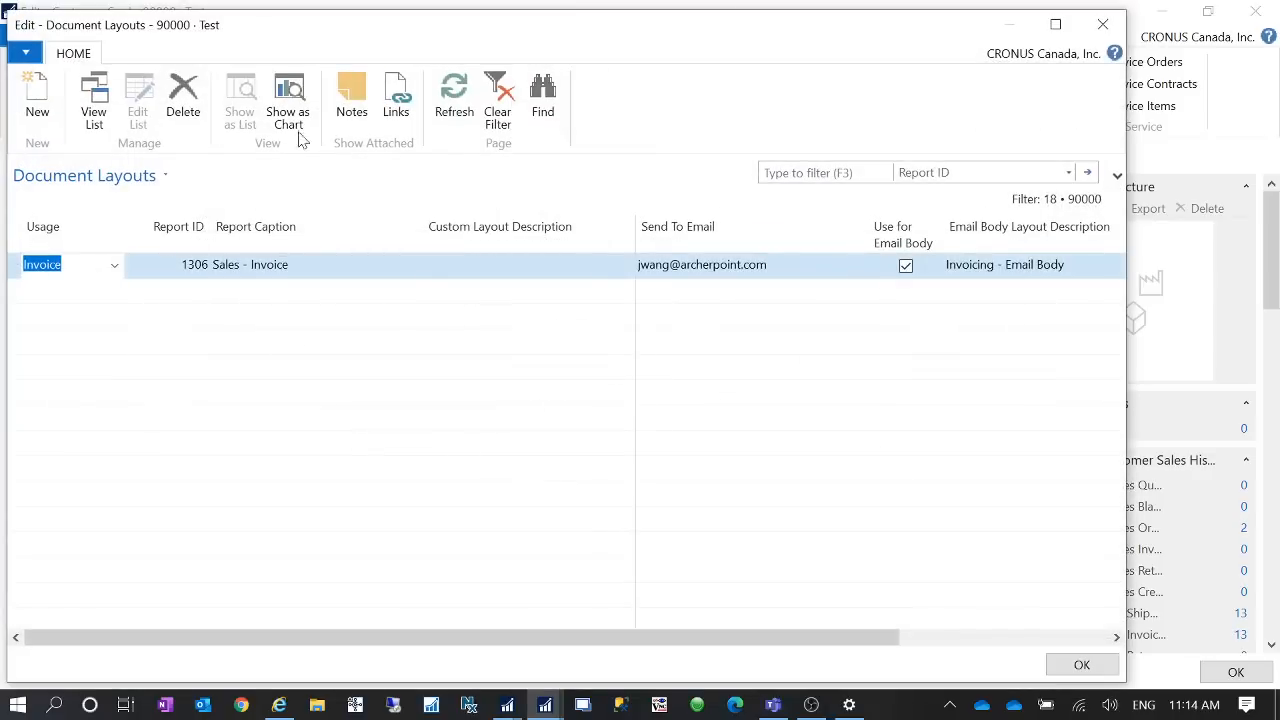
# - Review the Test customer's Sales - Invoice document layout and its email settings, then close the layouts window
pyautogui.moveTo(905, 40); pyautogui.dragTo(940, 62)
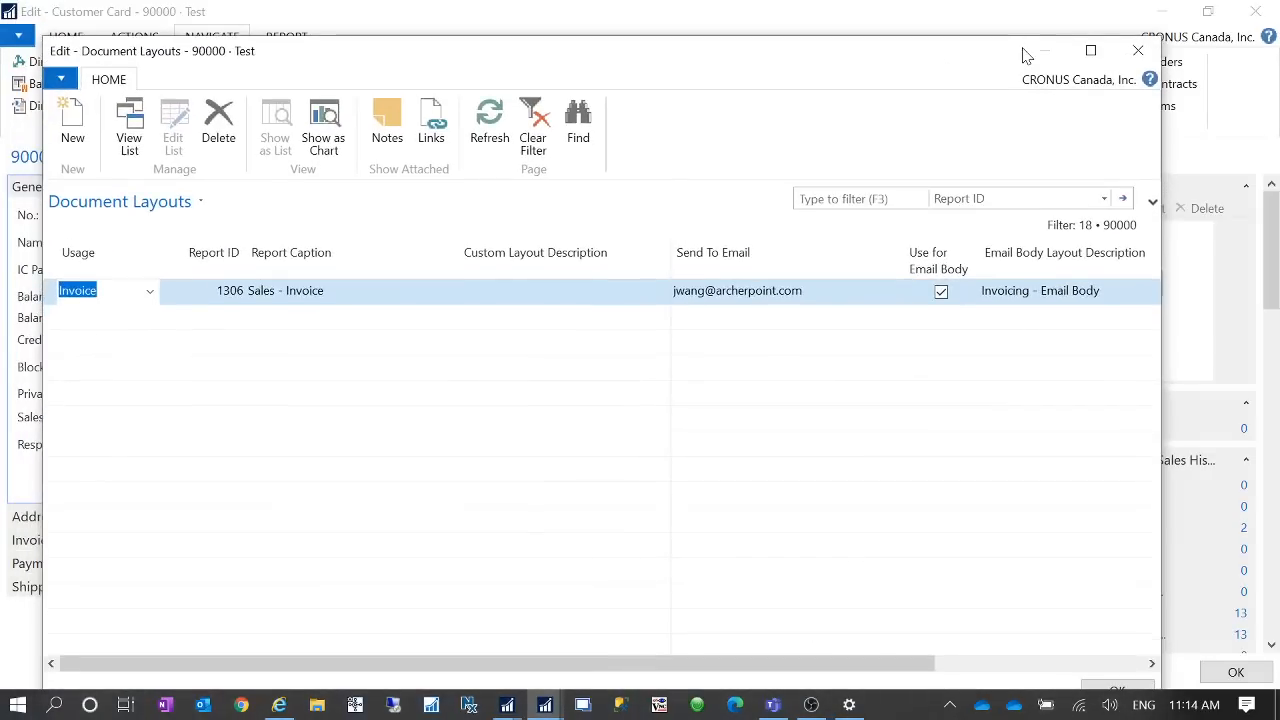
pyautogui.click(1090, 50)
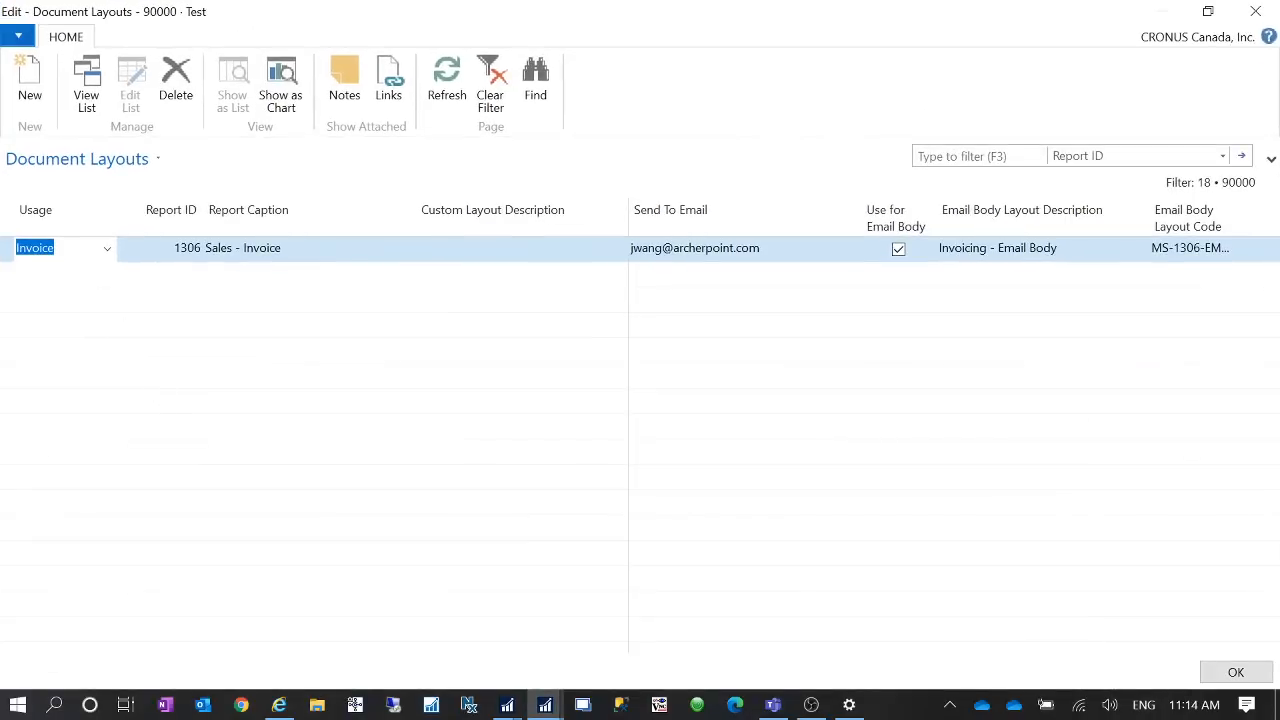
pyautogui.click(106, 251)
pyautogui.click(107, 254)
pyautogui.click(189, 254)
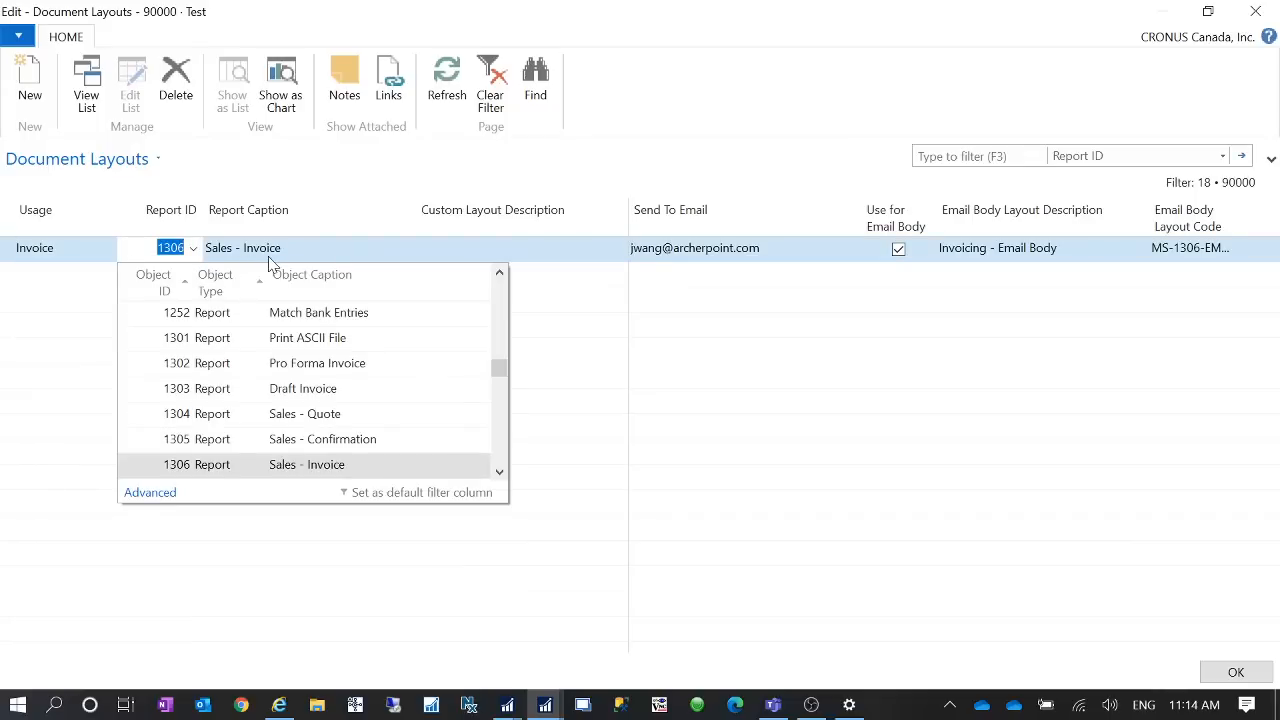
pyautogui.click(691, 251)
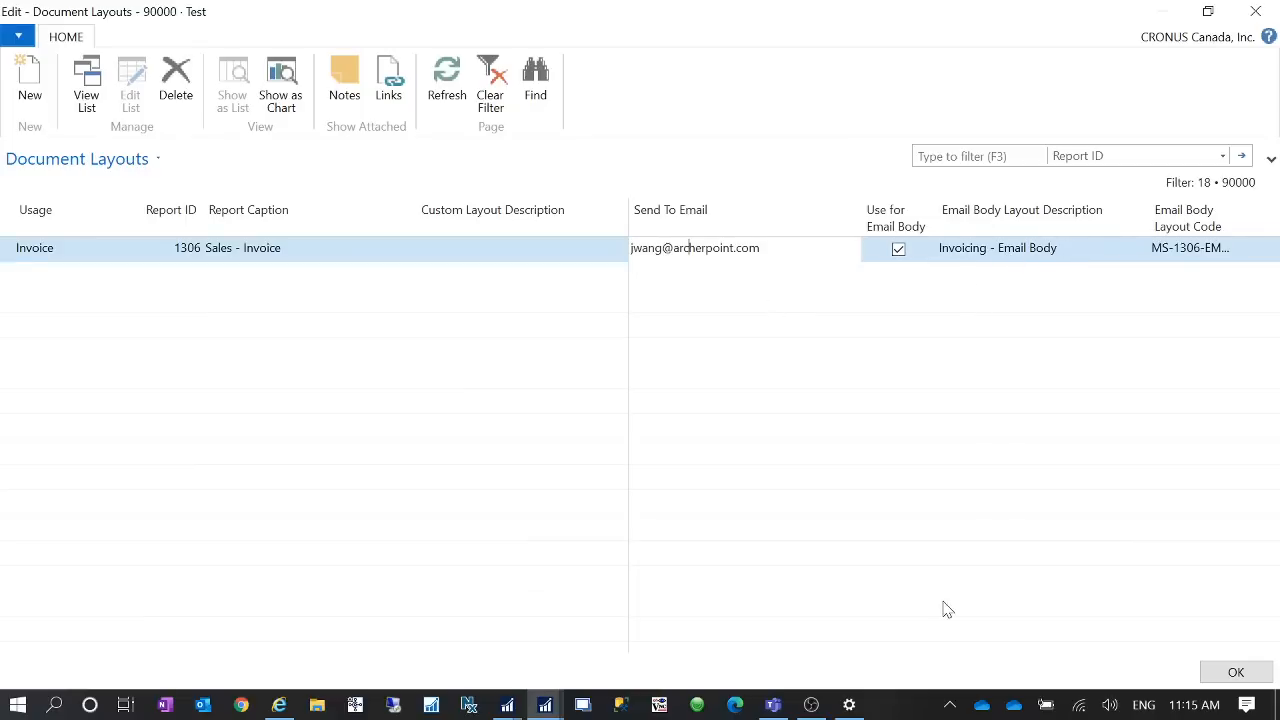
pyautogui.click(1236, 672)
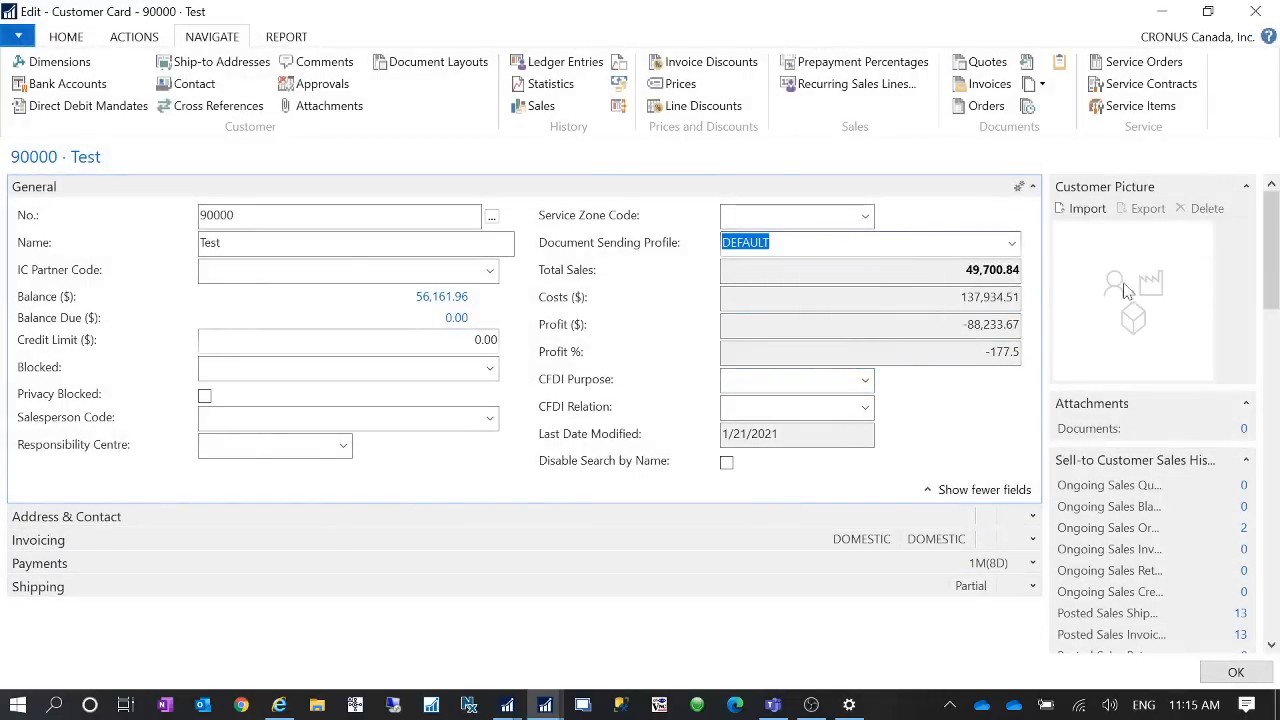
# - Close the customer card and open the Sales Orders list through the search
pyautogui.press('Escape')
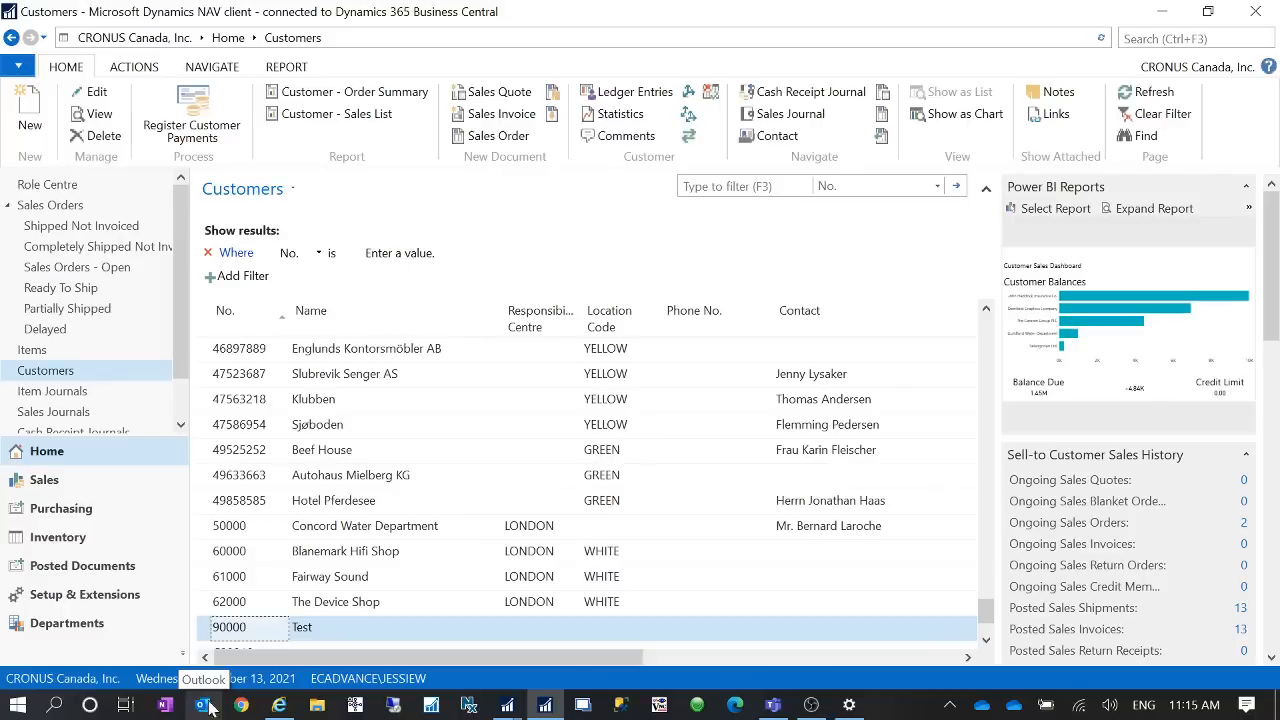
pyautogui.click(1180, 39)
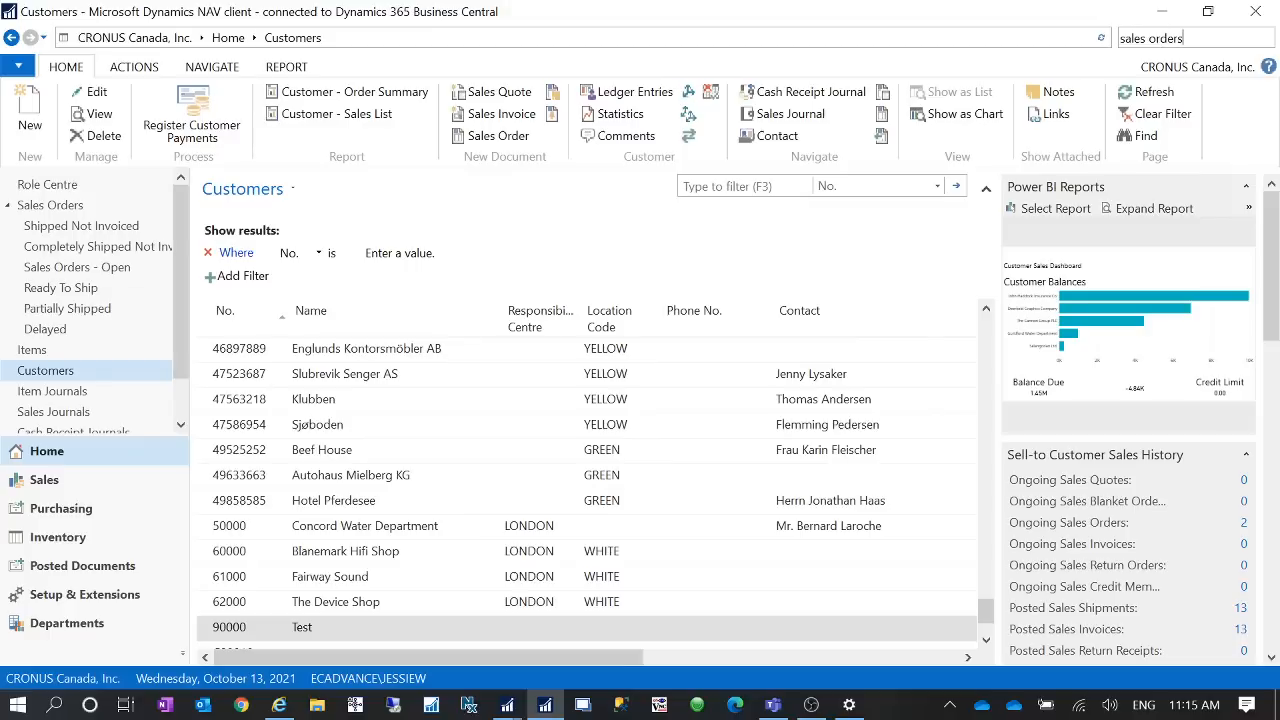
pyautogui.press('Return')
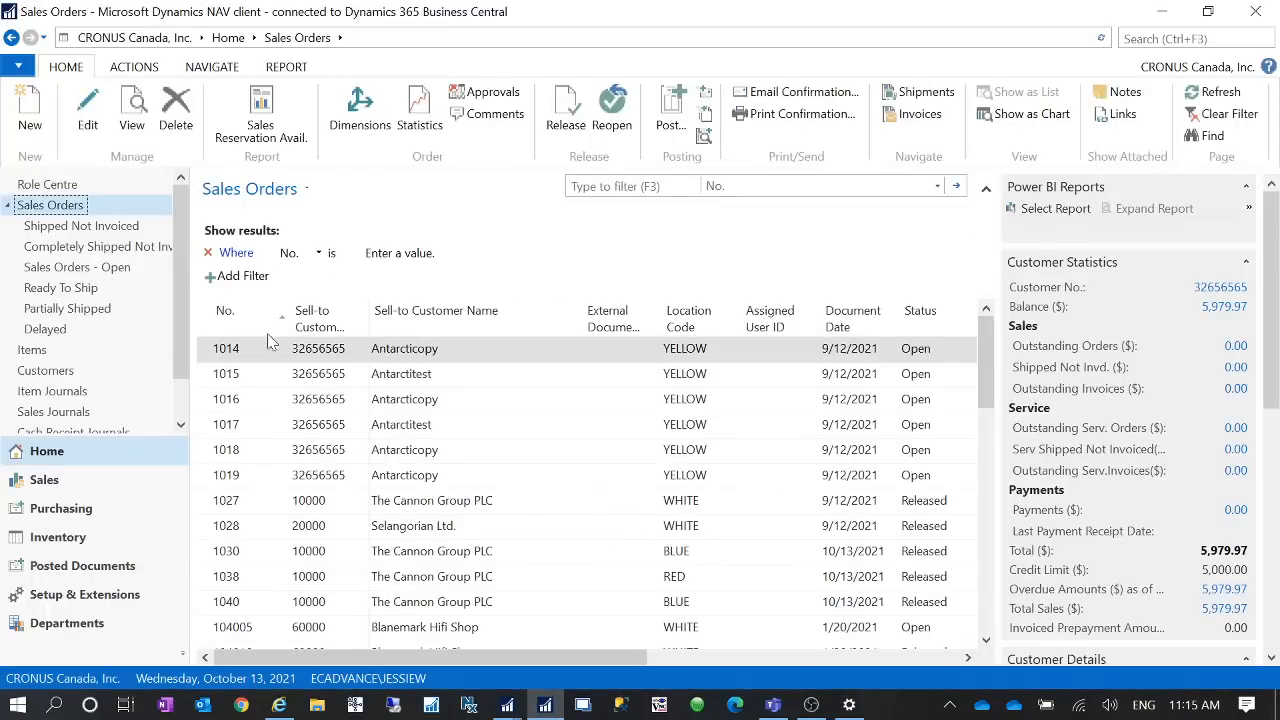
# - Create a new sales order for customer 90000
pyautogui.click(29, 118)
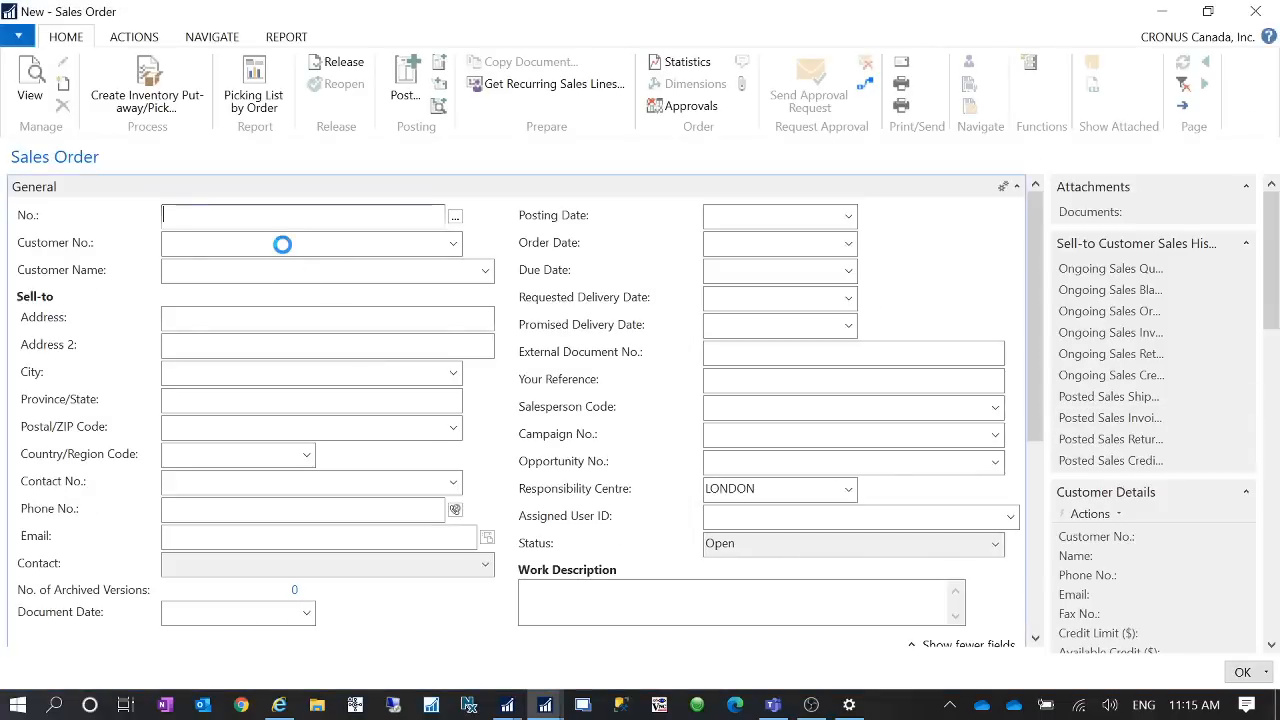
pyautogui.click(285, 243)
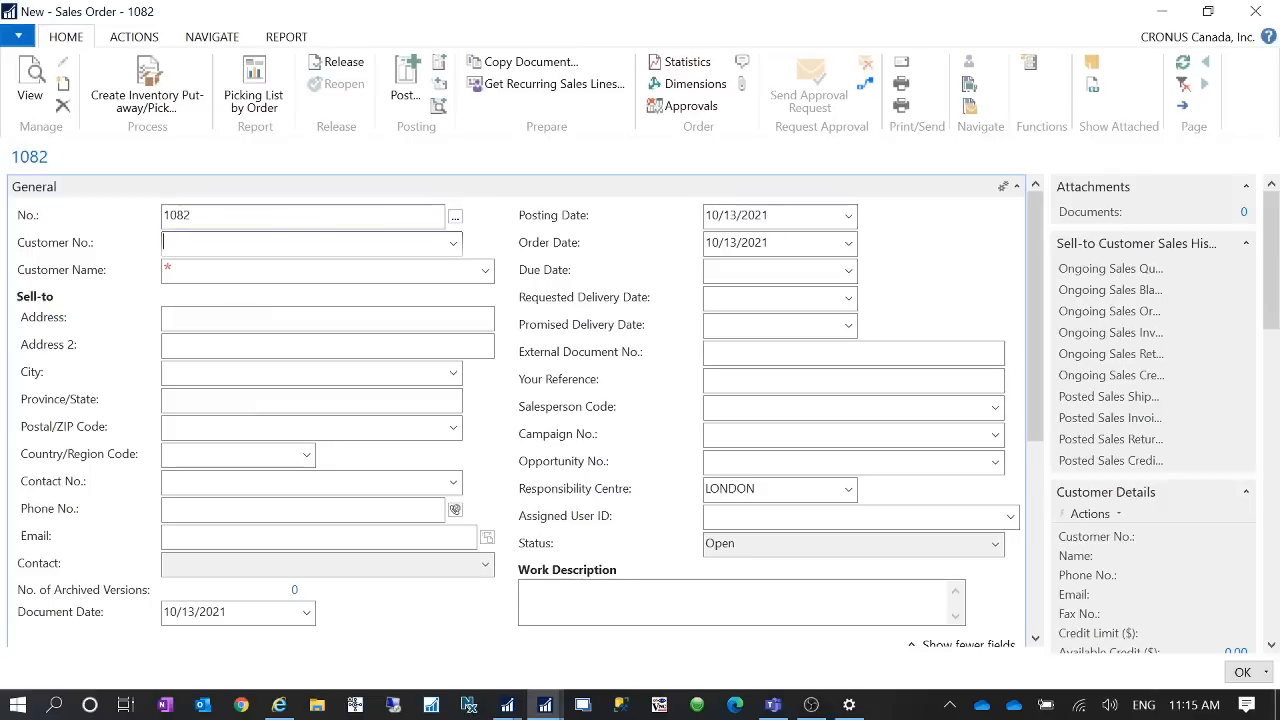
pyautogui.write('90000')
pyautogui.press('Tab')
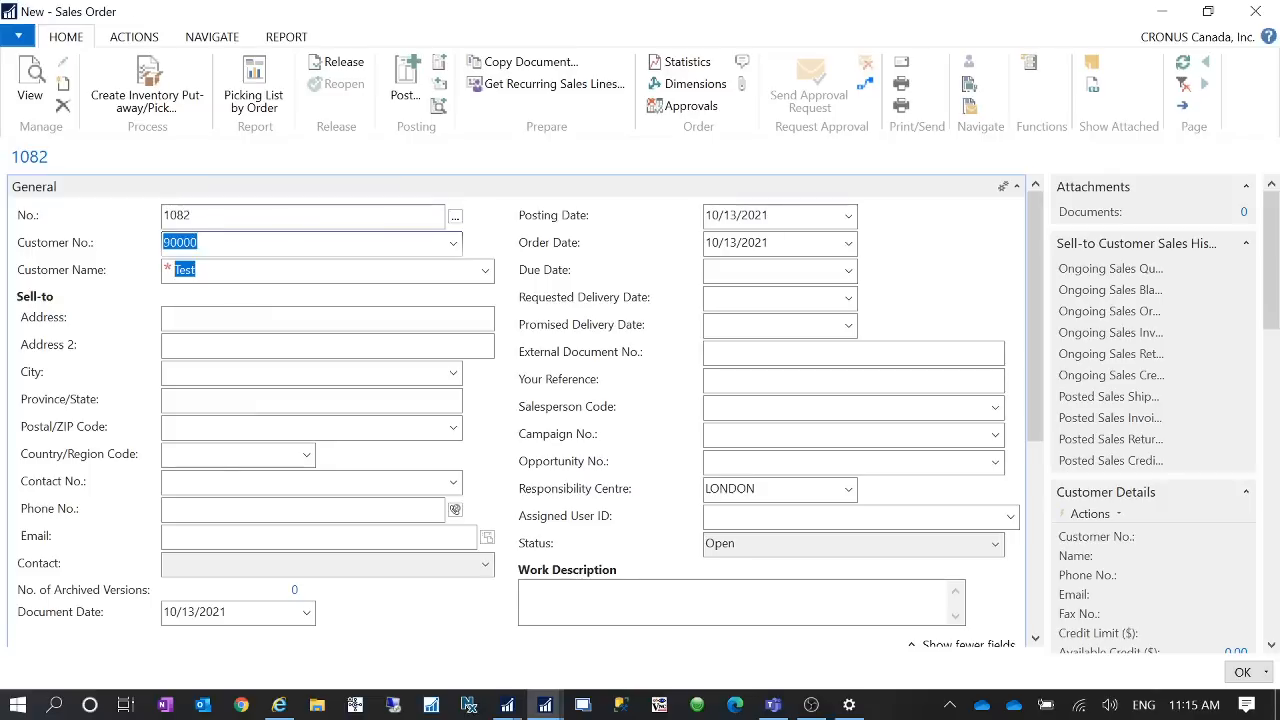
# - Add an item line for item 1000 at location BLUE with quantity 1
pyautogui.scroll(-4, 100, 410)
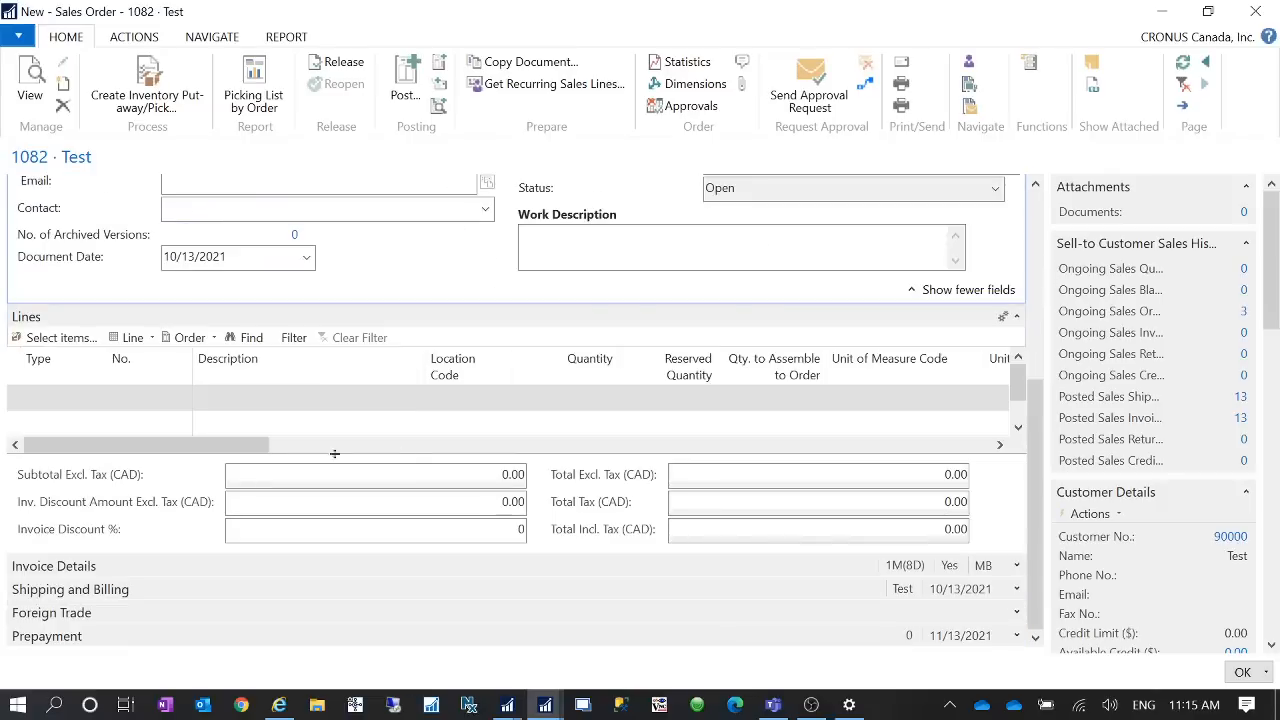
pyautogui.click(82, 405)
pyautogui.write('ite')
pyautogui.press('Tab')
pyautogui.write('1000')
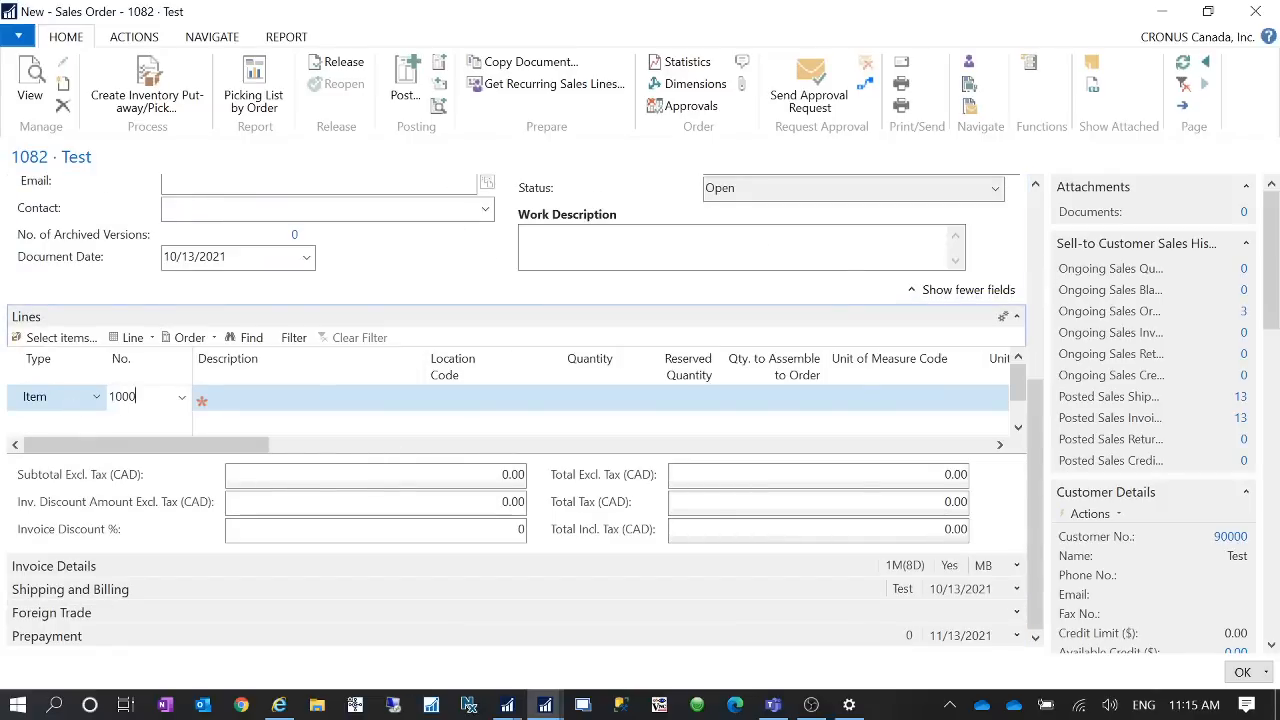
pyautogui.press('Tab')
pyautogui.press('Tab')
pyautogui.write('blue')
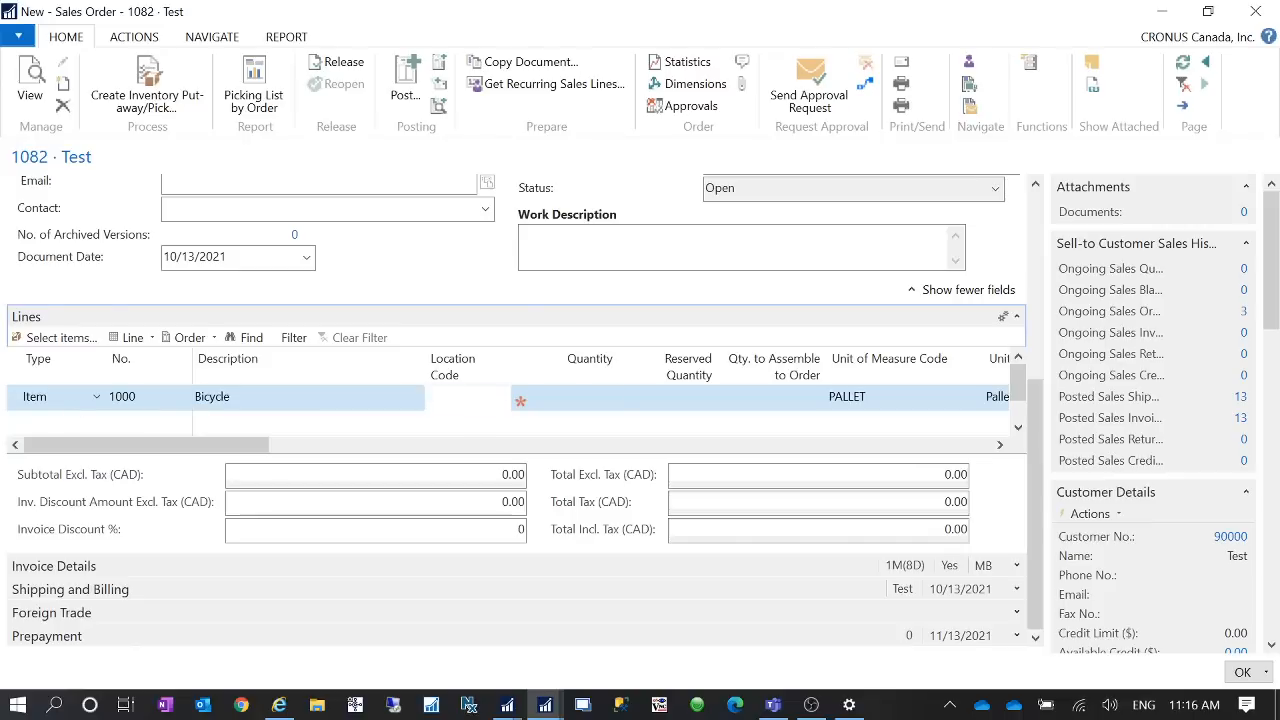
pyautogui.press('Tab')
pyautogui.write('1')
pyautogui.press('Tab')
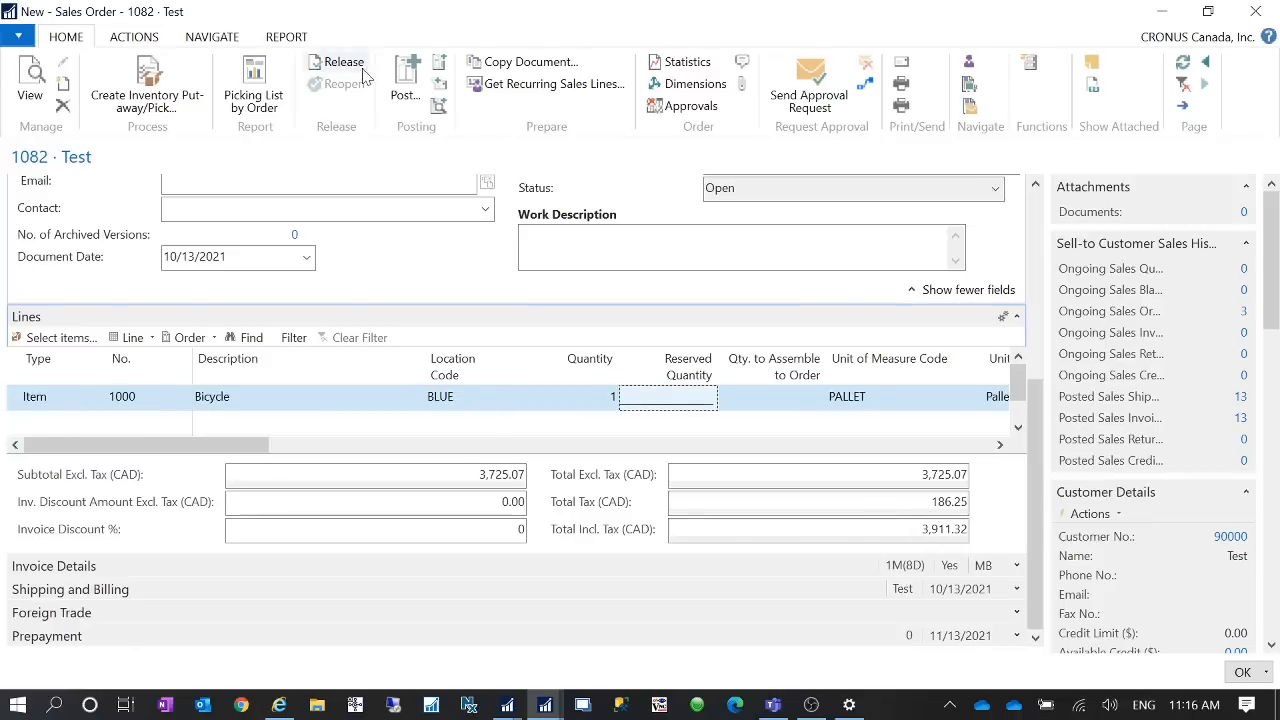
# - Post the sales order with the Ship option
pyautogui.click(405, 80)
pyautogui.click(586, 323)
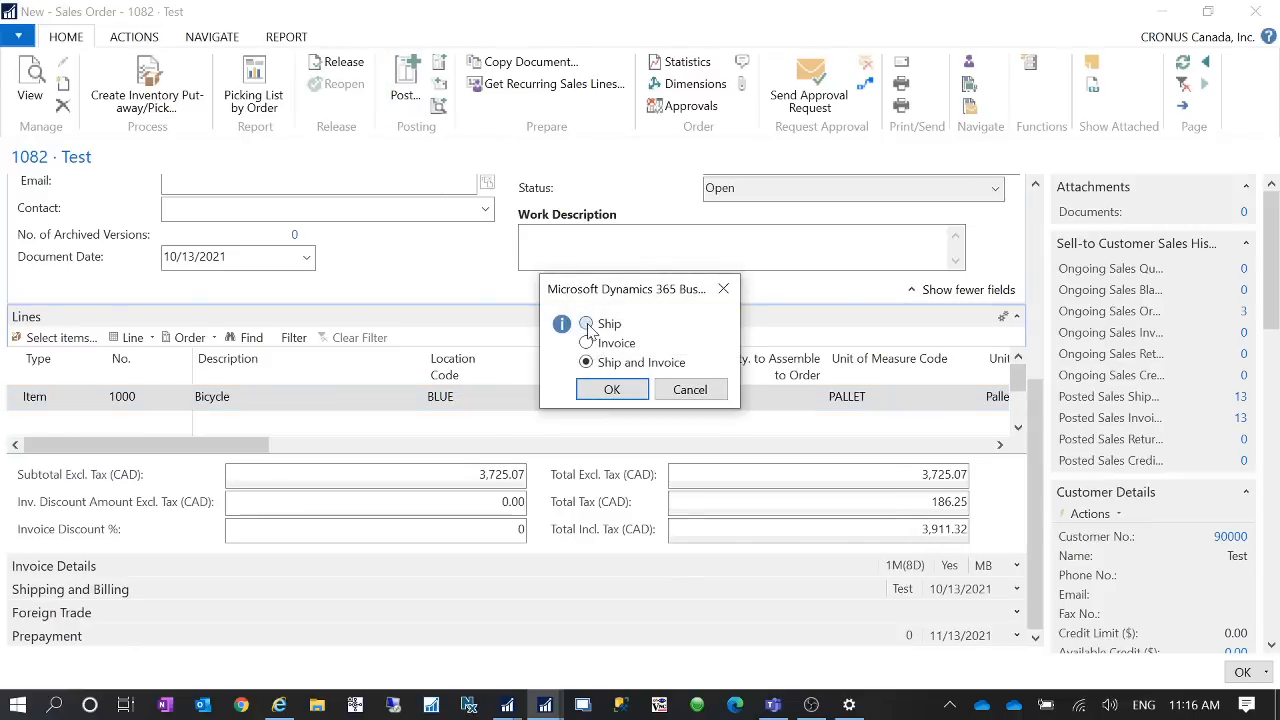
pyautogui.click(611, 389)
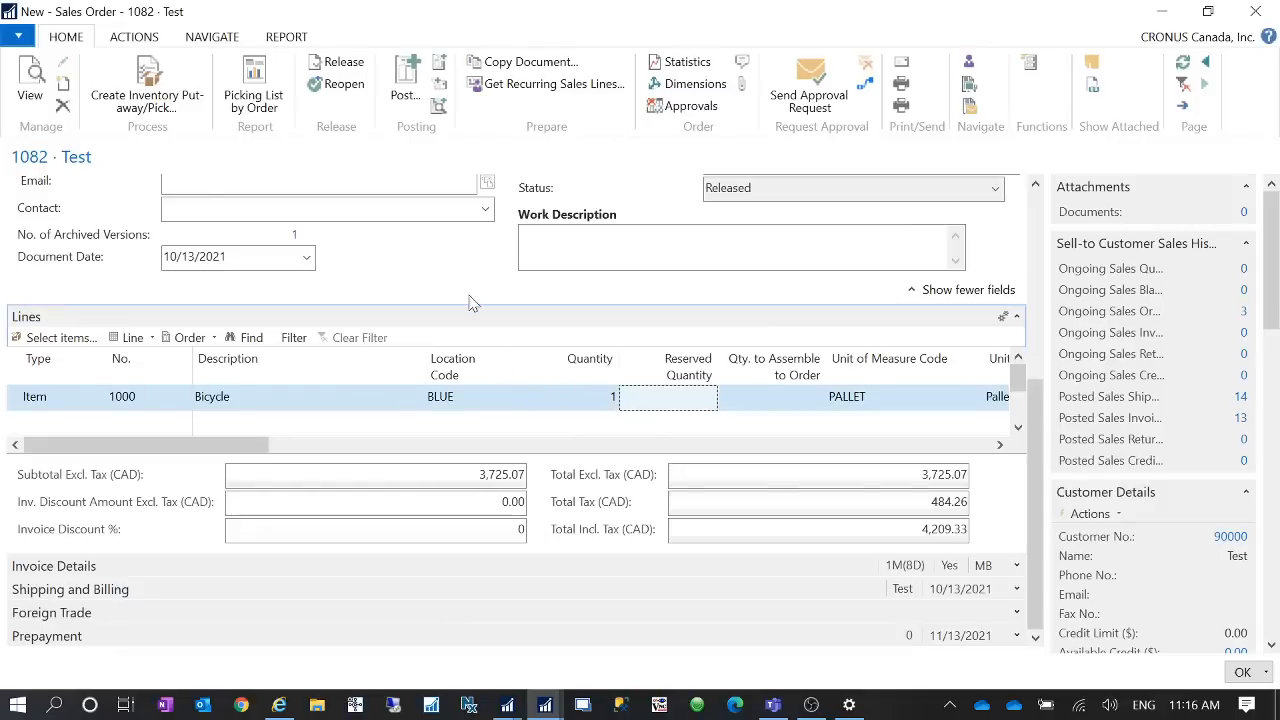
# - Post and send the order with the Invoice option, accepting the prefilled Send Email dialog
pyautogui.click(439, 84)
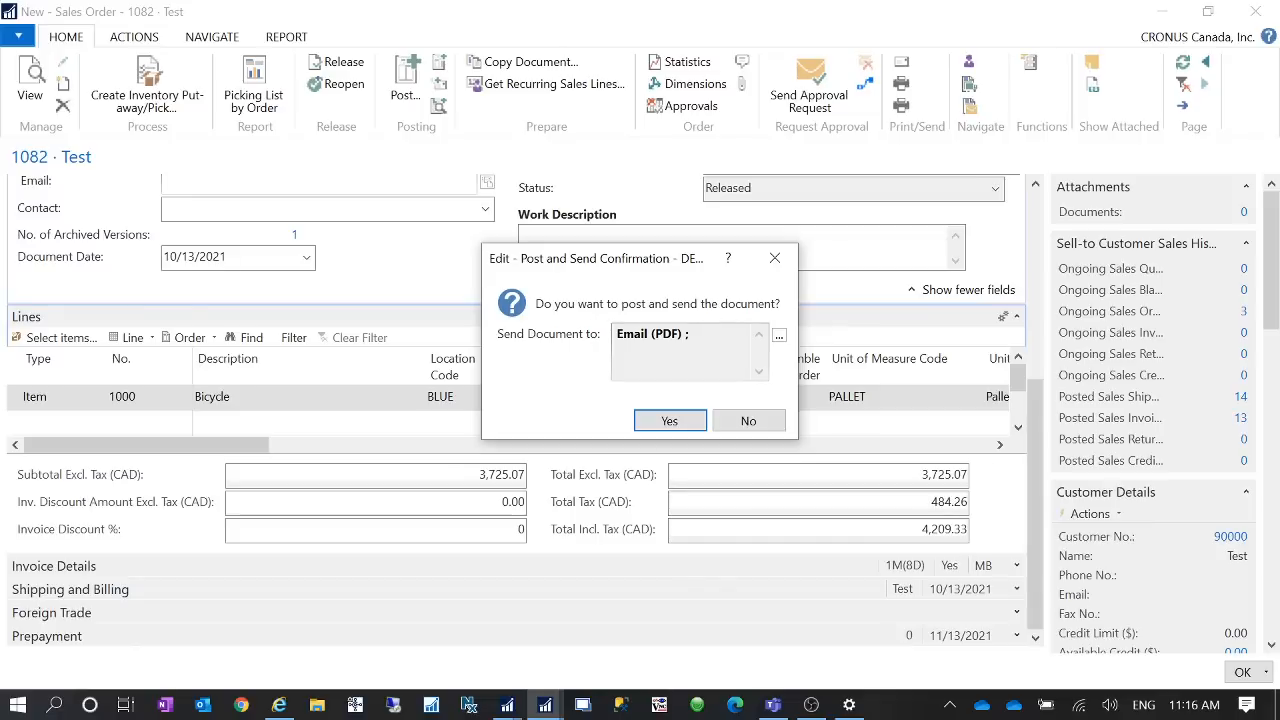
pyautogui.click(667, 419)
pyautogui.click(586, 343)
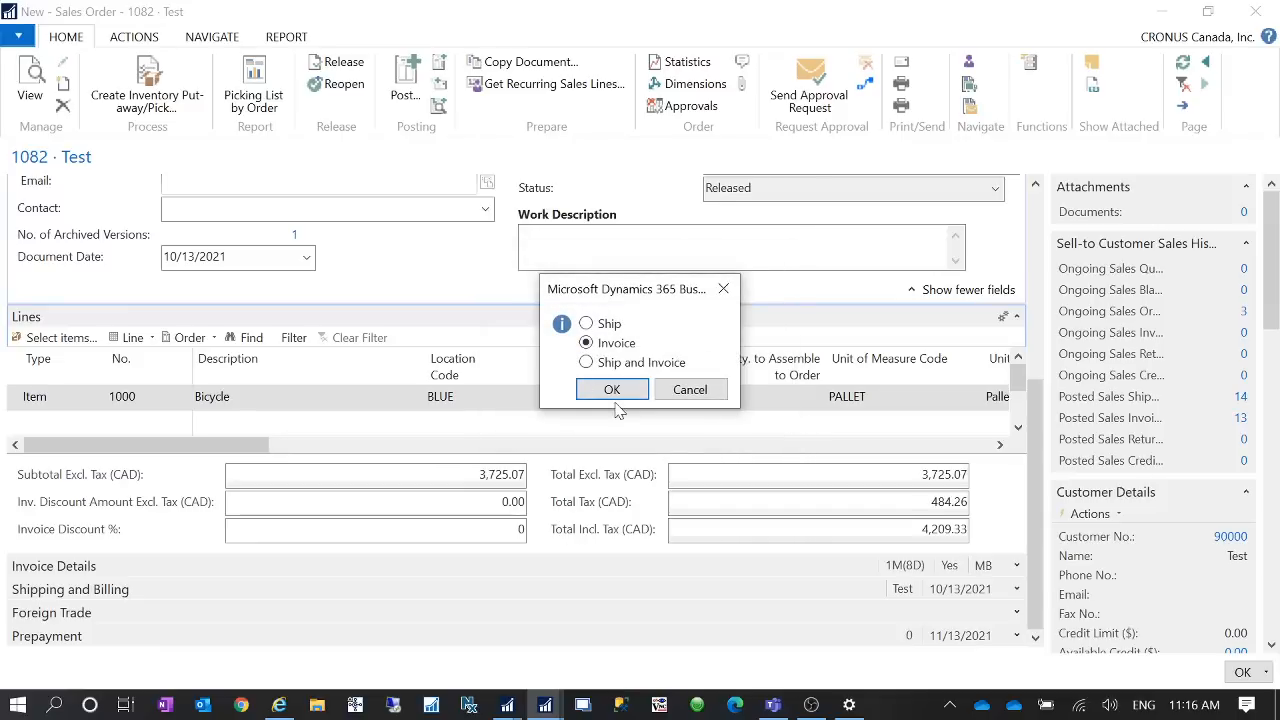
pyautogui.click(612, 390)
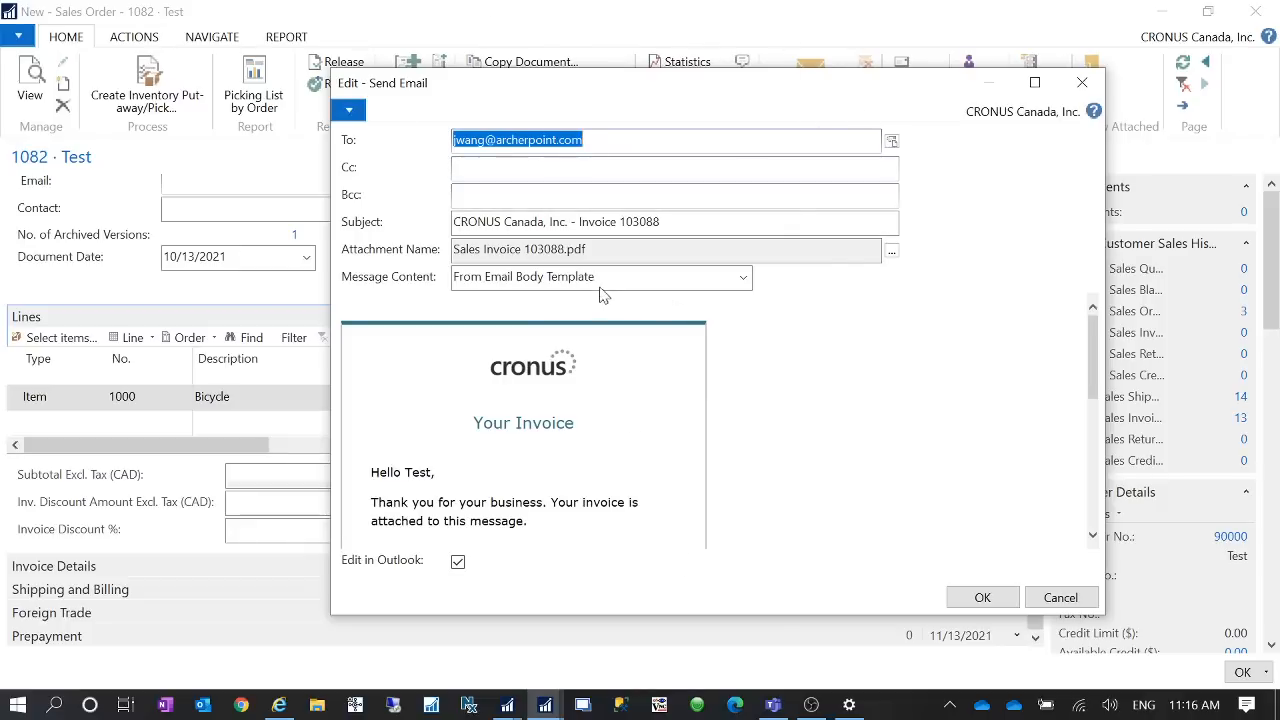
pyautogui.click(978, 598)
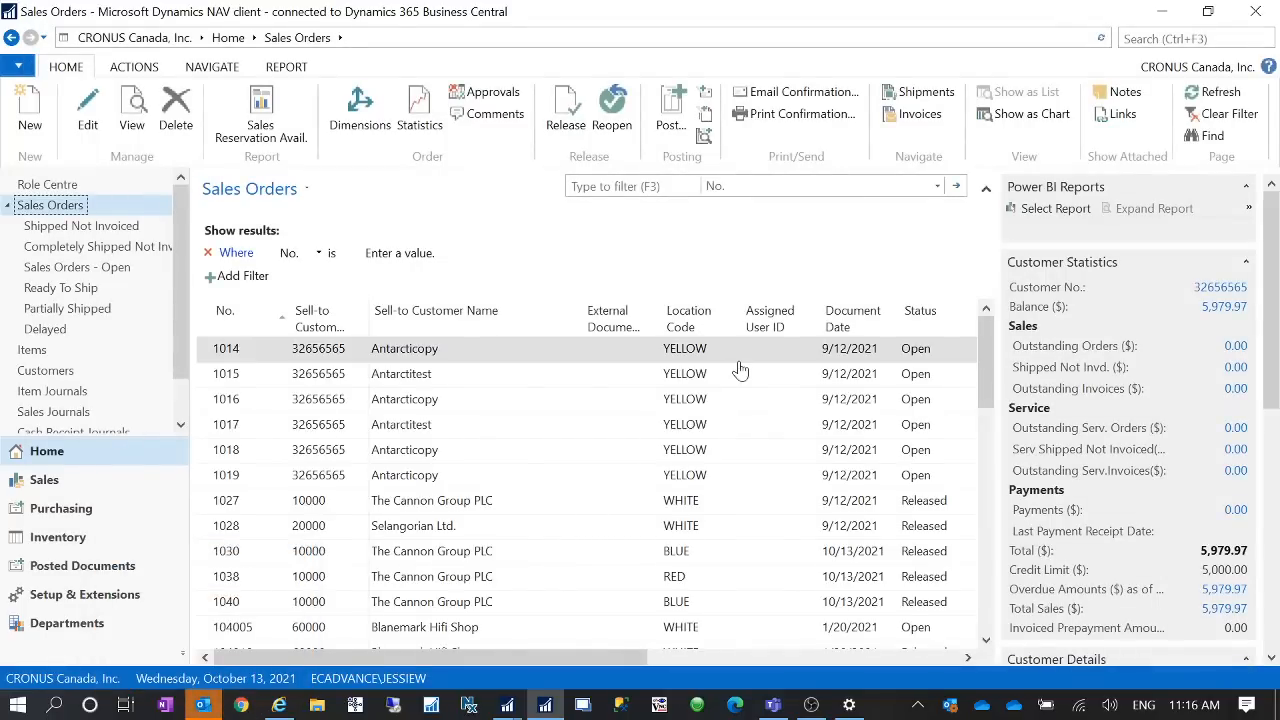
# - Switch to Outlook, send the generated invoice email, and minimize Outlook
pyautogui.click(203, 705)
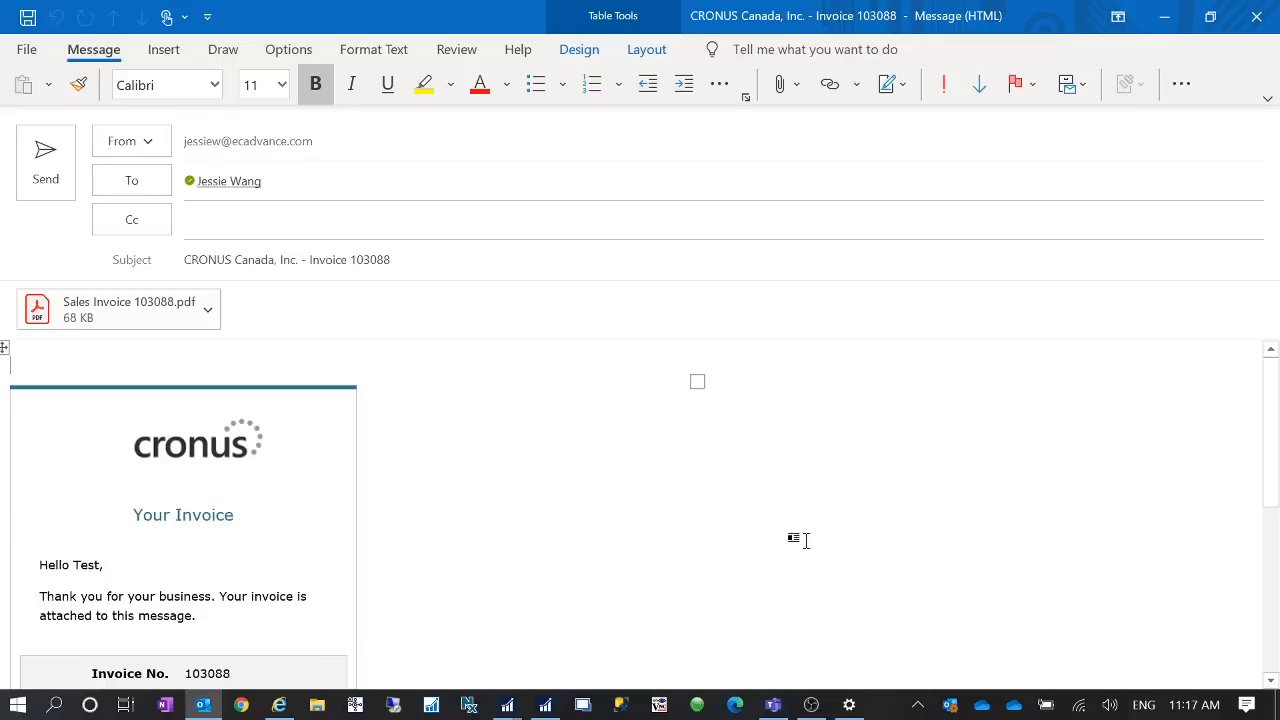
pyautogui.click(62, 182)
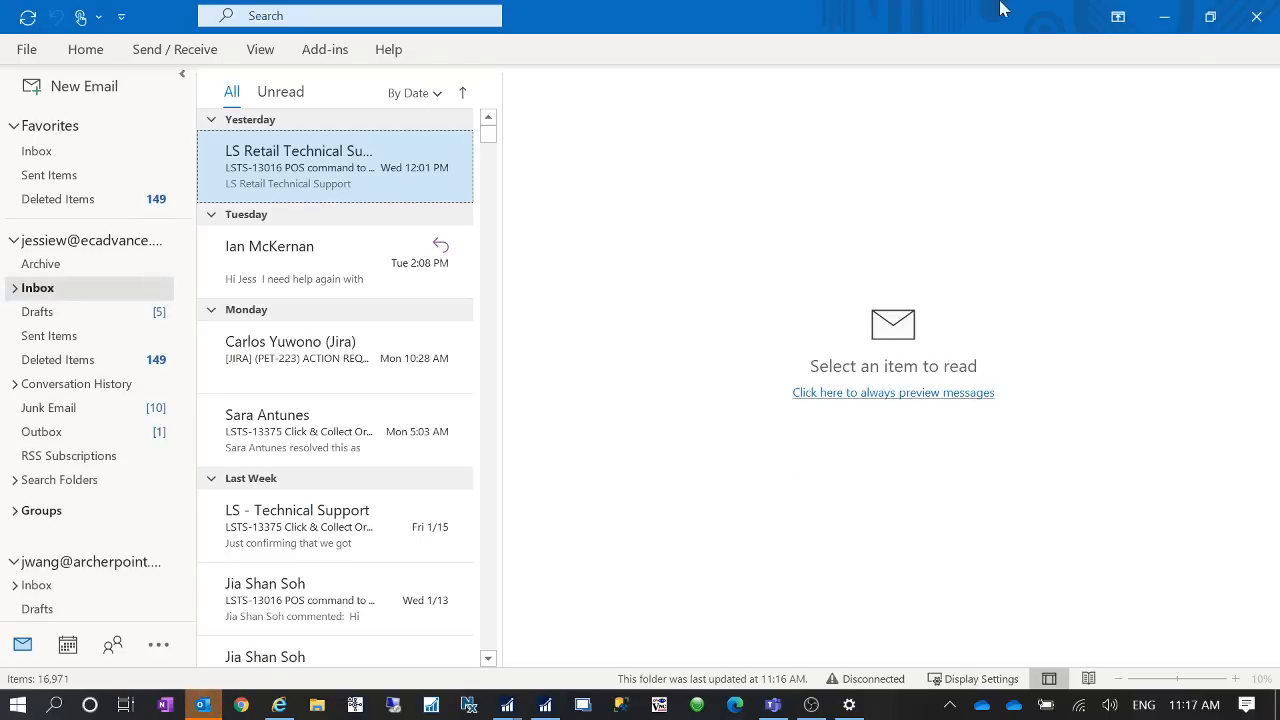
pyautogui.click(1166, 18)
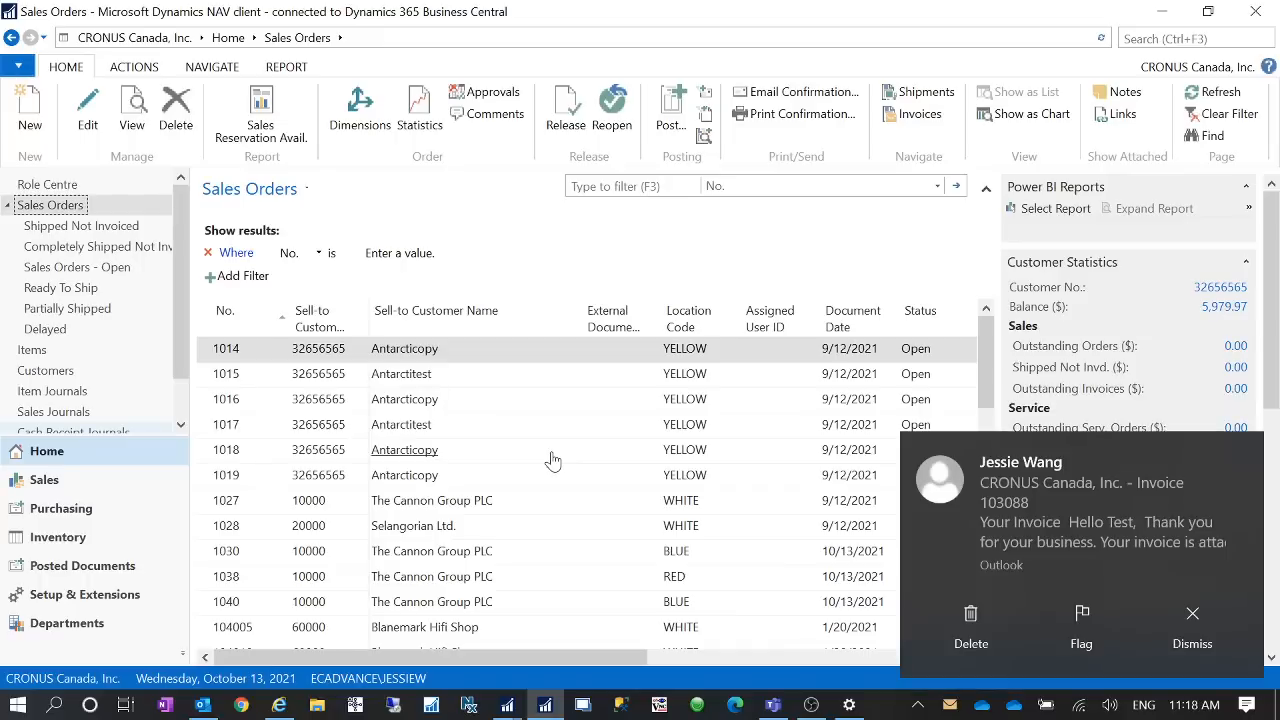
pyautogui.click(1188, 622)
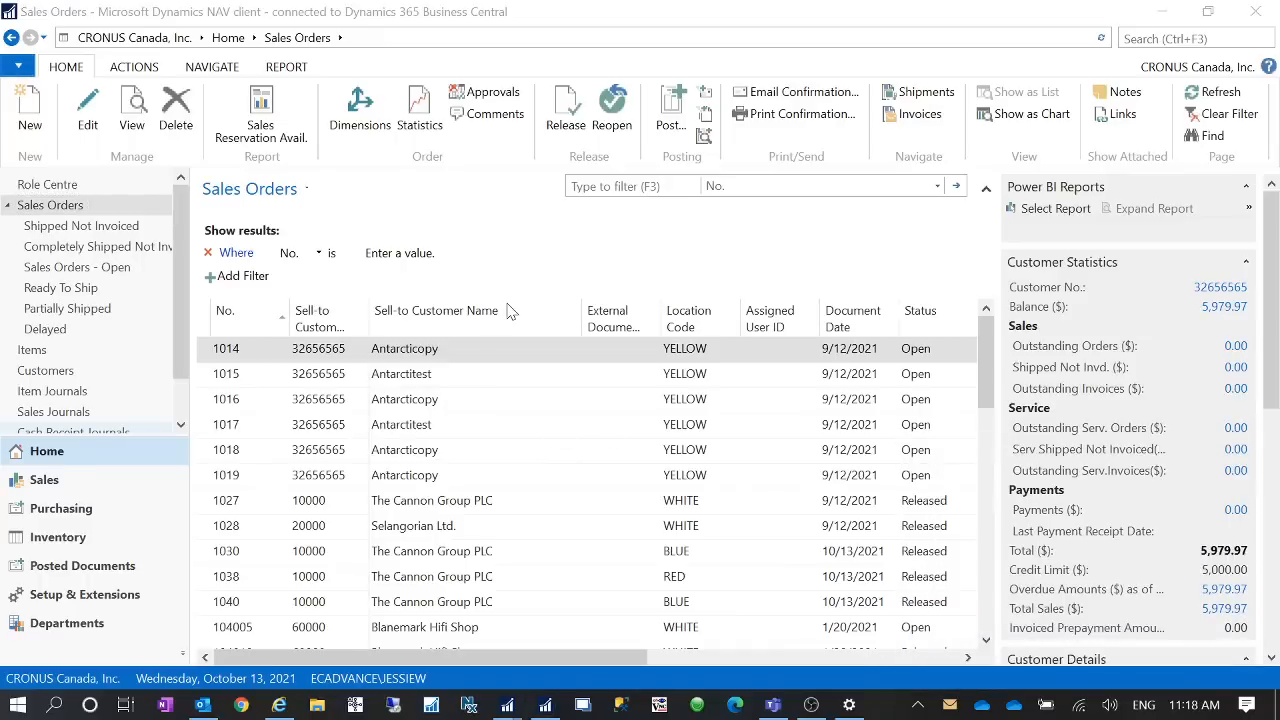
pyautogui.moveTo(620, 342)
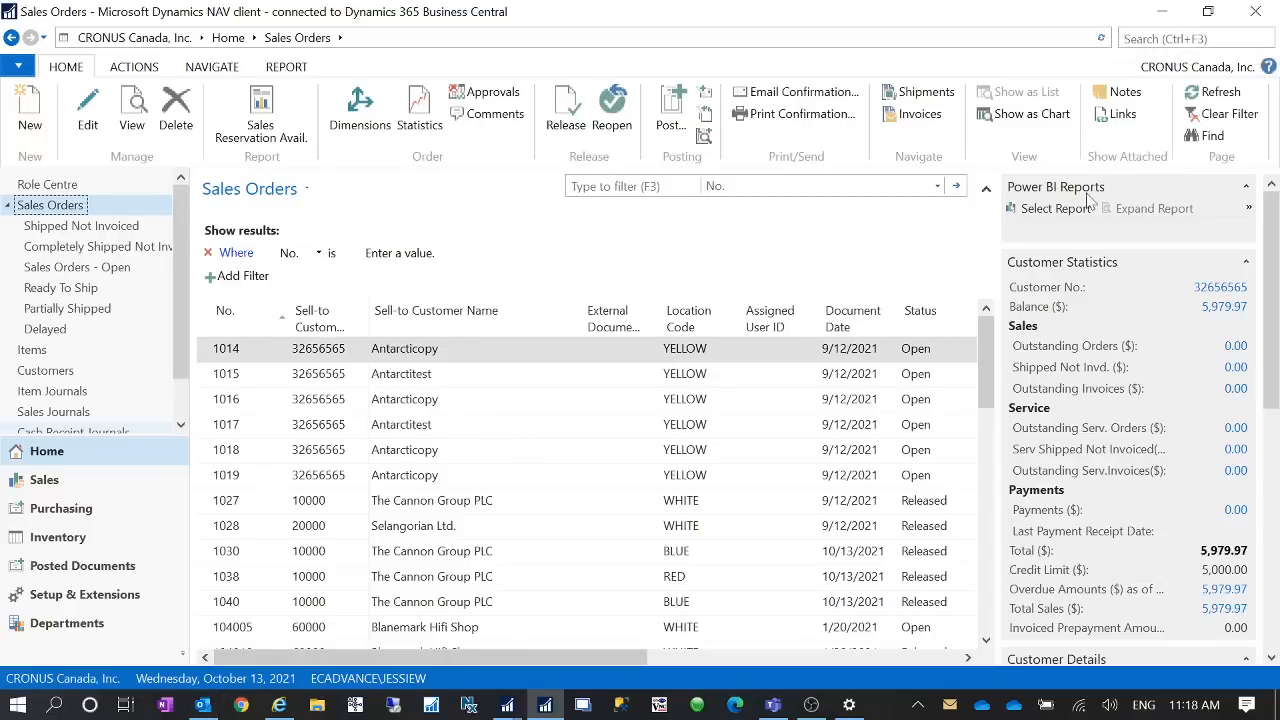
pyautogui.click(203, 705)
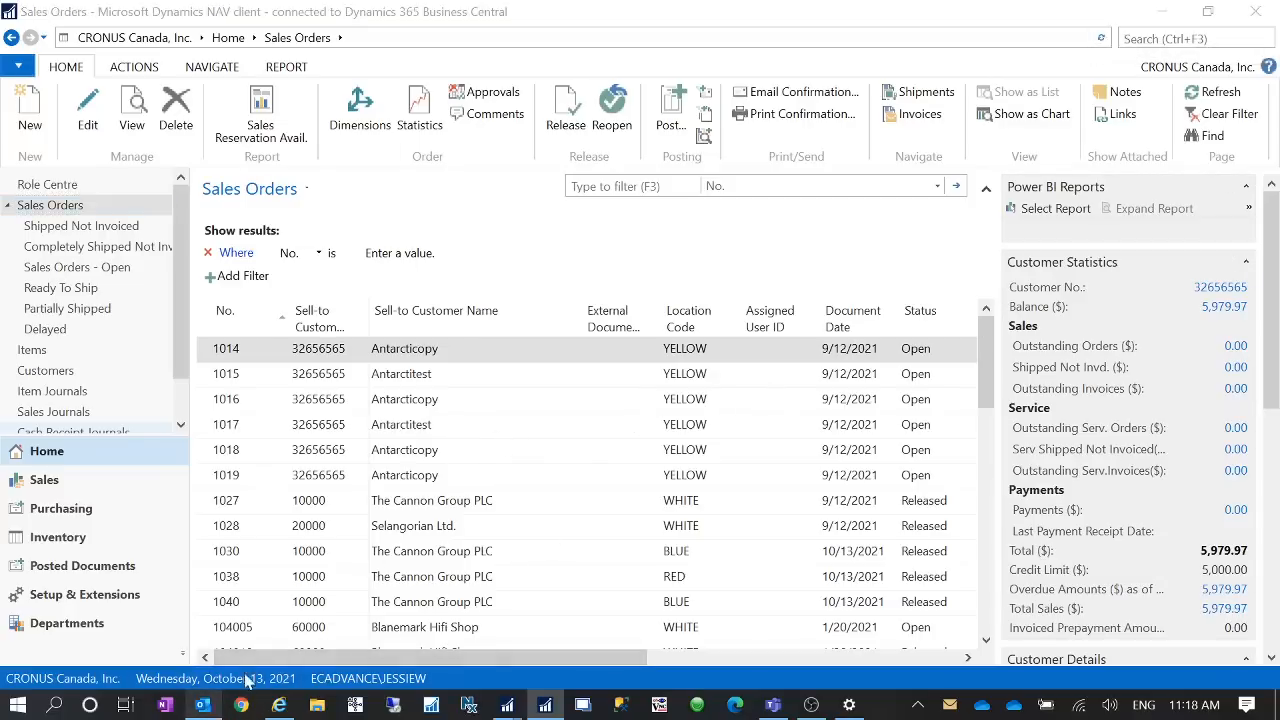
pyautogui.click(1256, 16)
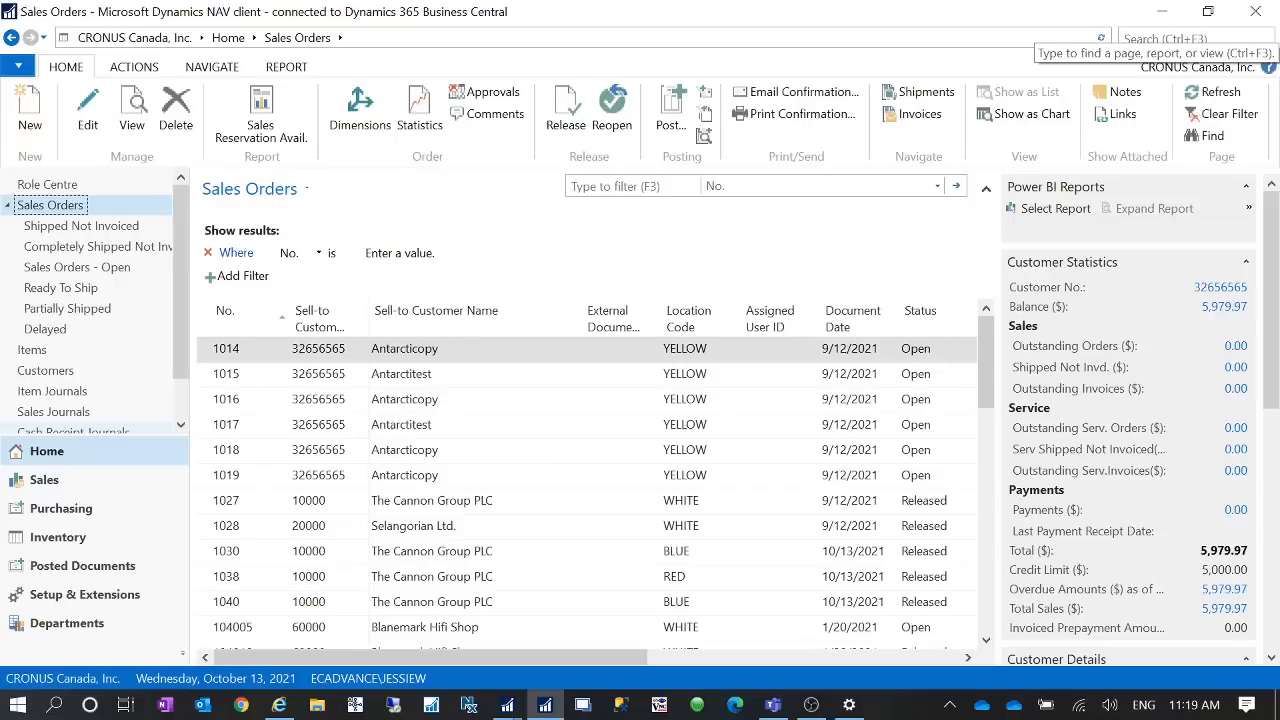
# - Open the Test customer's card from the Customers list
pyautogui.click(1180, 38)
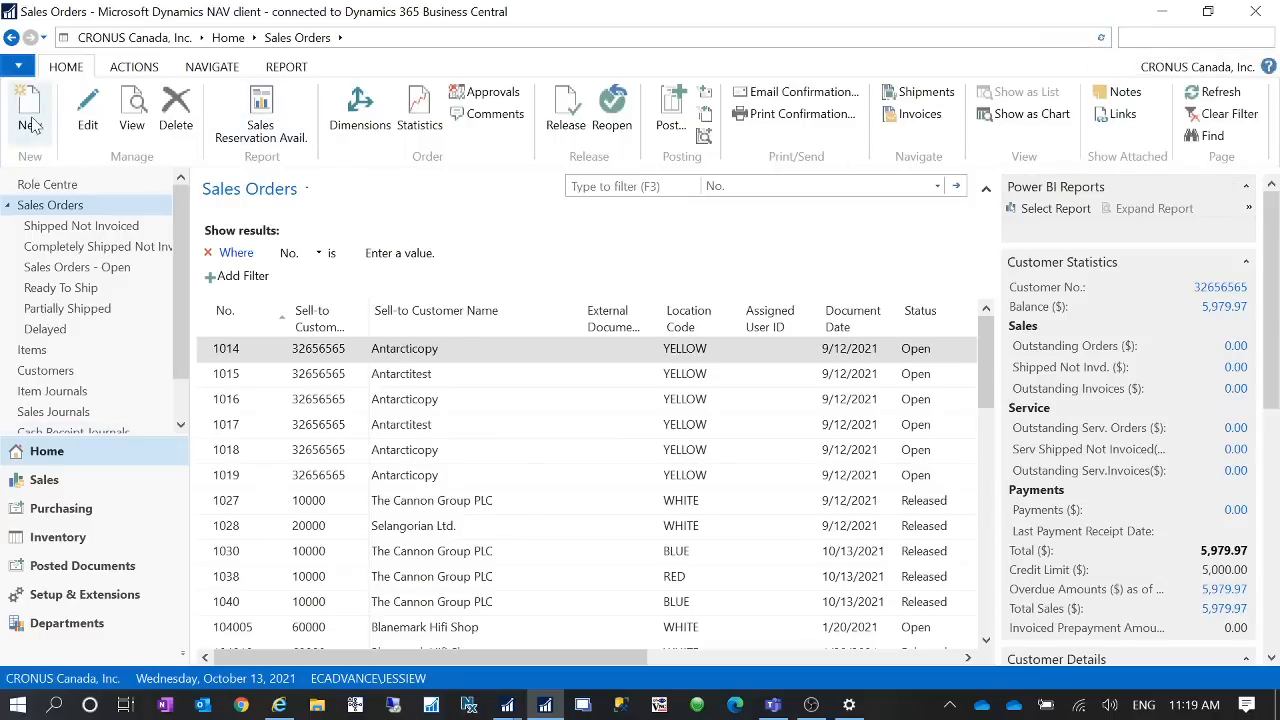
pyautogui.click(80, 372)
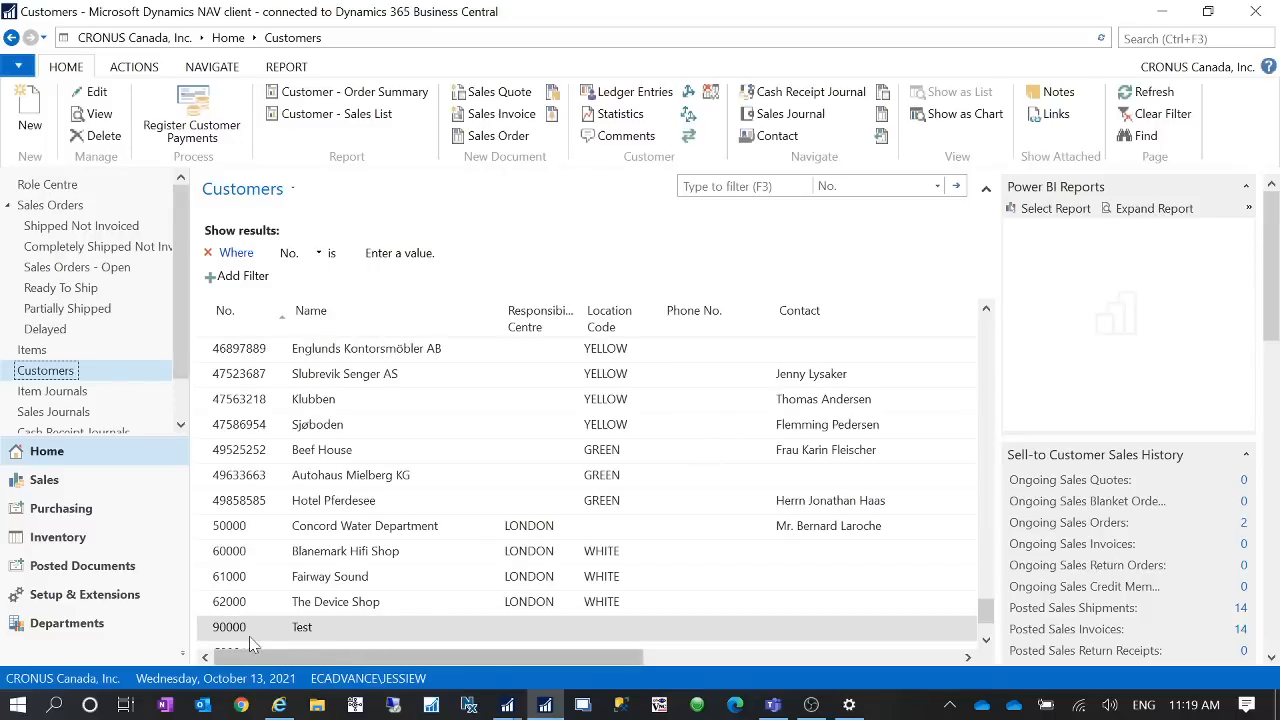
pyautogui.click(255, 630)
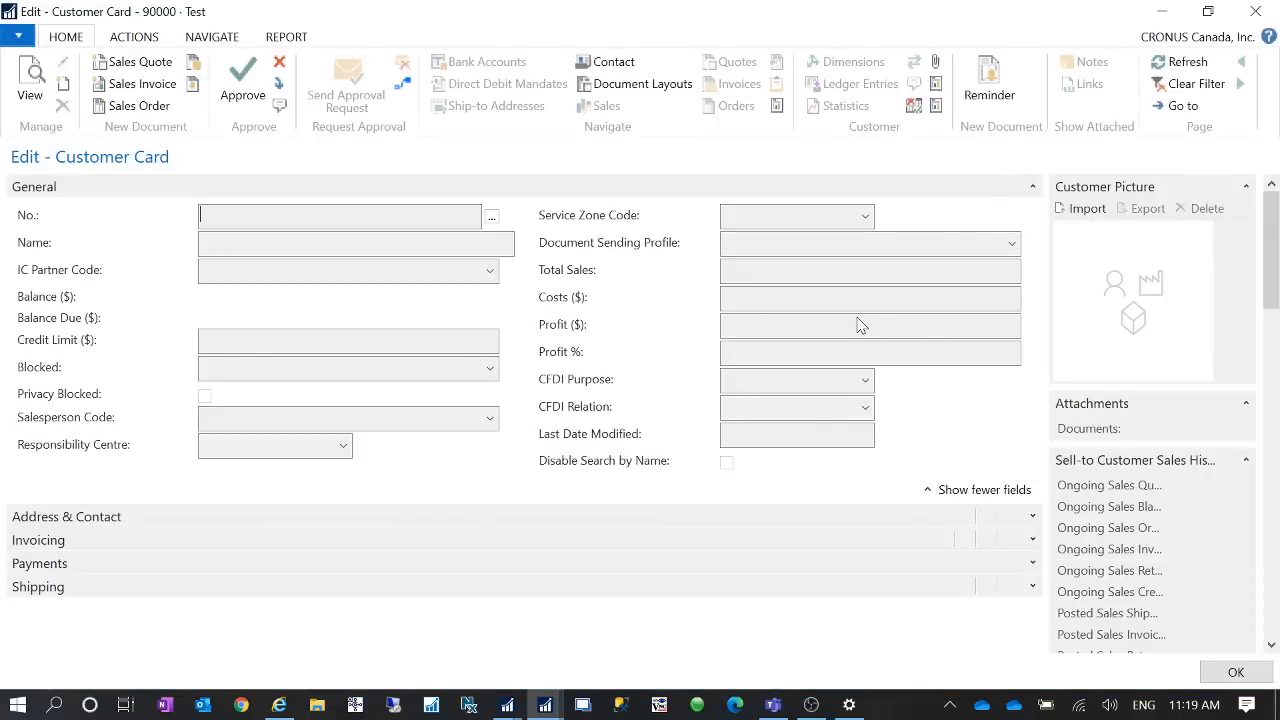
# - Edit the DEFAULT document sending profile and set its Email option to Yes (Prompt for Settings)
pyautogui.click(1012, 243)
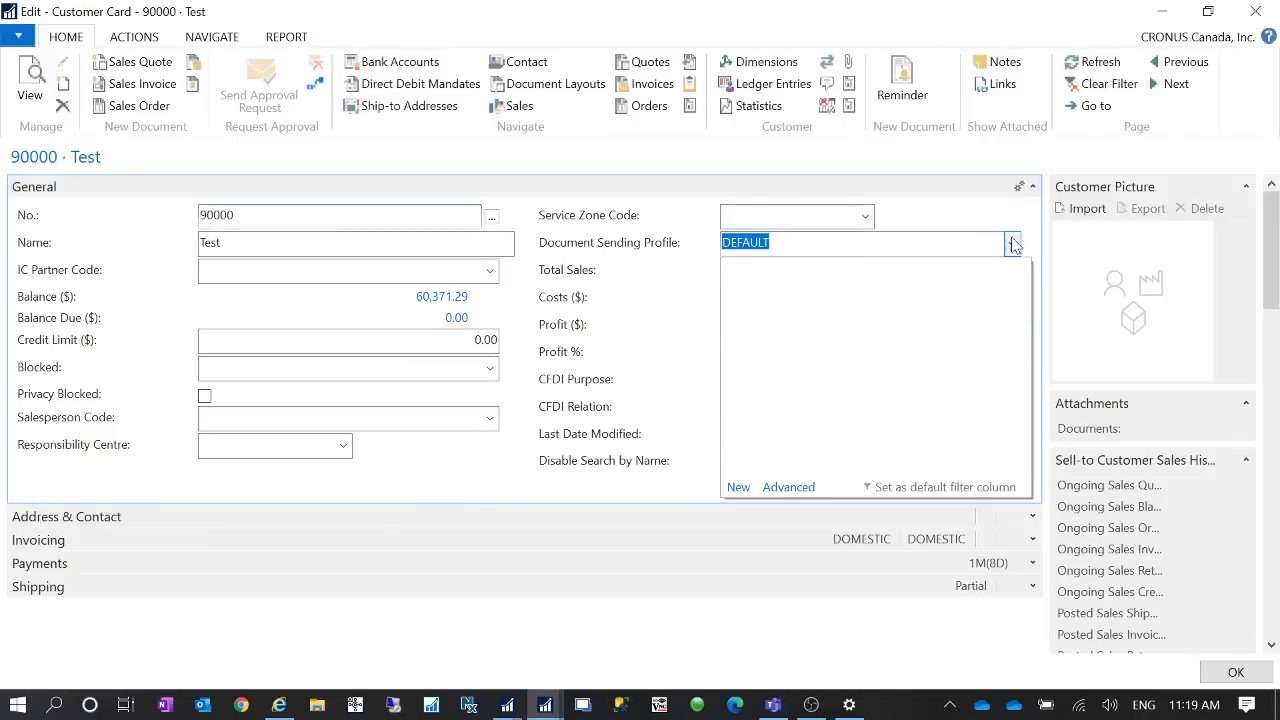
pyautogui.click(795, 488)
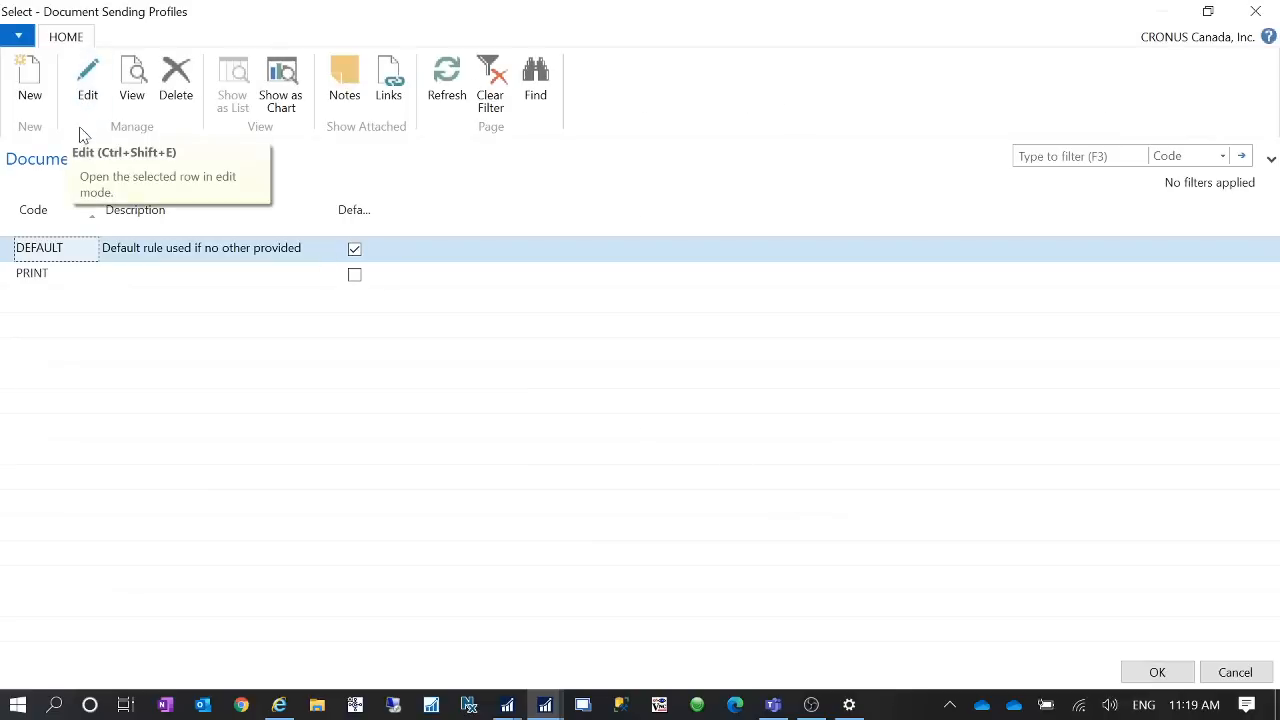
pyautogui.click(88, 85)
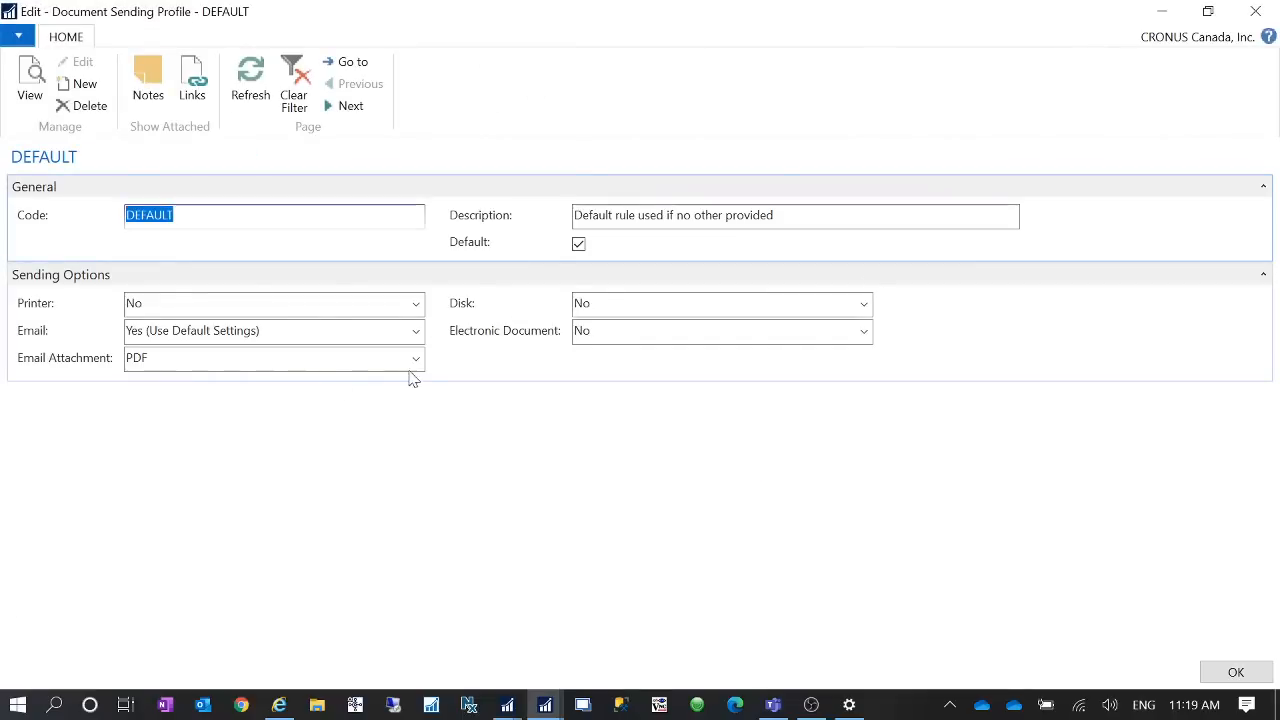
pyautogui.click(415, 333)
pyautogui.click(228, 376)
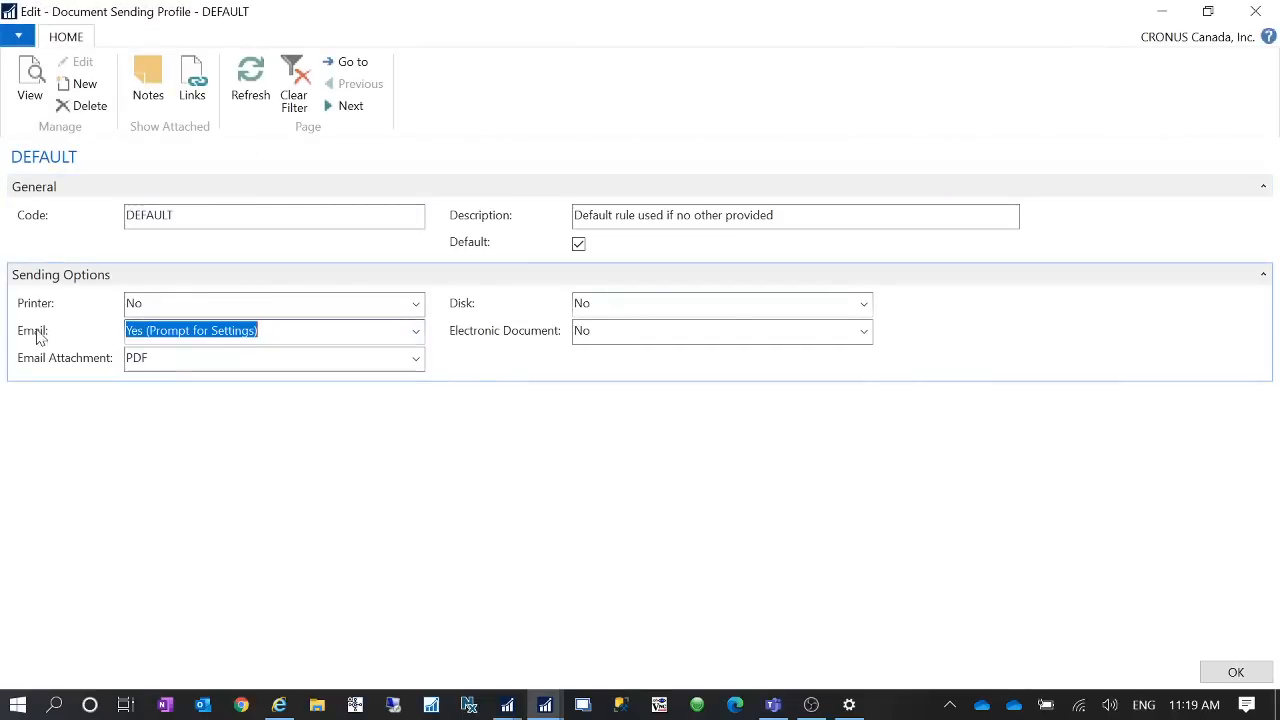
# - Save the DEFAULT profile, reopen it from the customer's profile lookup, keep DEFAULT assigned to the Test customer, and close the card
pyautogui.click(1236, 672)
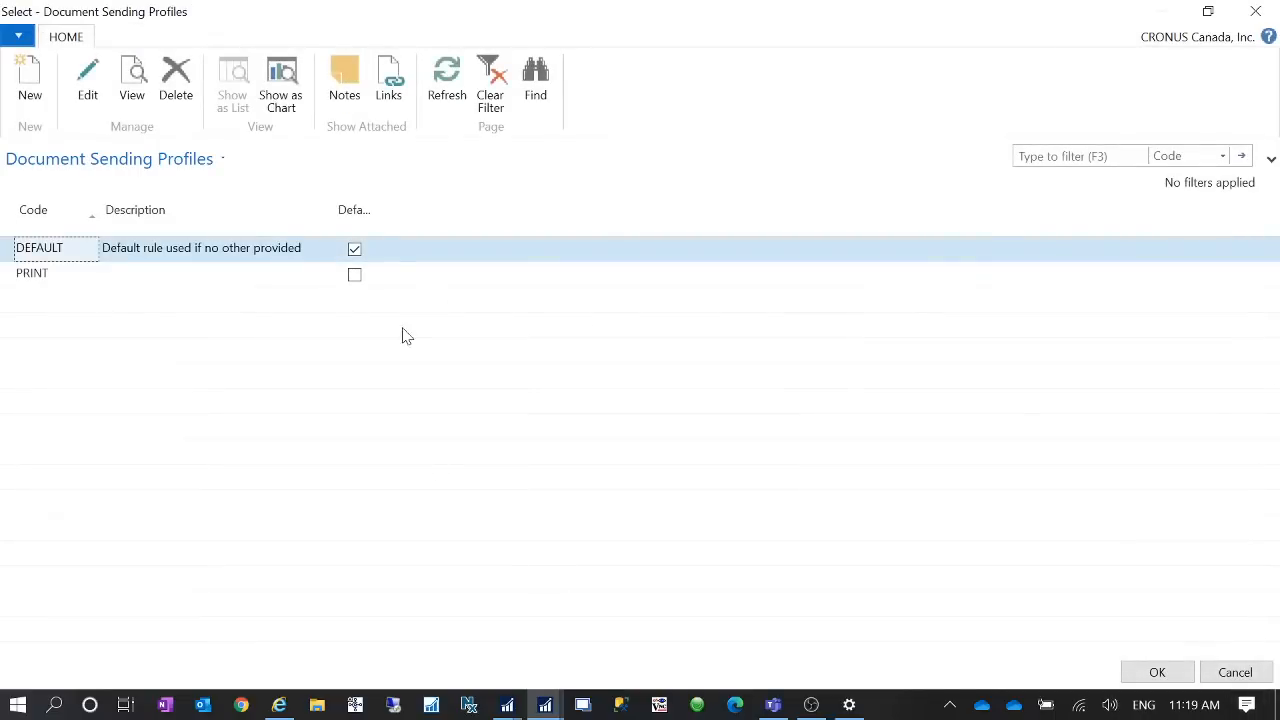
pyautogui.click(1140, 672)
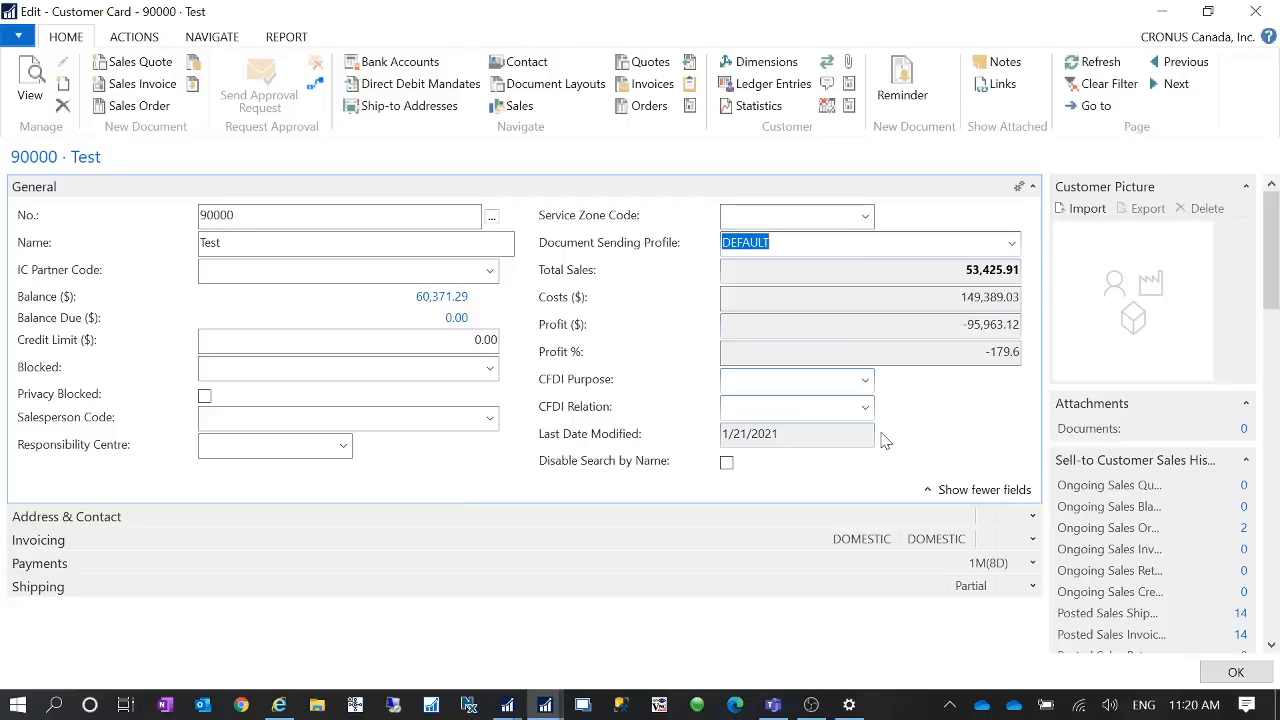
pyautogui.click(1011, 245)
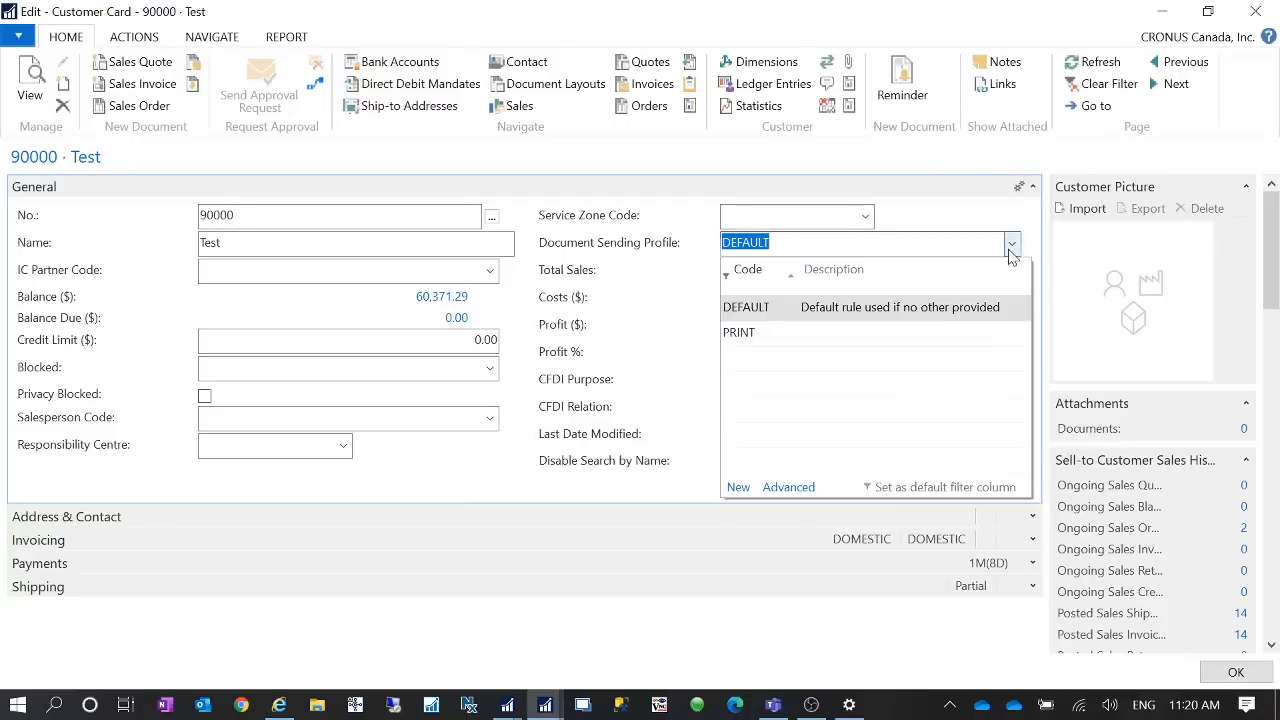
pyautogui.click(803, 487)
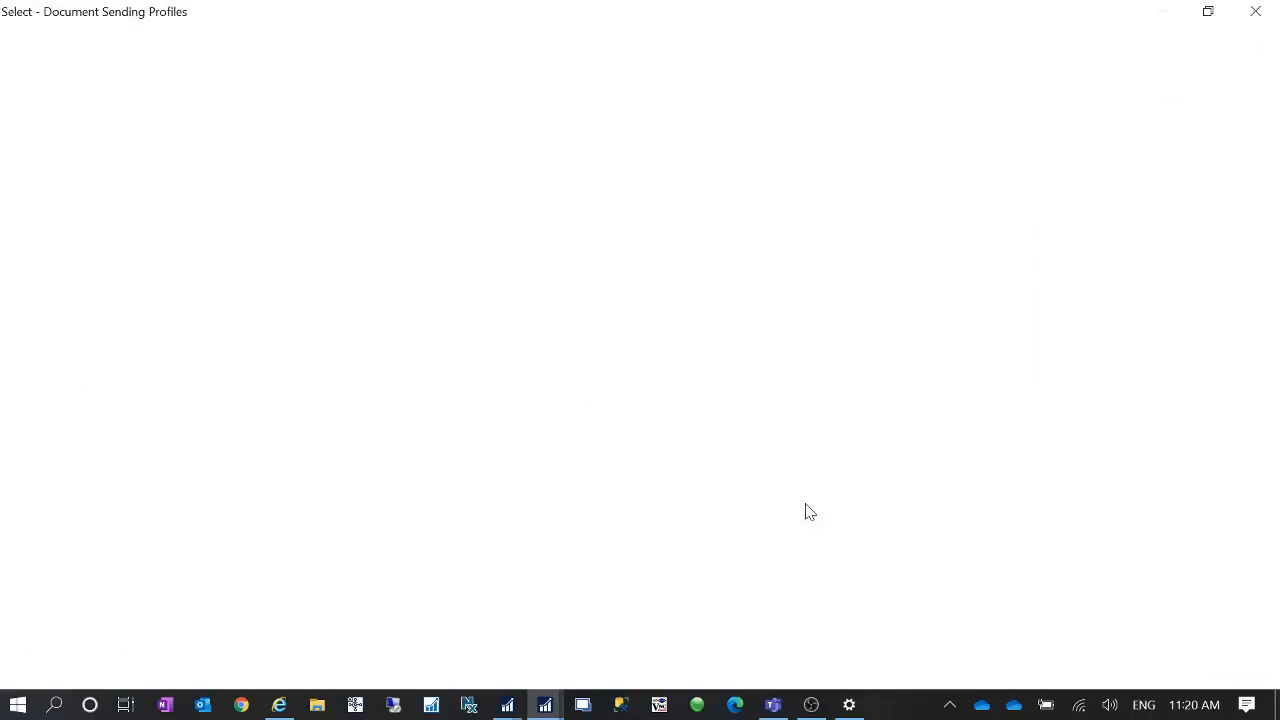
pyautogui.click(88, 82)
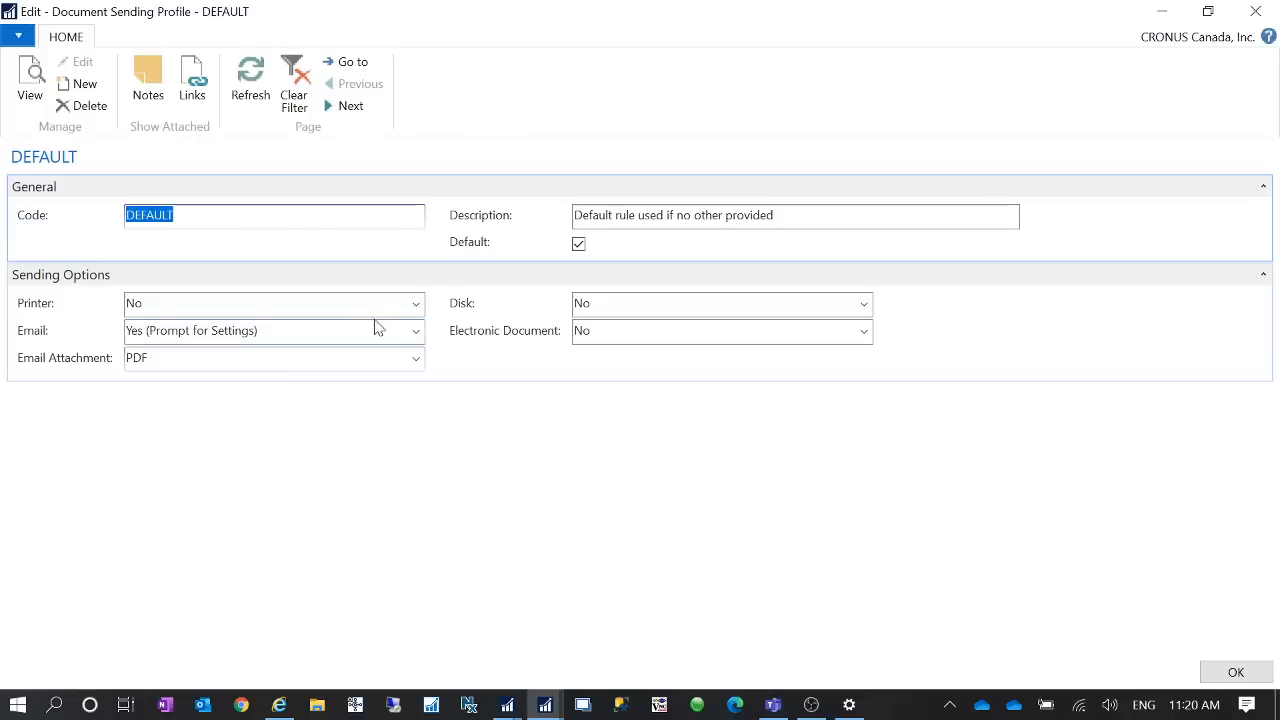
pyautogui.click(1222, 677)
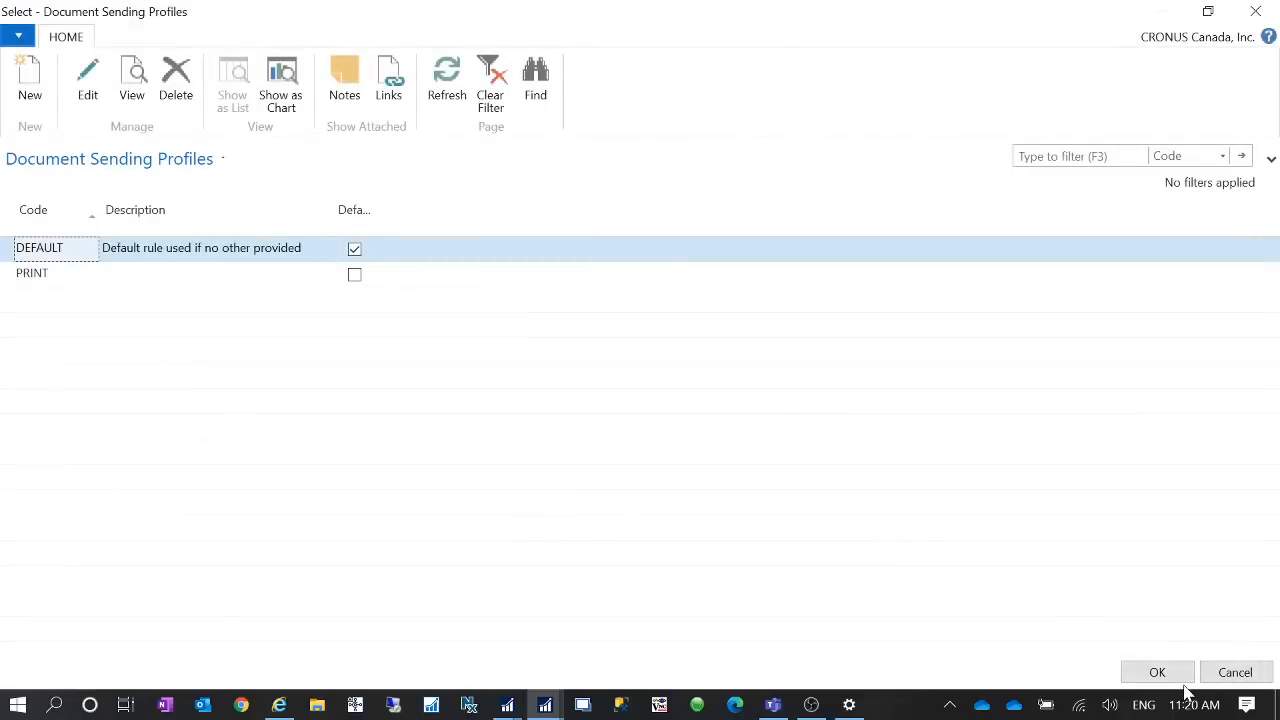
pyautogui.click(1222, 672)
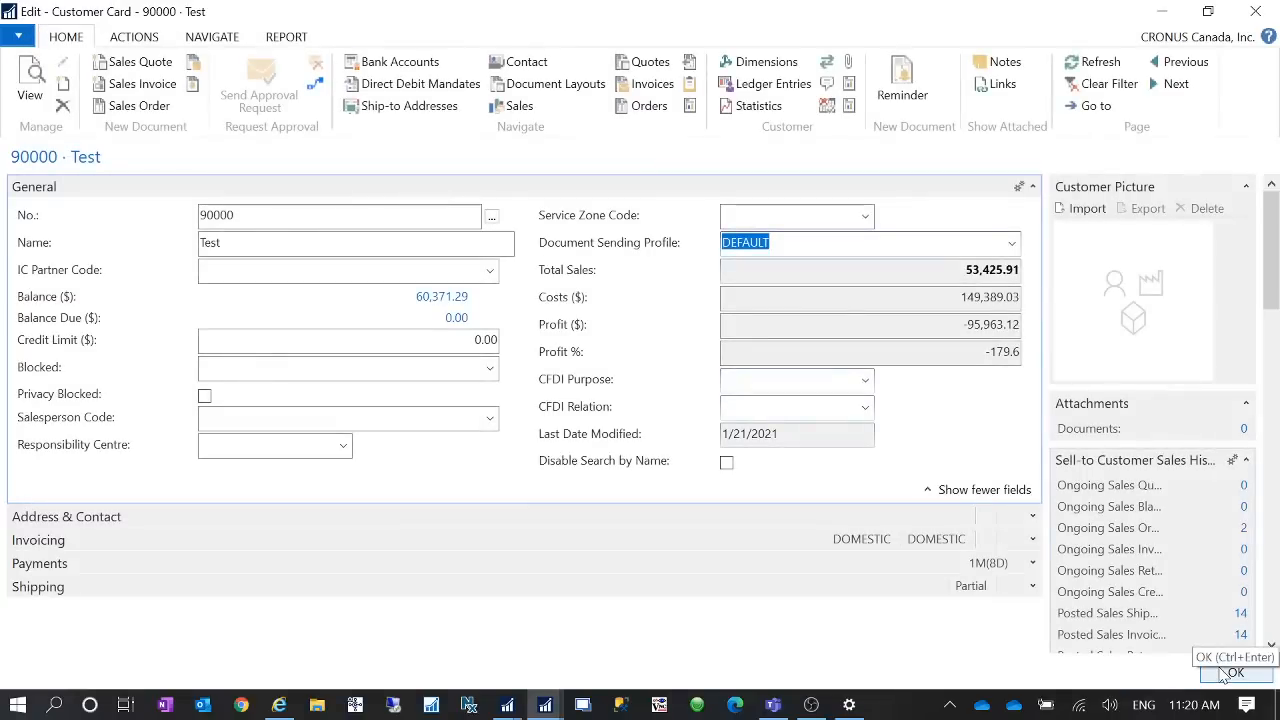
pyautogui.click(1226, 673)
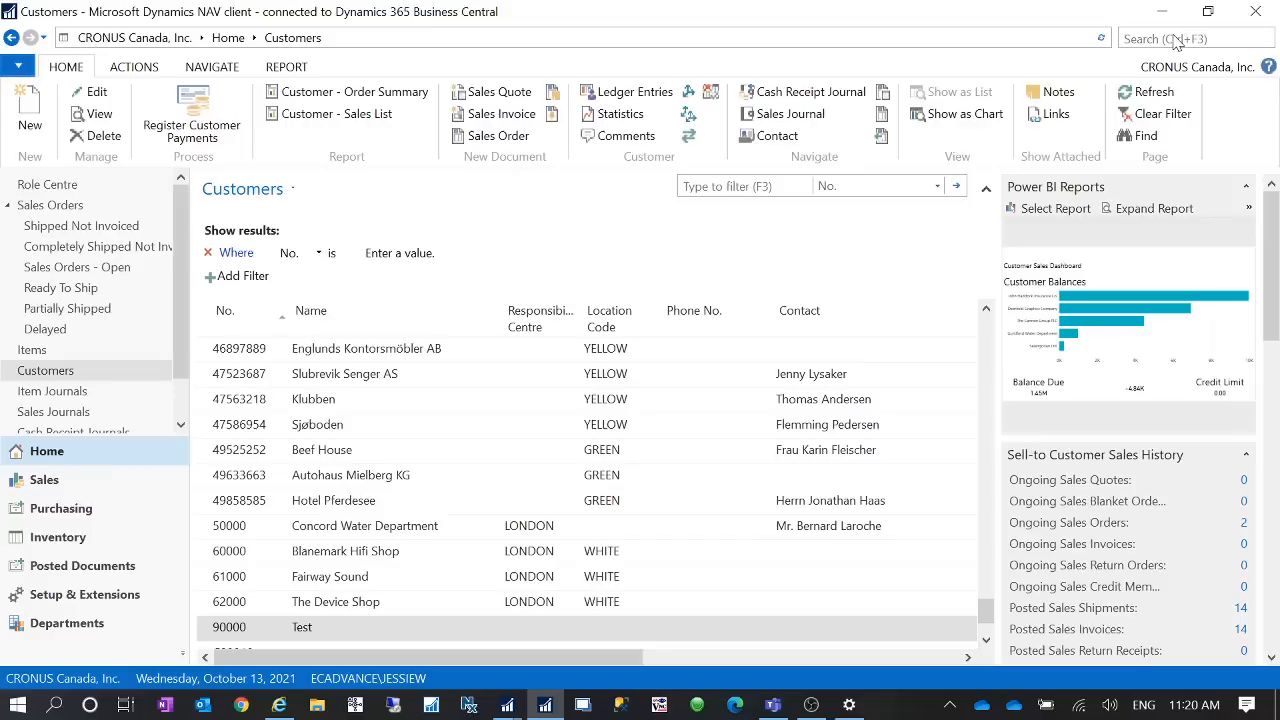
# - Search for sales orders and open the Sales Orders list
pyautogui.click(1163, 39)
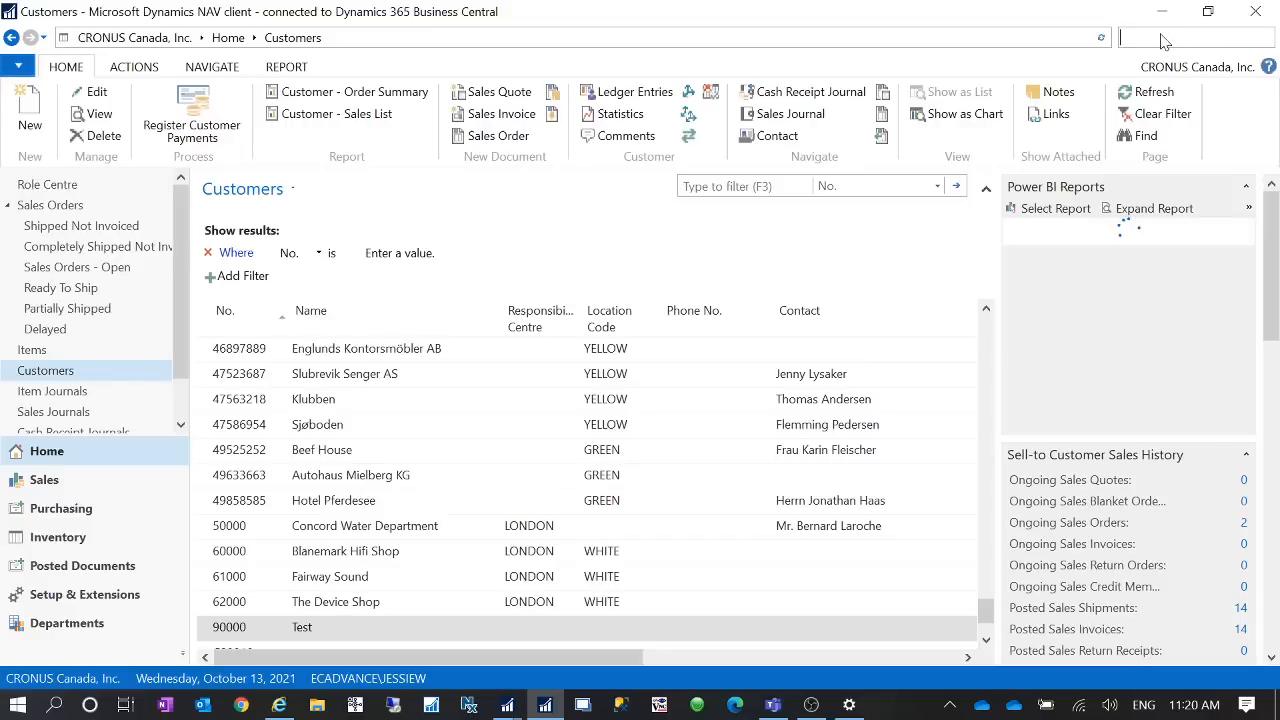
pyautogui.write('sales order')
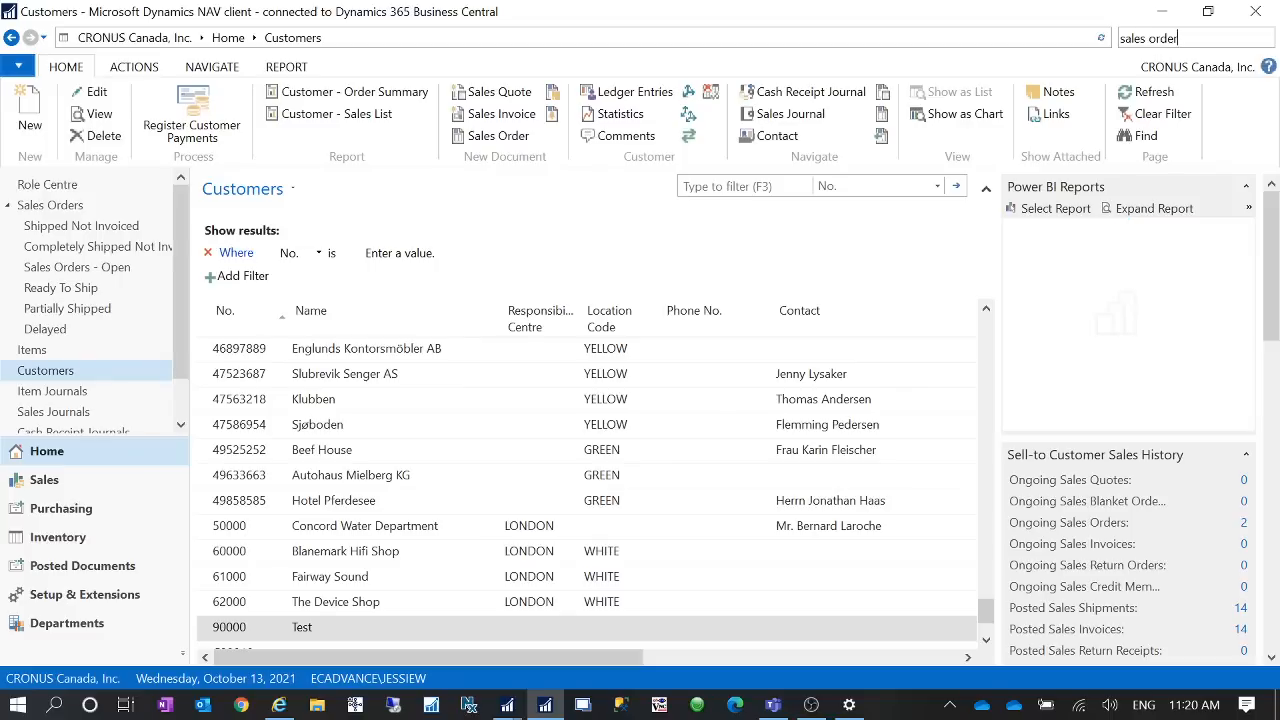
pyautogui.click(1006, 66)
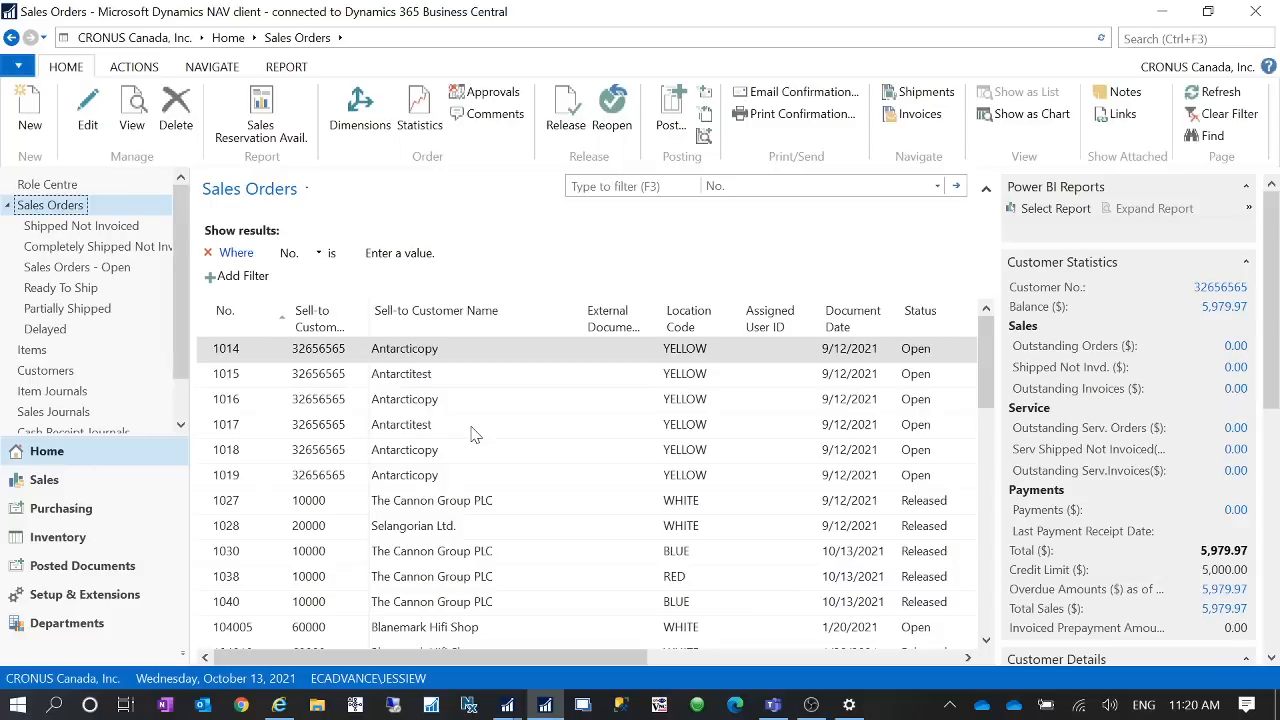
# - Create a new sales order for customer 90000 (Test)
pyautogui.click(22, 122)
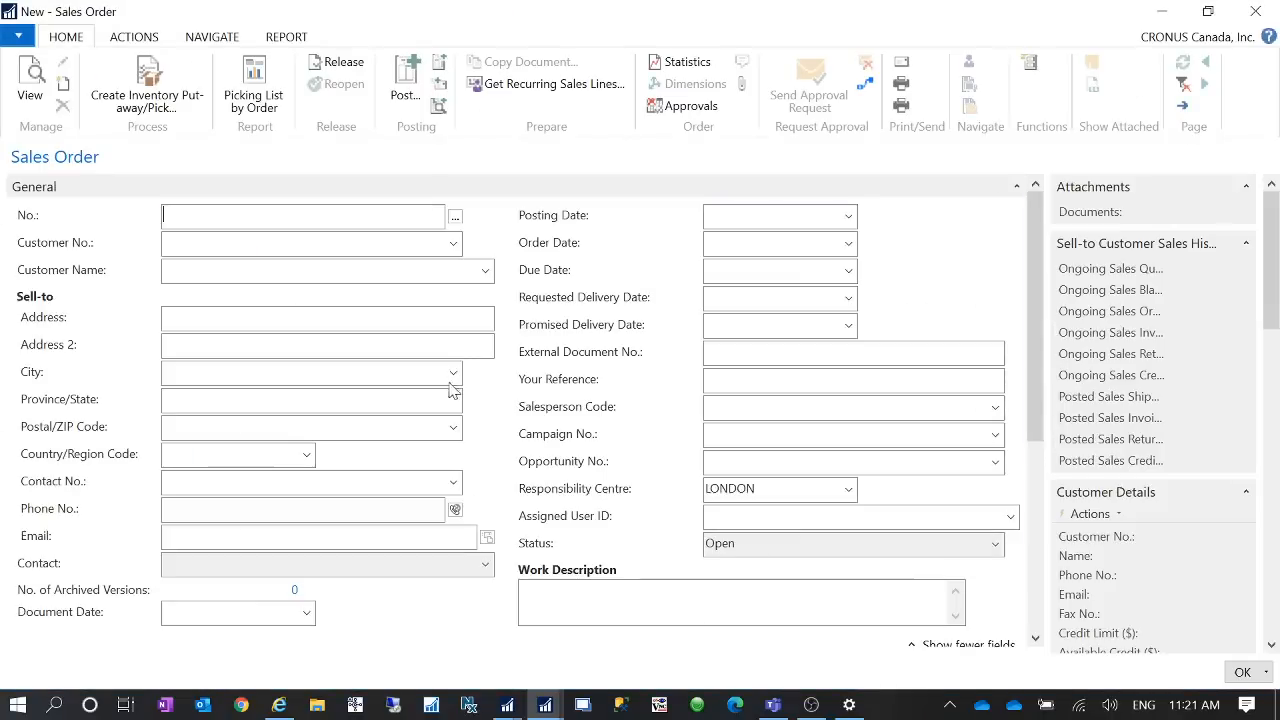
pyautogui.press('Tab')
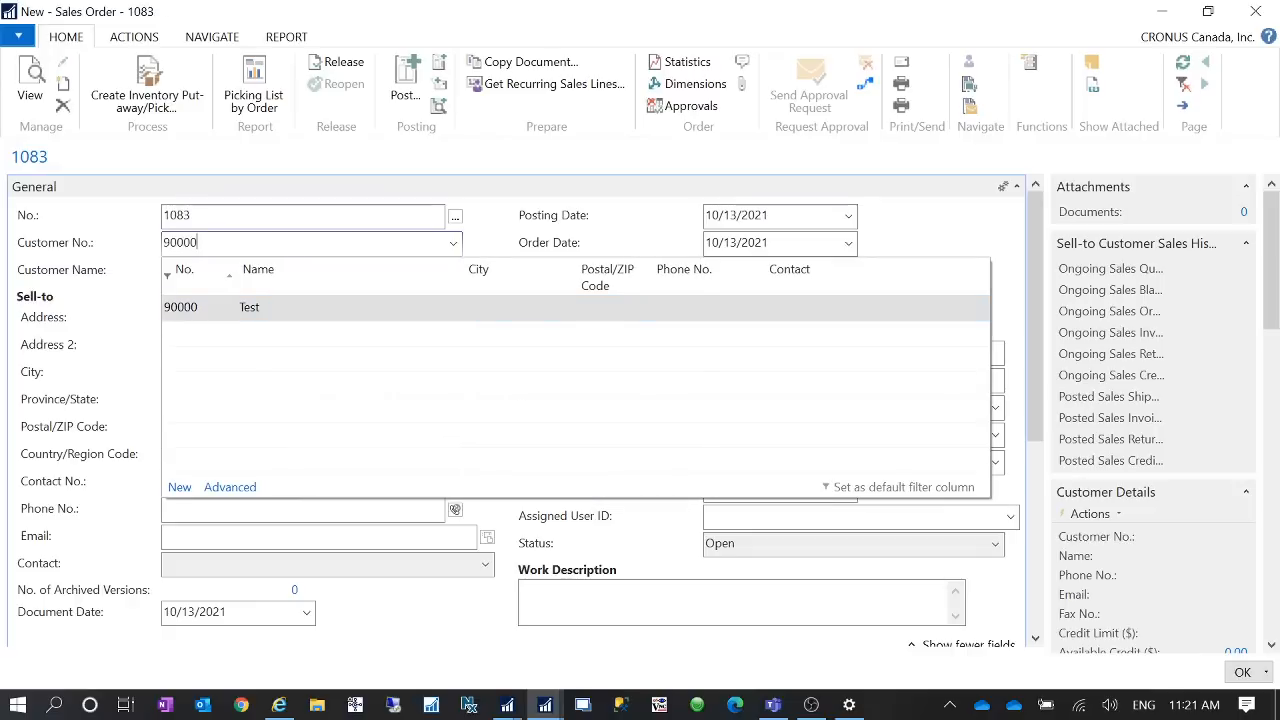
pyautogui.press('Tab')
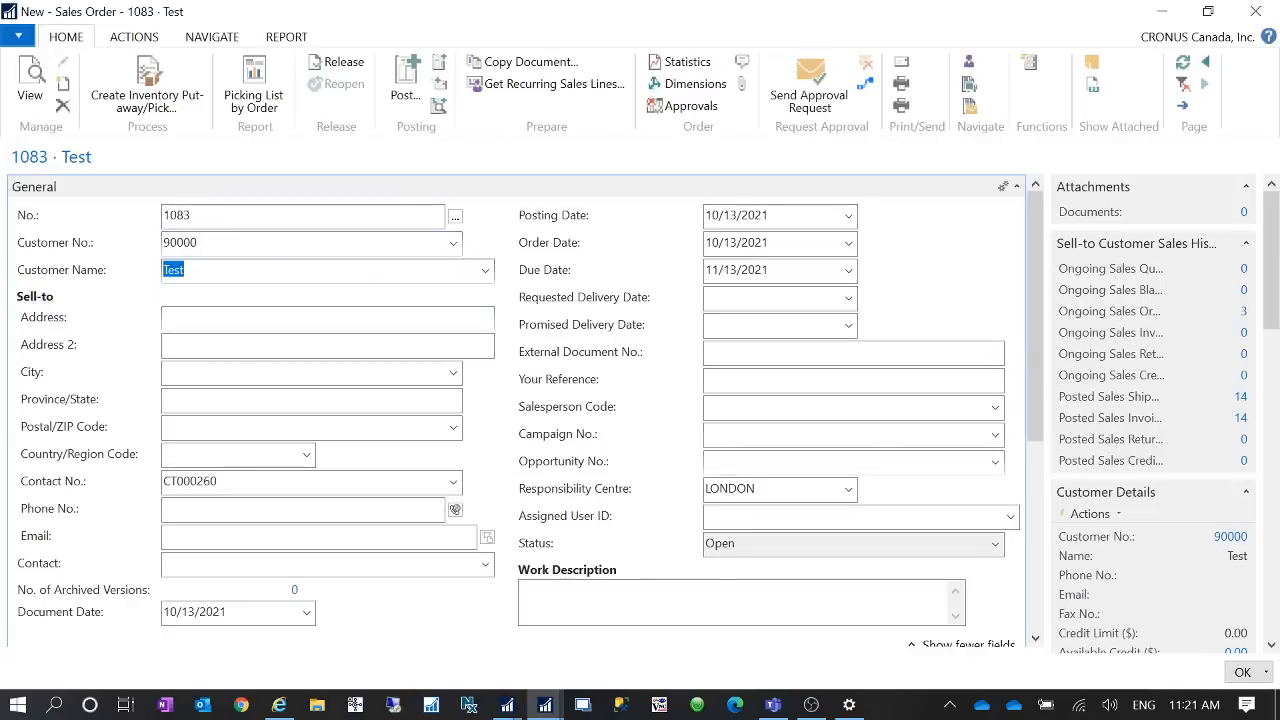
# - Add an order line for item 1000 at location BLUE with quantity 1
pyautogui.moveTo(1030, 345); pyautogui.dragTo(1033, 445)
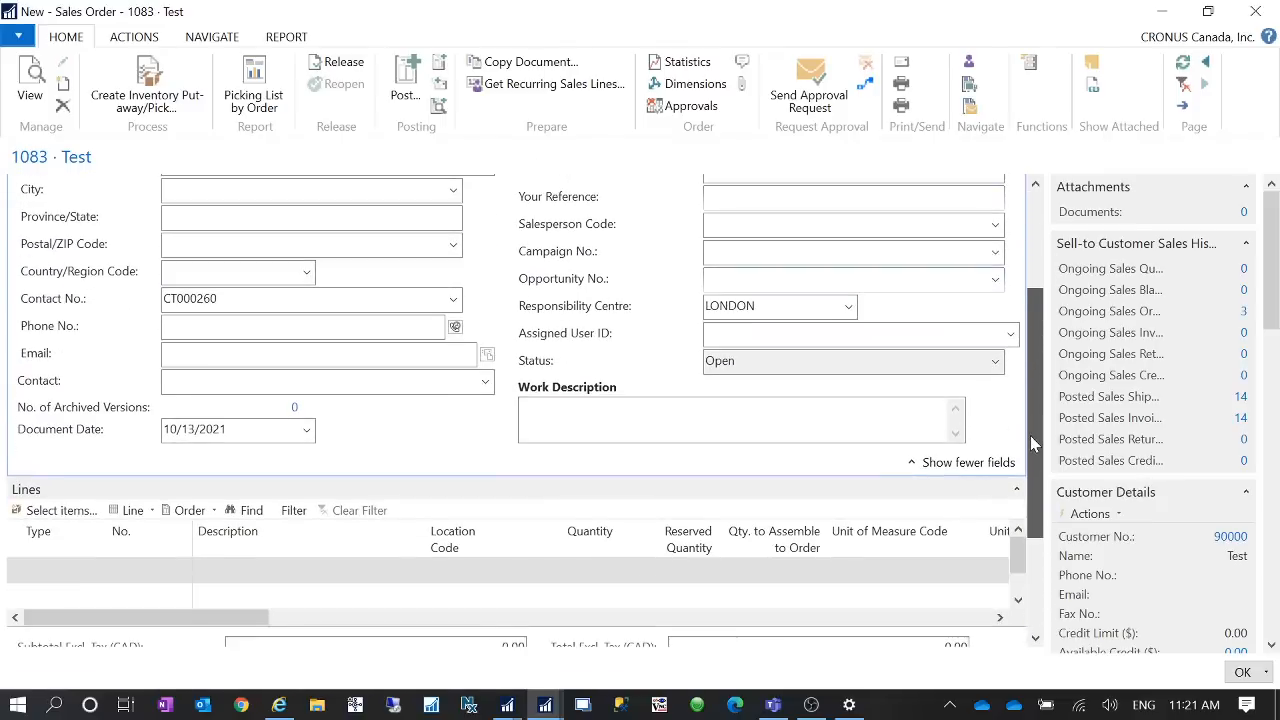
pyautogui.click(30, 568)
pyautogui.write('it')
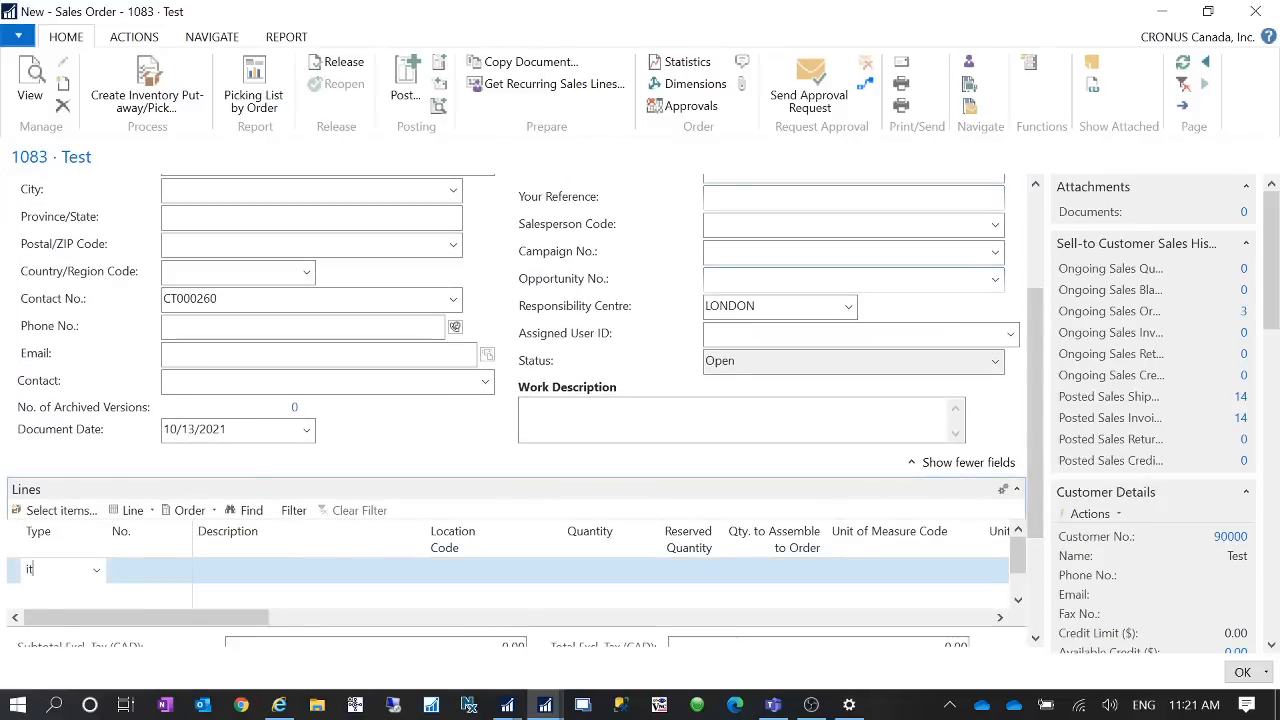
pyautogui.write('em')
pyautogui.press('Tab')
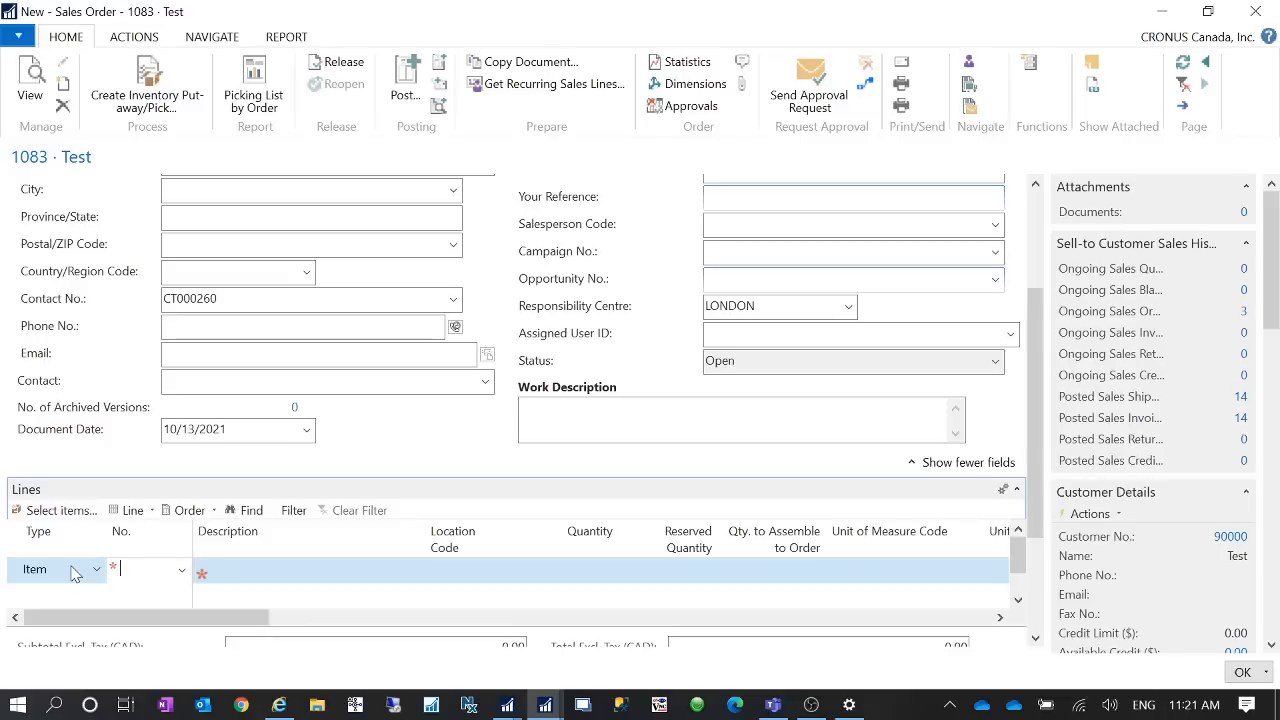
pyautogui.write('1000')
pyautogui.press('Tab')
pyautogui.press('Tab')
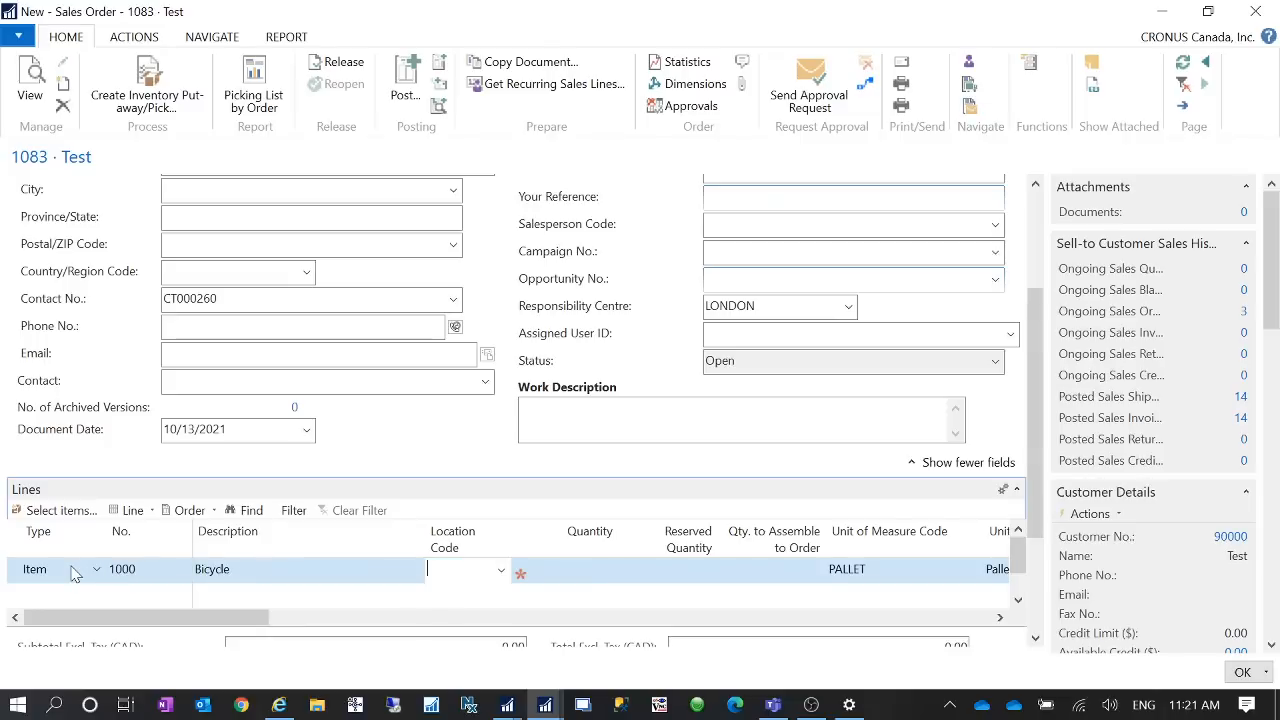
pyautogui.write('blue')
pyautogui.press('Tab')
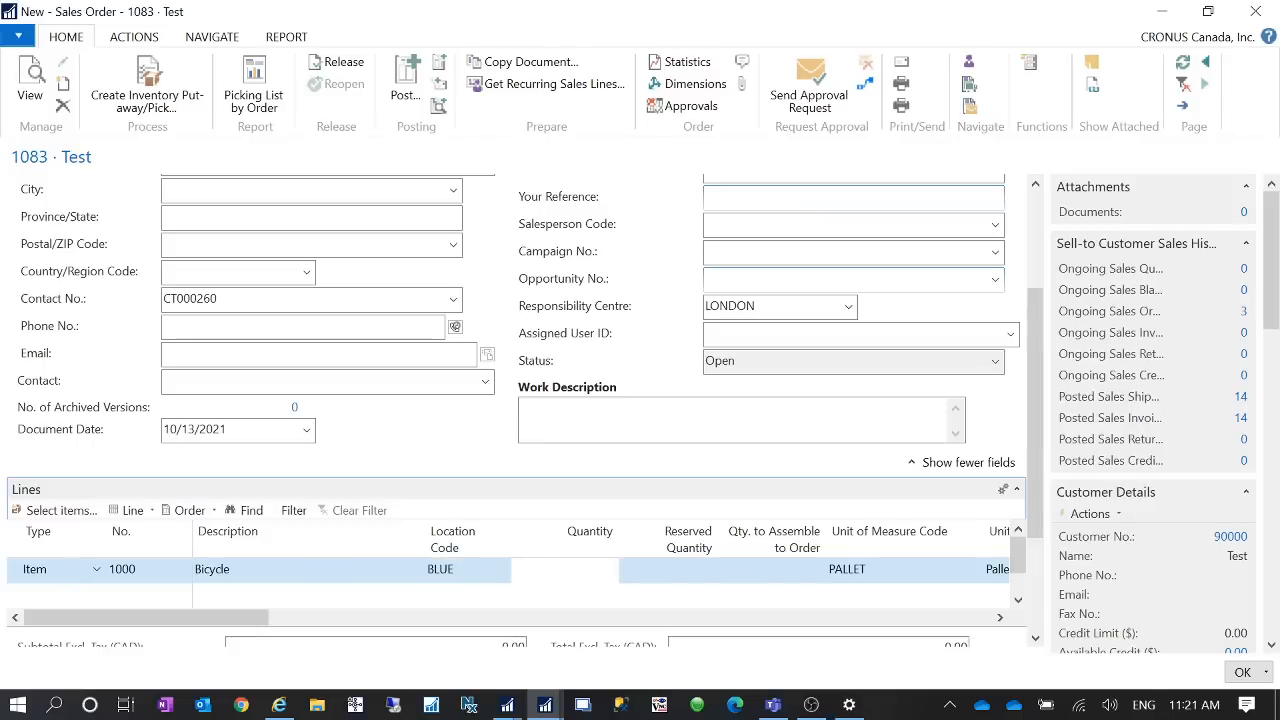
pyautogui.write('1')
pyautogui.press('Tab')
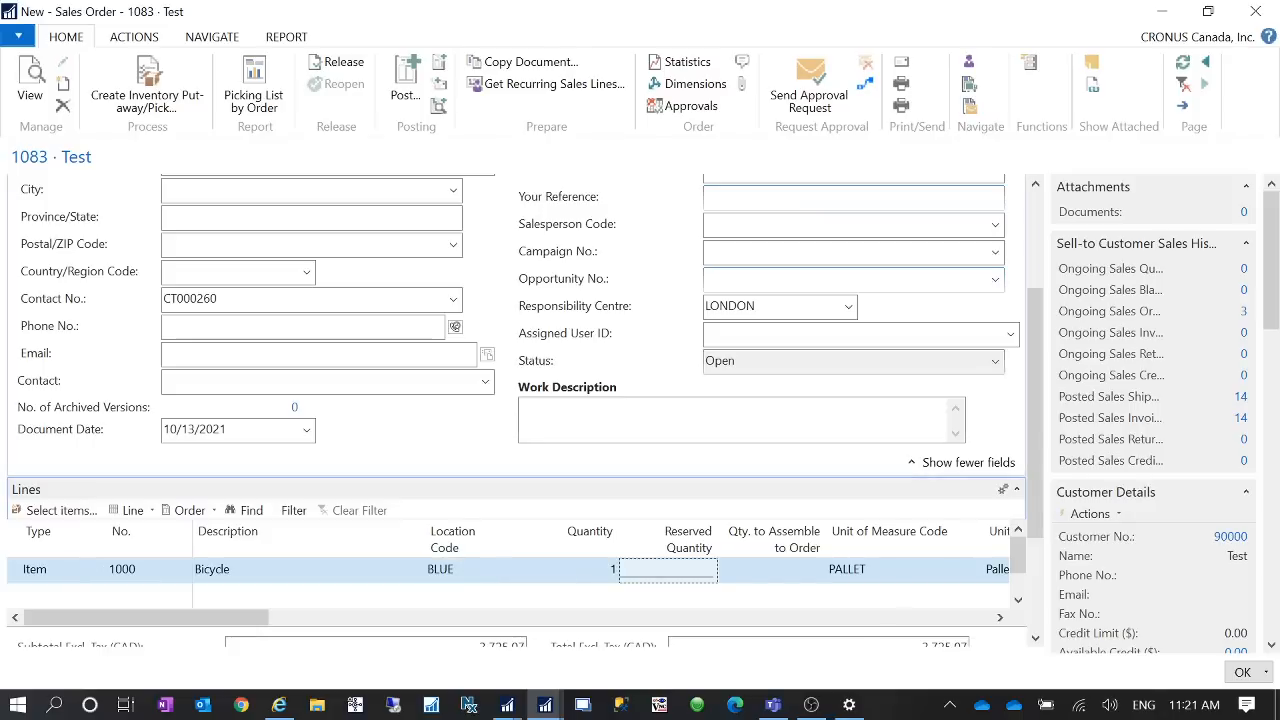
# - Post the sales order with the Ship option
pyautogui.scroll(-3, 1040, 533)
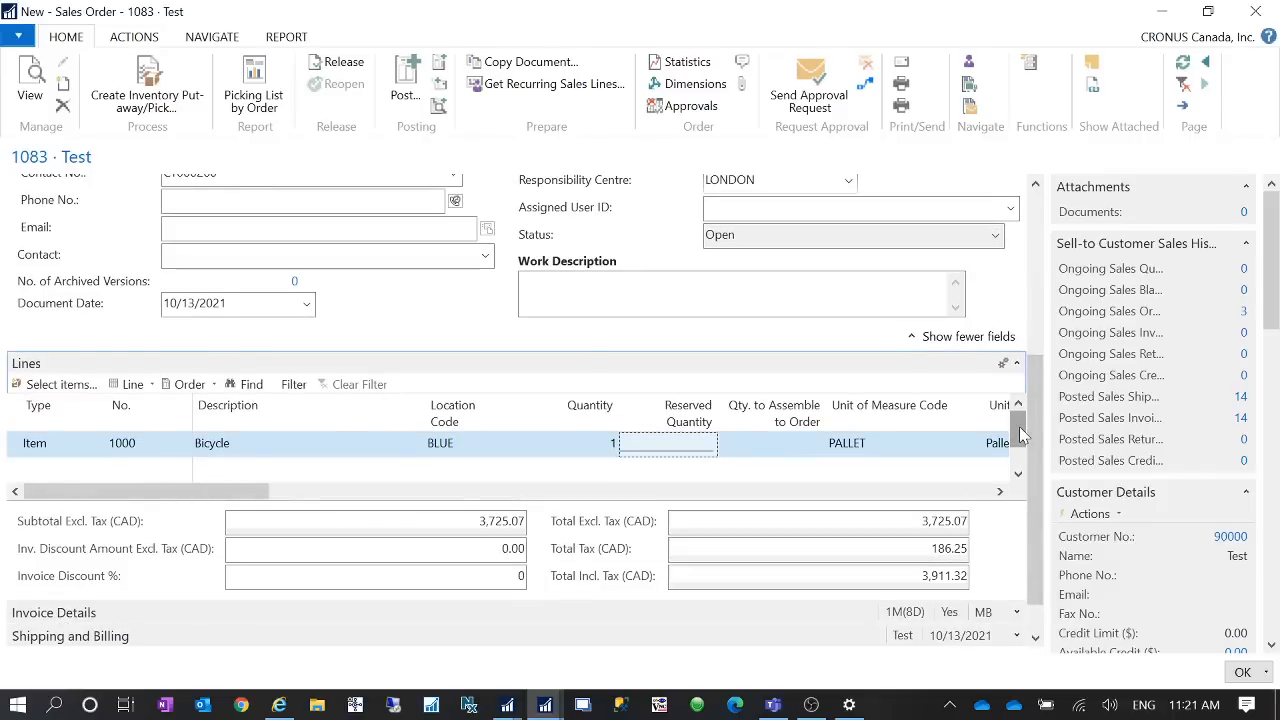
pyautogui.scroll(7, 1043, 444)
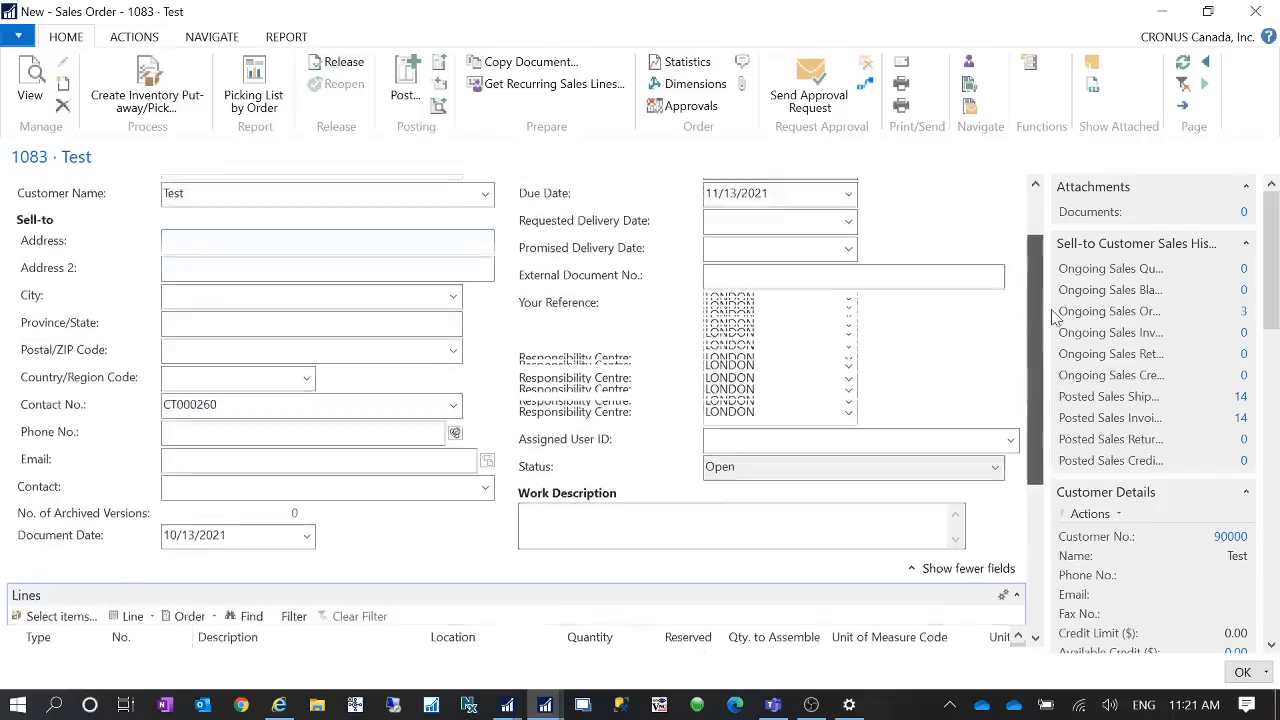
pyautogui.click(398, 97)
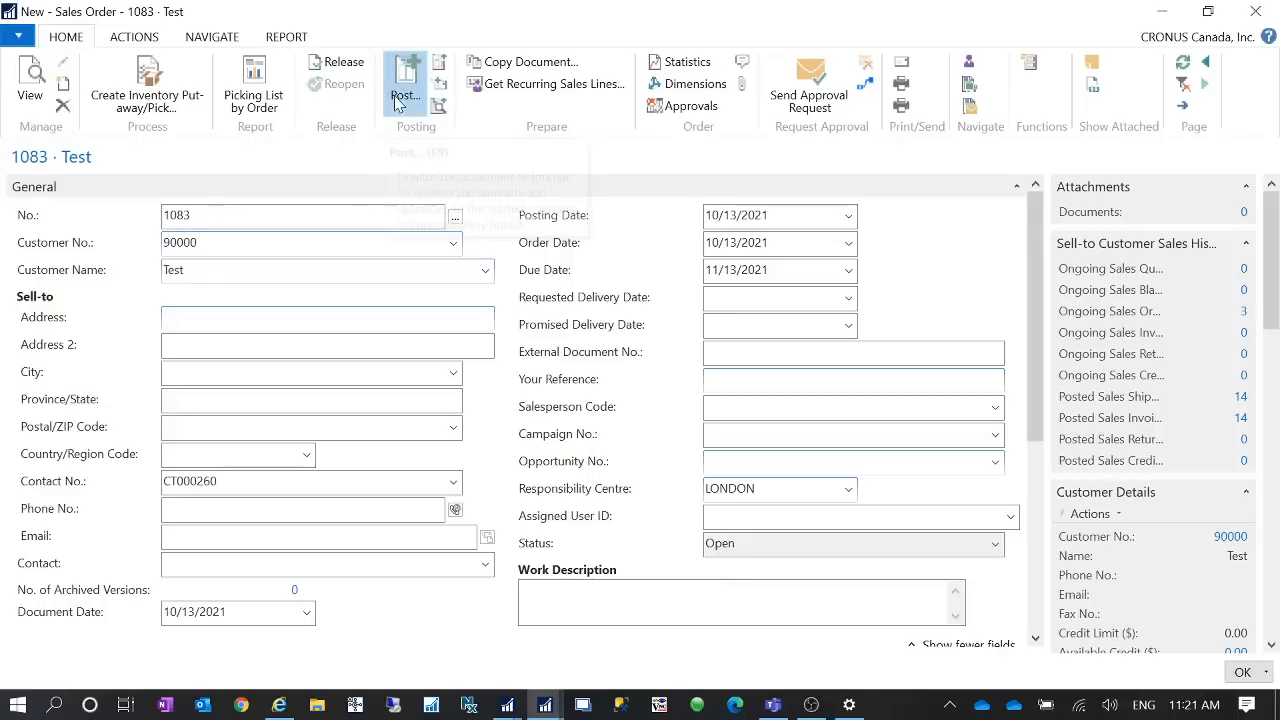
pyautogui.click(586, 324)
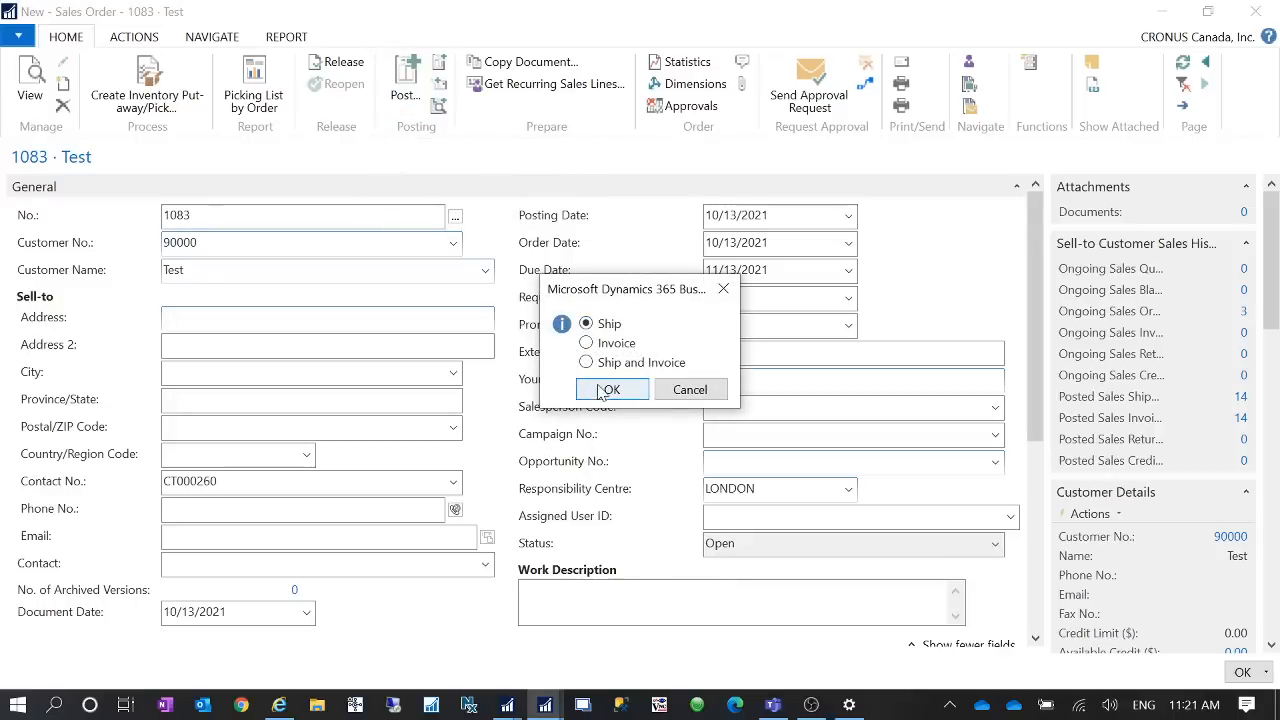
pyautogui.click(605, 390)
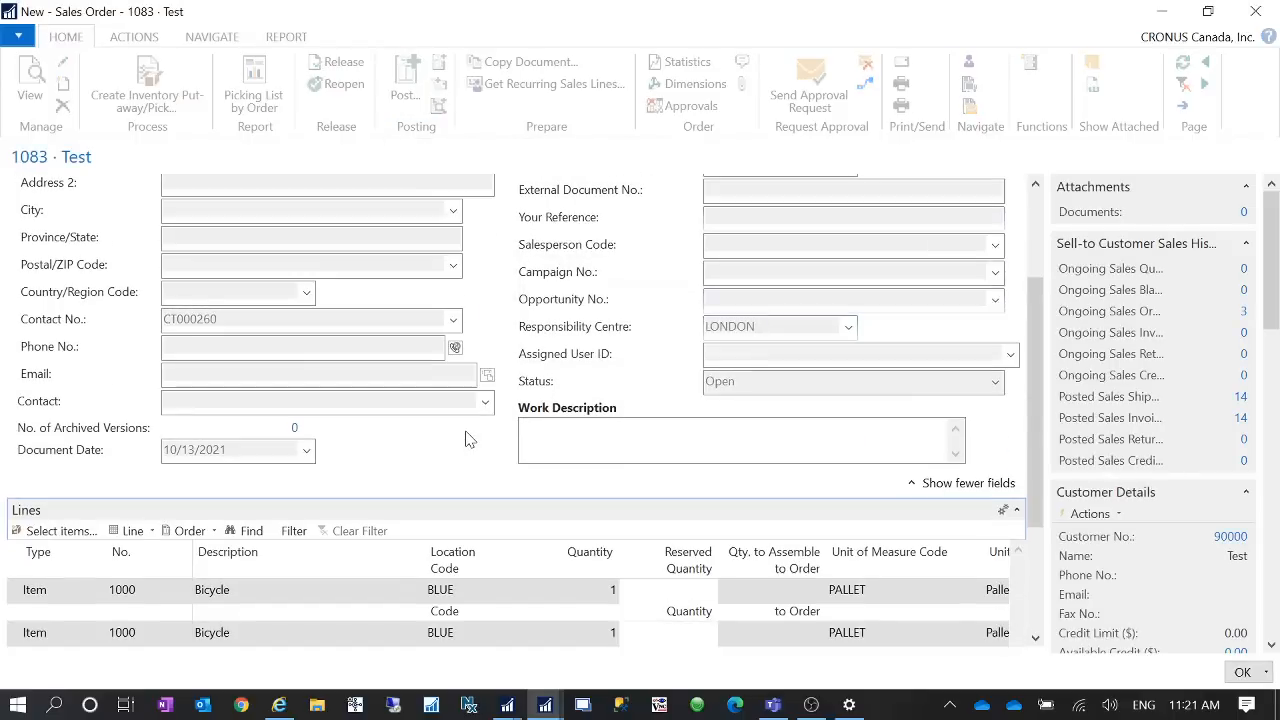
# - Post and send the order with the Invoice option, confirming the Email (PDF) sending and accepting the Send Email dialog
pyautogui.click(440, 85)
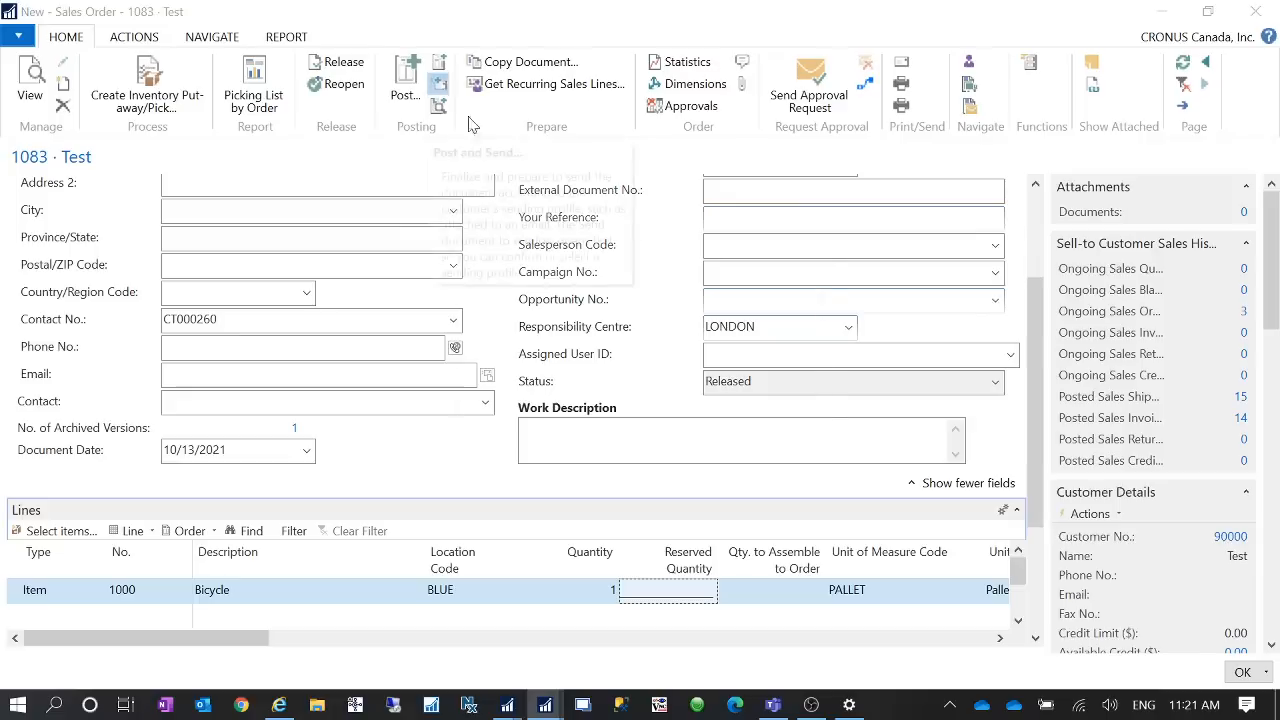
pyautogui.click(703, 416)
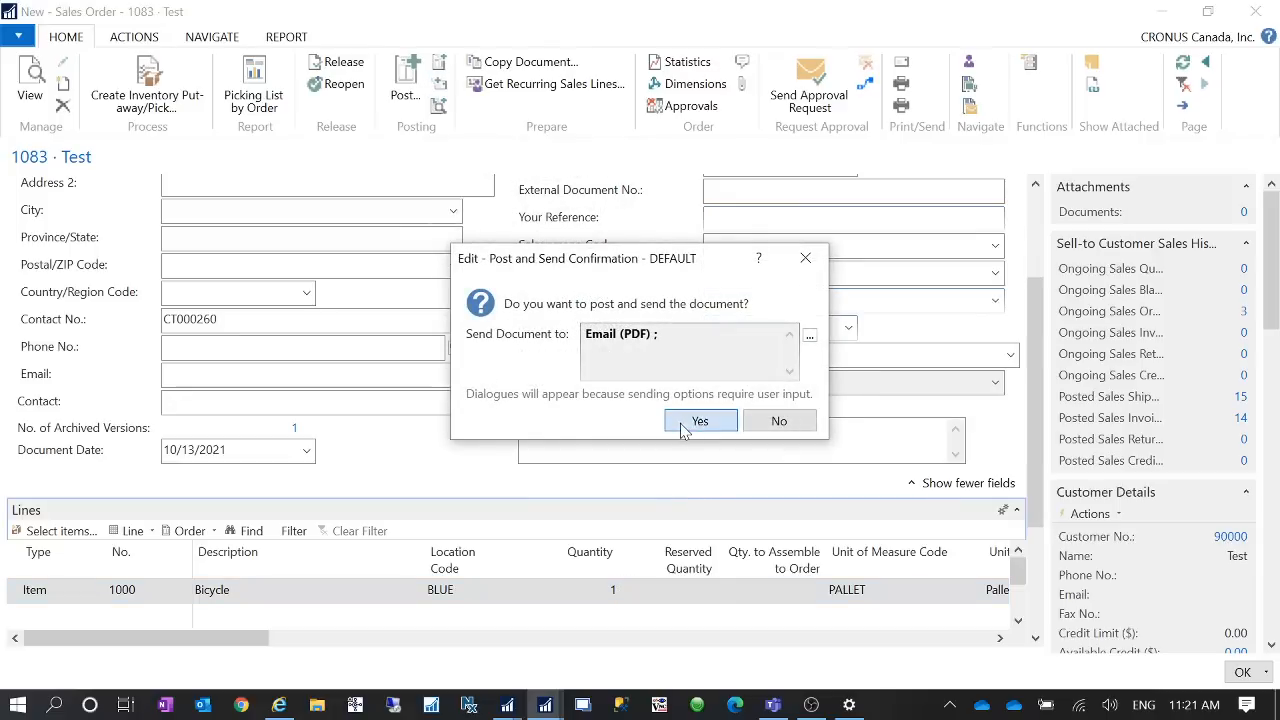
pyautogui.click(587, 343)
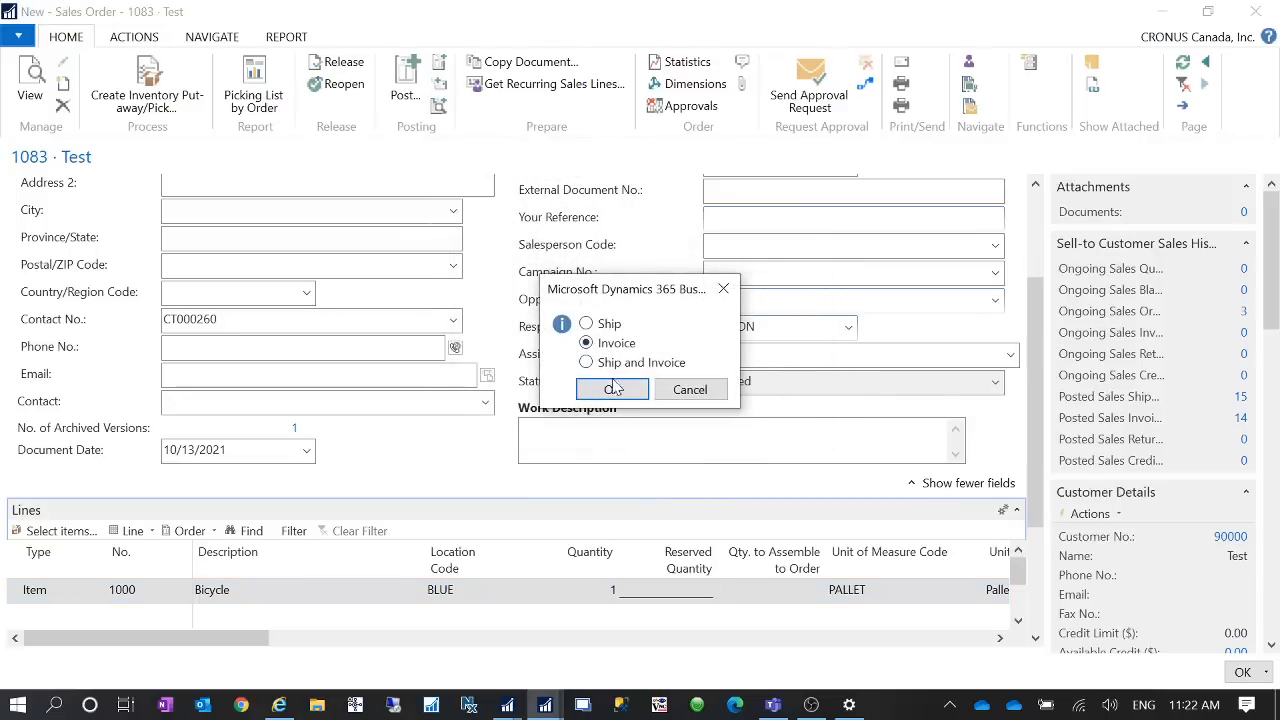
pyautogui.click(611, 389)
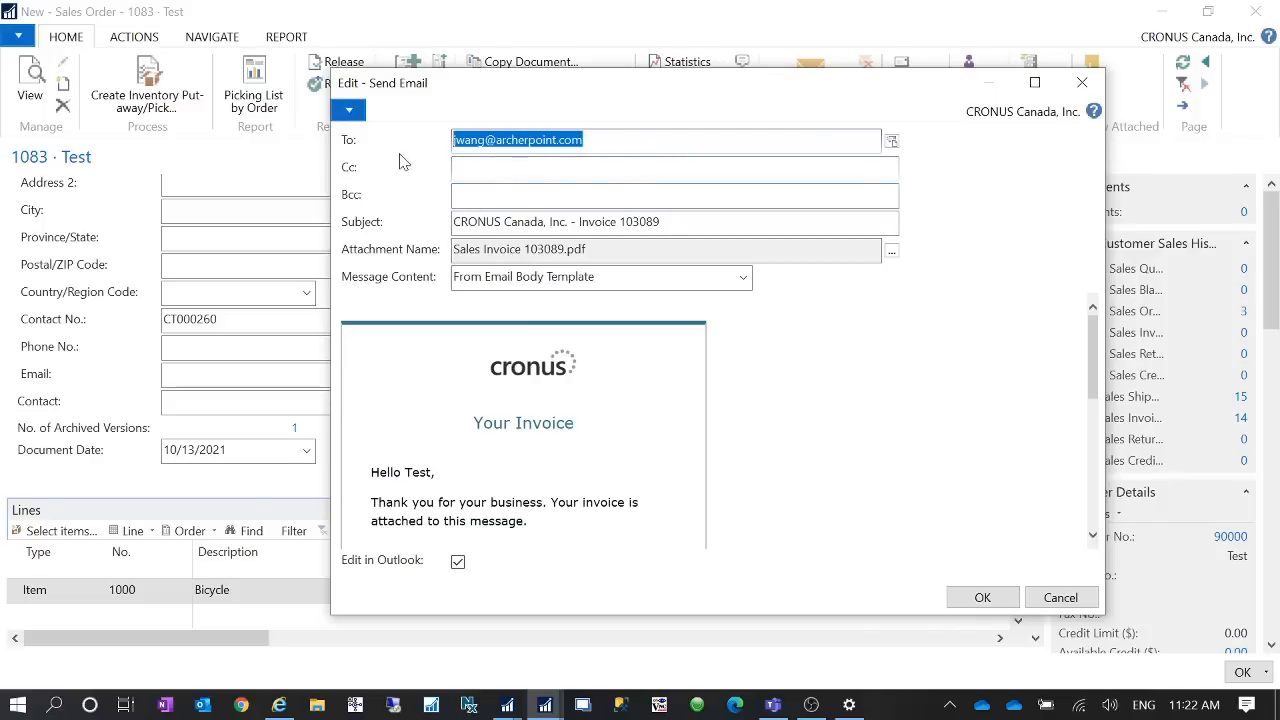
pyautogui.click(982, 597)
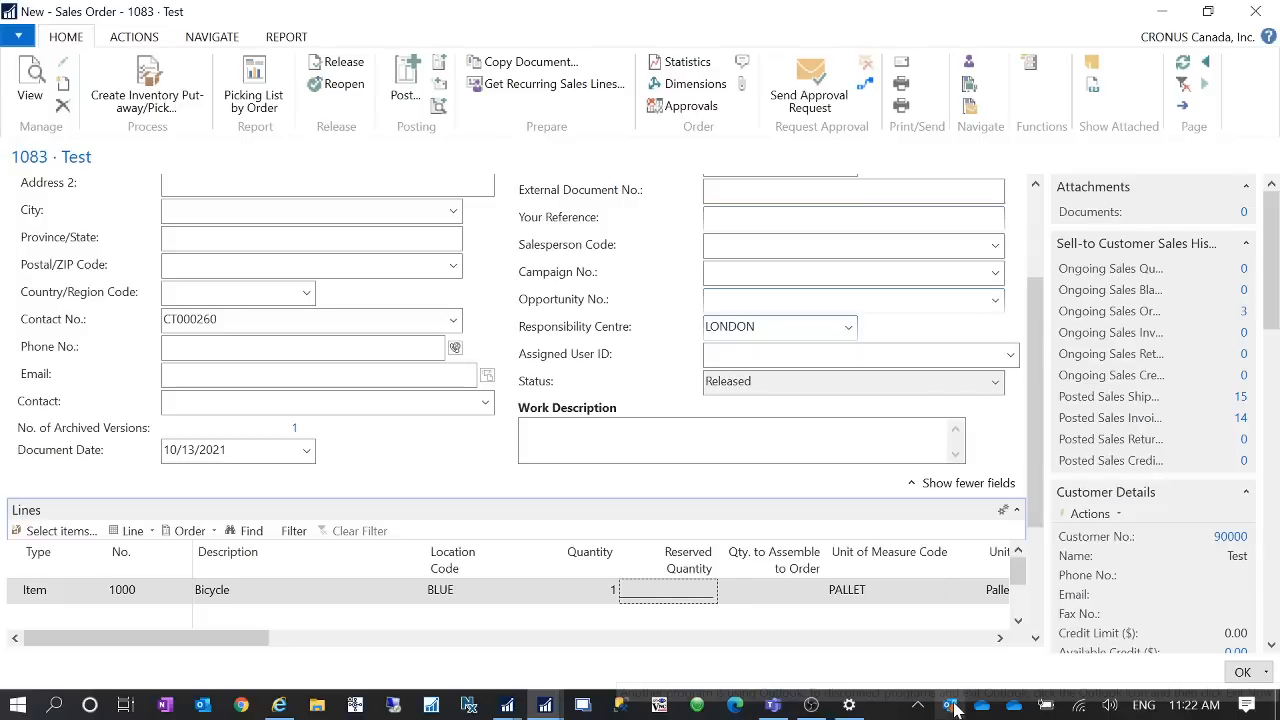
# - Send the generated invoice email from Outlook, then close the Outlook window that reopens
pyautogui.click(203, 705)
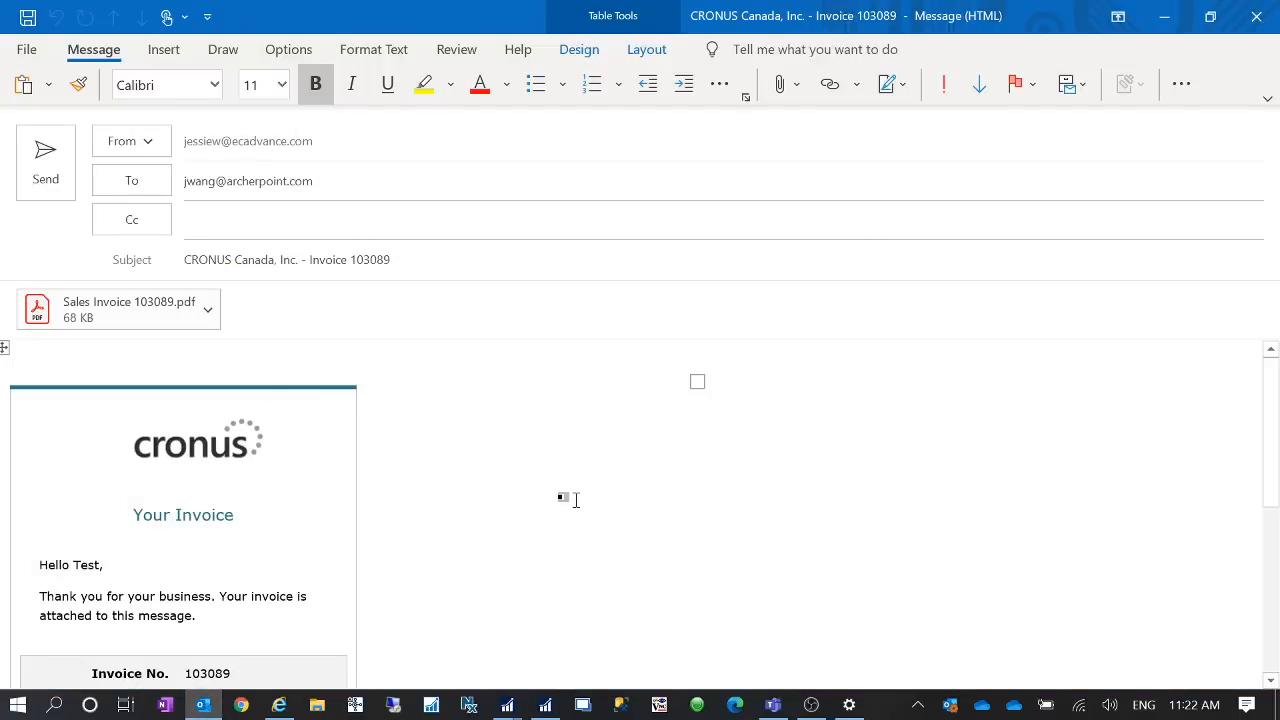
pyautogui.click(47, 165)
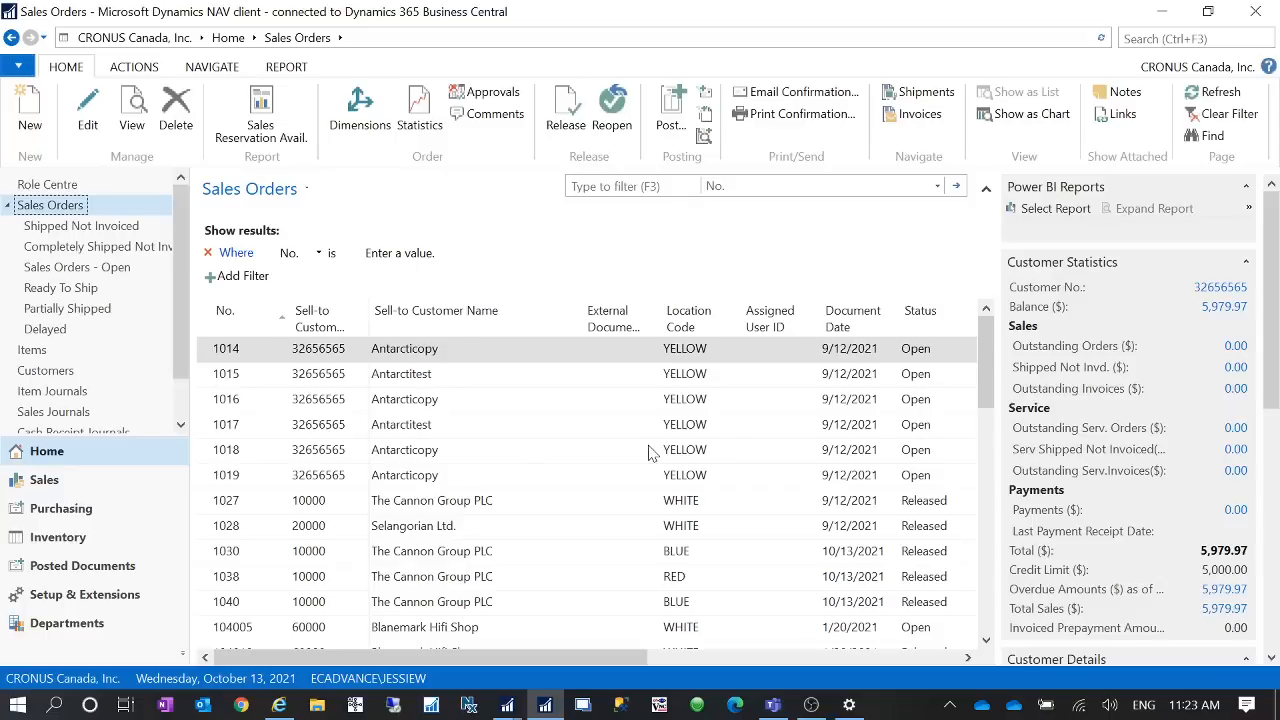
pyautogui.click(203, 706)
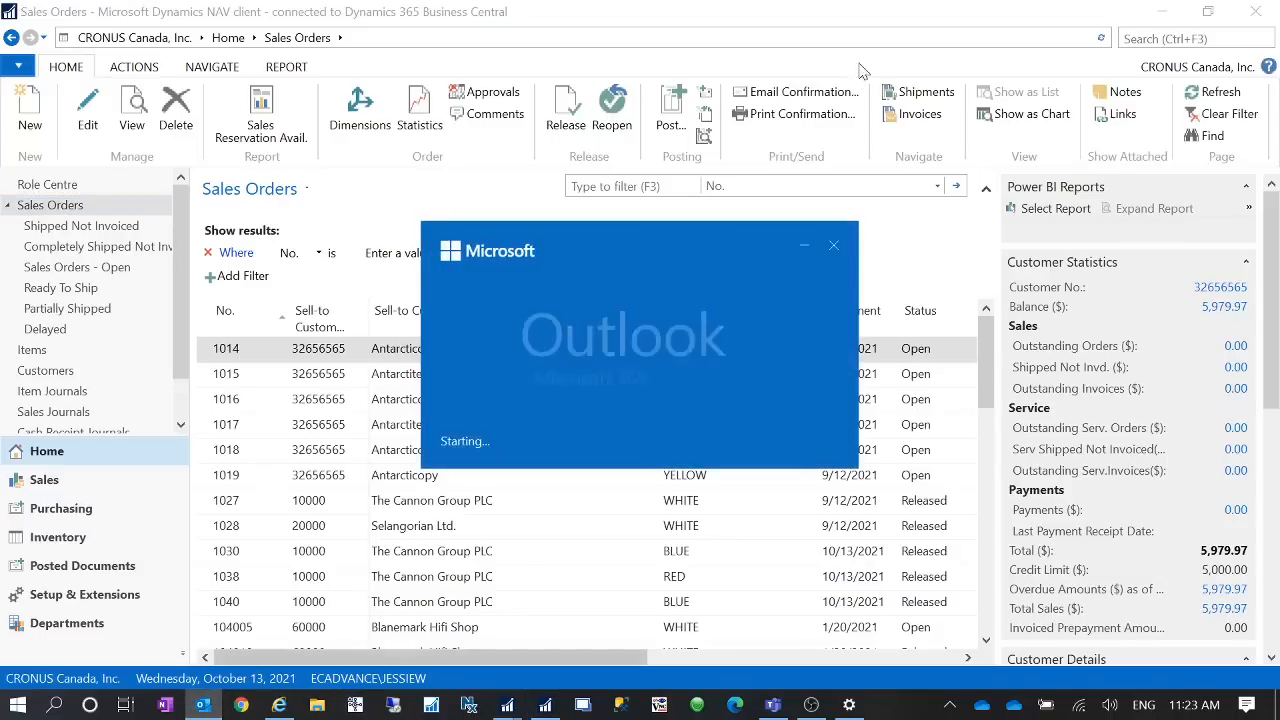
pyautogui.click(833, 247)
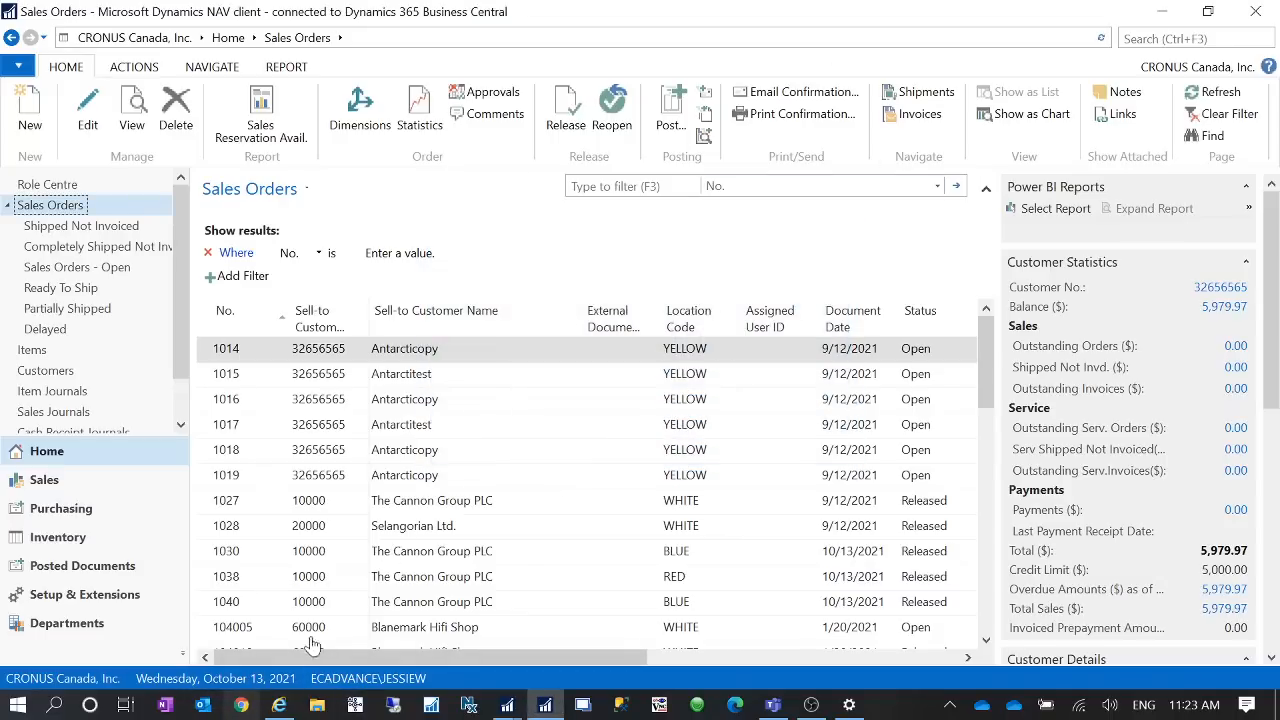
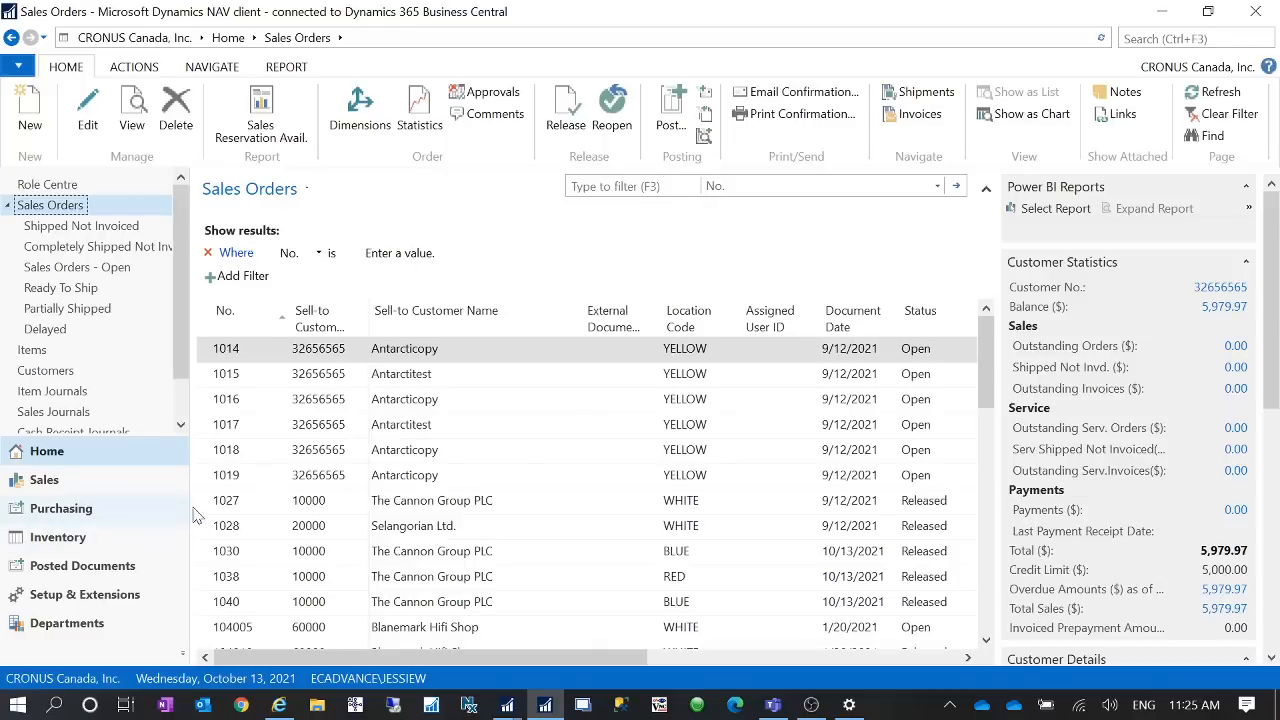
# - Open the Posted Sales Invoices list from Posted Documents
pyautogui.scroll(-2, 183, 388)
pyautogui.scroll(-1, 183, 392)
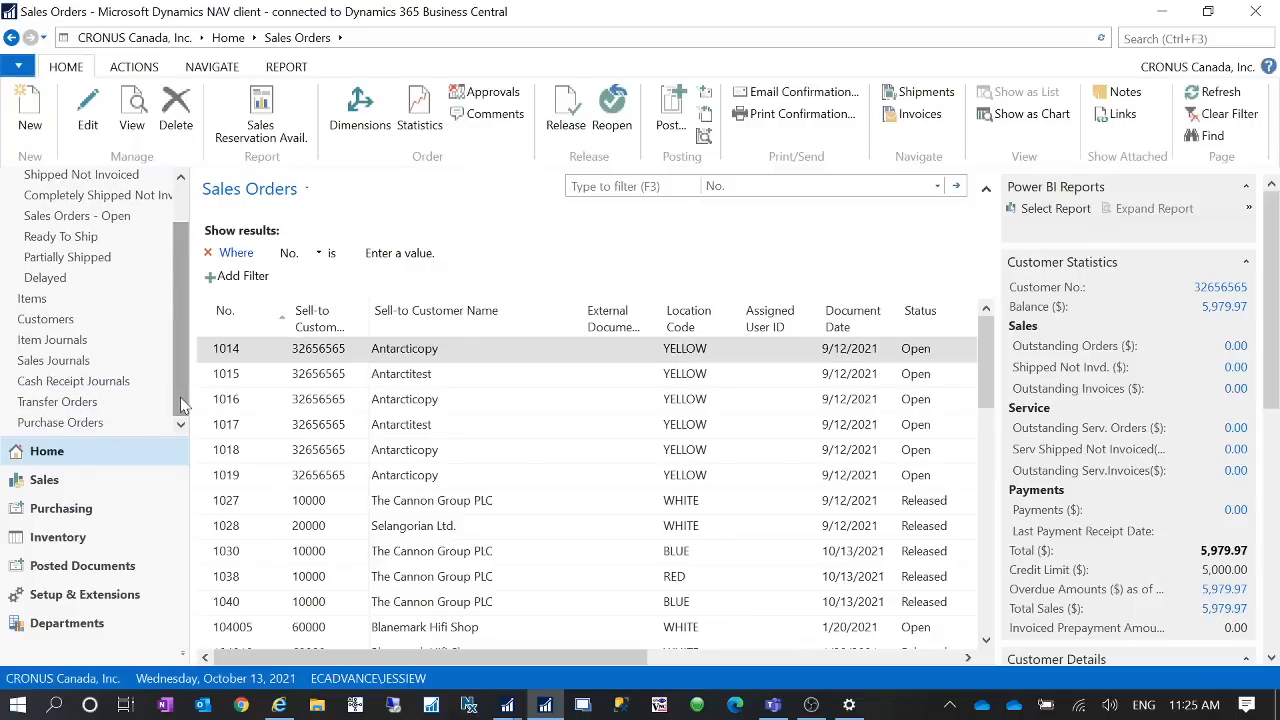
pyautogui.click(119, 576)
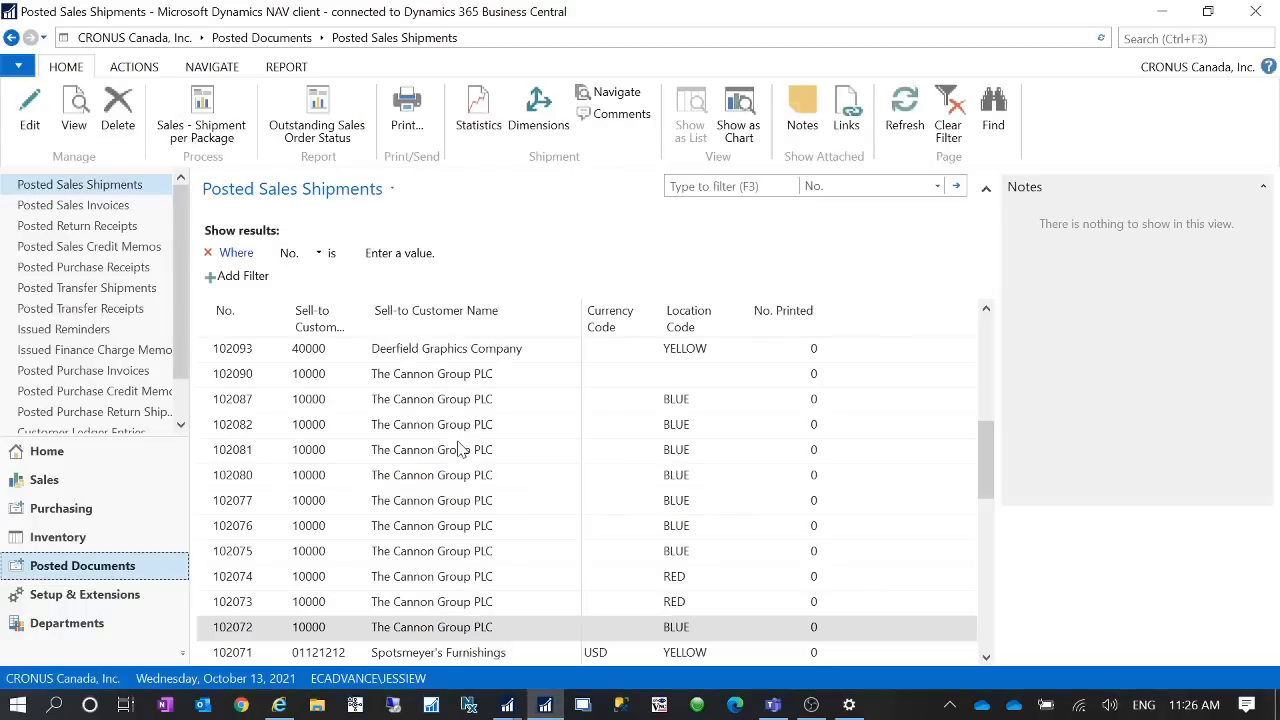
pyautogui.click(135, 204)
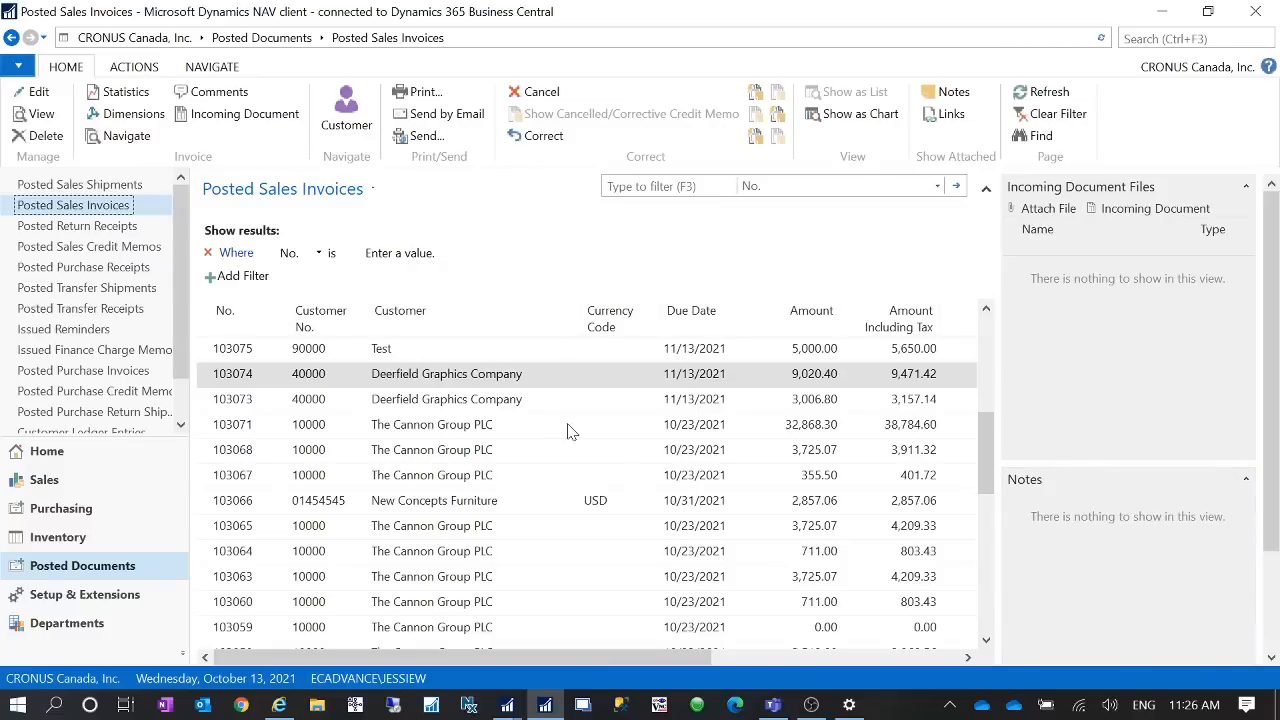
# - Select all posted invoices, search for and open the SMTP Mail Setup page, and close it
pyautogui.hotkey('ctrl', 'a')
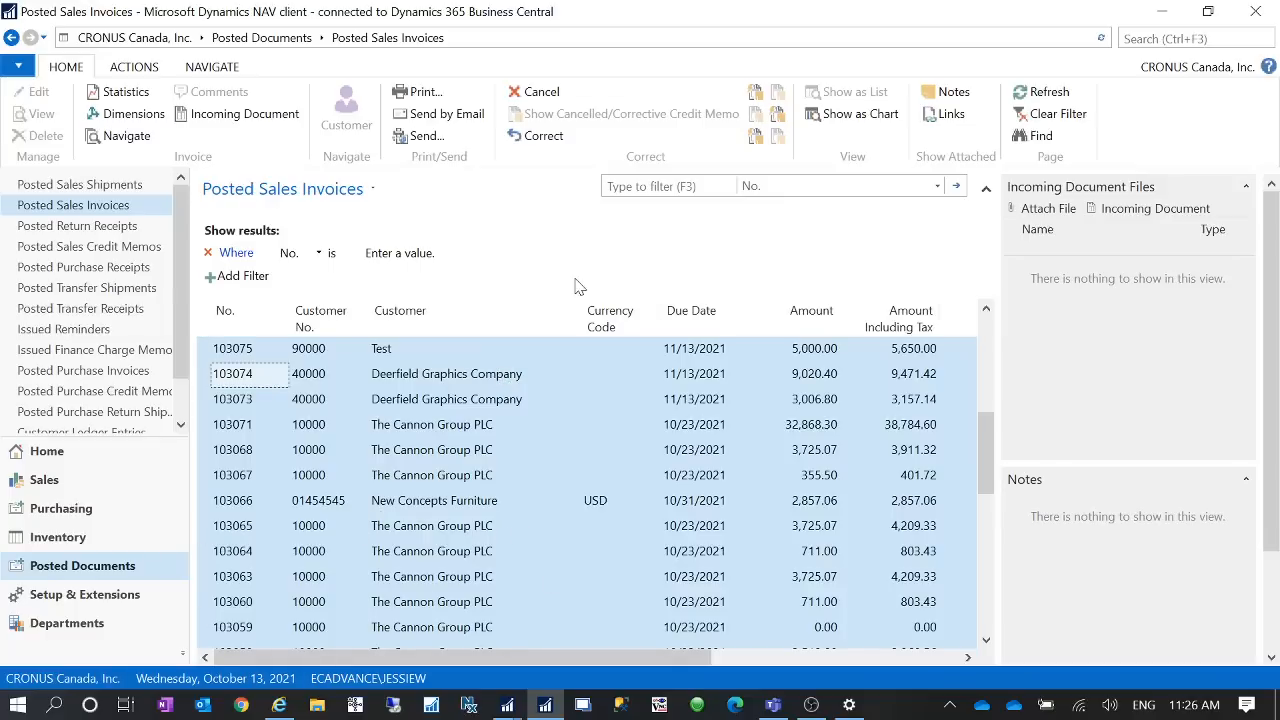
pyautogui.click(1165, 38)
pyautogui.write('smt')
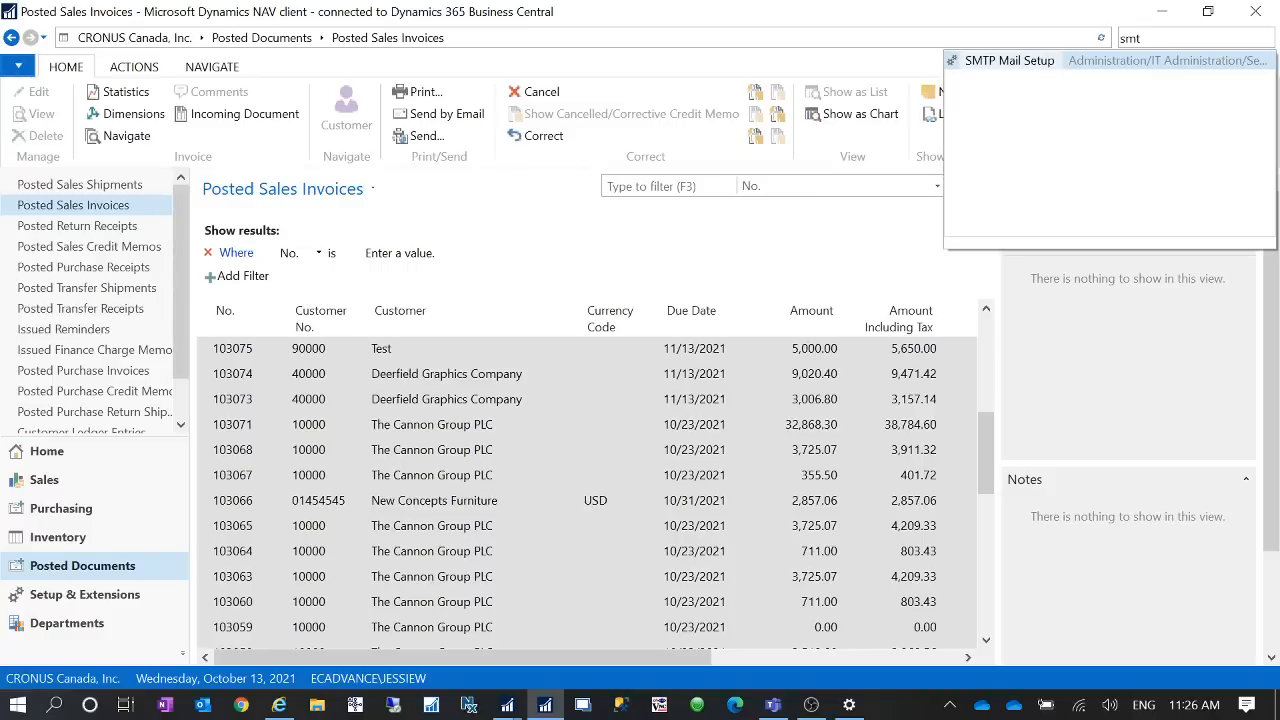
pyautogui.press('Down')
pyautogui.press('Return')
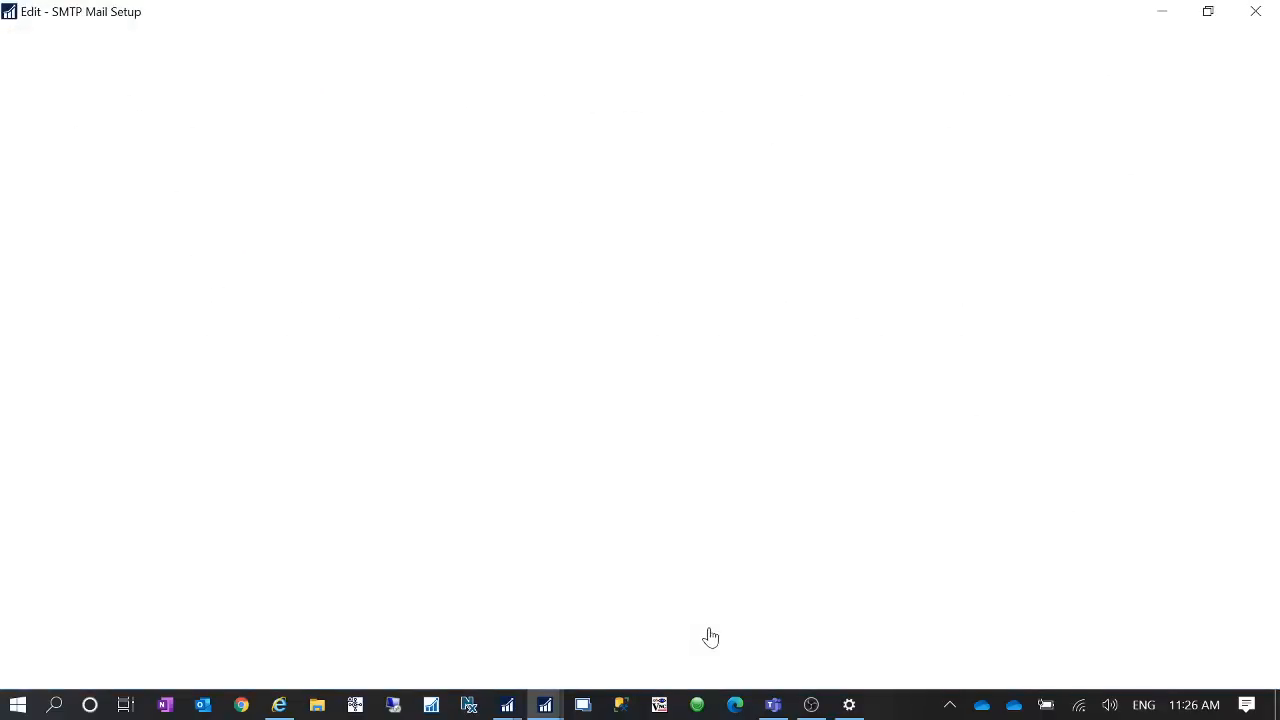
pyautogui.click(1255, 11)
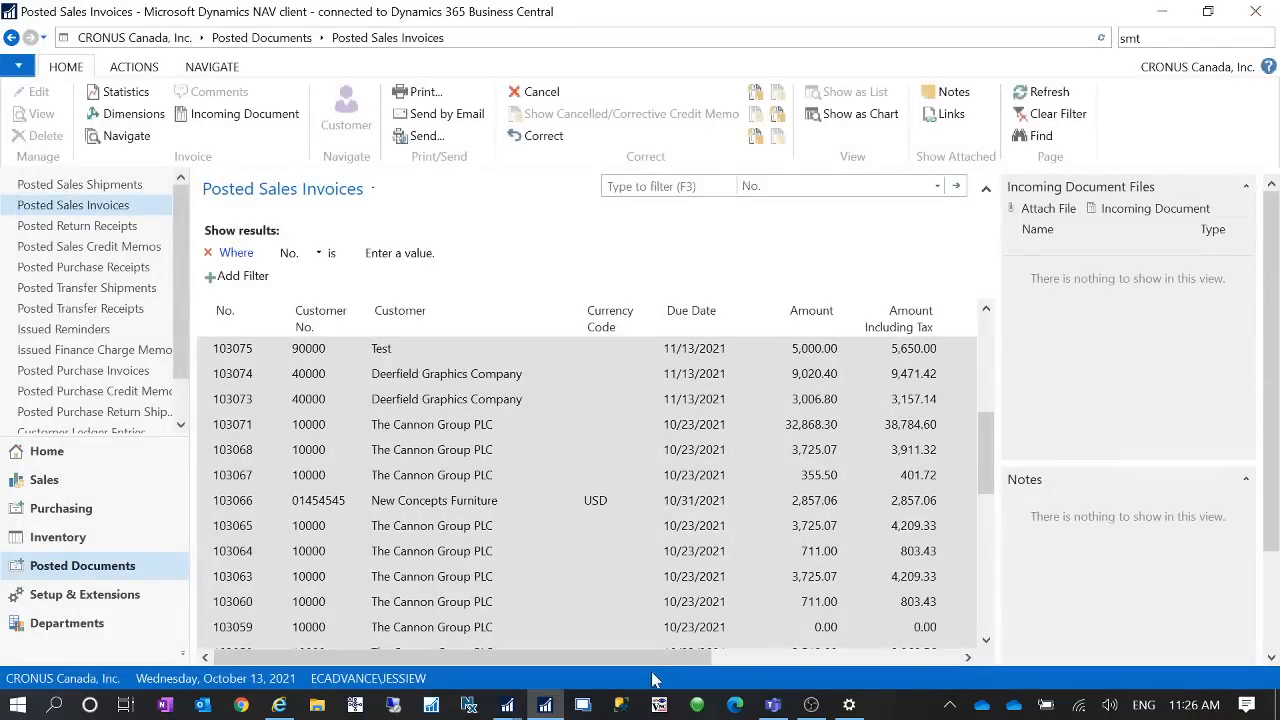
# - Scroll the posted invoice list sideways to examine the remaining columns such as No. Printed and Closed
pyautogui.moveTo(653, 658); pyautogui.dragTo(825, 658)
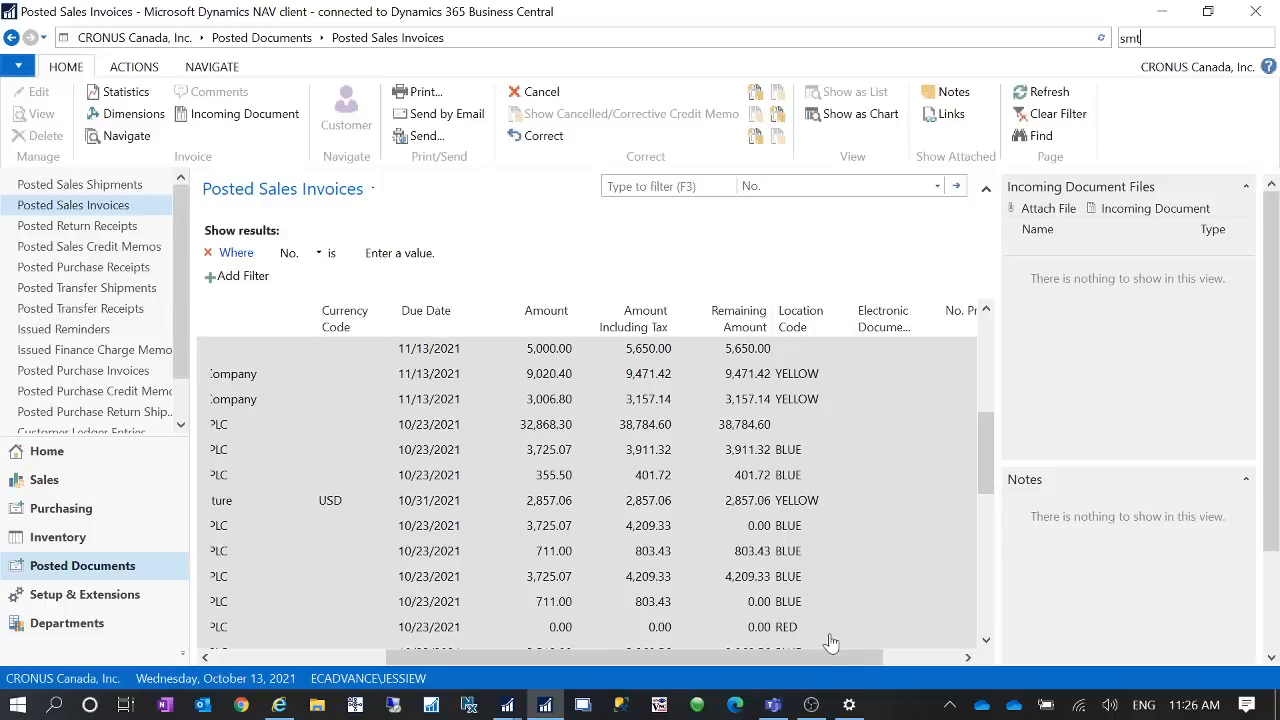
pyautogui.moveTo(820, 658); pyautogui.dragTo(427, 543)
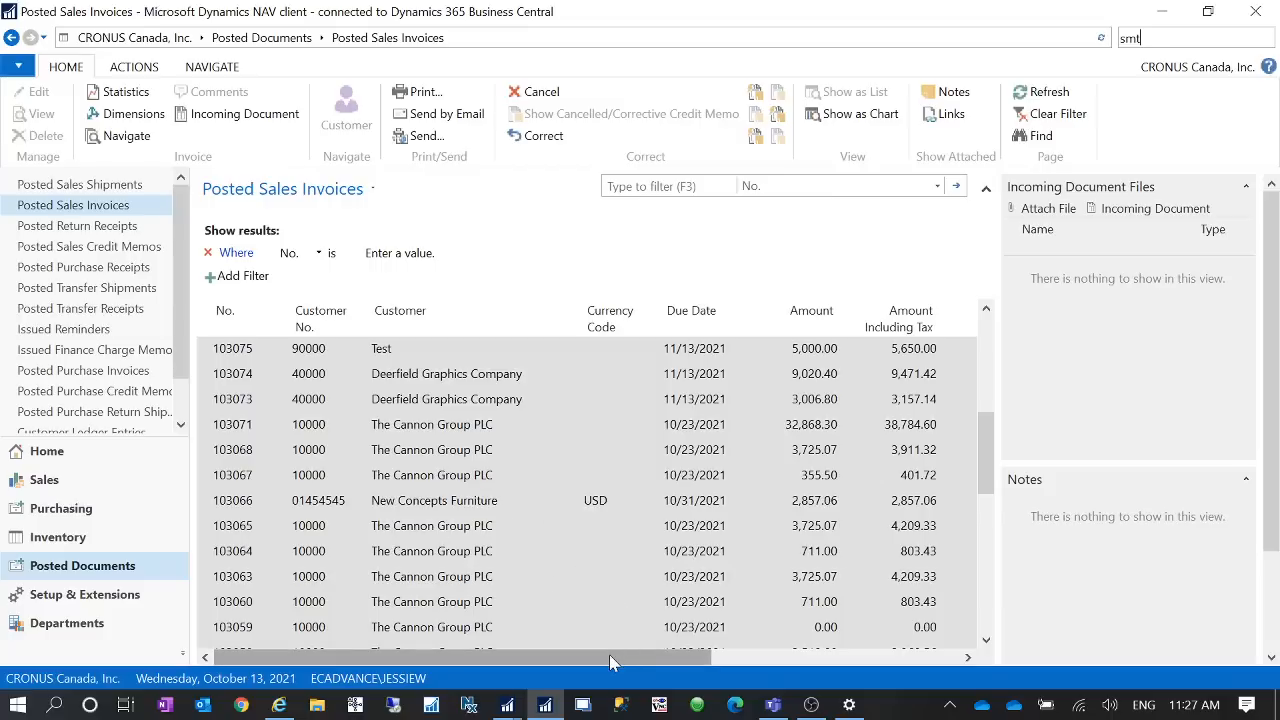
pyautogui.moveTo(609, 654); pyautogui.dragTo(857, 654)
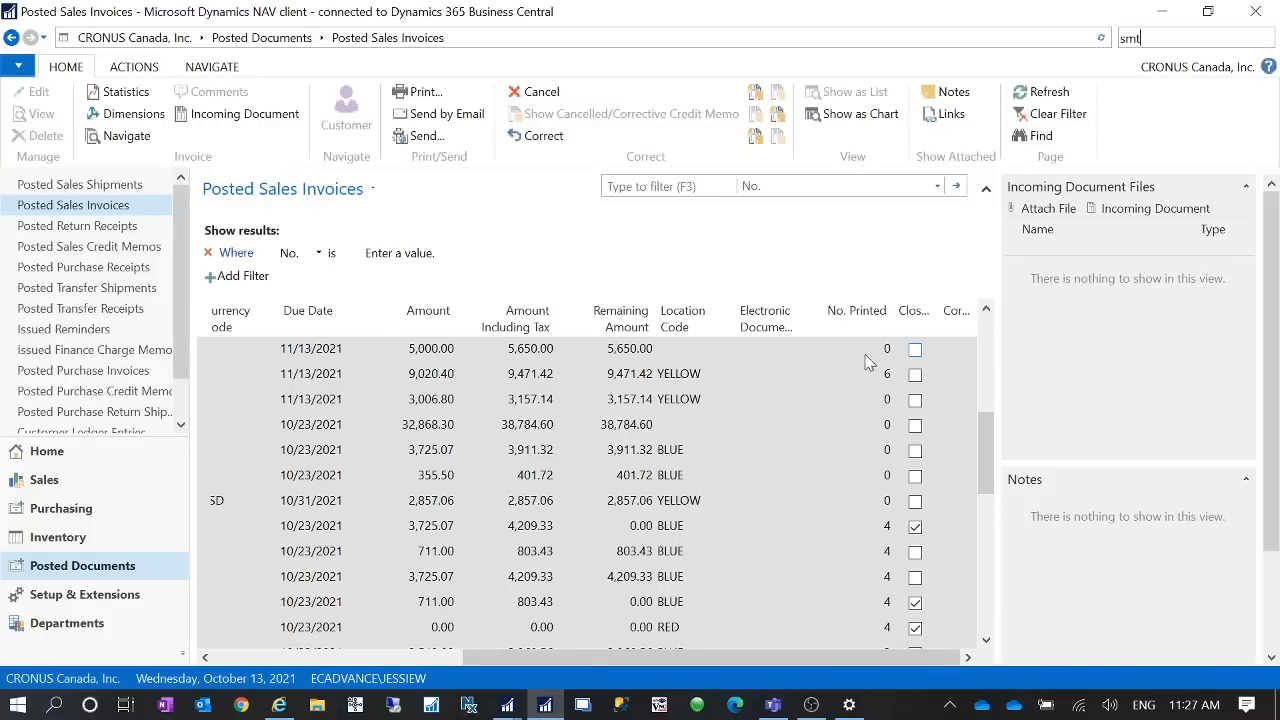
pyautogui.moveTo(870, 657); pyautogui.dragTo(618, 657)
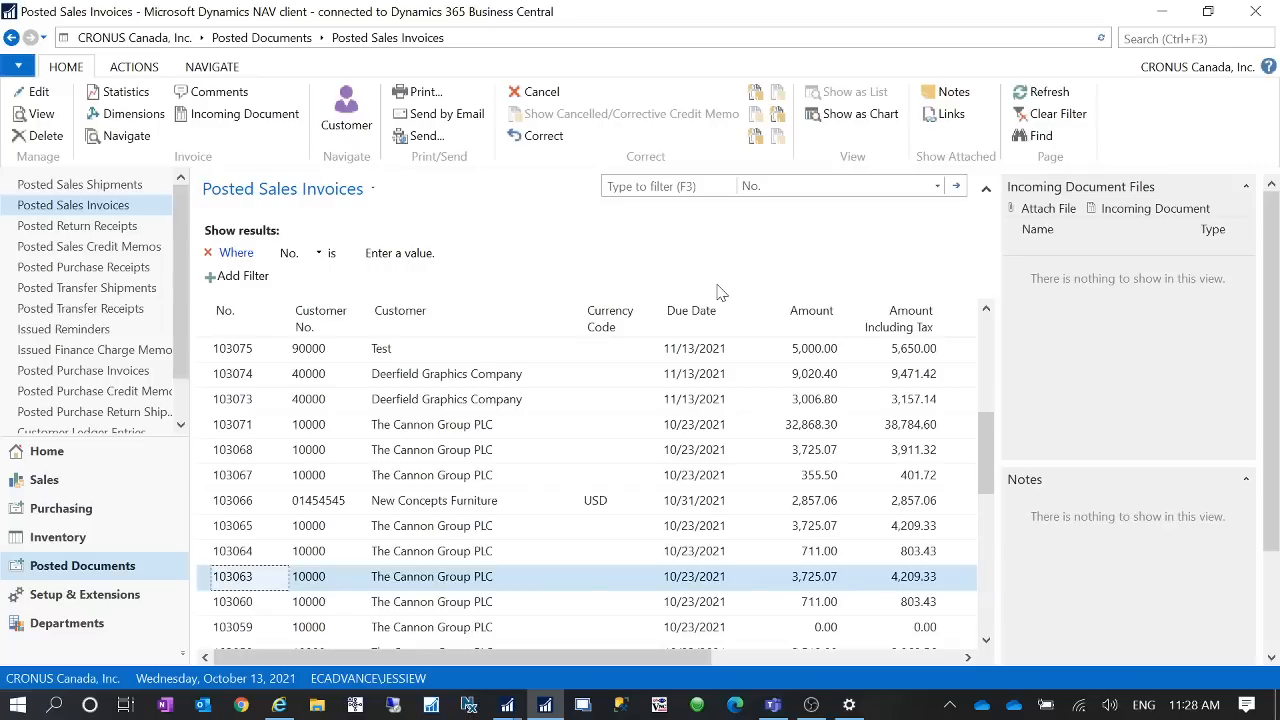
# - Select all posted invoices and send them by email, accepting each Send Email dialog, then close the last one
pyautogui.click(212, 318)
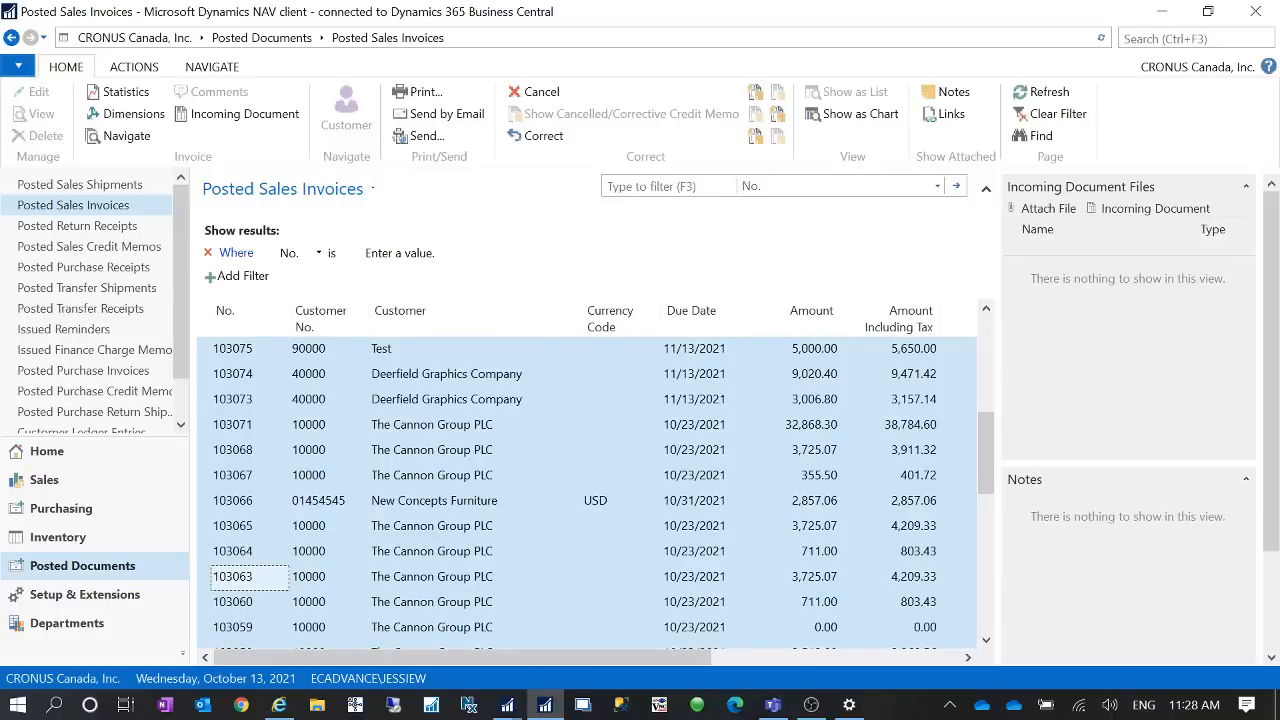
pyautogui.click(446, 113)
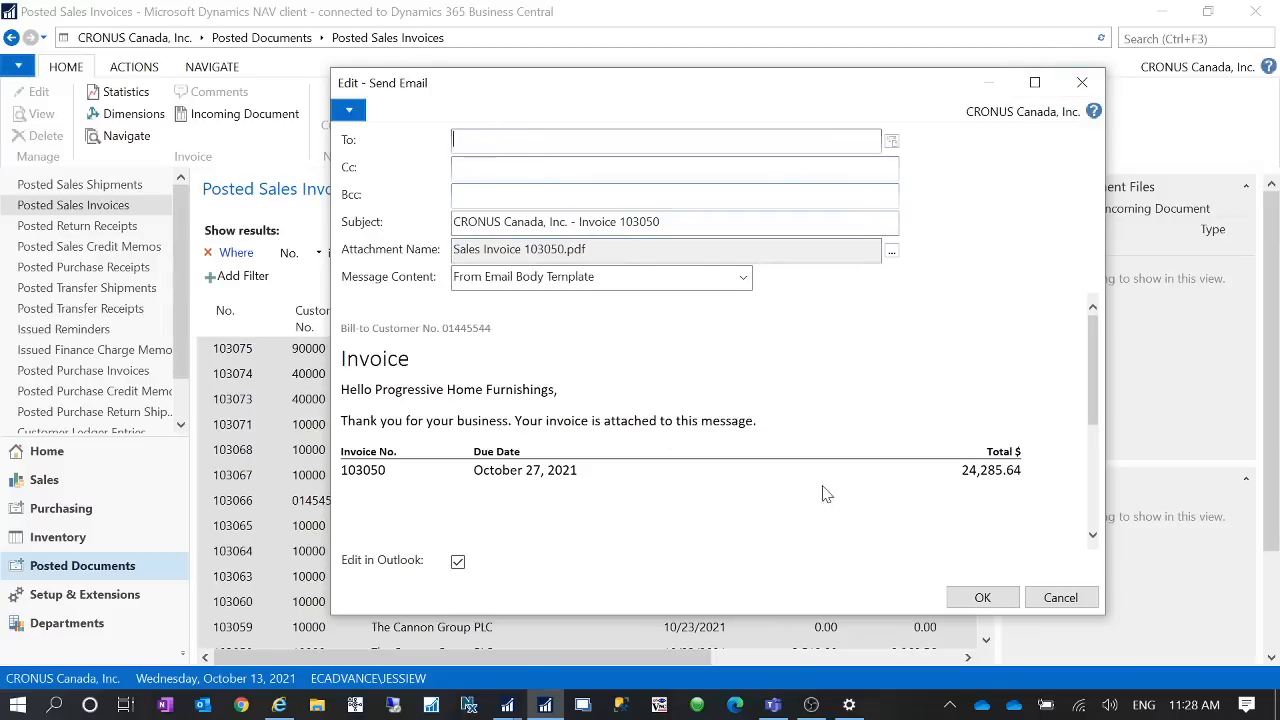
pyautogui.click(995, 608)
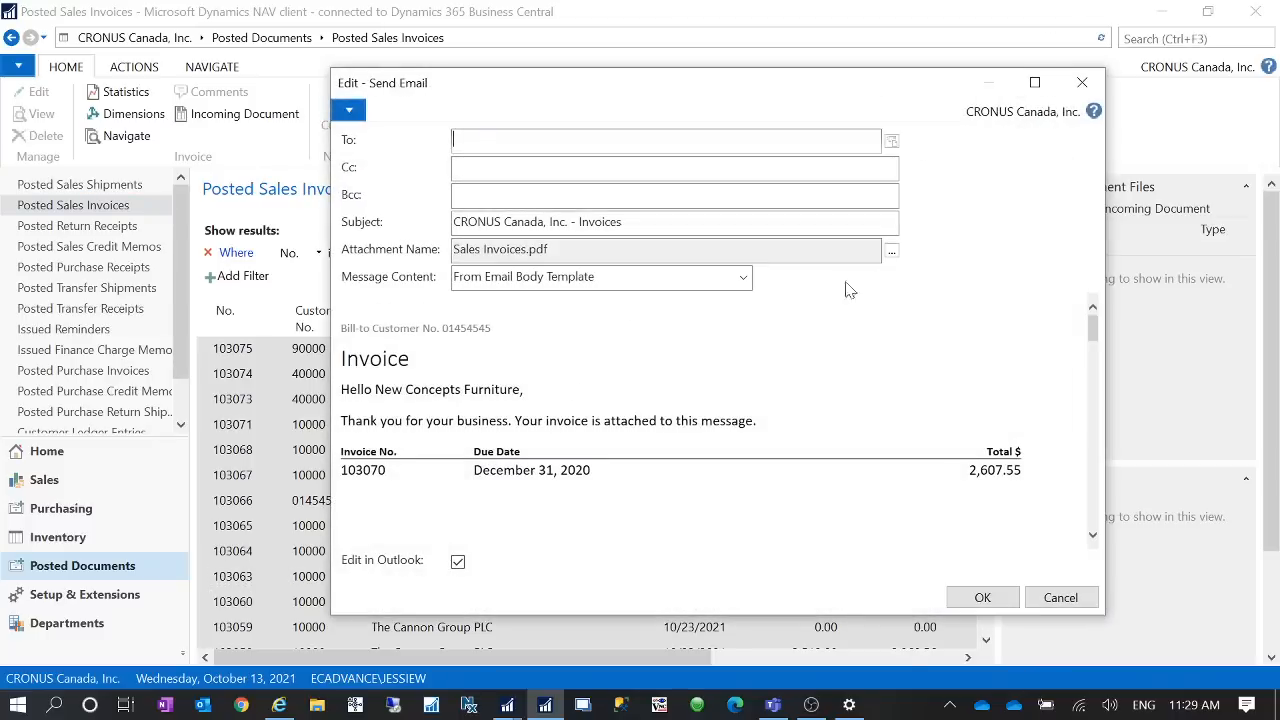
pyautogui.click(983, 597)
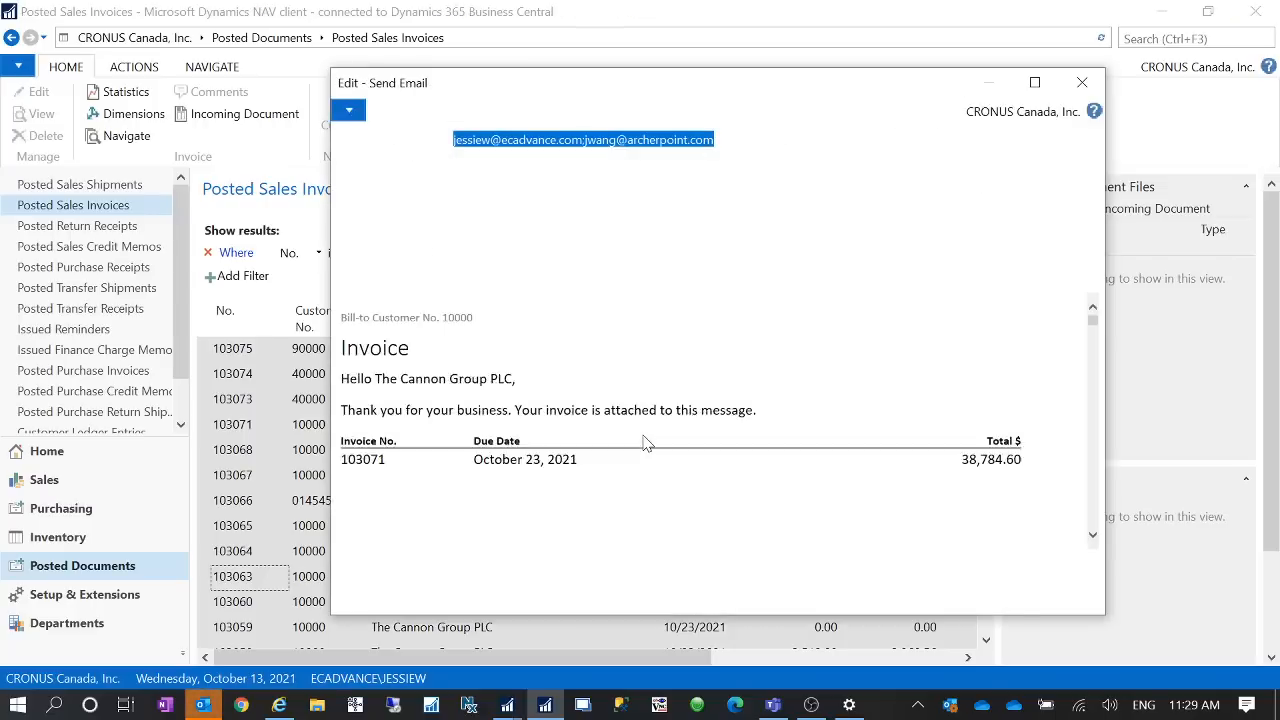
pyautogui.click(1082, 83)
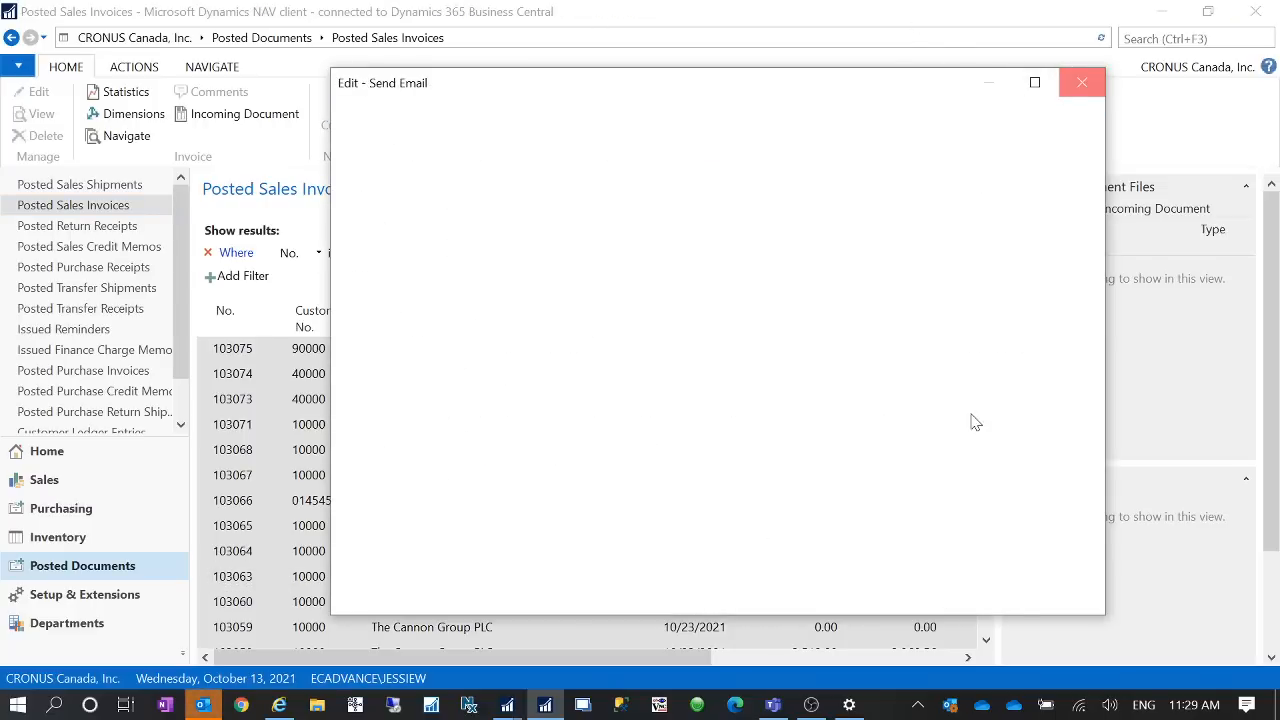